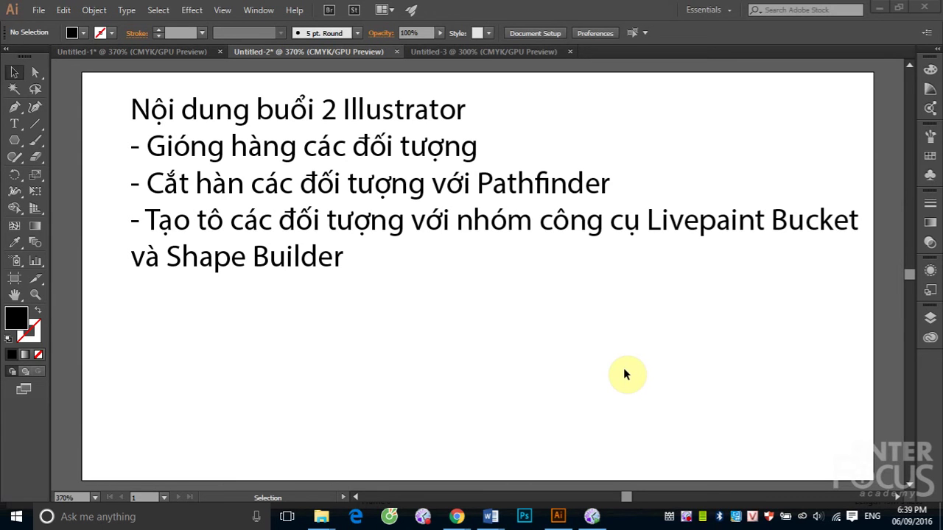
Switch to Untitled-3 and restore the default white fill and black stroke.
{"action": "left_click", "coordinate": [498, 52]}
{"action": "key", "text": "d"}
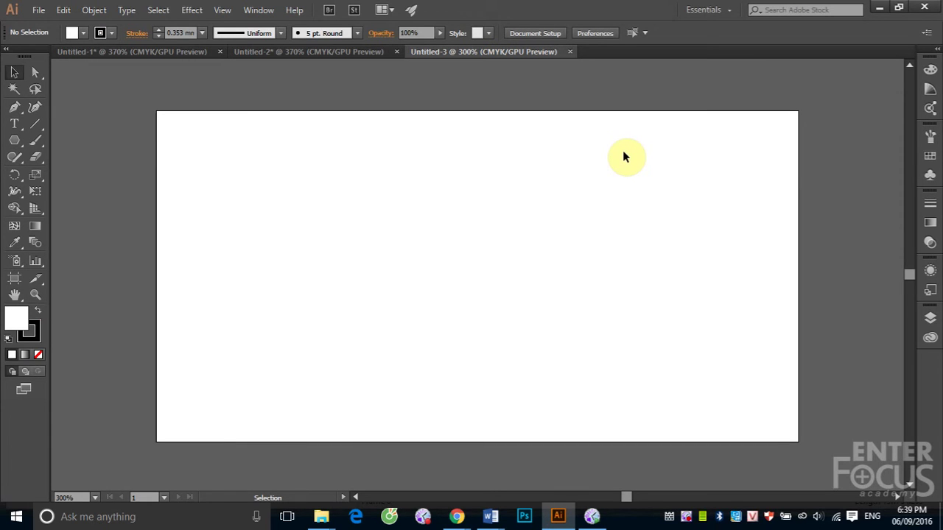
Draw a red square with no stroke in the upper left of the artboard.
{"action": "left_click", "coordinate": [15, 142]}
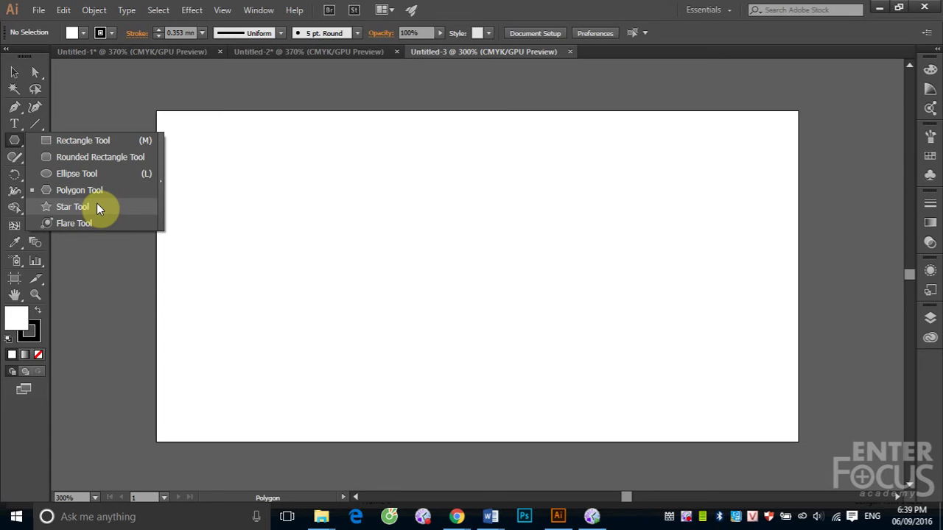
{"action": "left_click", "coordinate": [104, 141]}
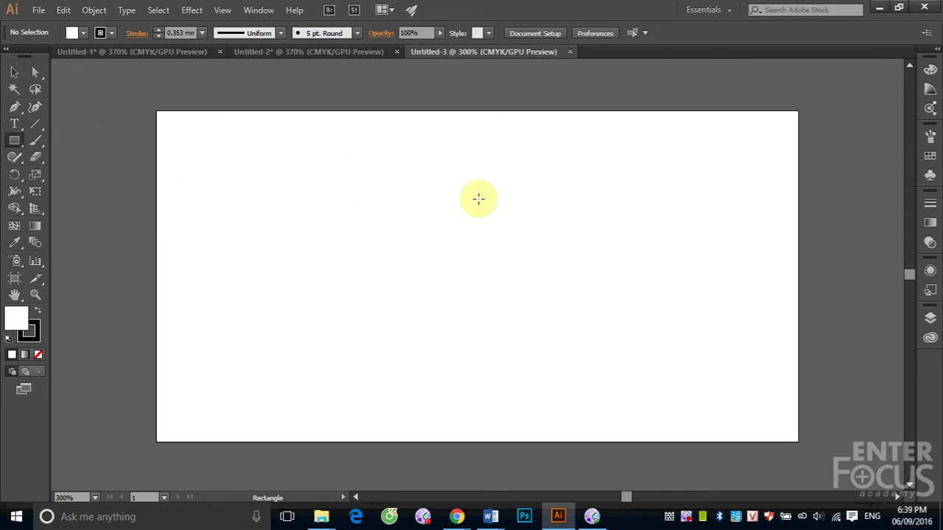
{"action": "left_click", "coordinate": [39, 329]}
{"action": "left_click", "coordinate": [38, 355]}
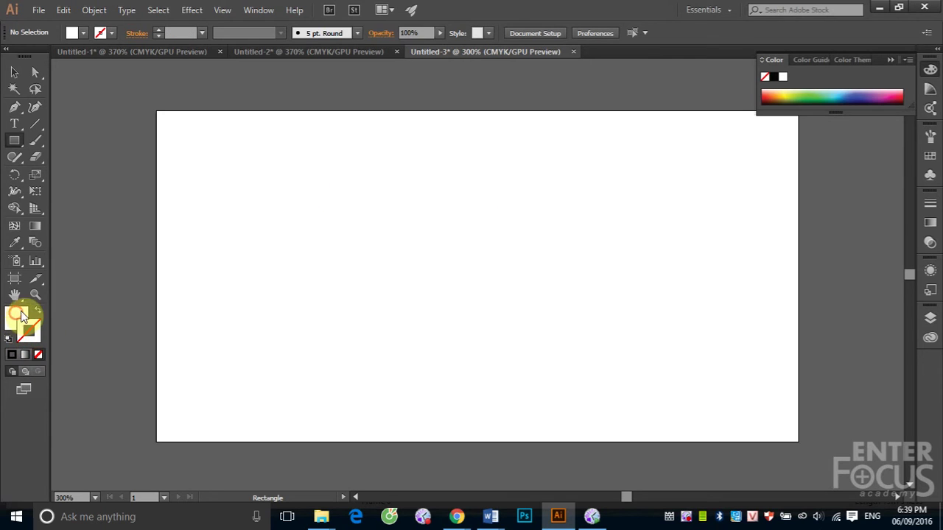
{"action": "left_click", "coordinate": [930, 155]}
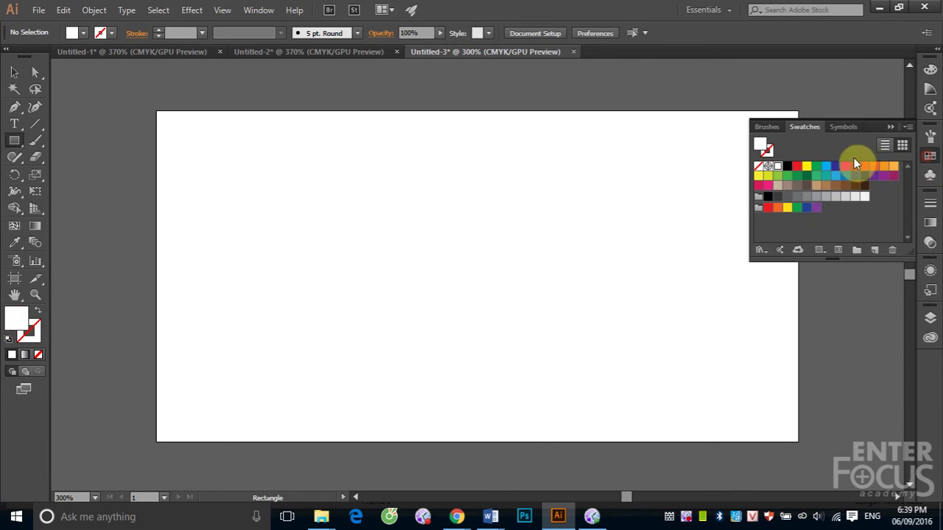
{"action": "left_click", "coordinate": [796, 166]}
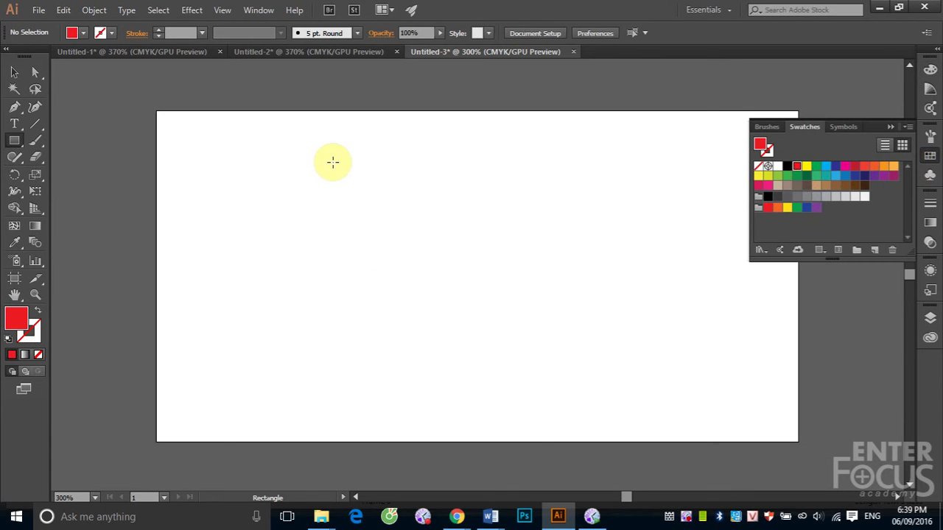
{"action": "left_click_drag", "start_coordinate": [297, 148], "coordinate": [408, 225]}
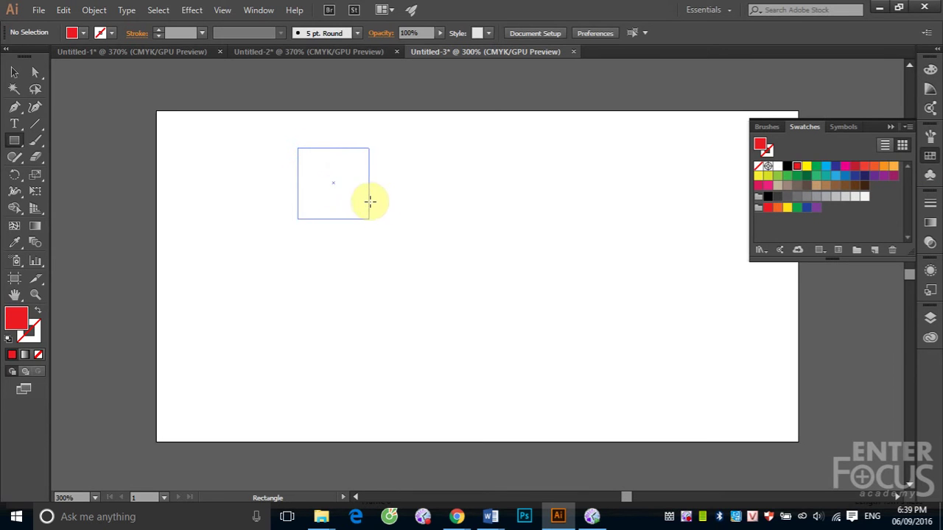
{"action": "left_click", "coordinate": [14, 72]}
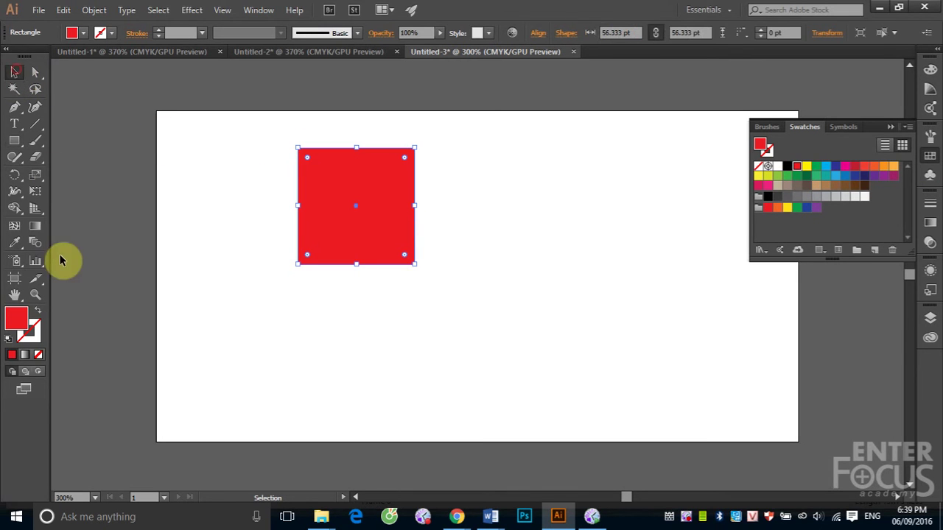
Draw a circle below and right of the square and fill it green.
{"action": "left_click", "coordinate": [14, 142]}
{"action": "left_click_drag", "start_coordinate": [15, 142], "coordinate": [55, 174]}
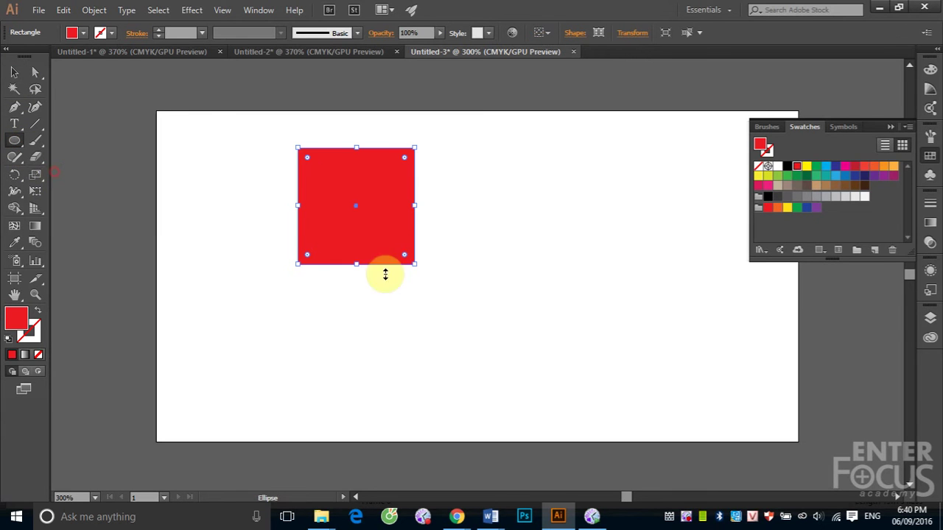
{"action": "left_click_drag", "start_coordinate": [456, 273], "coordinate": [543, 359]}
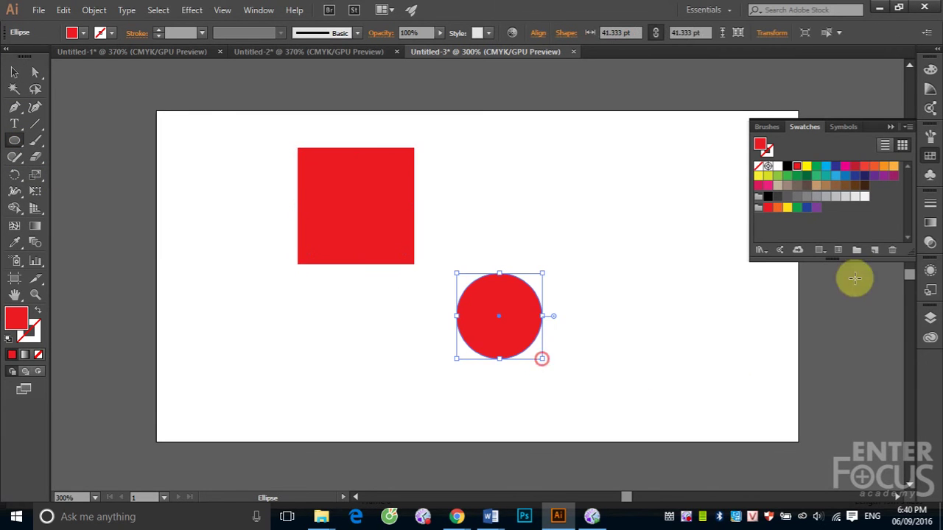
{"action": "left_click", "coordinate": [816, 168]}
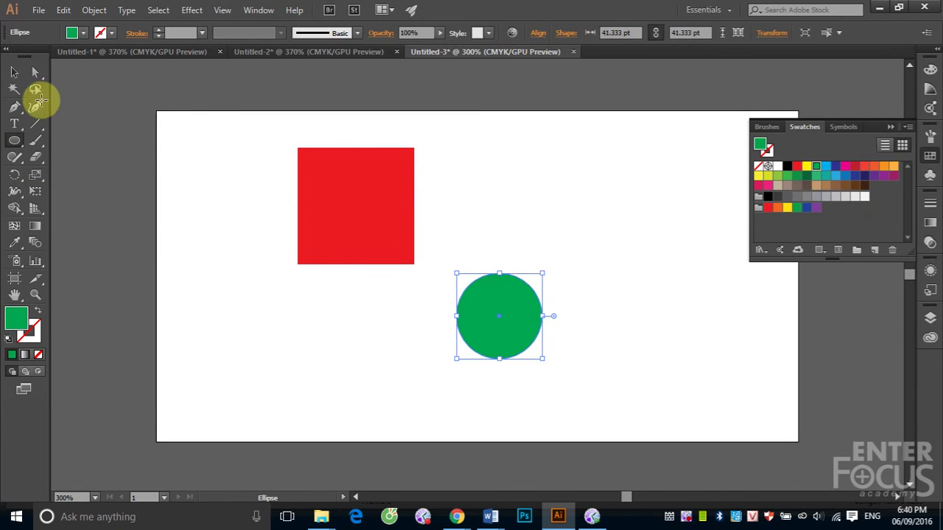
{"action": "left_click", "coordinate": [17, 76]}
{"action": "left_click", "coordinate": [141, 167]}
Shrink the red square to about 27 pt and overlap the circle onto its bottom-right corner.
{"action": "left_click", "coordinate": [404, 231]}
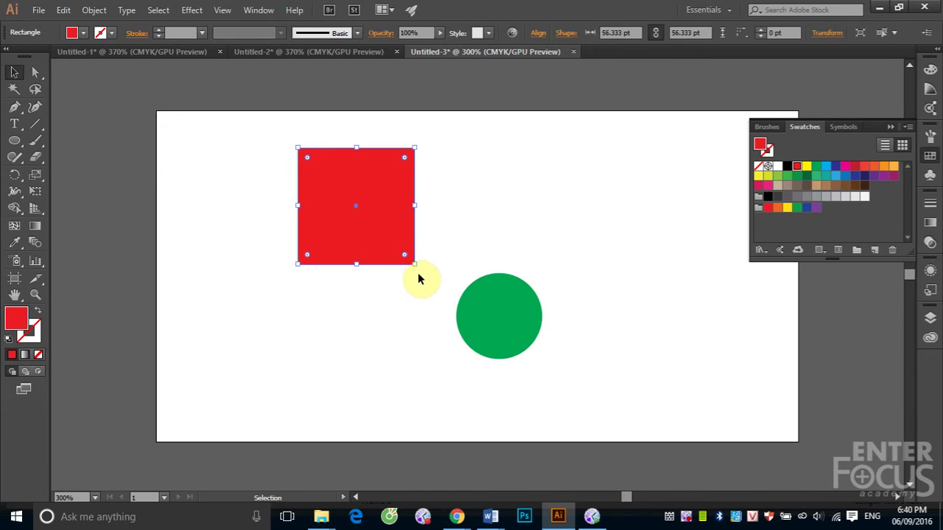
{"action": "mouse_move", "coordinate": [416, 267]}
{"action": "left_mouse_down"}
{"action": "mouse_move", "coordinate": [354, 205]}
{"action": "mouse_move", "coordinate": [369, 219]}
{"action": "left_mouse_up"}
{"action": "left_click_drag", "start_coordinate": [486, 331], "coordinate": [438, 270]}
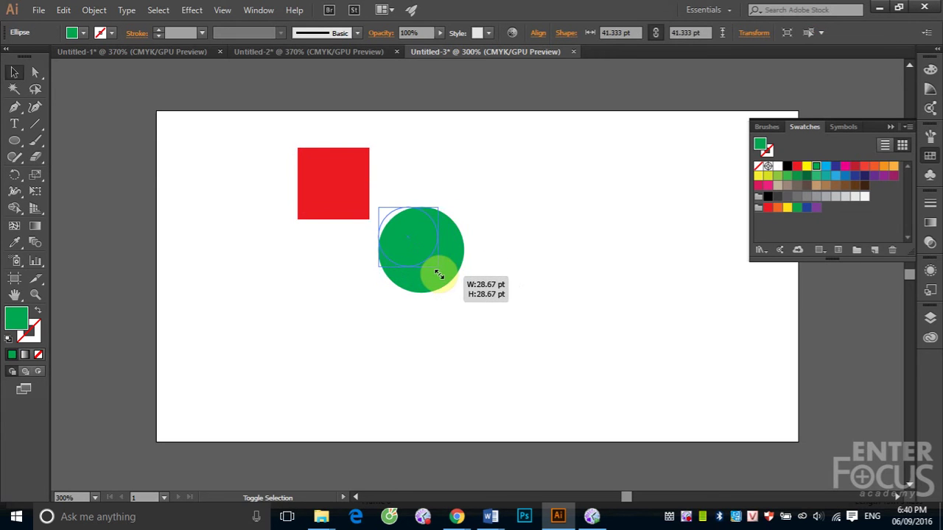
{"action": "left_click", "coordinate": [529, 337]}
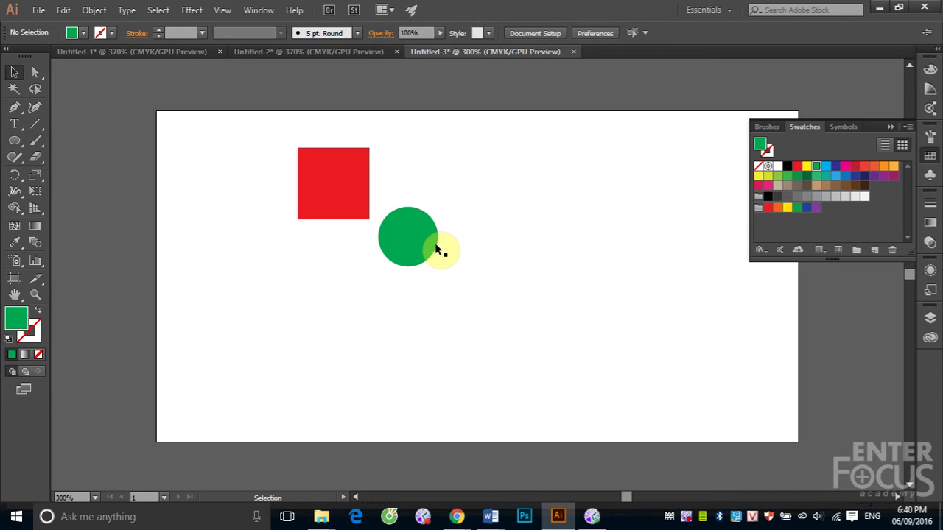
{"action": "mouse_move", "coordinate": [288, 132]}
{"action": "left_mouse_down"}
{"action": "mouse_move", "coordinate": [443, 271]}
{"action": "mouse_move", "coordinate": [372, 226]}
{"action": "mouse_move", "coordinate": [366, 177]}
{"action": "left_mouse_up"}
{"action": "left_click", "coordinate": [485, 185]}
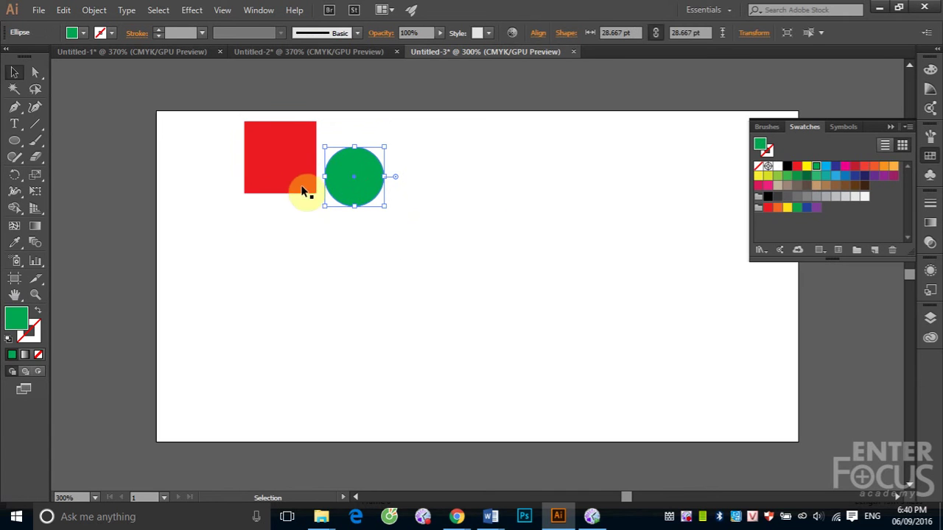
{"action": "mouse_move", "coordinate": [338, 173]}
{"action": "left_mouse_down"}
{"action": "mouse_move", "coordinate": [318, 169]}
{"action": "mouse_move", "coordinate": [313, 179]}
{"action": "left_mouse_up"}
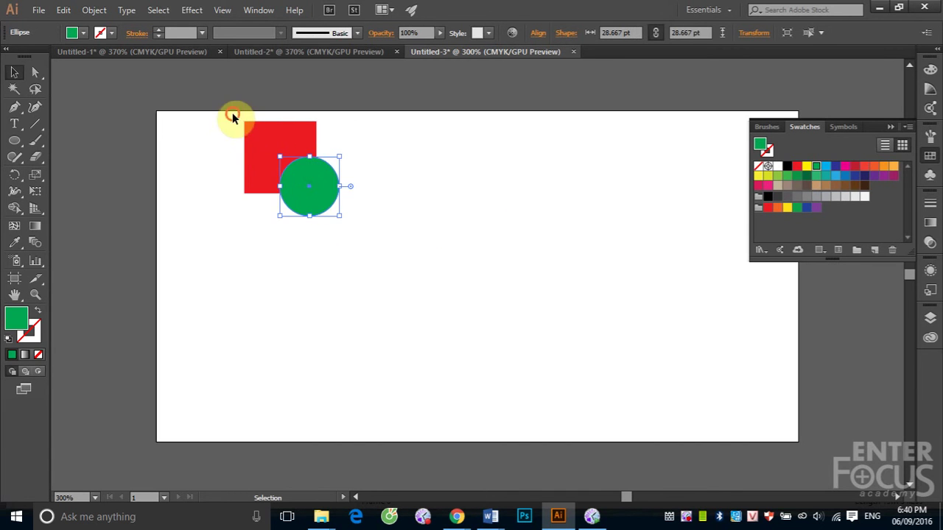
Duplicate the overlapping pair downward and move the lower circle apart from its square.
{"action": "left_click_drag", "start_coordinate": [232, 117], "coordinate": [377, 229]}
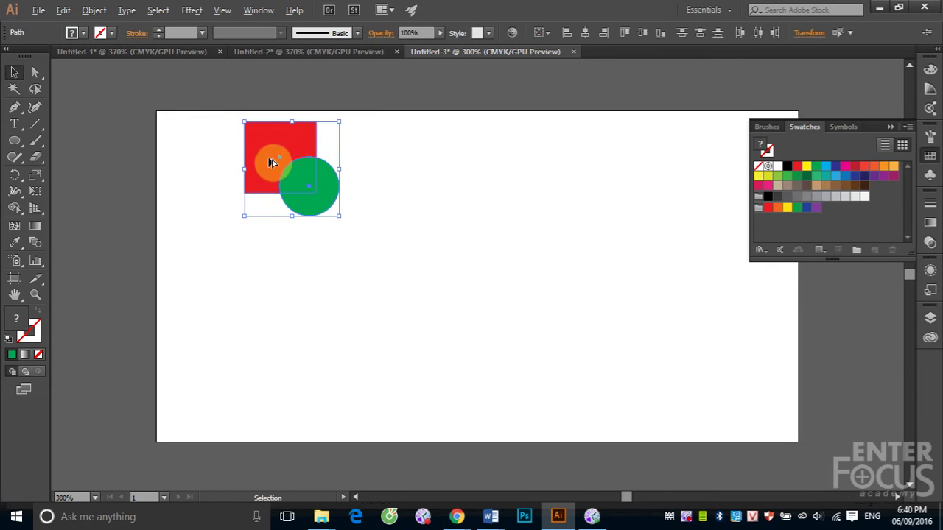
{"action": "left_click_drag", "start_coordinate": [269, 162], "coordinate": [270, 273], "text": "alt"}
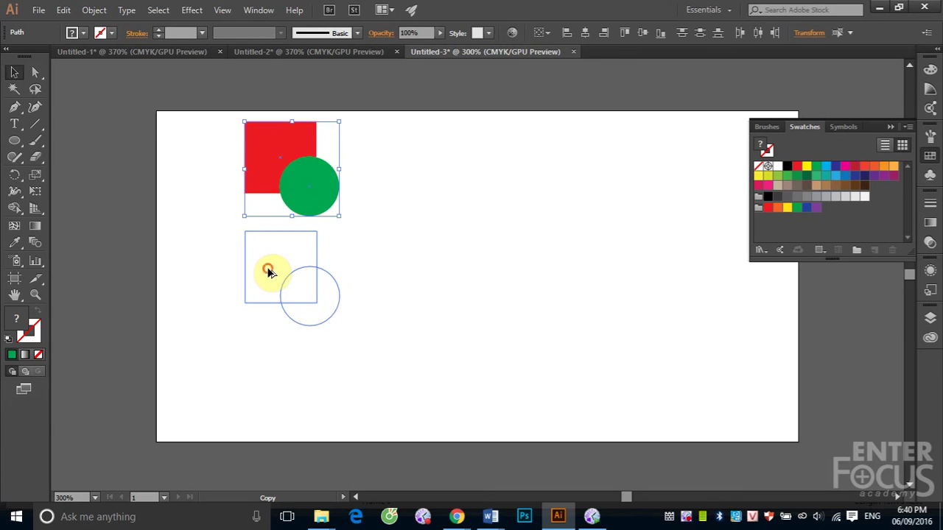
{"action": "left_click_drag", "start_coordinate": [269, 274], "coordinate": [269, 273], "text": "alt"}
{"action": "left_click", "coordinate": [447, 267]}
{"action": "left_click_drag", "start_coordinate": [320, 301], "coordinate": [370, 267]}
{"action": "left_click", "coordinate": [446, 316]}
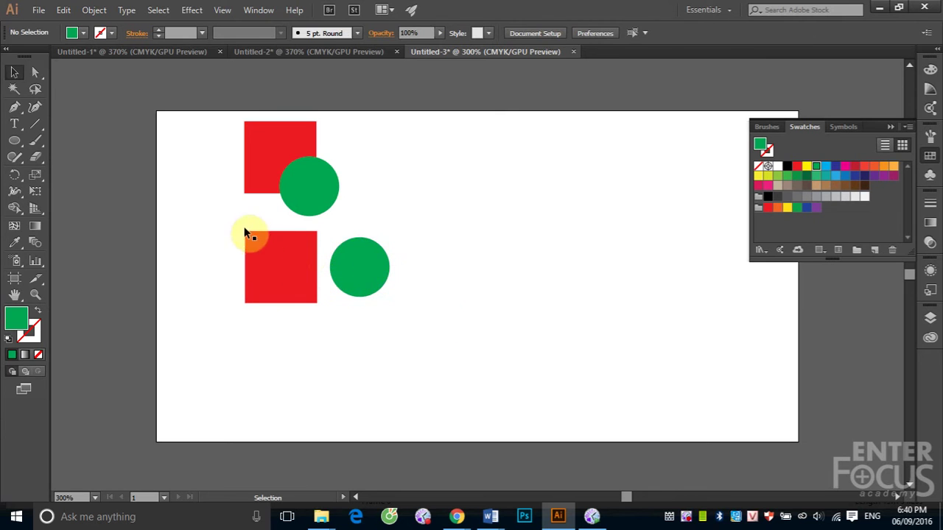
{"action": "mouse_move", "coordinate": [232, 219]}
{"action": "left_mouse_down"}
{"action": "mouse_move", "coordinate": [365, 278]}
{"action": "mouse_move", "coordinate": [362, 380]}
{"action": "left_mouse_up"}
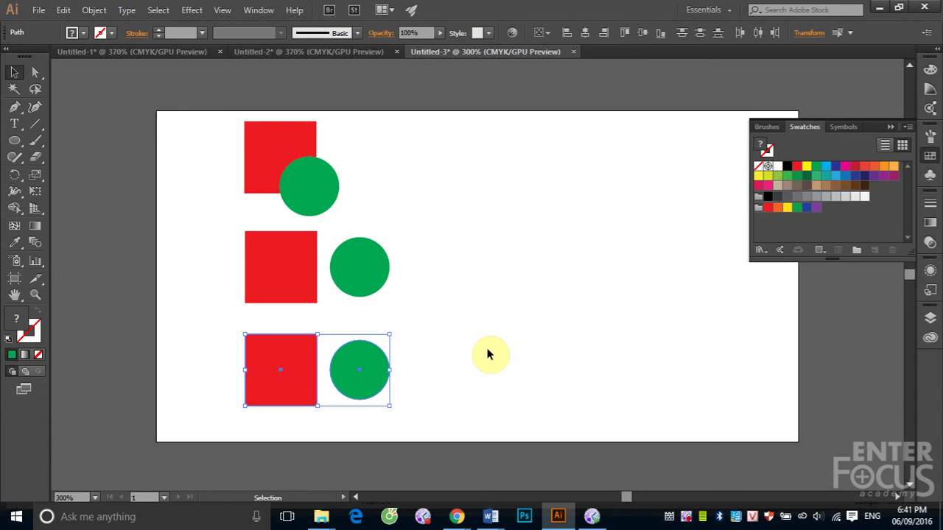
Centre the bottom green circle on its red square, using the square as key object.
{"action": "left_click", "coordinate": [310, 381]}
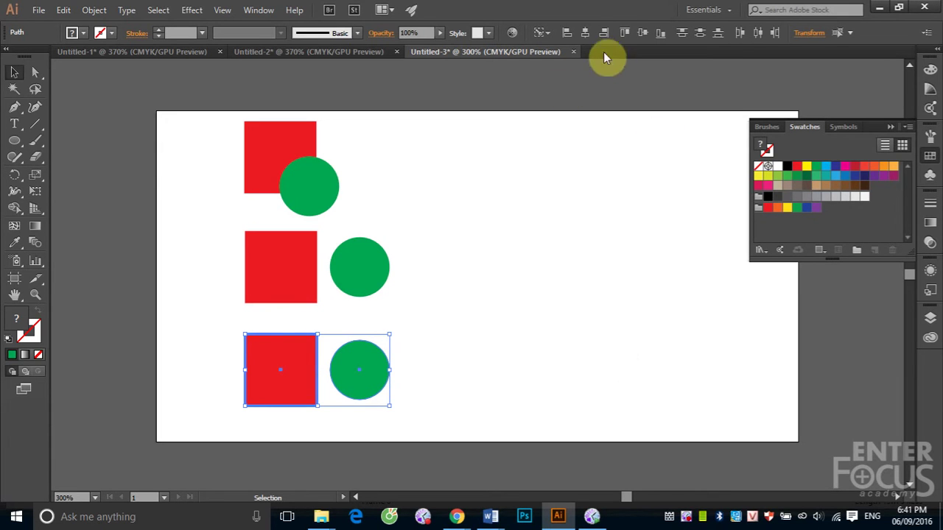
{"action": "left_click", "coordinate": [584, 34]}
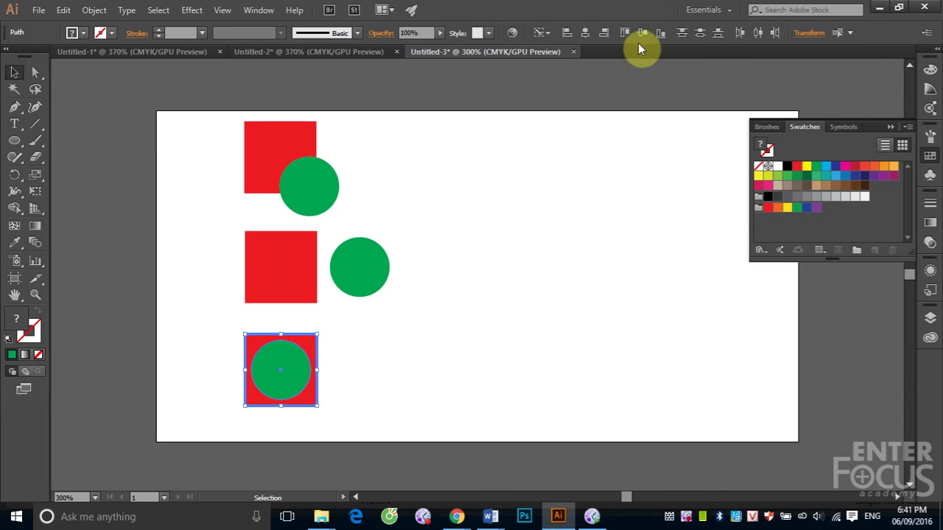
{"action": "left_click", "coordinate": [446, 324]}
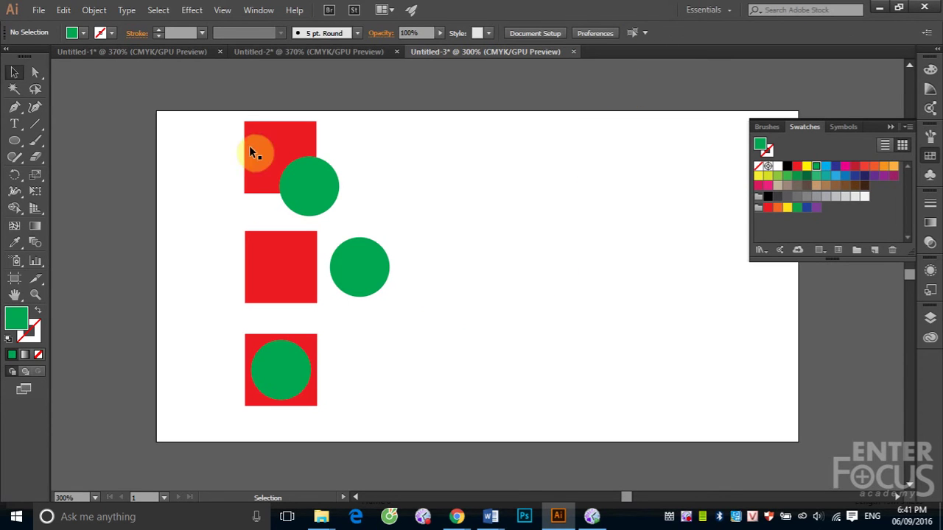
{"action": "left_click_drag", "start_coordinate": [228, 116], "coordinate": [417, 417]}
{"action": "key", "text": "a"}
{"action": "key", "text": "v"}
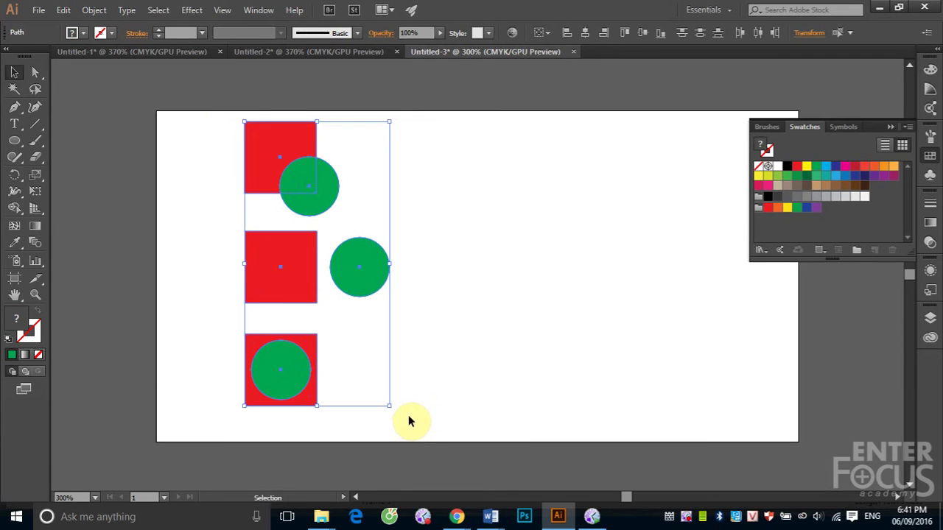
{"action": "key", "text": "a"}
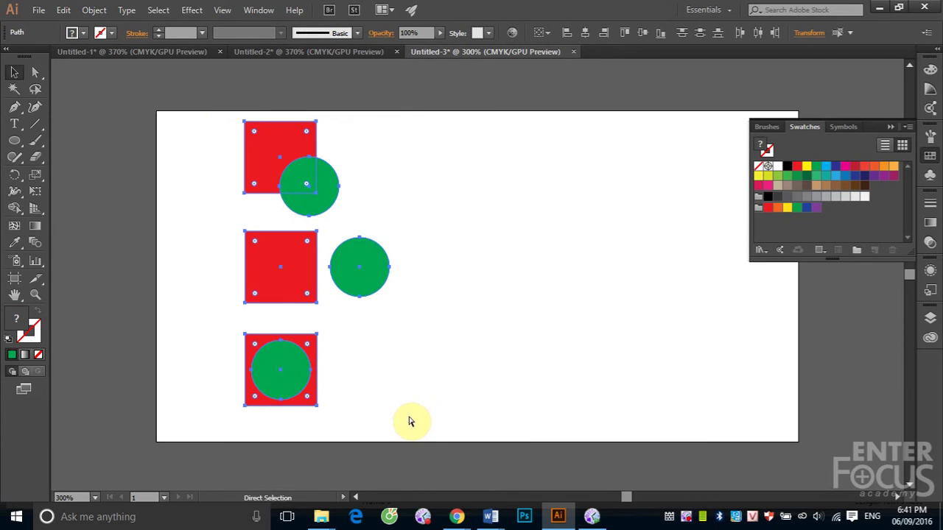
{"action": "key", "text": "v"}
{"action": "left_click", "coordinate": [440, 310]}
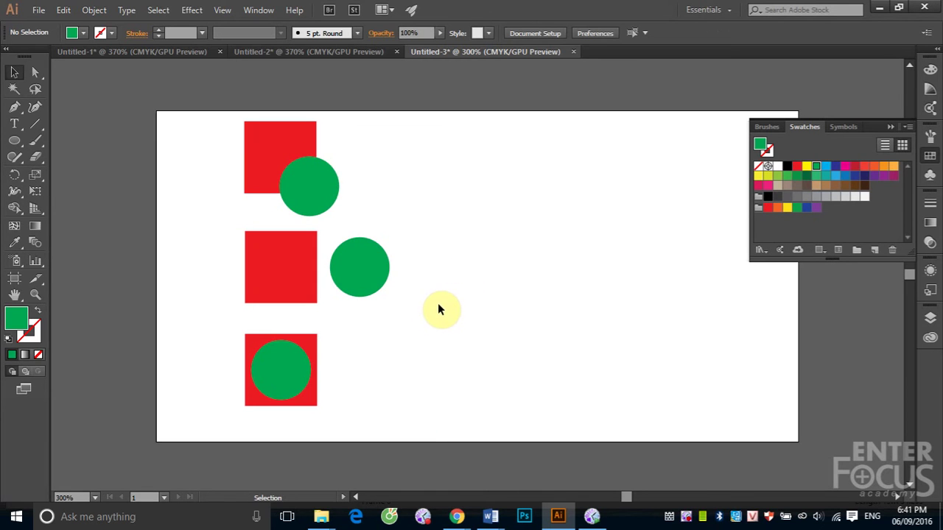
Hide Swatches and dock the Pathfinder panel on the right, expanded to show its options.
{"action": "left_click", "coordinate": [893, 127]}
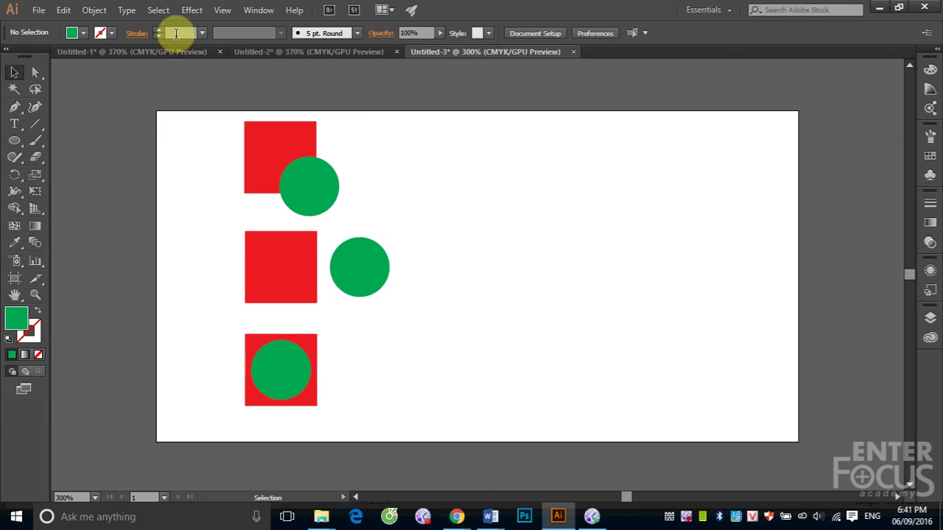
{"action": "left_click", "coordinate": [259, 10]}
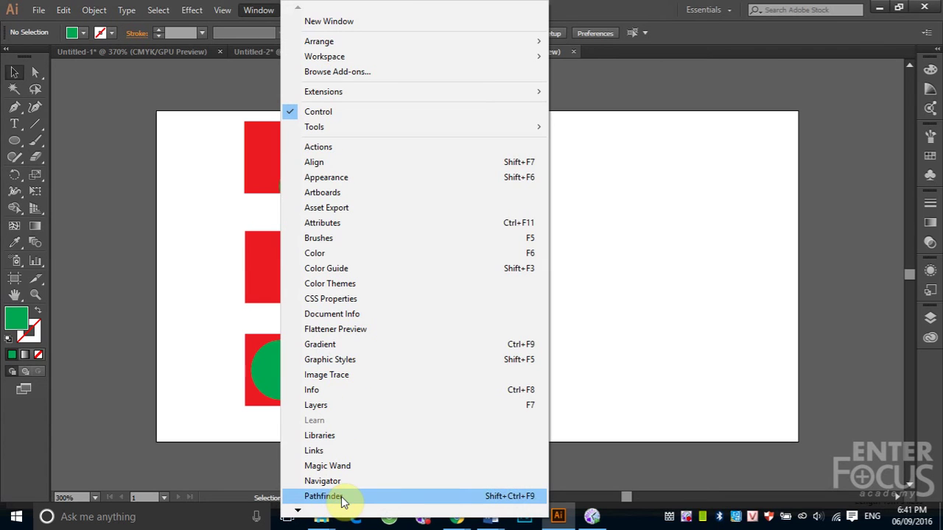
{"action": "left_click", "coordinate": [519, 503]}
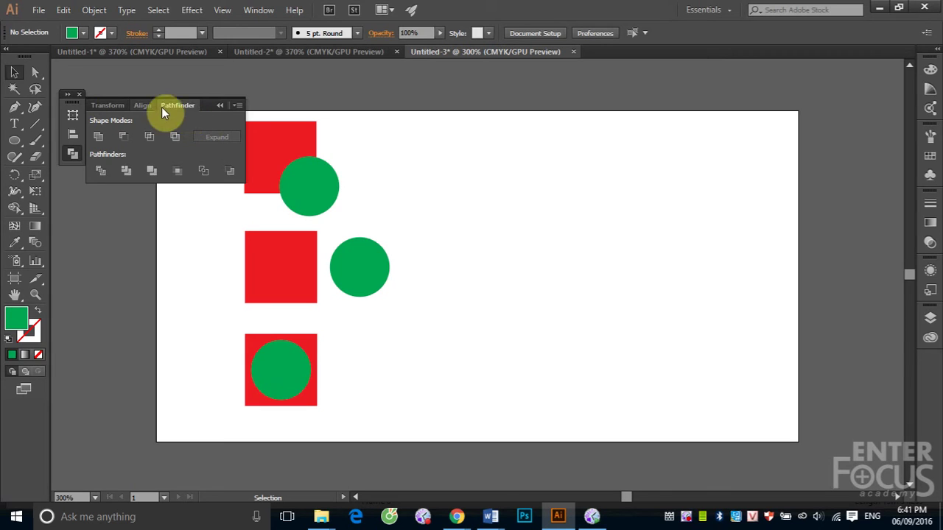
{"action": "left_click_drag", "start_coordinate": [69, 101], "coordinate": [846, 95]}
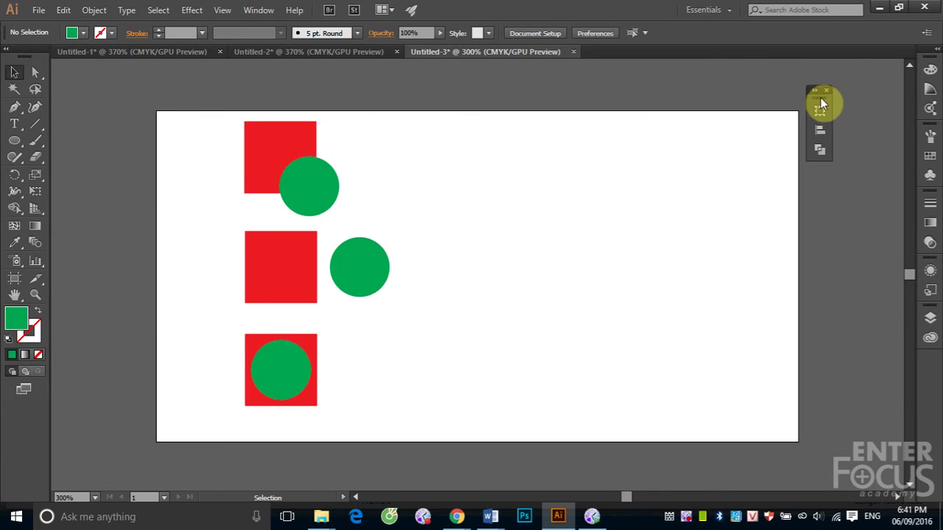
{"action": "left_click", "coordinate": [847, 142]}
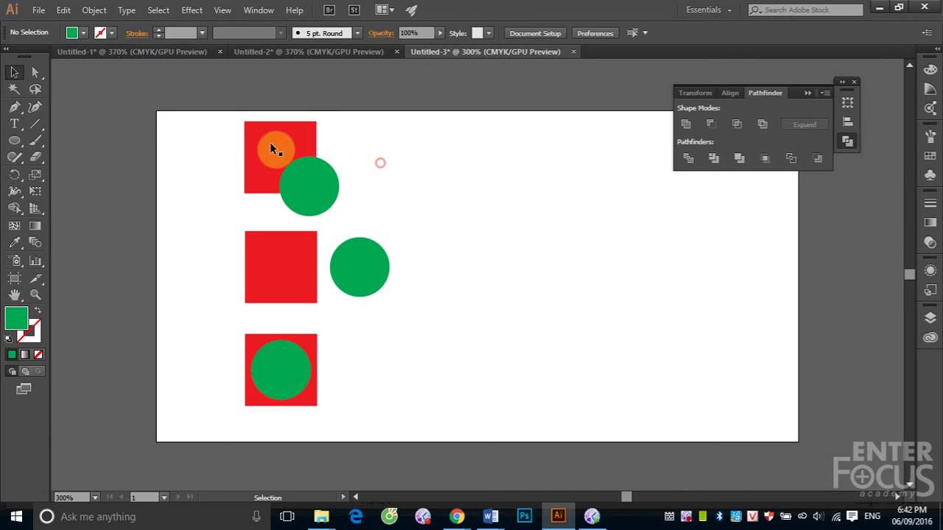
Apply Pathfinder Unite to the top red square and green circle.
{"action": "left_click_drag", "start_coordinate": [223, 111], "coordinate": [359, 218]}
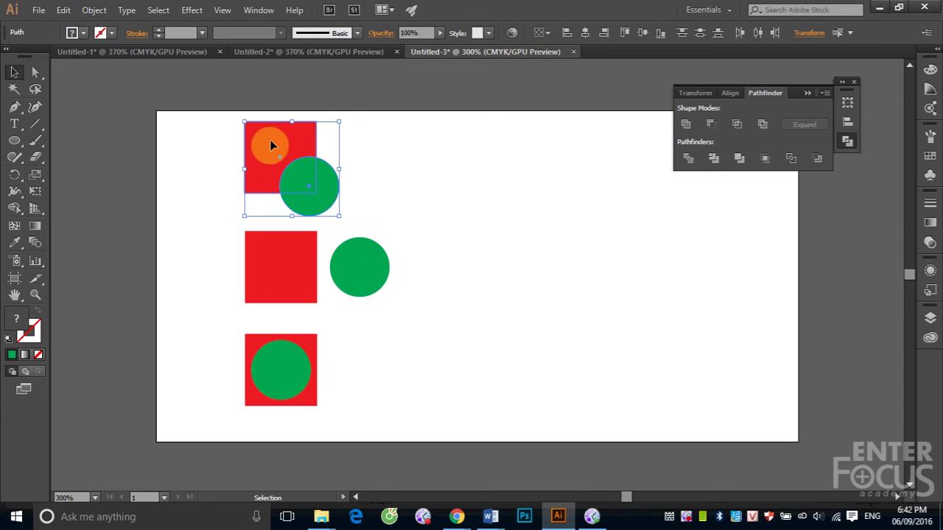
{"action": "left_click", "coordinate": [685, 125]}
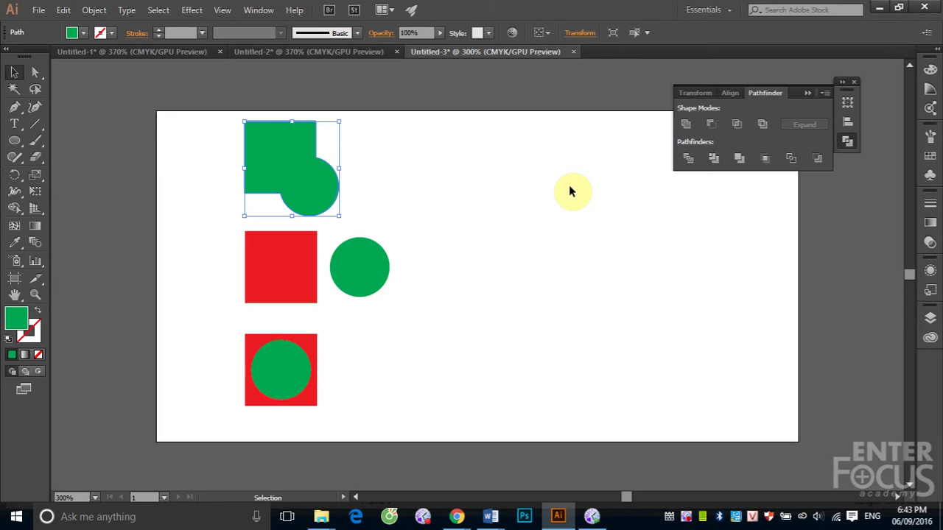
{"action": "key", "text": "ctrl+z"}
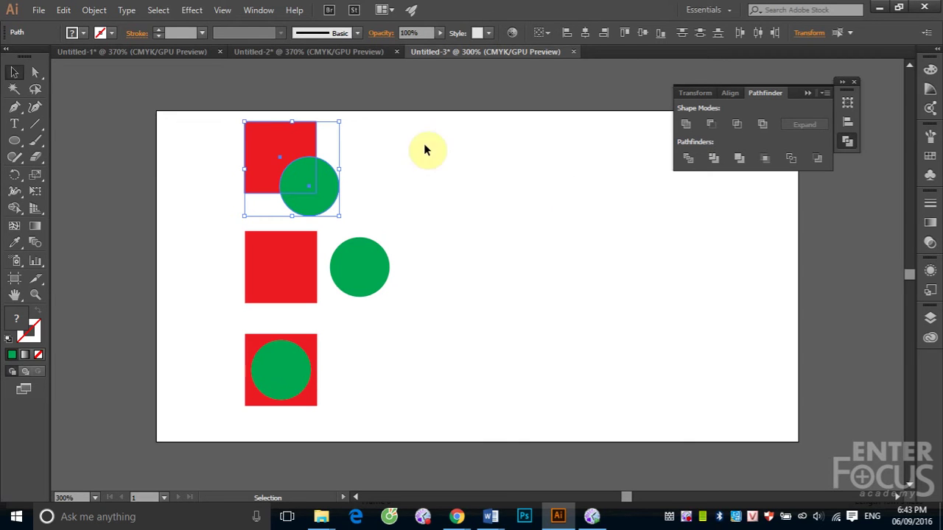
{"action": "left_click", "coordinate": [406, 179]}
{"action": "left_click_drag", "start_coordinate": [232, 115], "coordinate": [361, 220]}
{"action": "left_click_drag", "start_coordinate": [226, 116], "coordinate": [372, 224]}
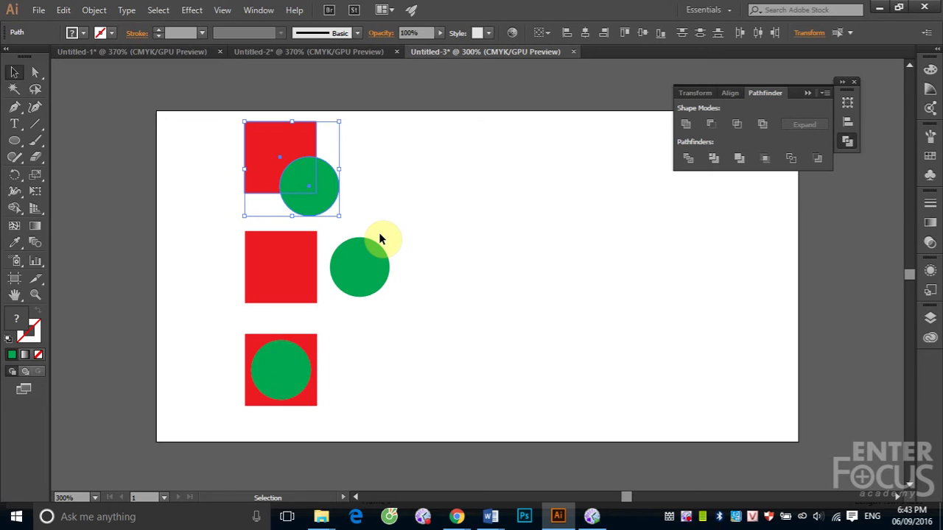
{"action": "left_click", "coordinate": [437, 181]}
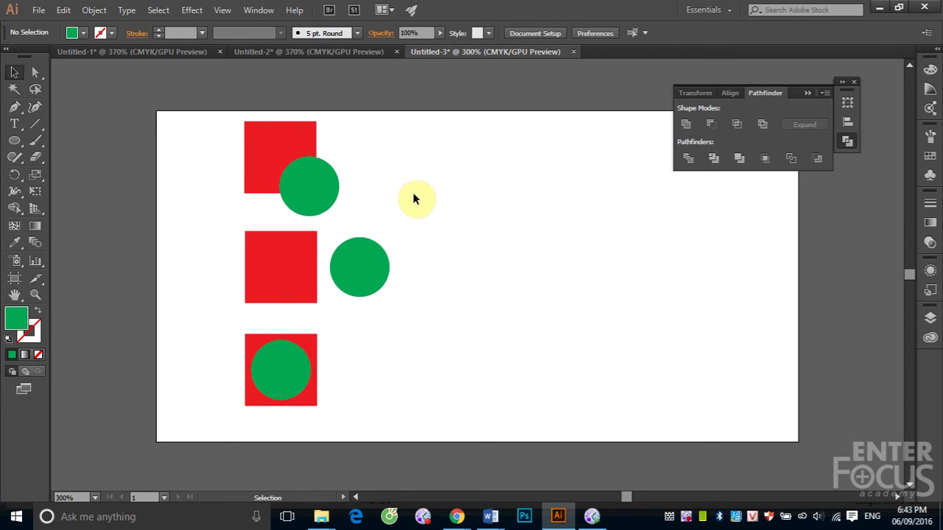
{"action": "left_click", "coordinate": [273, 145]}
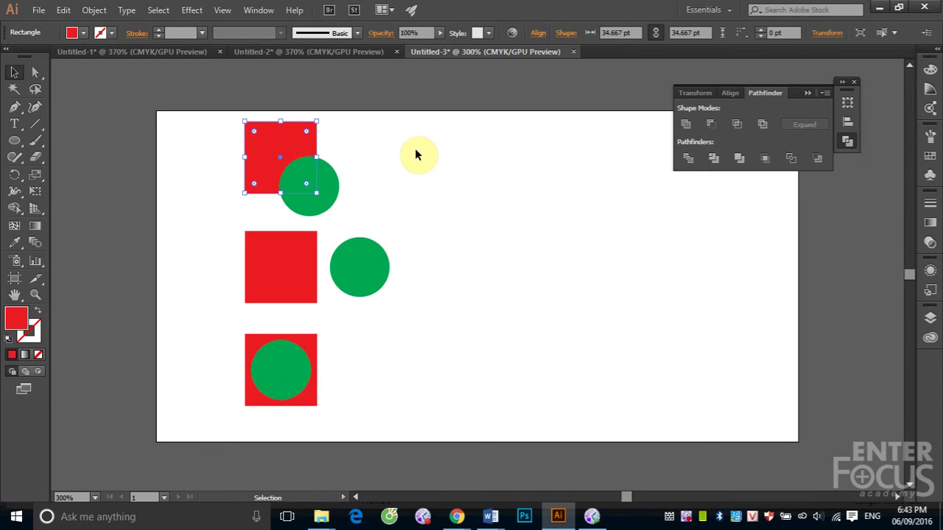
{"action": "left_click", "coordinate": [326, 184], "text": "shift"}
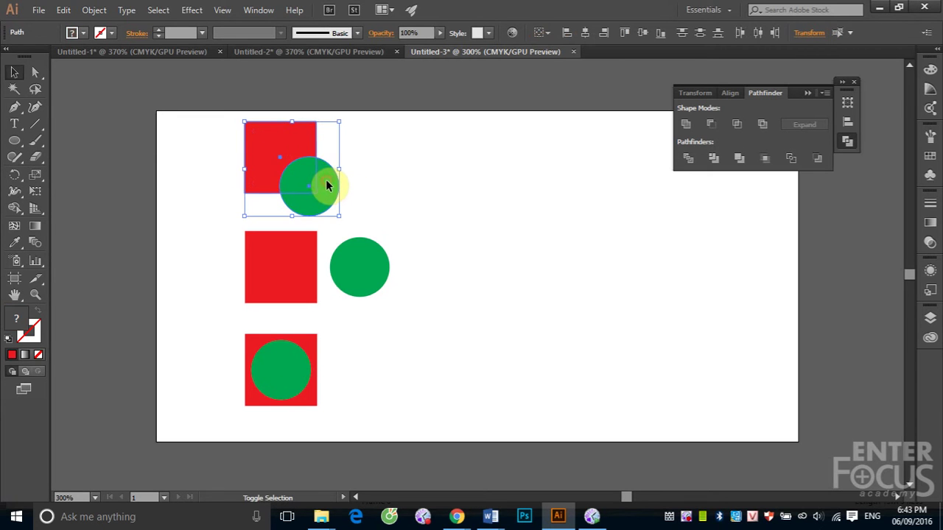
{"action": "left_click", "coordinate": [271, 151]}
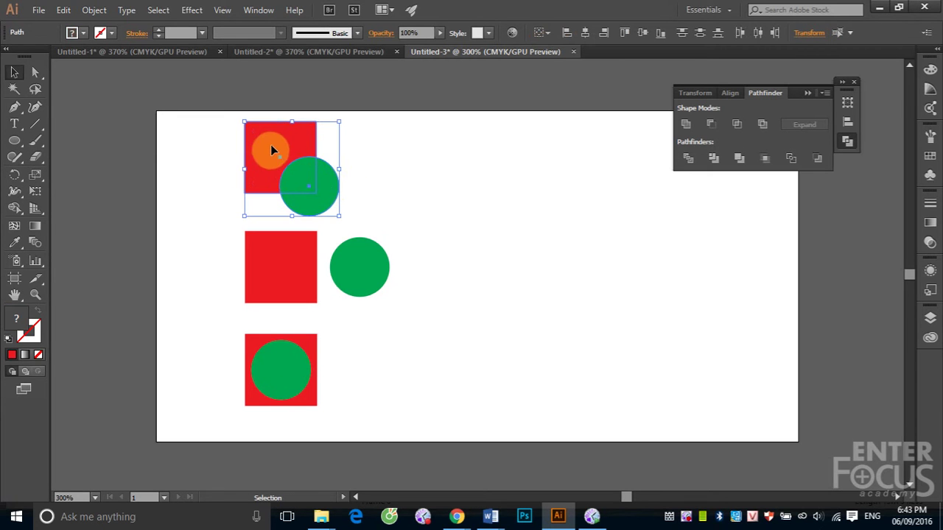
{"action": "left_click", "coordinate": [686, 126]}
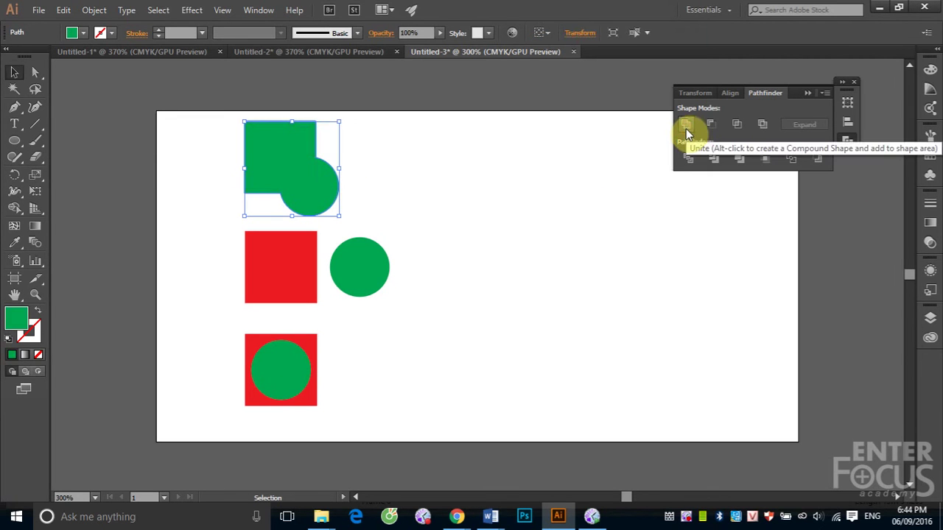
{"action": "key", "text": "ctrl+z"}
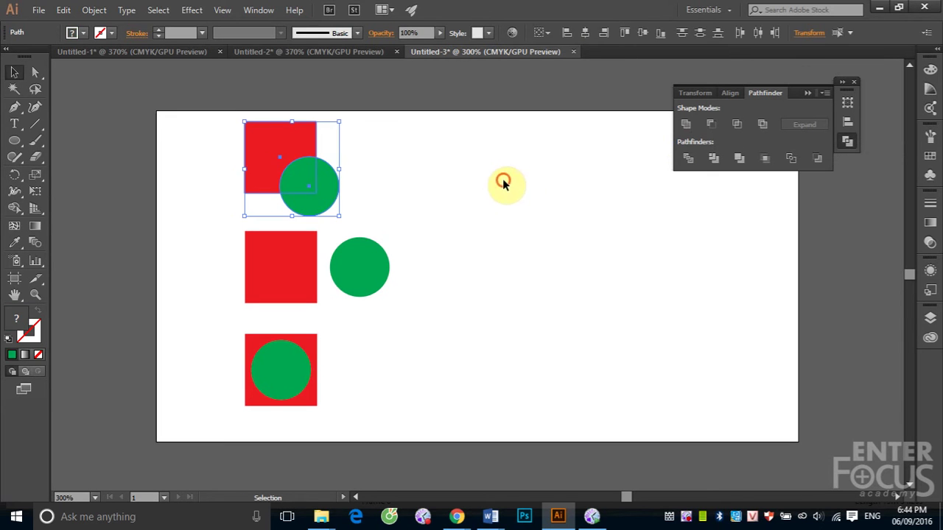
{"action": "left_click", "coordinate": [507, 183]}
{"action": "left_click", "coordinate": [333, 195]}
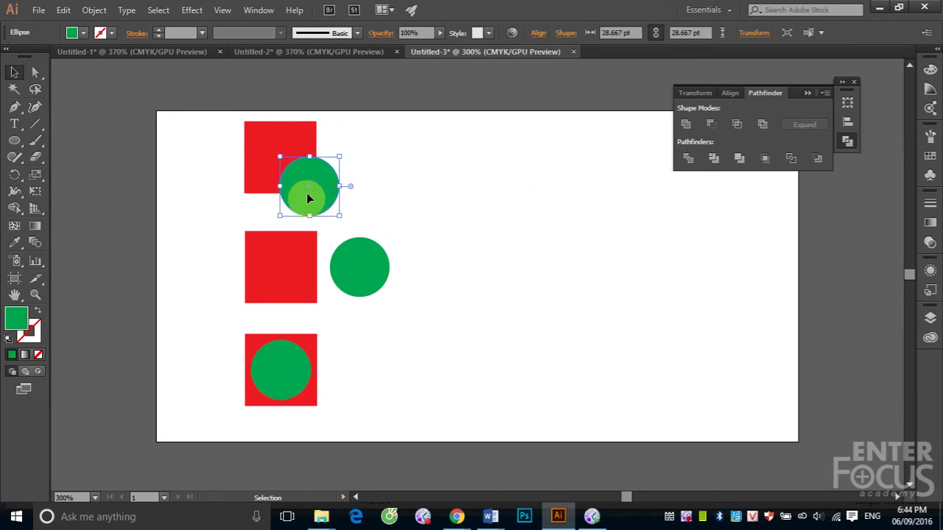
{"action": "left_click", "coordinate": [294, 151], "text": "shift"}
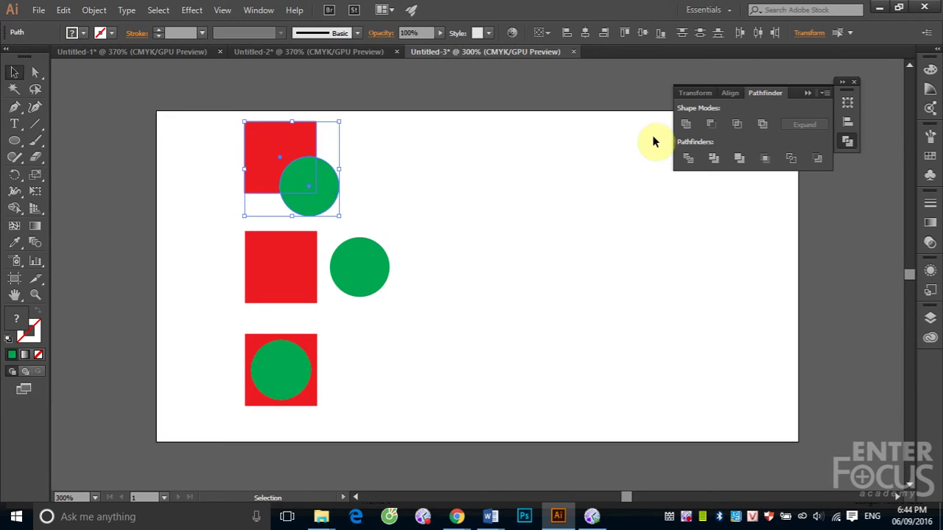
{"action": "left_click", "coordinate": [685, 124]}
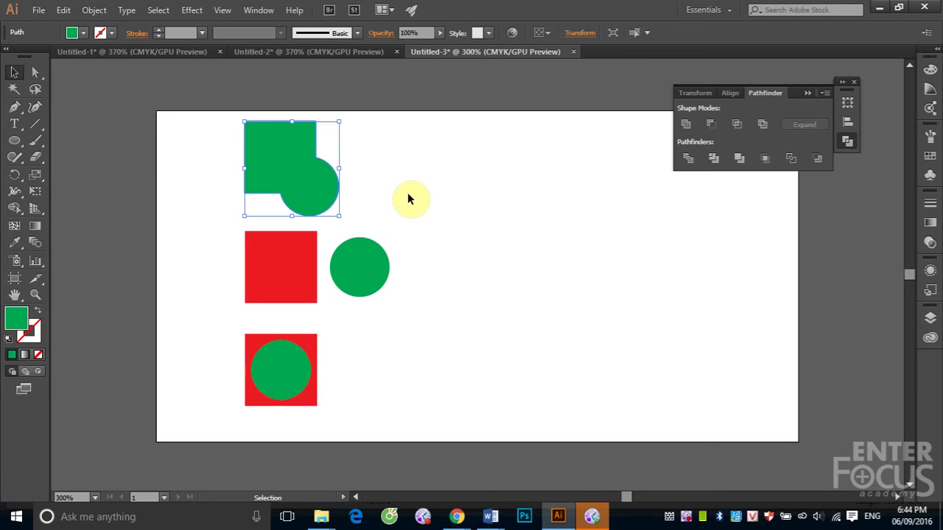
Unite the middle red square and green circle into one green shape.
{"action": "left_click", "coordinate": [433, 205]}
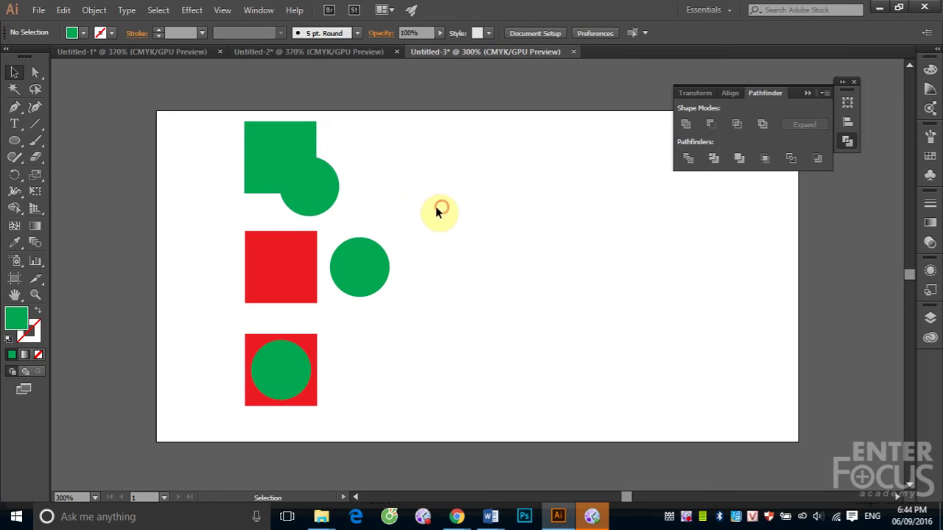
{"action": "left_click_drag", "start_coordinate": [351, 291], "coordinate": [425, 320]}
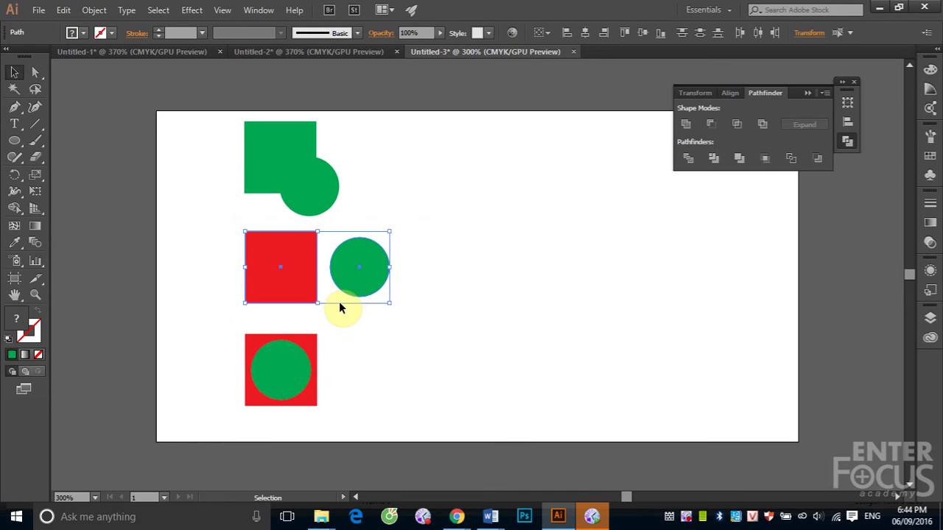
{"action": "left_click", "coordinate": [686, 124]}
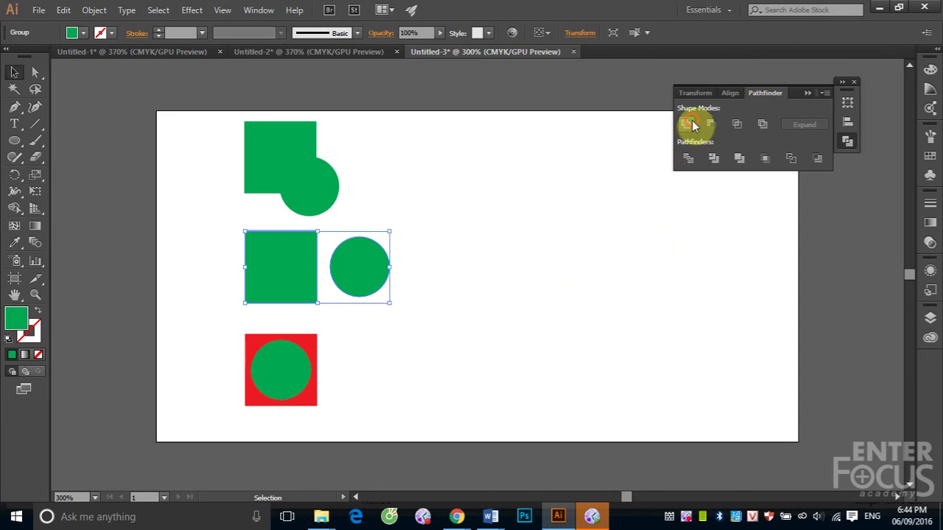
{"action": "left_click", "coordinate": [464, 252]}
{"action": "left_click", "coordinate": [280, 258]}
Unite the bottom centred pair into a single green square.
{"action": "left_click", "coordinate": [449, 350]}
{"action": "left_click_drag", "start_coordinate": [352, 404], "coordinate": [351, 406]}
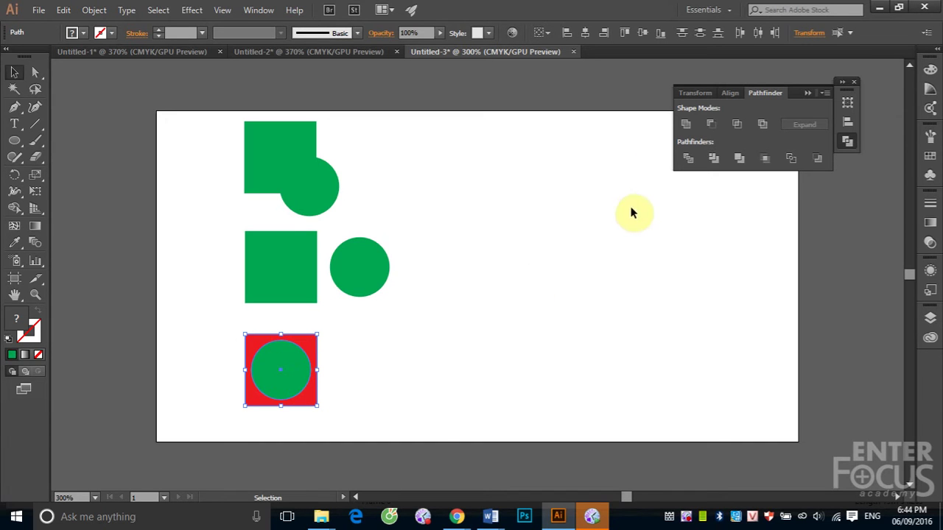
{"action": "left_click", "coordinate": [686, 125]}
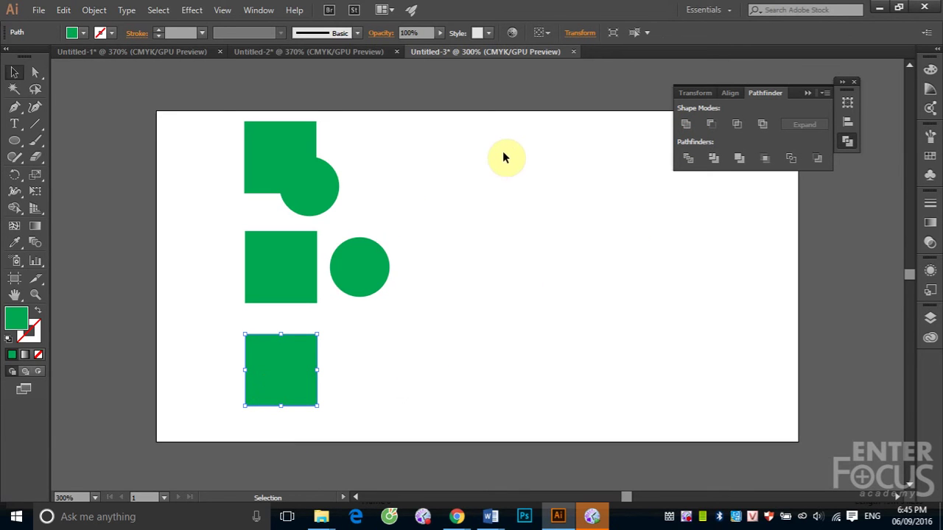
Delete all shapes and undo to bring back the original squares and circles.
{"action": "left_click_drag", "start_coordinate": [207, 109], "coordinate": [427, 419]}
{"action": "key", "text": "Delete"}
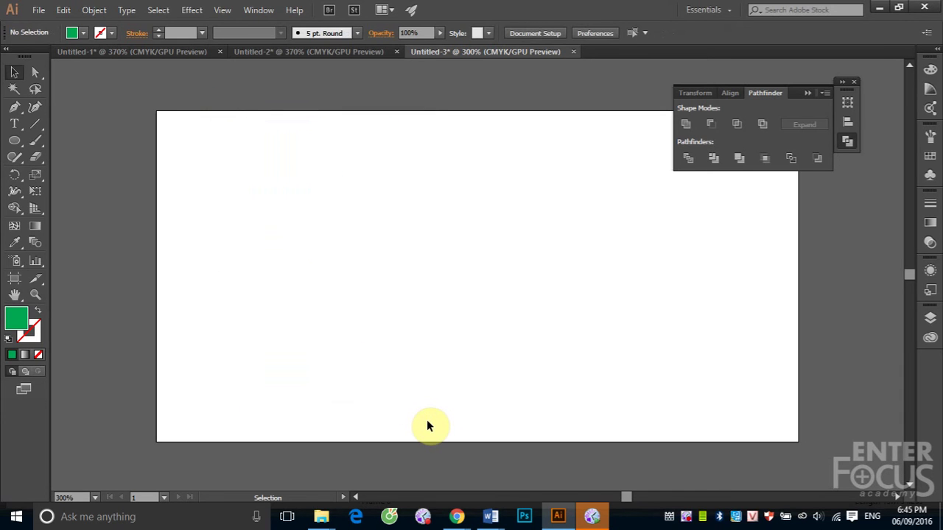
{"action": "key", "text": "ctrl+z"}
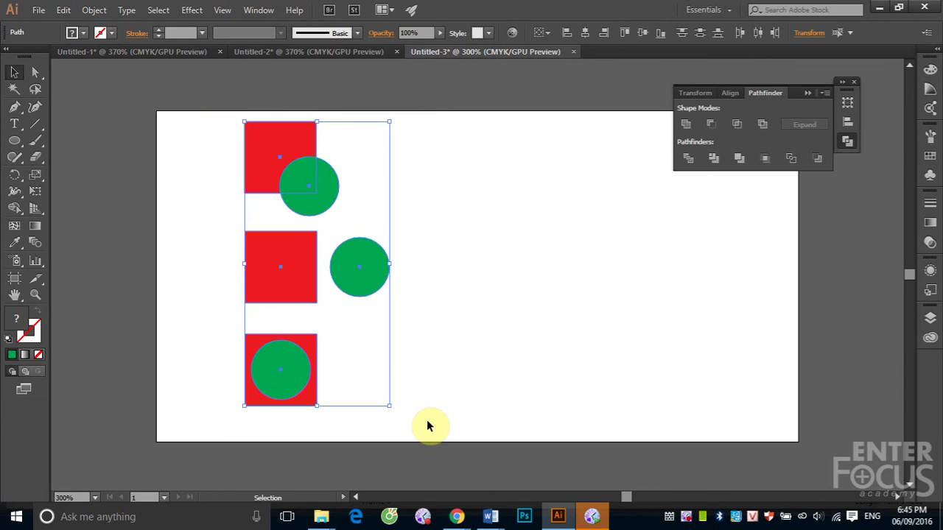
{"action": "left_click", "coordinate": [445, 255]}
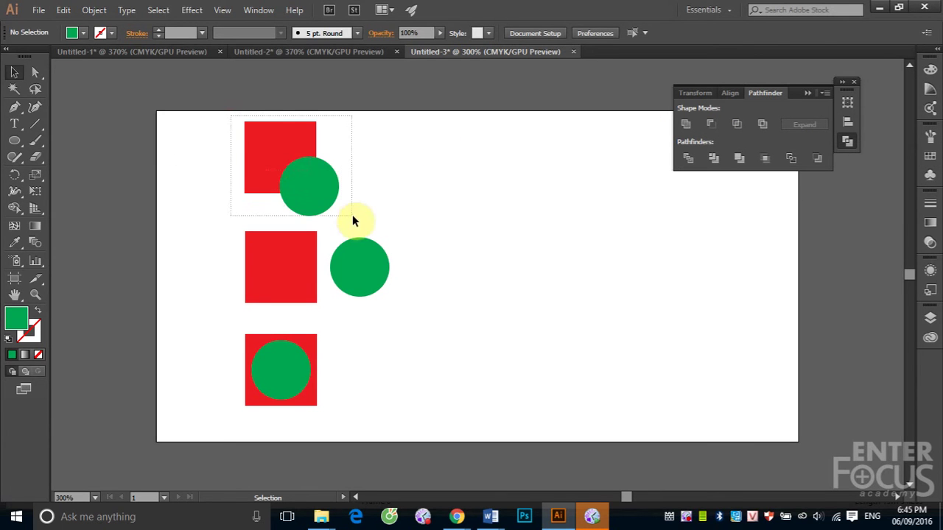
Apply Minus Front to the top pair, cutting the circle's corner from the square.
{"action": "left_click_drag", "start_coordinate": [239, 121], "coordinate": [355, 217]}
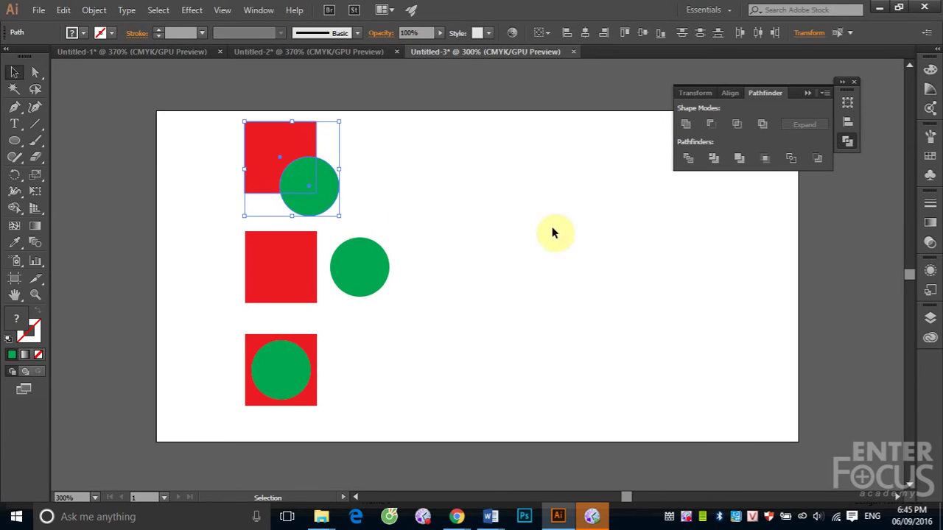
{"action": "left_click", "coordinate": [711, 125]}
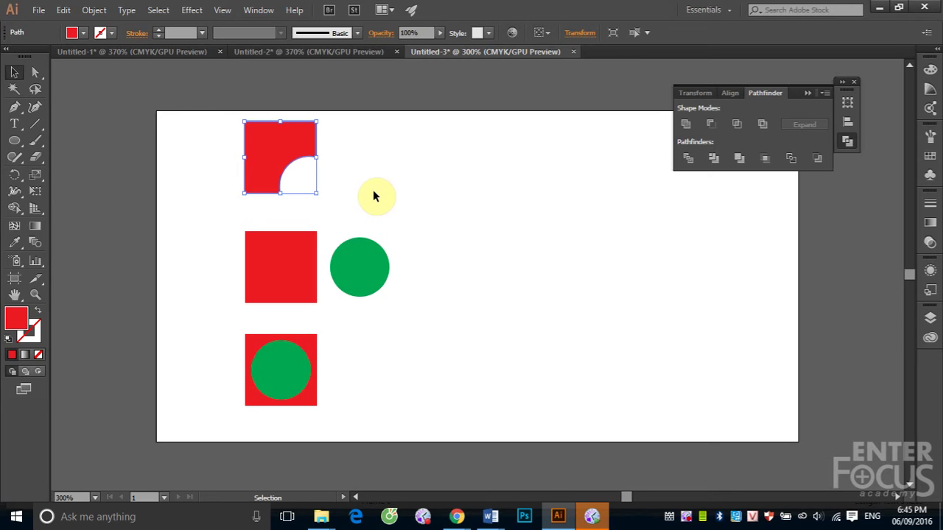
{"action": "left_click_drag", "start_coordinate": [213, 214], "coordinate": [424, 317]}
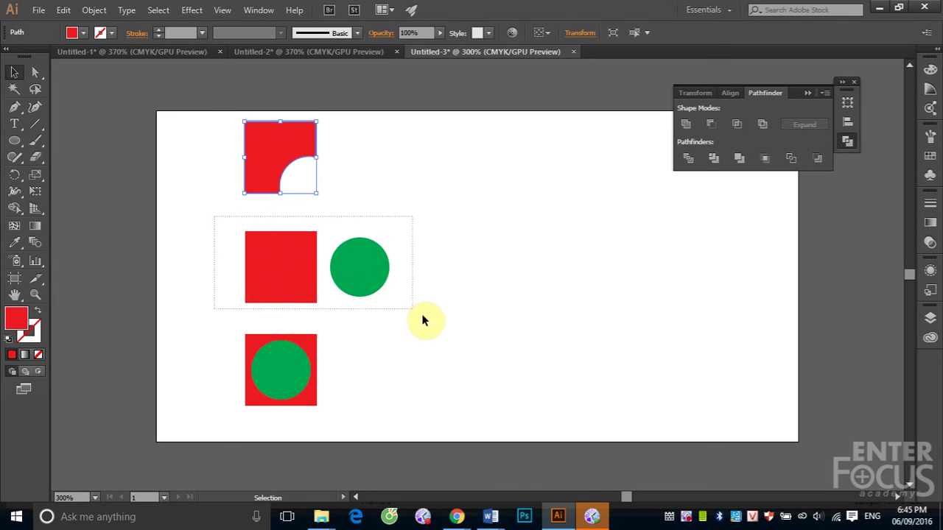
Apply Minus Front to the middle and bottom pairs, leaving a square with a circular hole.
{"action": "left_click", "coordinate": [293, 275]}
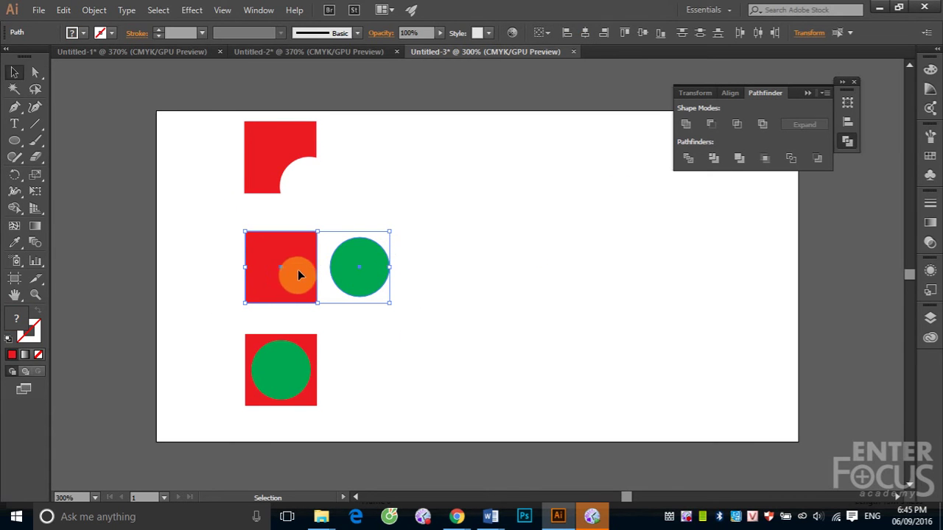
{"action": "left_click", "coordinate": [712, 125]}
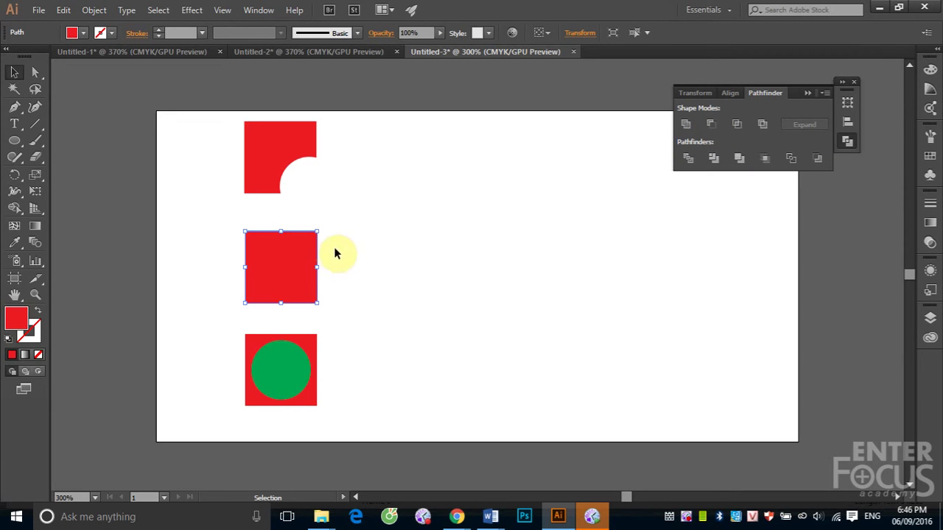
{"action": "left_click", "coordinate": [300, 270]}
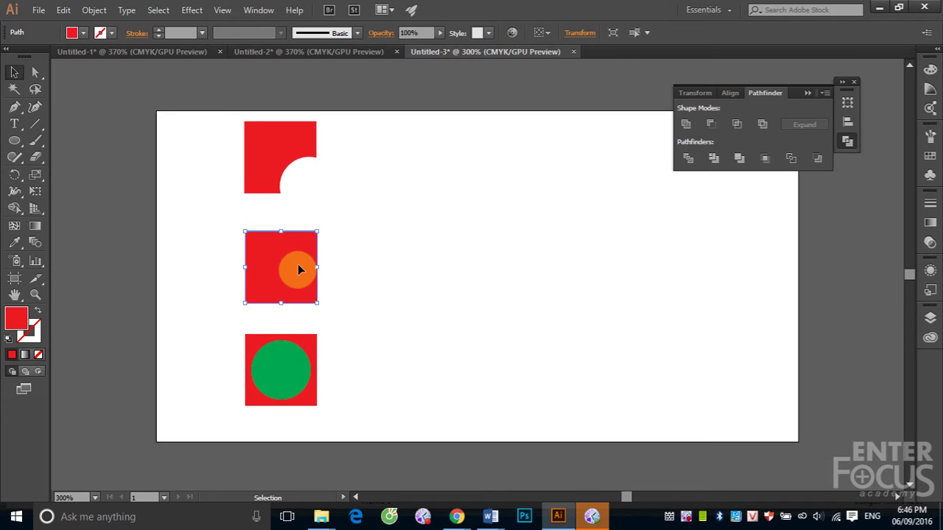
{"action": "left_click_drag", "start_coordinate": [234, 324], "coordinate": [341, 430]}
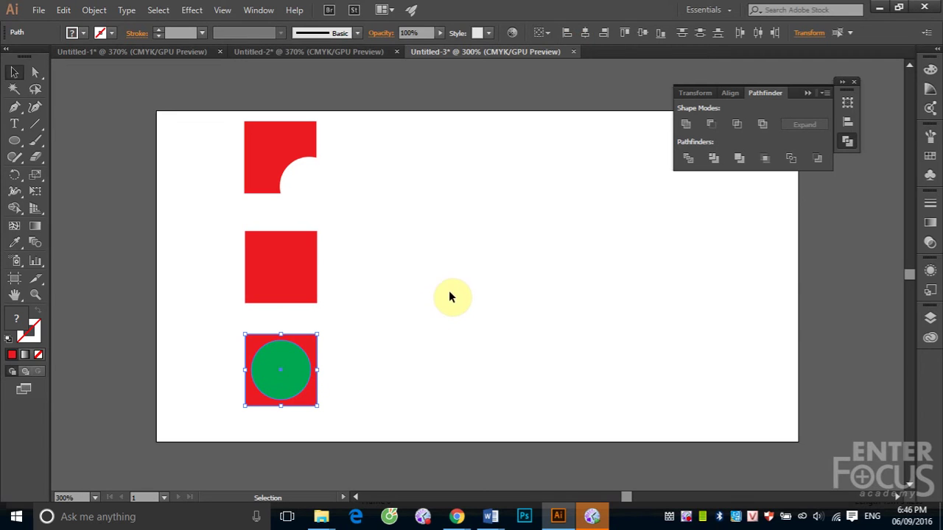
{"action": "left_click", "coordinate": [711, 124]}
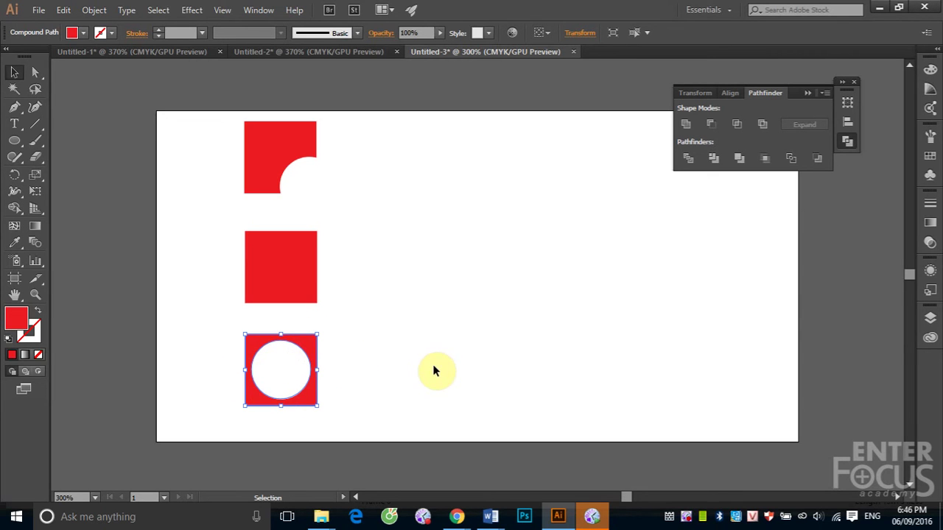
{"action": "left_click_drag", "start_coordinate": [228, 112], "coordinate": [356, 428]}
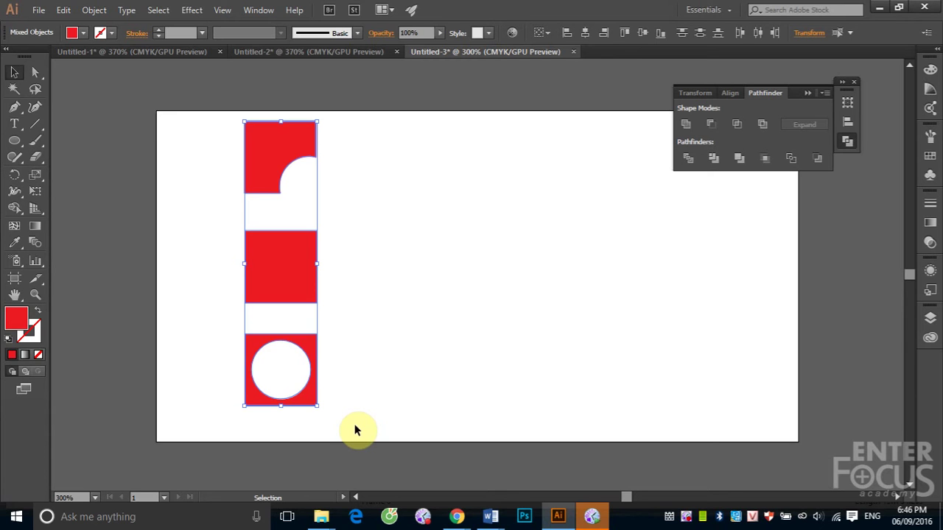
Delete the shapes and undo to restore the original squares and circles.
{"action": "key", "text": "Delete"}
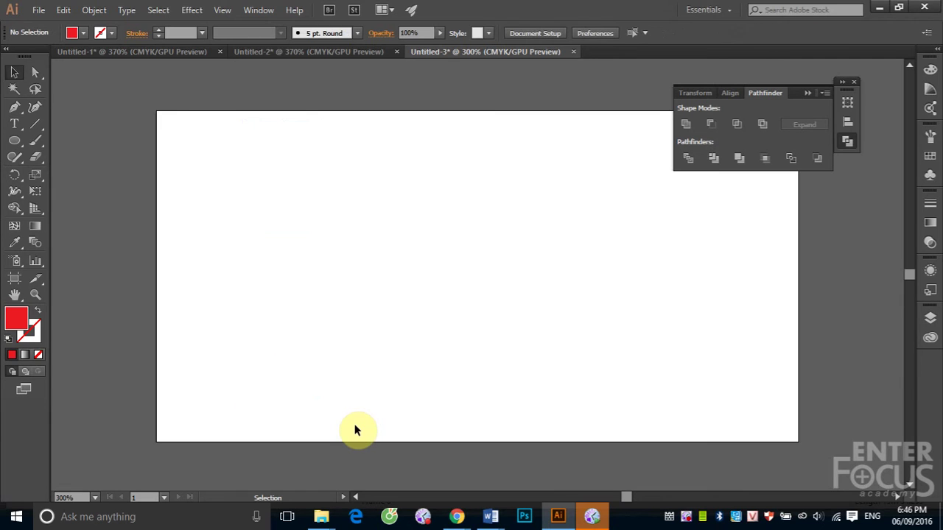
{"action": "key", "text": "ctrl+z"}
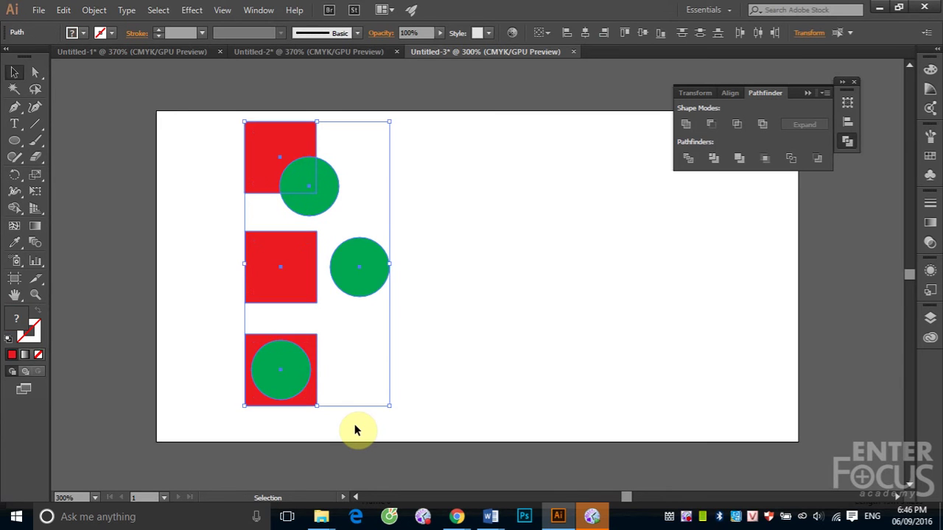
{"action": "left_click", "coordinate": [650, 264]}
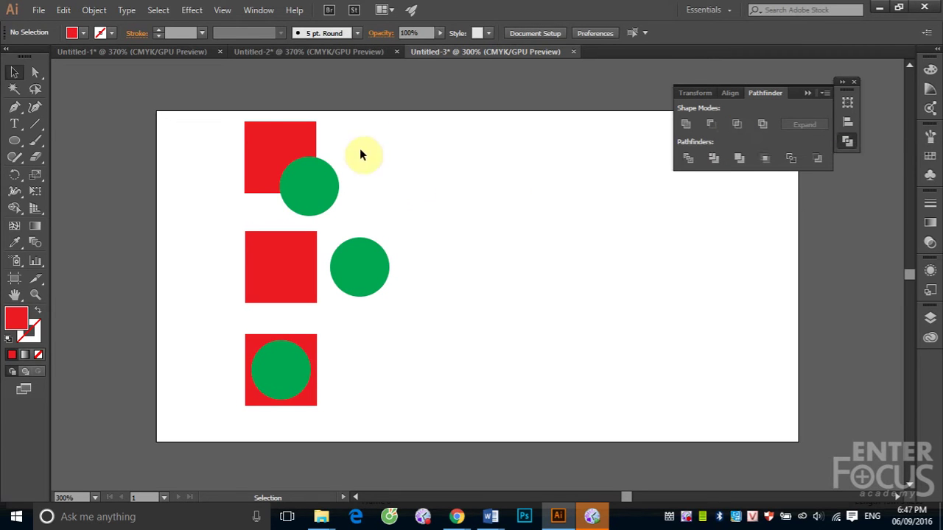
Apply Pathfinder Intersect to the top pair, leaving a green quarter-circle.
{"action": "mouse_move", "coordinate": [235, 113]}
{"action": "left_mouse_down"}
{"action": "mouse_move", "coordinate": [293, 148]}
{"action": "mouse_move", "coordinate": [352, 221]}
{"action": "left_mouse_up"}
{"action": "left_click", "coordinate": [271, 132]}
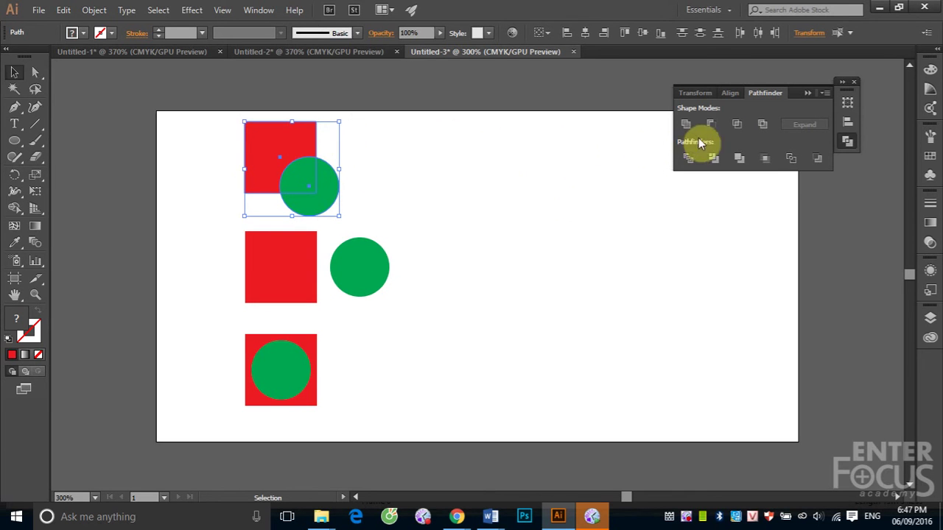
{"action": "left_click", "coordinate": [736, 125]}
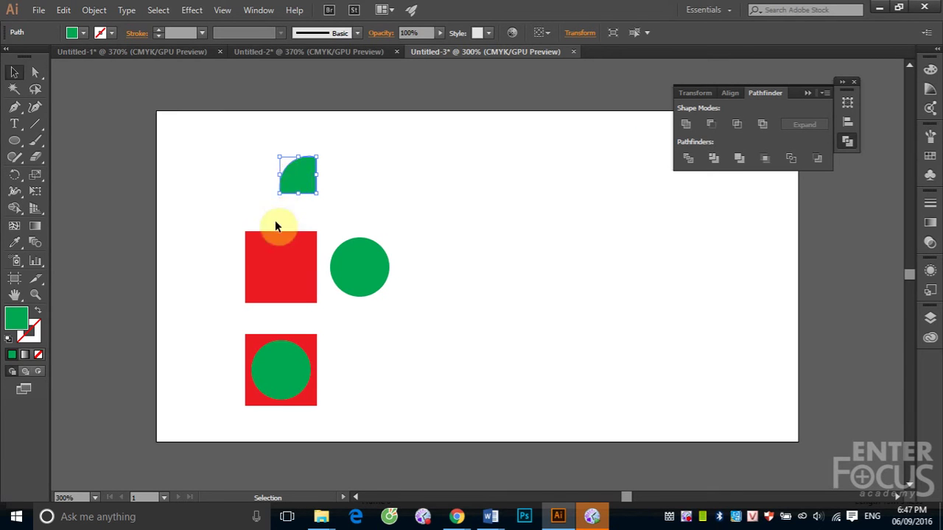
{"action": "left_click_drag", "start_coordinate": [213, 219], "coordinate": [449, 321]}
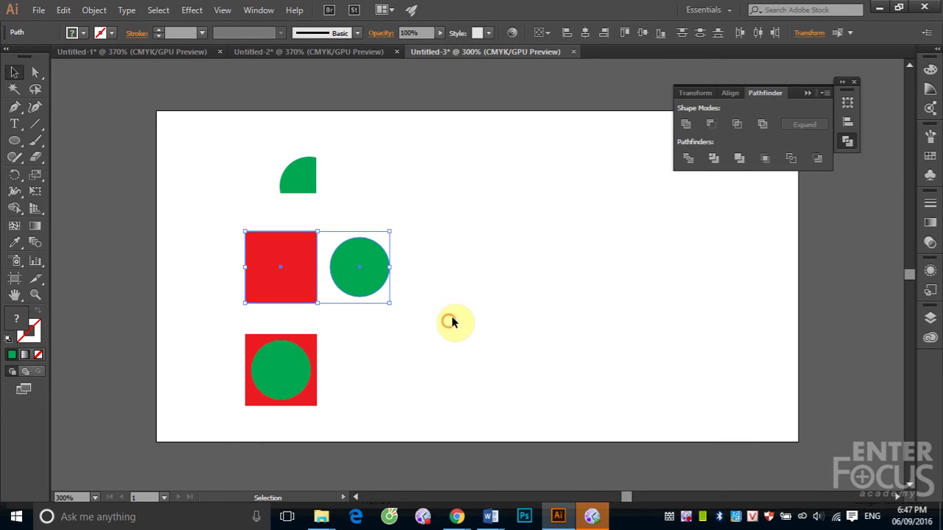
{"action": "left_click", "coordinate": [738, 127]}
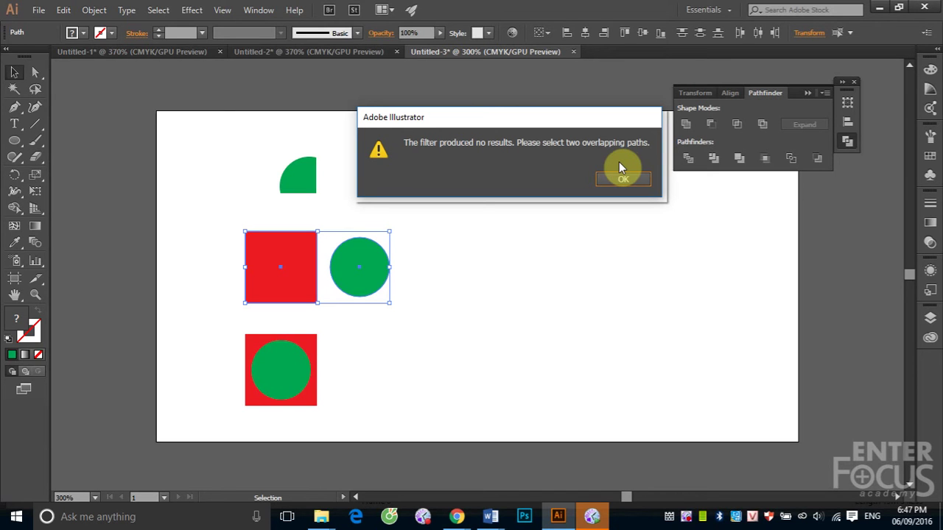
{"action": "left_click", "coordinate": [621, 179]}
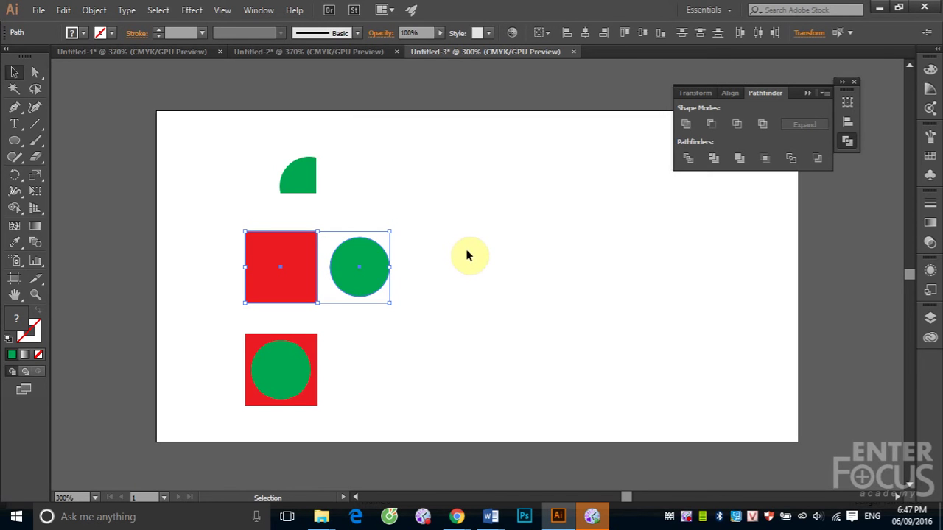
Apply Pathfinder Intersect to the bottom red square and green circle, then select all shapes.
{"action": "left_click", "coordinate": [476, 197]}
{"action": "left_click_drag", "start_coordinate": [310, 377], "coordinate": [339, 414]}
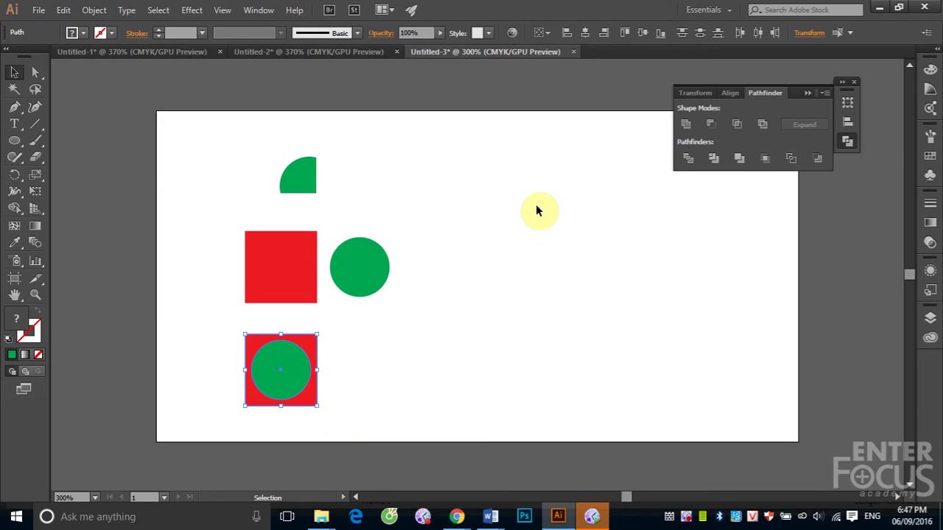
{"action": "left_click", "coordinate": [735, 124]}
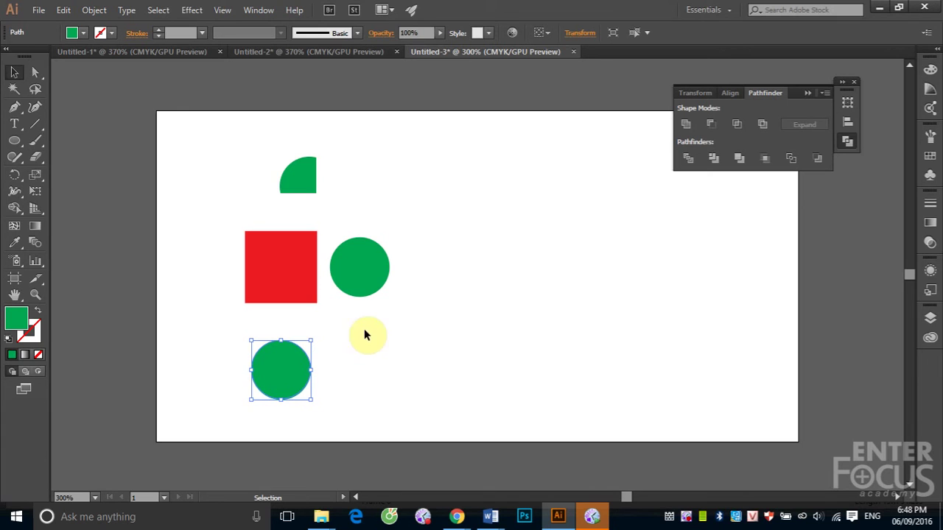
{"action": "left_click_drag", "start_coordinate": [204, 127], "coordinate": [432, 425]}
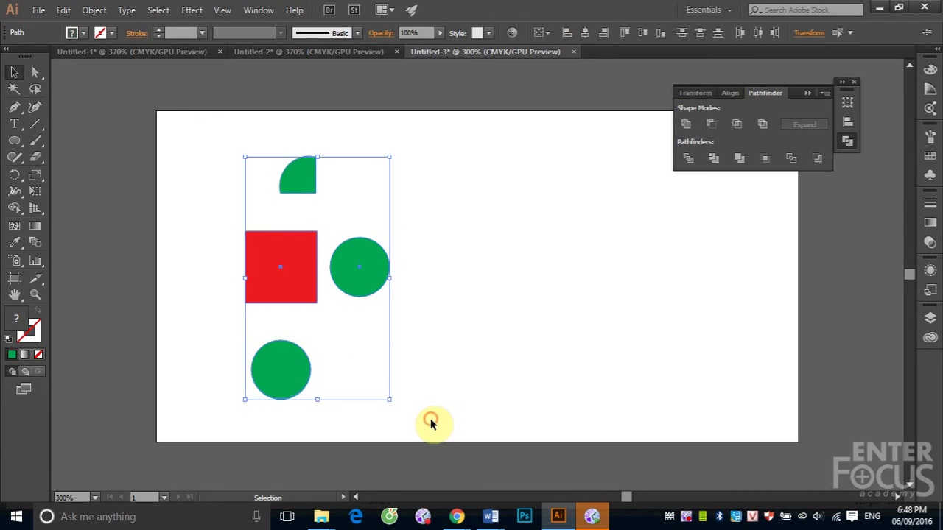
Restore the original shapes and apply Pathfinder Exclude to the top square-circle pair.
{"action": "key", "text": "Delete"}
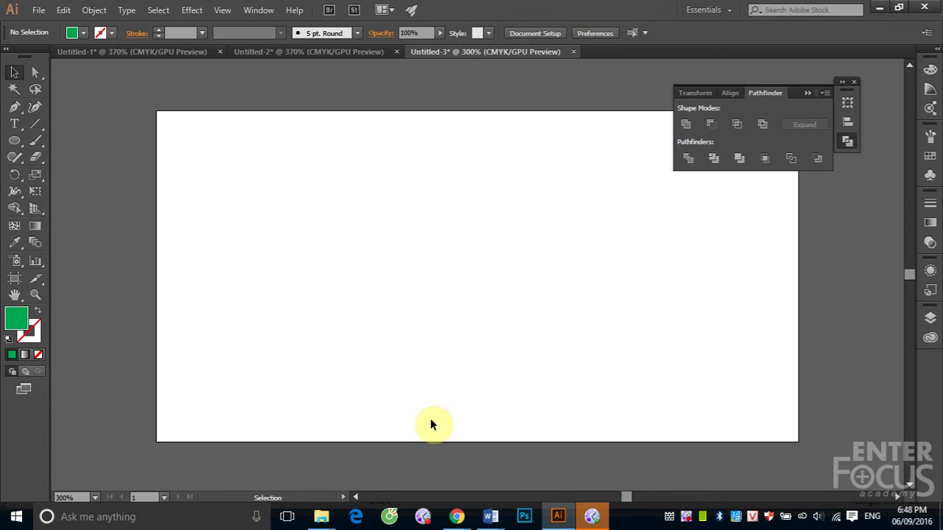
{"action": "key", "text": "ctrl+z"}
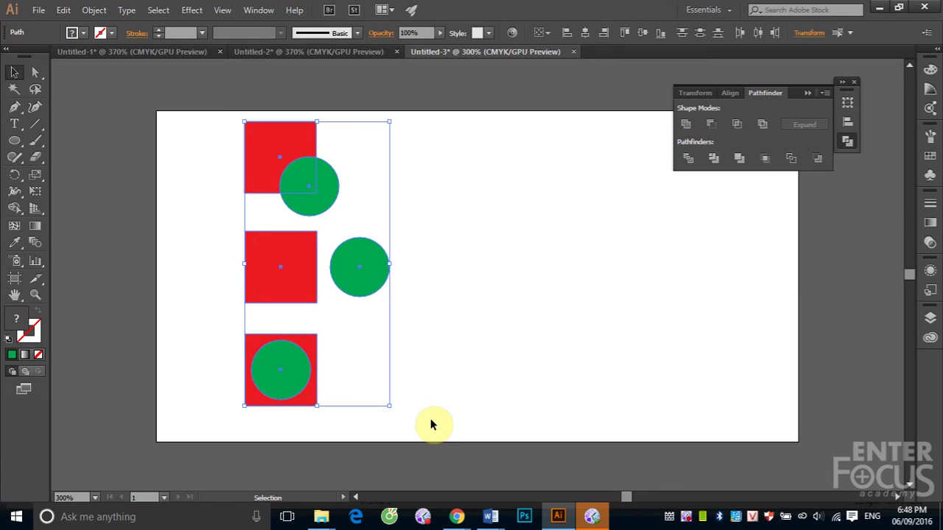
{"action": "left_click", "coordinate": [649, 306]}
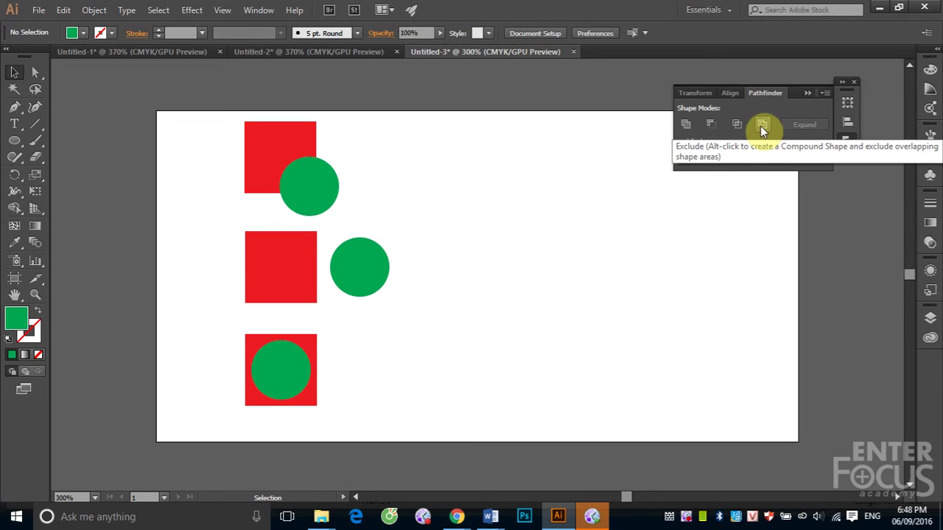
{"action": "left_click_drag", "start_coordinate": [230, 118], "coordinate": [389, 225]}
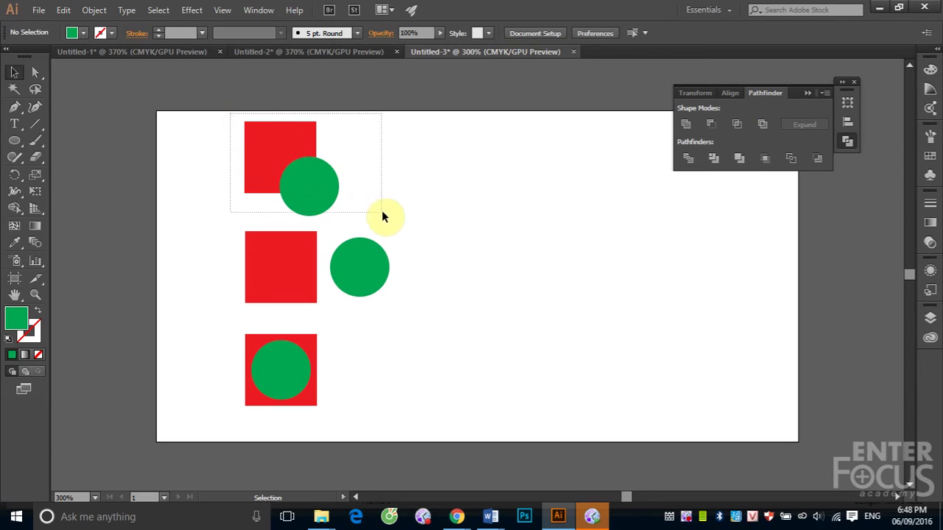
{"action": "left_click", "coordinate": [278, 144]}
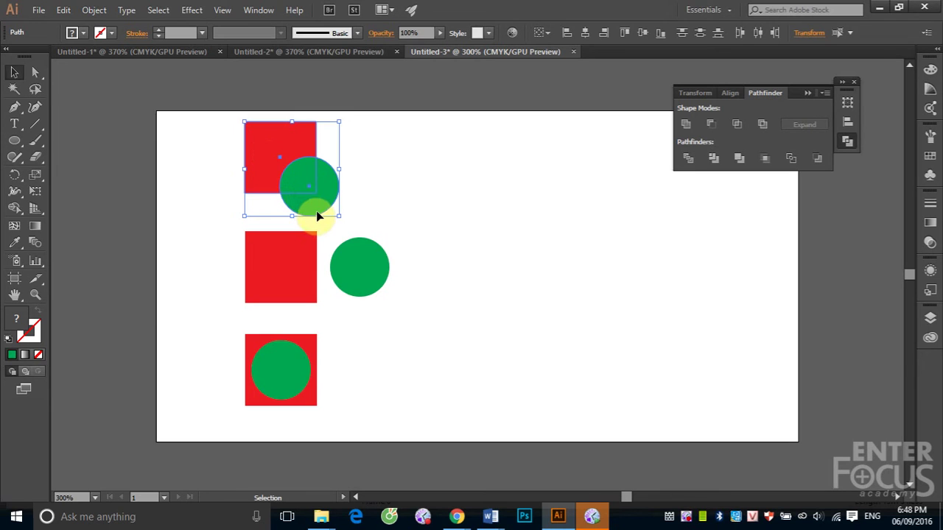
{"action": "left_click", "coordinate": [276, 145]}
{"action": "left_click", "coordinate": [761, 126]}
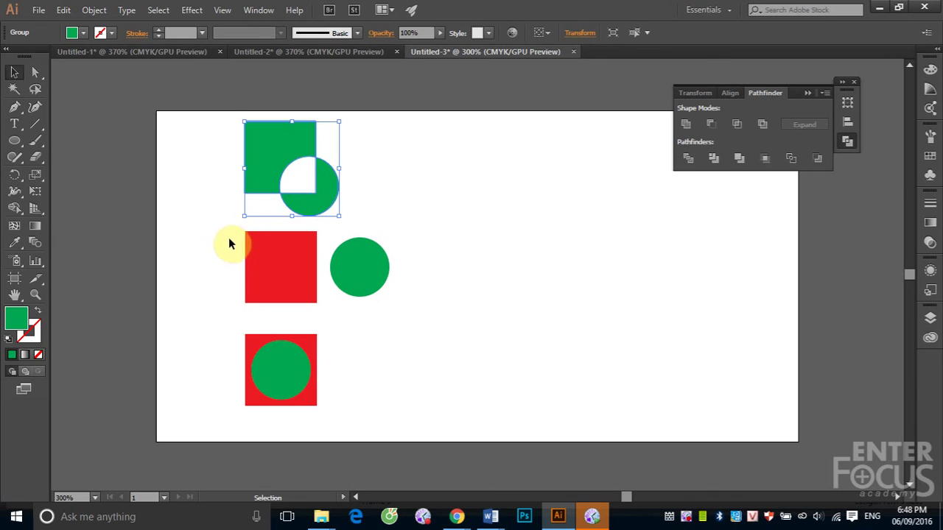
Unite the middle square and circle, exclude the bottom pair, then select all shapes.
{"action": "left_click_drag", "start_coordinate": [226, 218], "coordinate": [416, 310]}
{"action": "left_click", "coordinate": [763, 124]}
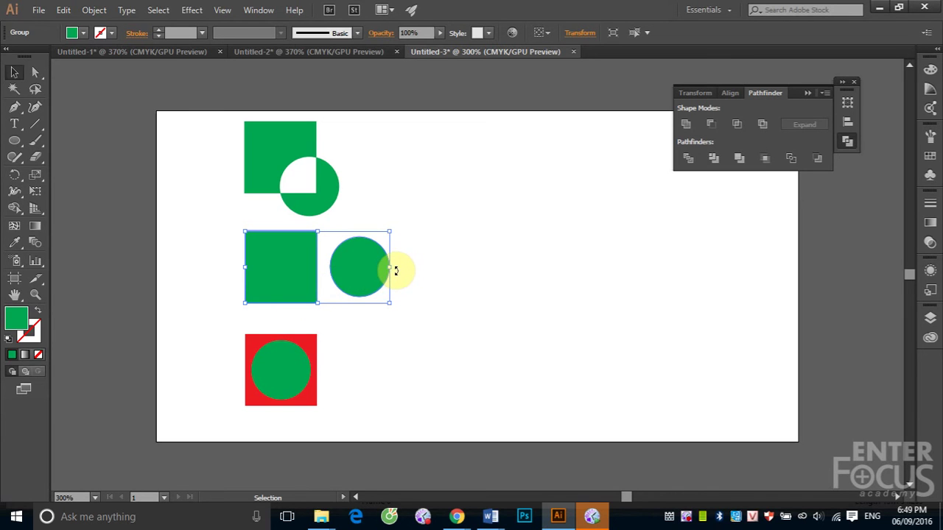
{"action": "left_click_drag", "start_coordinate": [221, 322], "coordinate": [358, 421]}
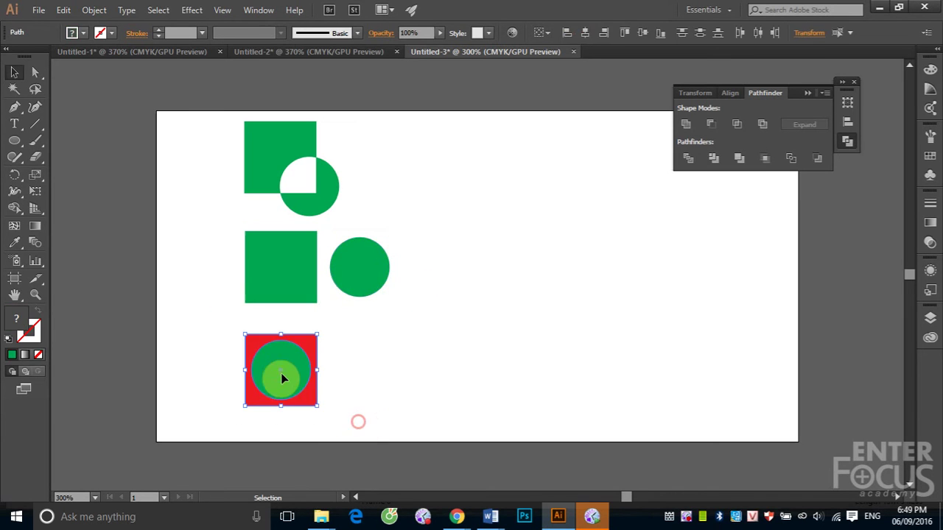
{"action": "left_click_drag", "start_coordinate": [282, 379], "coordinate": [283, 374]}
{"action": "left_click", "coordinate": [762, 124]}
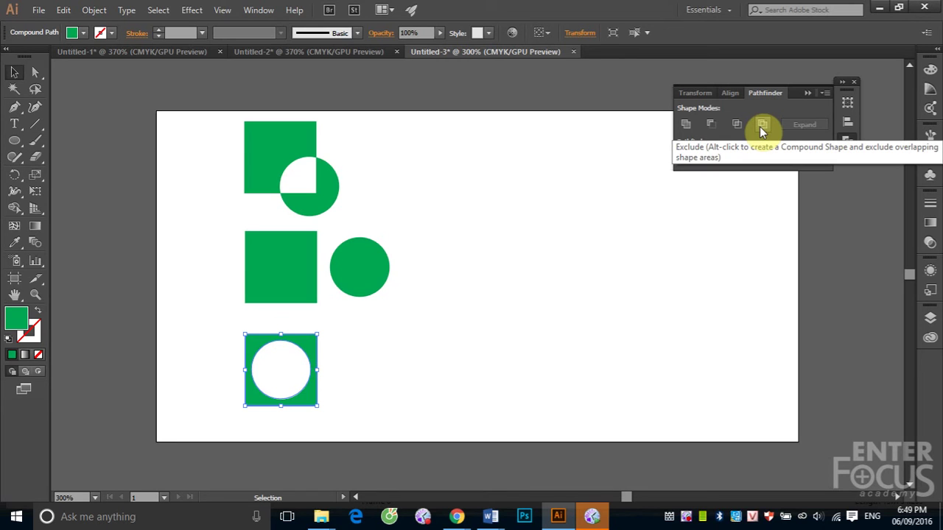
{"action": "left_click", "coordinate": [538, 218]}
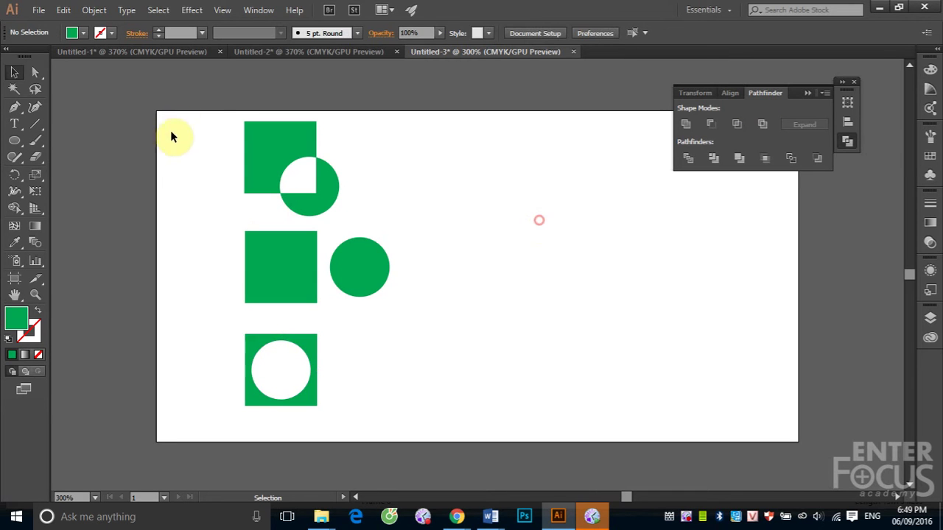
{"action": "mouse_move", "coordinate": [202, 108]}
{"action": "left_mouse_down"}
{"action": "mouse_move", "coordinate": [265, 153]}
{"action": "mouse_move", "coordinate": [463, 421]}
{"action": "left_mouse_up"}
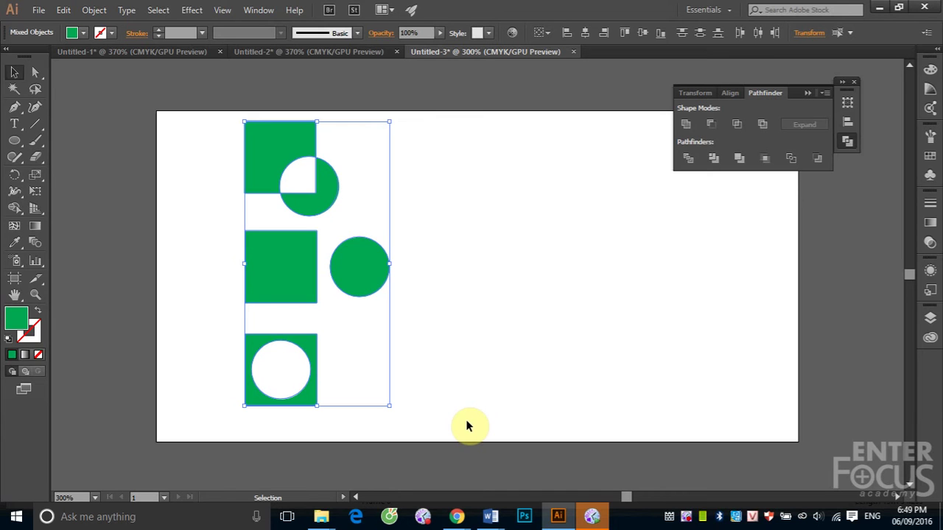
Restore the original shapes and draw a small yellow-filled hexagon right of the top square.
{"action": "key", "text": "Delete"}
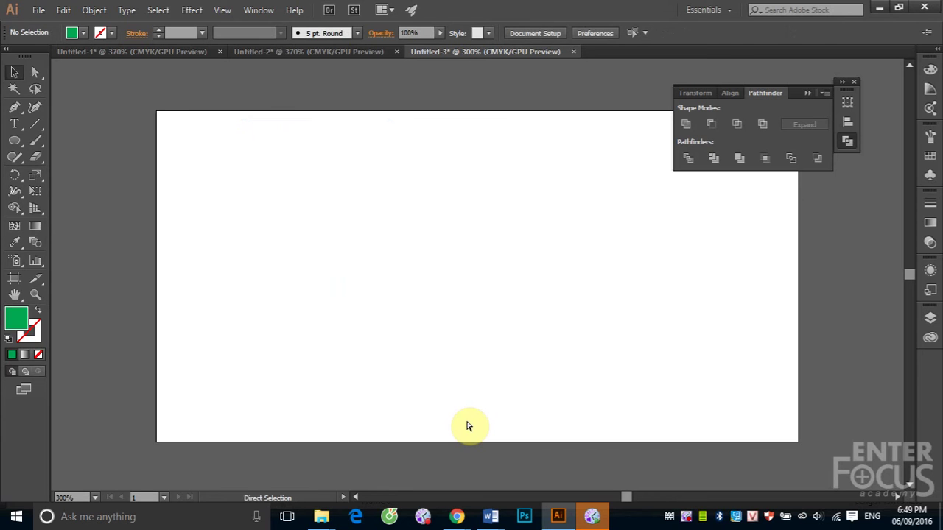
{"action": "key", "text": "ctrl+z"}
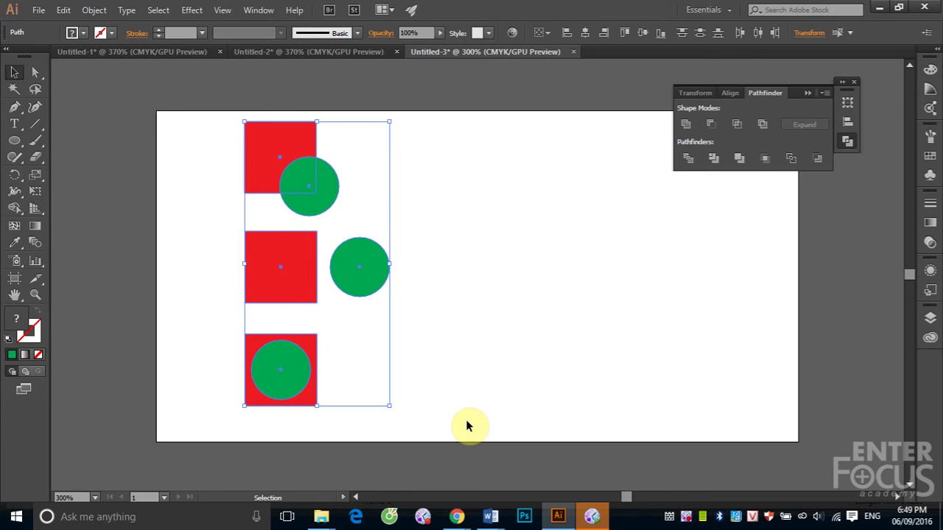
{"action": "left_click", "coordinate": [508, 323]}
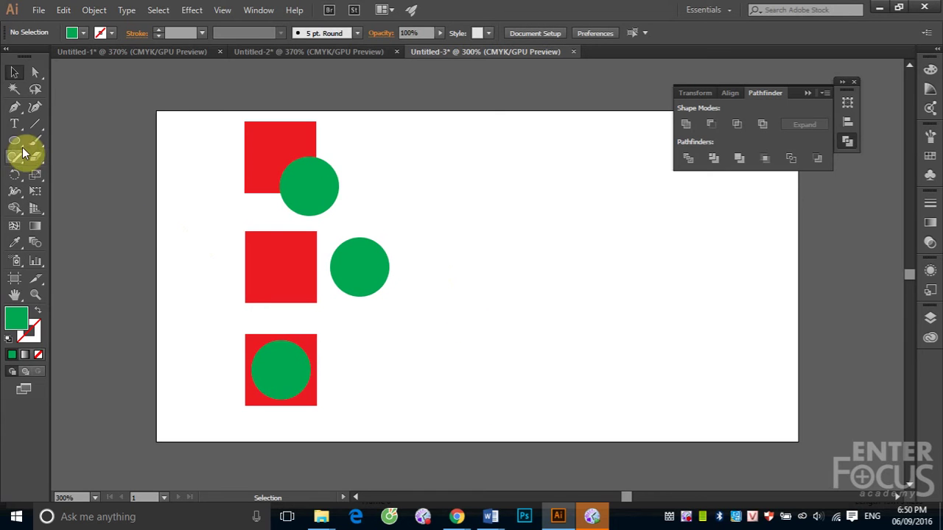
{"action": "mouse_move", "coordinate": [14, 140]}
{"action": "left_mouse_down"}
{"action": "mouse_move", "coordinate": [114, 169]}
{"action": "mouse_move", "coordinate": [81, 190]}
{"action": "left_mouse_up"}
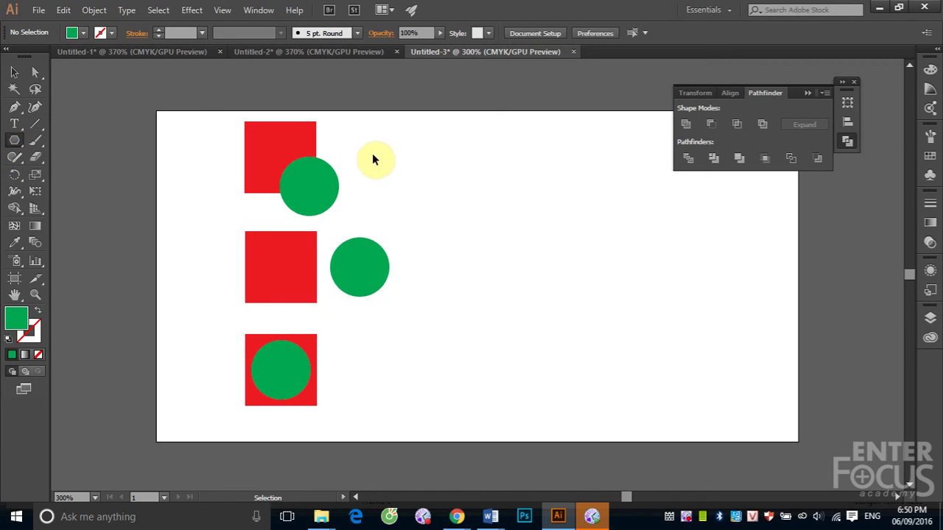
{"action": "left_click_drag", "start_coordinate": [378, 157], "coordinate": [391, 169]}
{"action": "left_click", "coordinate": [928, 158]}
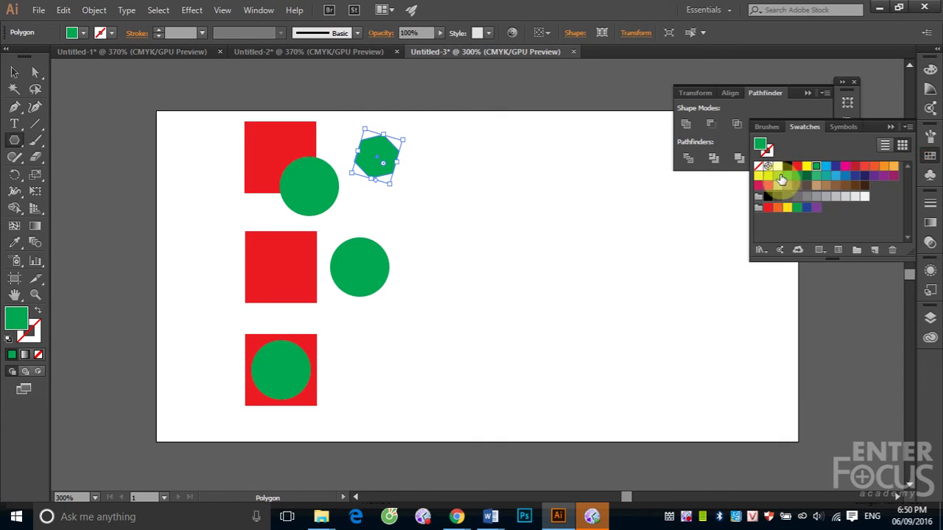
{"action": "left_click", "coordinate": [806, 166]}
Position the yellow hexagon over the top square and circle, then review all shapes.
{"action": "left_click", "coordinate": [13, 72]}
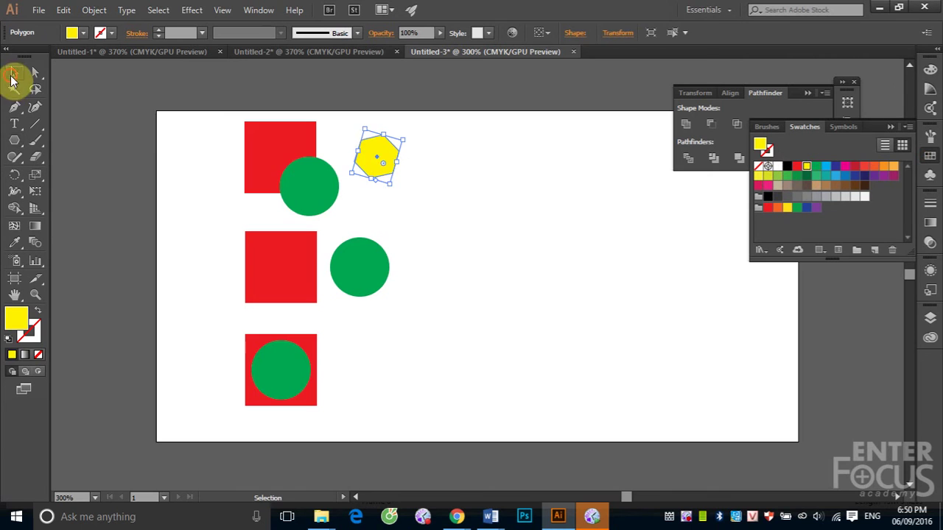
{"action": "left_click", "coordinate": [442, 189]}
{"action": "mouse_move", "coordinate": [383, 155]}
{"action": "left_mouse_down"}
{"action": "mouse_move", "coordinate": [323, 168]}
{"action": "mouse_move", "coordinate": [439, 268]}
{"action": "mouse_move", "coordinate": [295, 372]}
{"action": "left_mouse_up"}
{"action": "left_click", "coordinate": [422, 369]}
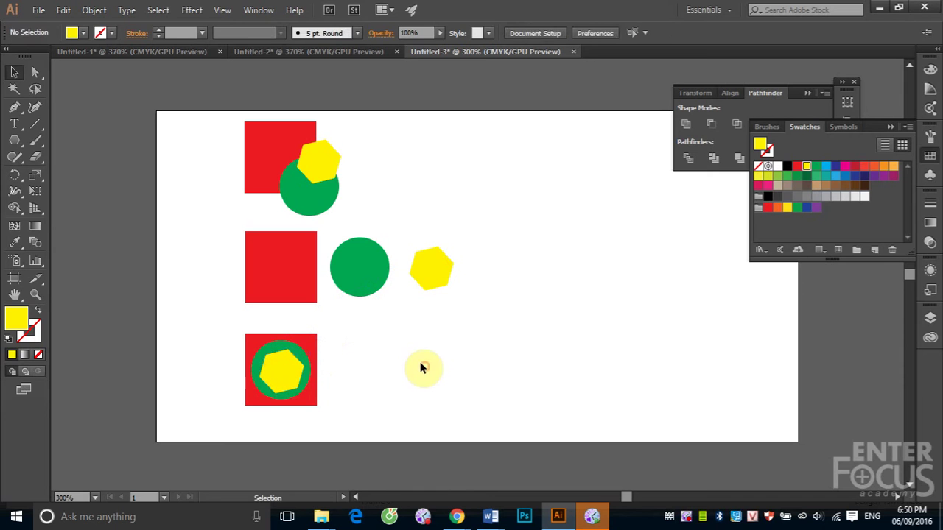
{"action": "left_click_drag", "start_coordinate": [226, 120], "coordinate": [472, 423]}
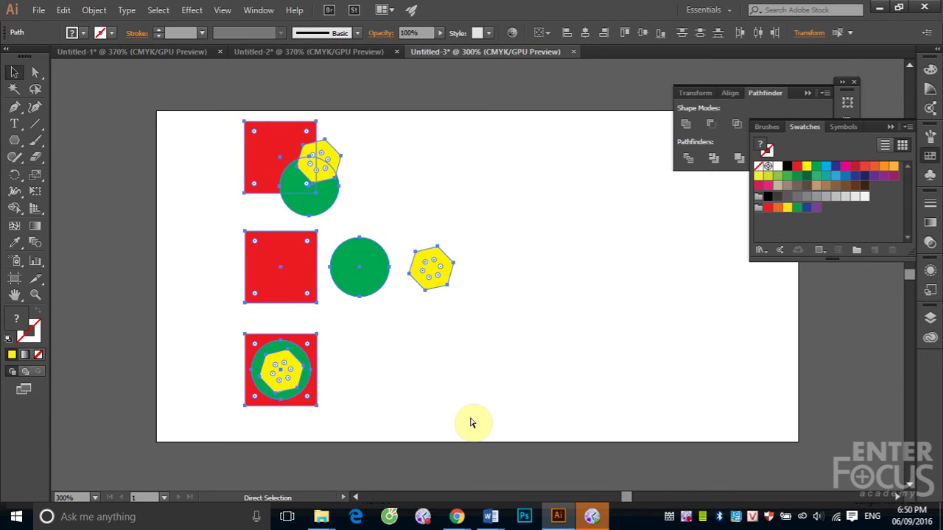
{"action": "left_click", "coordinate": [527, 211]}
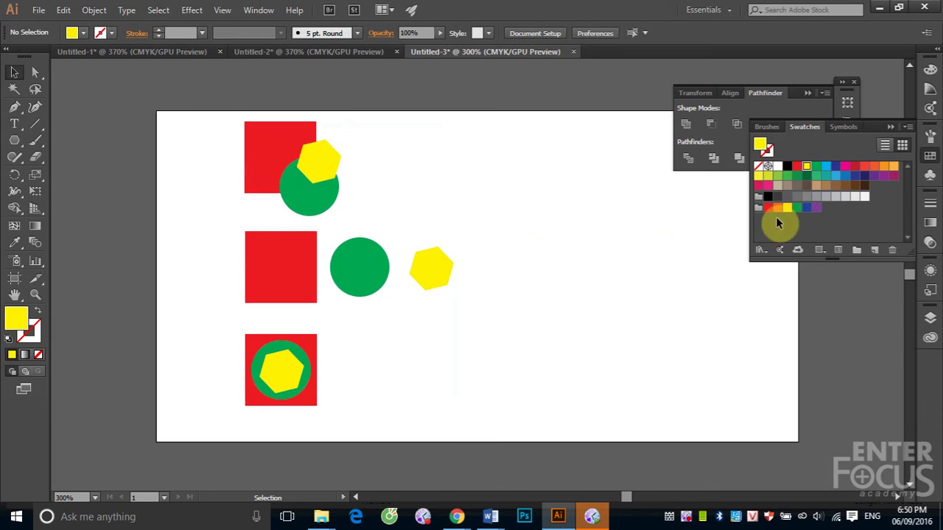
{"action": "left_click", "coordinate": [892, 126]}
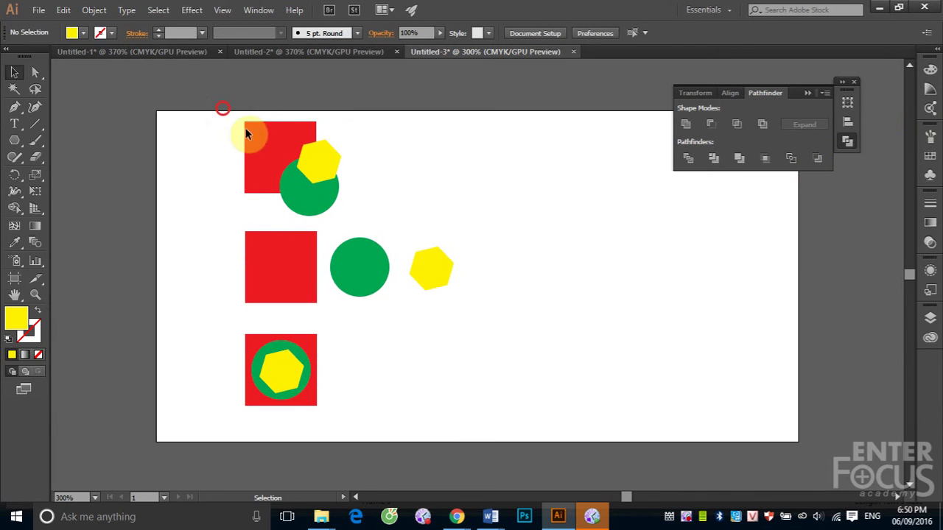
Apply Pathfinder Divide to the top-row square, circle and hexagon, then reselect the resulting group.
{"action": "left_click_drag", "start_coordinate": [223, 113], "coordinate": [352, 215]}
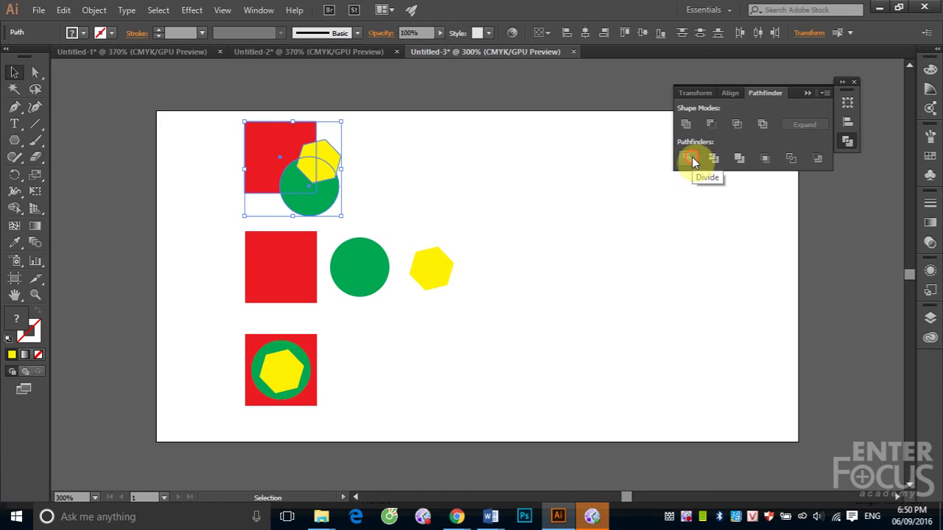
{"action": "left_click", "coordinate": [692, 158]}
{"action": "left_click", "coordinate": [432, 182]}
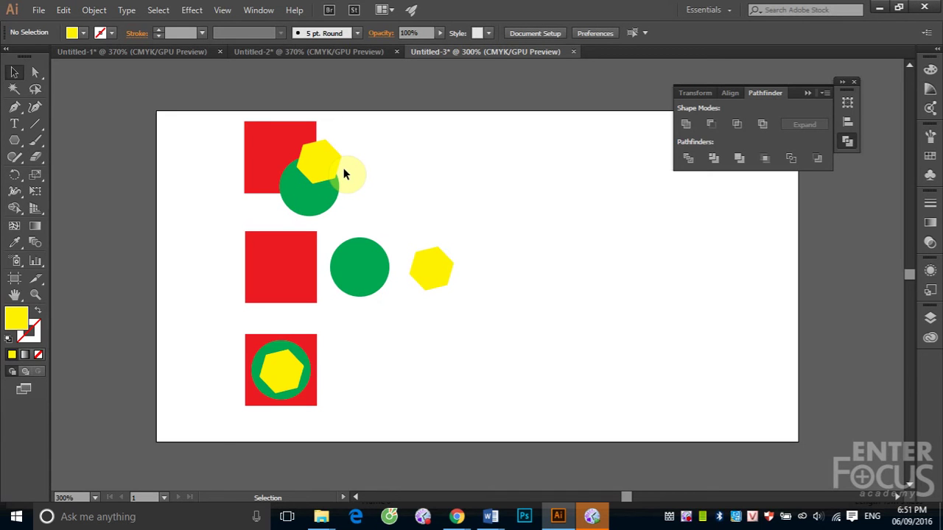
{"action": "left_click", "coordinate": [321, 173]}
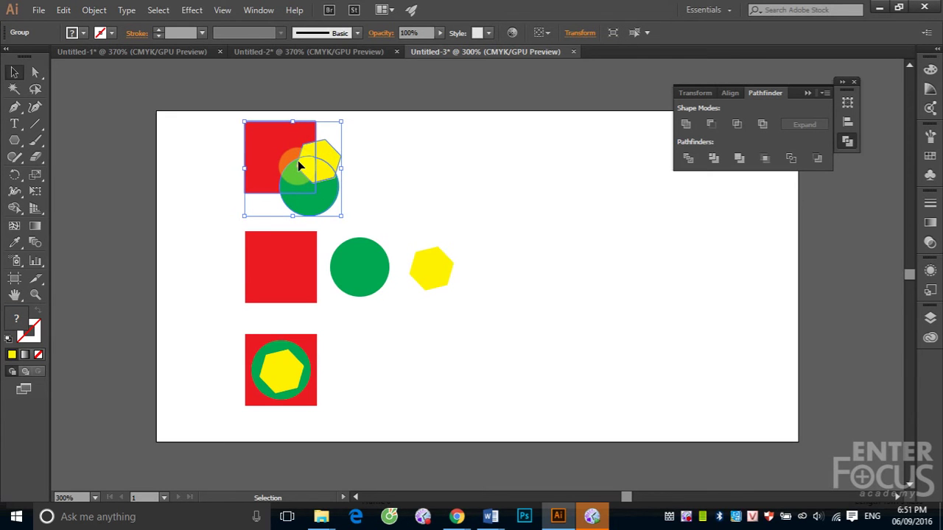
Ungroup the divided top-row pieces and drag three yellow fragments out of place.
{"action": "left_click", "coordinate": [94, 10]}
{"action": "left_click", "coordinate": [118, 77]}
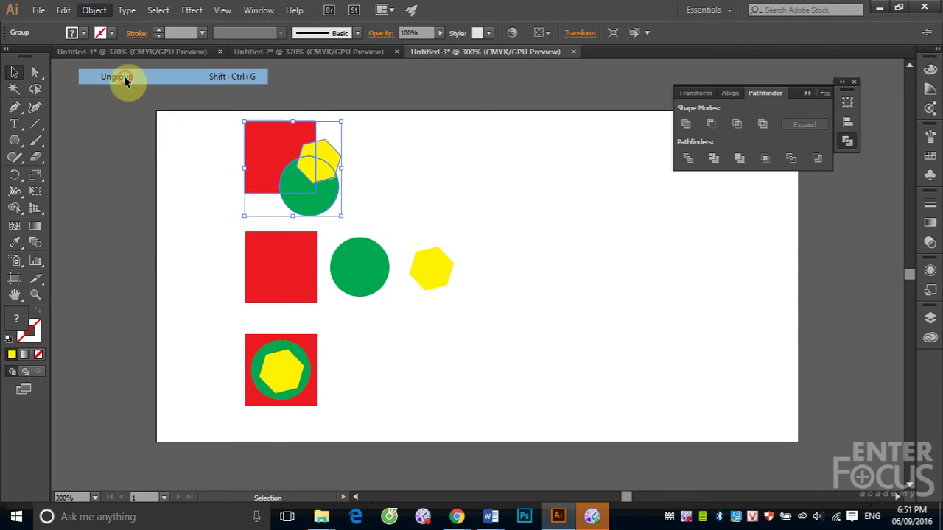
{"action": "left_click", "coordinate": [414, 147]}
{"action": "left_click_drag", "start_coordinate": [331, 158], "coordinate": [383, 139]}
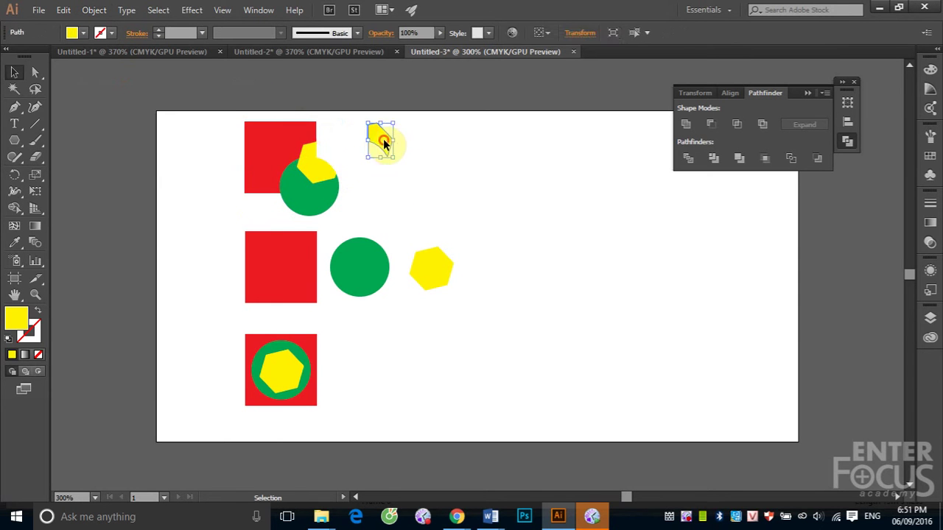
{"action": "mouse_move", "coordinate": [323, 171]}
{"action": "left_mouse_down"}
{"action": "mouse_move", "coordinate": [372, 174]}
{"action": "mouse_move", "coordinate": [354, 174]}
{"action": "left_mouse_up"}
{"action": "left_click_drag", "start_coordinate": [311, 152], "coordinate": [358, 143]}
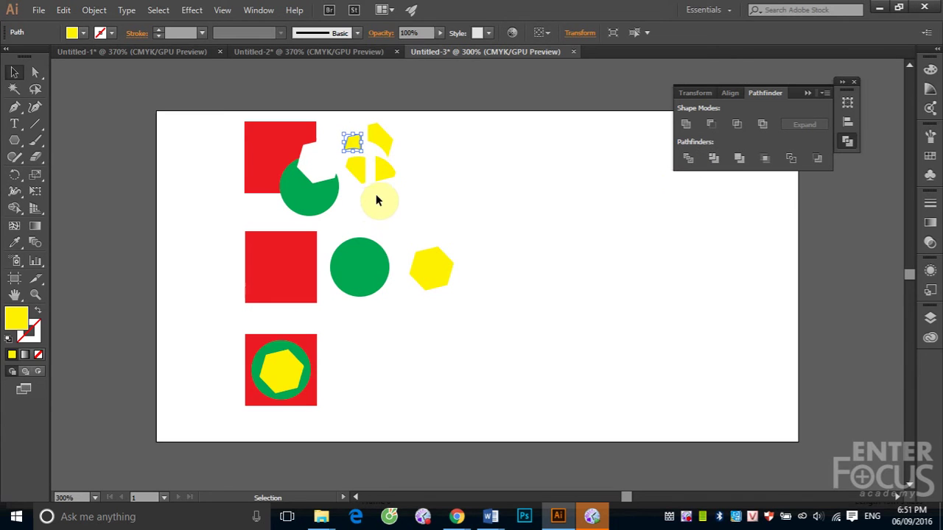
Undo the fragment moves to reassemble the yellow hexagon over the square and circle.
{"action": "key", "text": "shift+Left"}
{"action": "key", "text": "shift+Left"}
{"action": "key", "text": "shift+Left"}
{"action": "key", "text": "Down"}
{"action": "key", "text": "Down"}
{"action": "key", "text": "Down"}
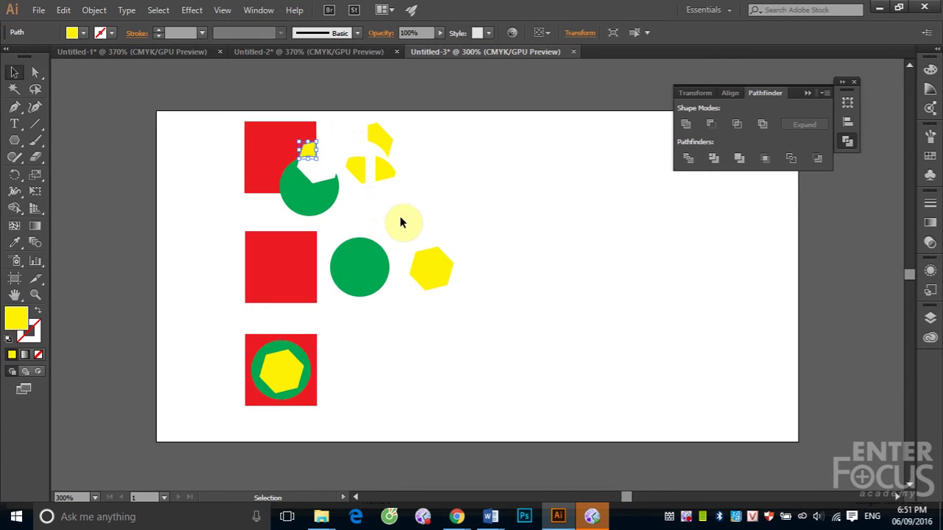
{"action": "key", "text": "Down"}
{"action": "key", "text": "Down"}
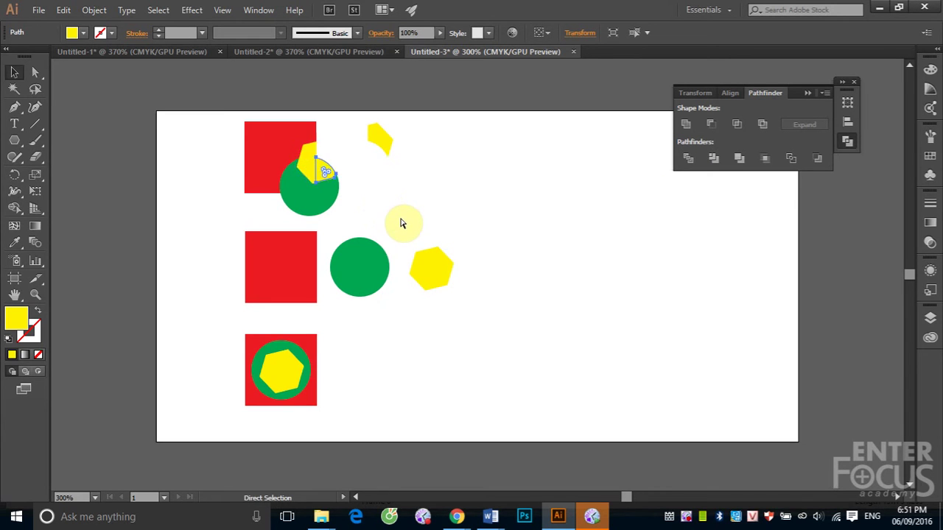
{"action": "key", "text": "v"}
{"action": "left_click", "coordinate": [438, 197]}
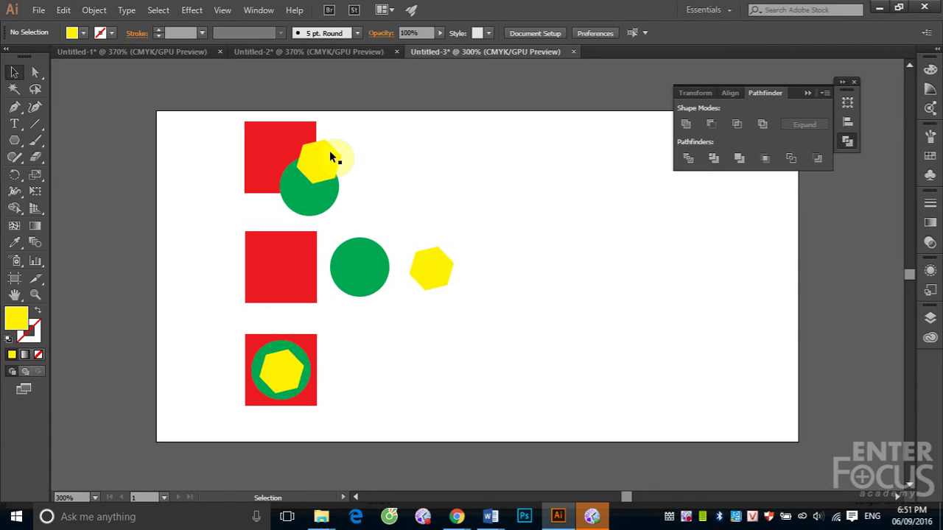
Select all the yellow hexagon pieces and move them off to the right.
{"action": "left_click_drag", "start_coordinate": [329, 151], "coordinate": [319, 179]}
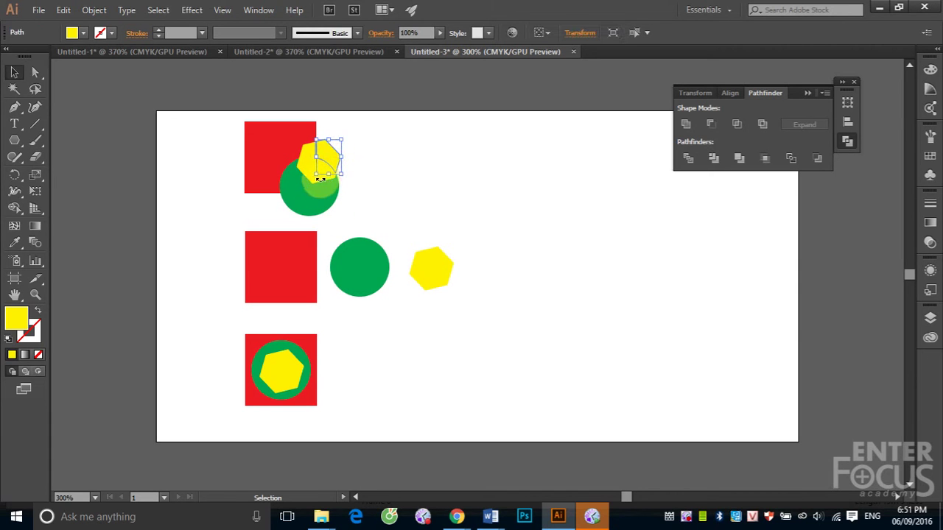
{"action": "left_click", "coordinate": [414, 173]}
{"action": "mouse_move", "coordinate": [320, 175]}
{"action": "left_mouse_down"}
{"action": "mouse_move", "coordinate": [303, 169]}
{"action": "mouse_move", "coordinate": [312, 150]}
{"action": "left_mouse_up"}
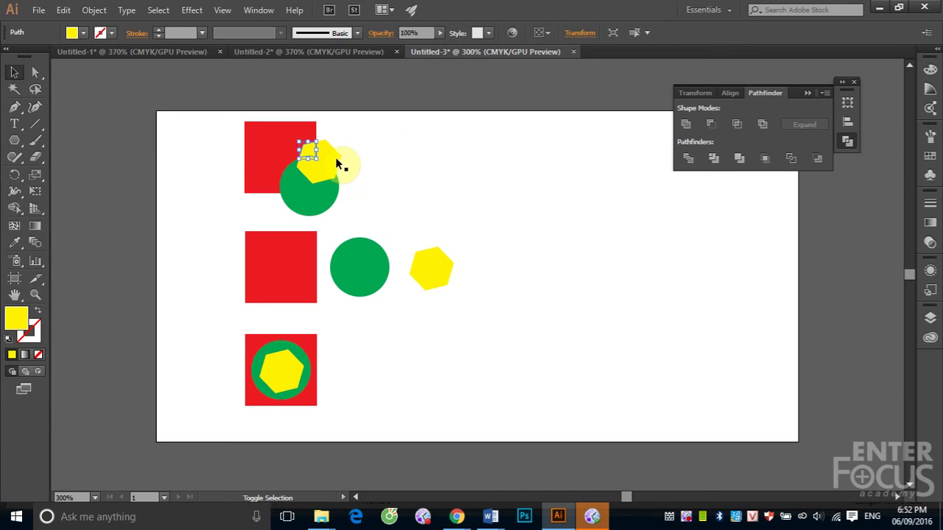
{"action": "left_click_drag", "start_coordinate": [336, 157], "coordinate": [312, 169]}
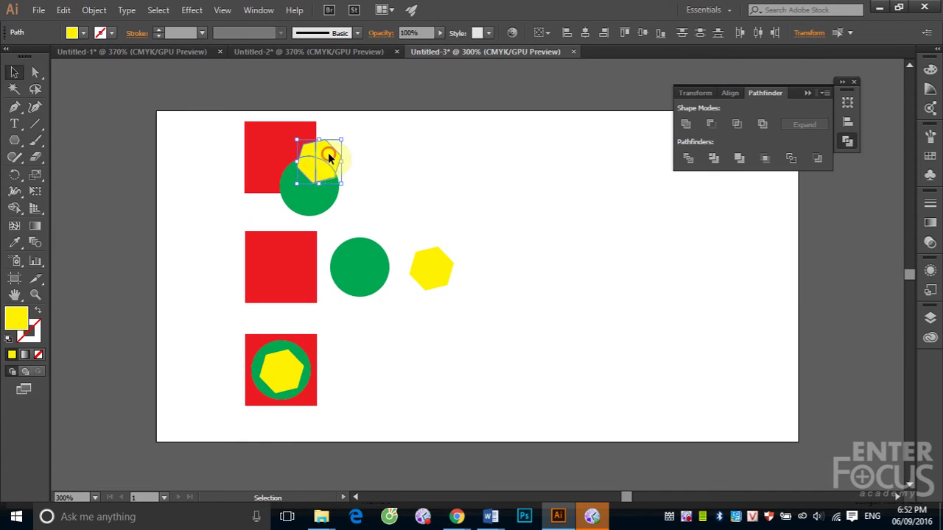
{"action": "left_click_drag", "start_coordinate": [328, 153], "coordinate": [430, 150]}
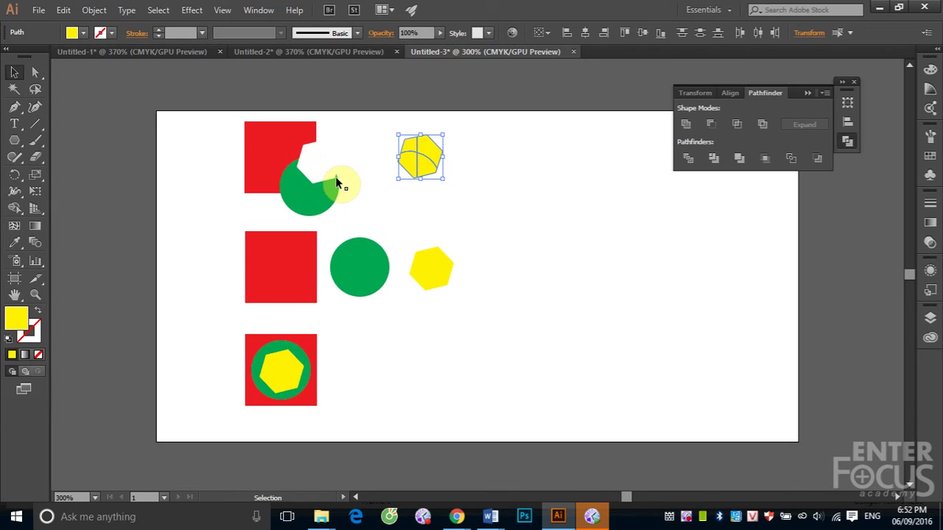
Move the green circle pieces below the hexagon, leaving a notched red square, then select the top row.
{"action": "left_click", "coordinate": [308, 147]}
{"action": "left_click_drag", "start_coordinate": [307, 147], "coordinate": [309, 205]}
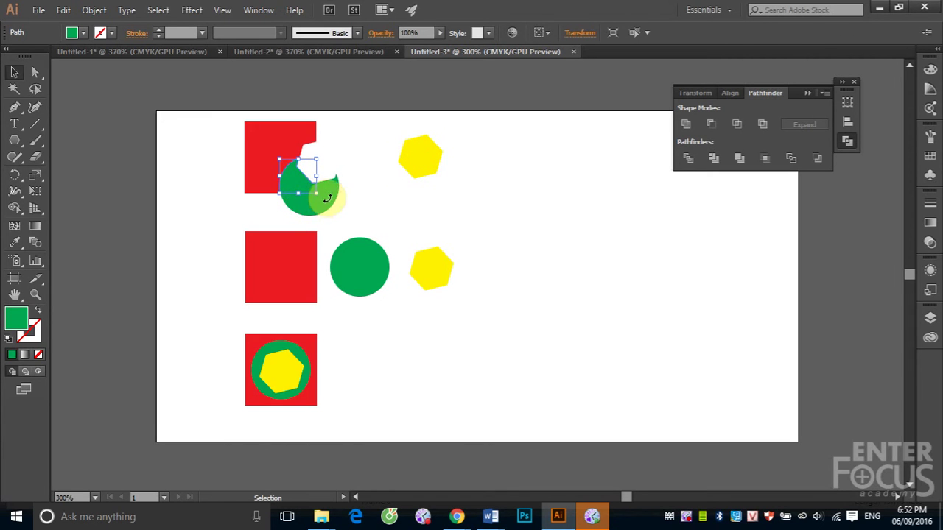
{"action": "left_click", "coordinate": [326, 196], "text": "shift"}
{"action": "left_click_drag", "start_coordinate": [327, 195], "coordinate": [399, 206]}
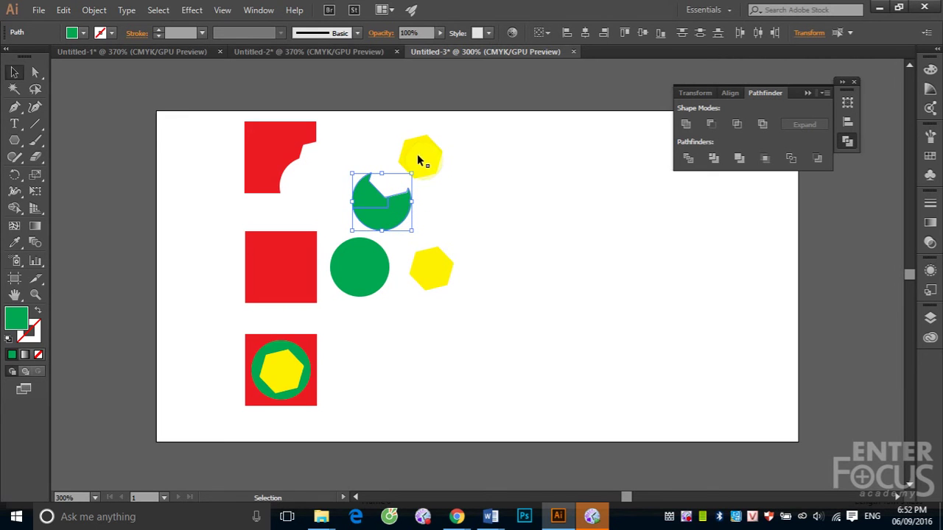
{"action": "left_click", "coordinate": [393, 191]}
{"action": "left_click", "coordinate": [271, 153]}
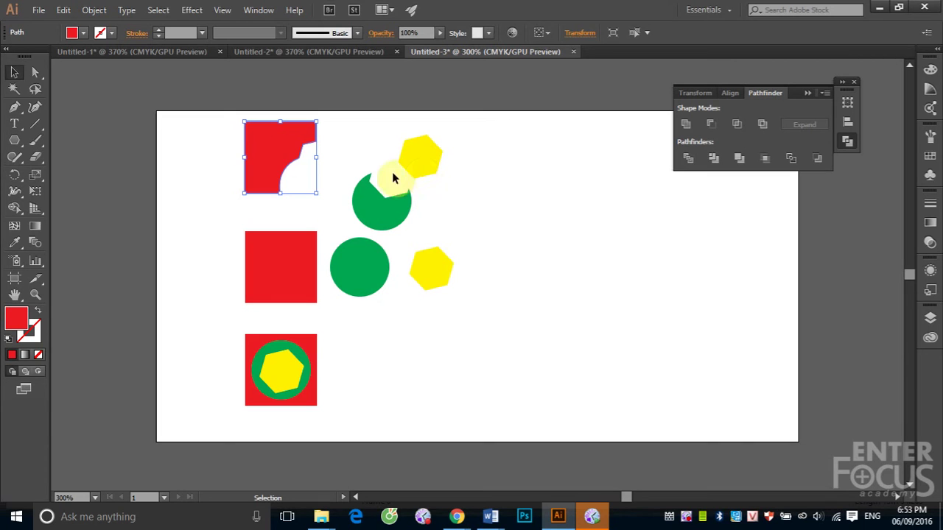
{"action": "left_click_drag", "start_coordinate": [223, 112], "coordinate": [437, 216]}
Delete the top-row pieces and apply Pathfinder Divide to the middle square, circle and hexagon.
{"action": "key", "text": "Delete"}
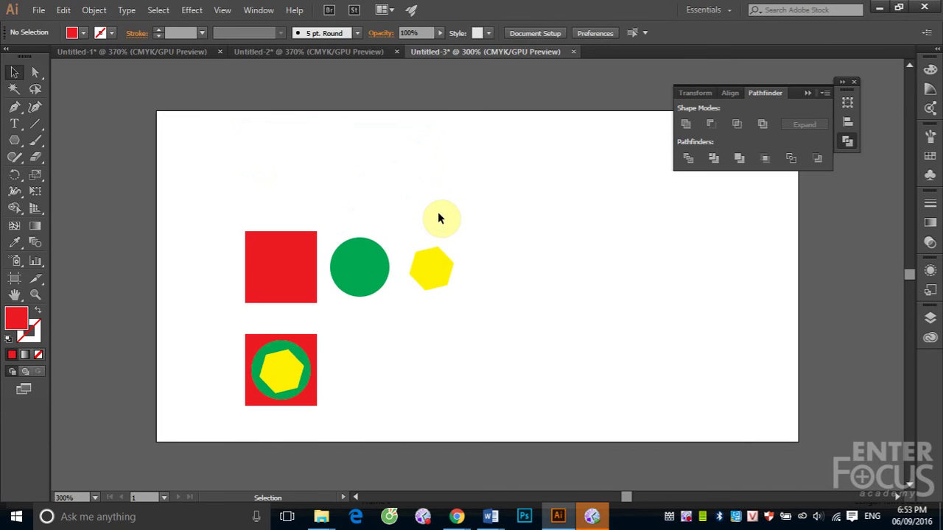
{"action": "left_click_drag", "start_coordinate": [215, 212], "coordinate": [466, 309]}
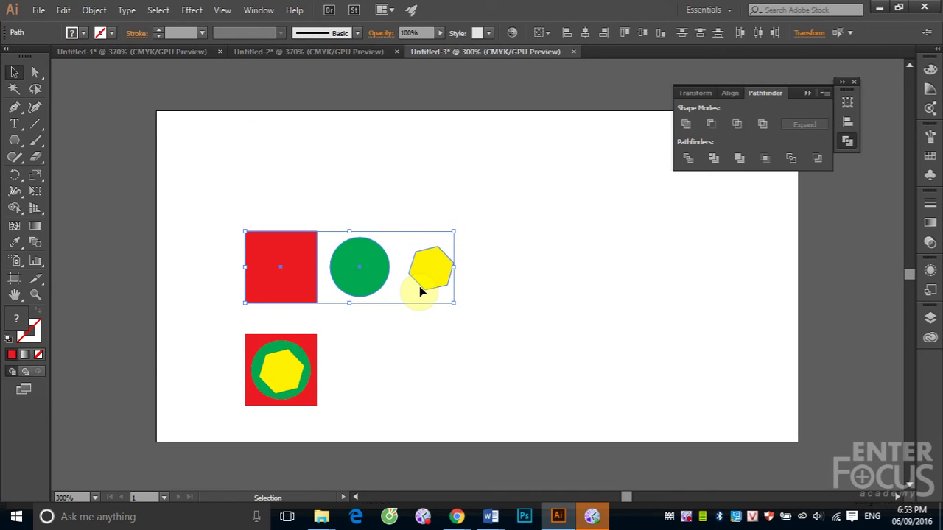
{"action": "left_click", "coordinate": [688, 158]}
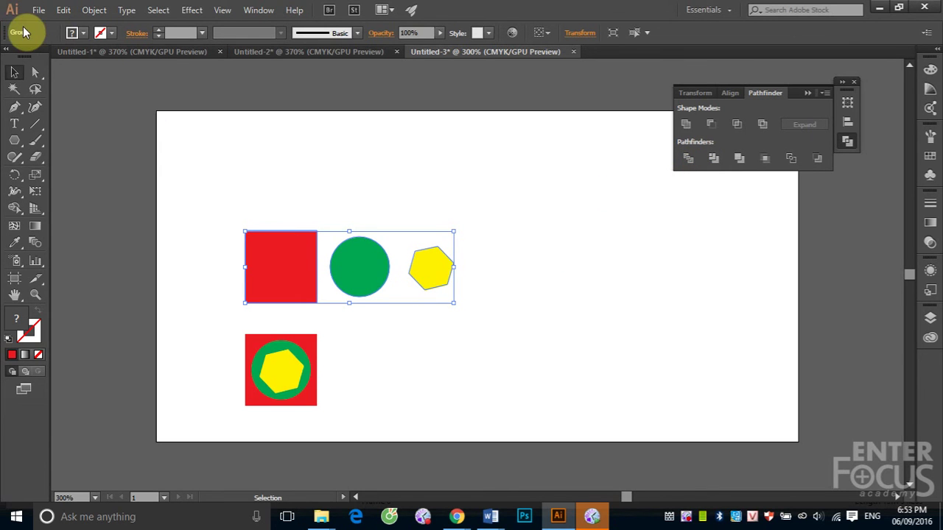
Ungroup the divided middle pieces and select the yellow hexagon and red square individually.
{"action": "left_click", "coordinate": [94, 10]}
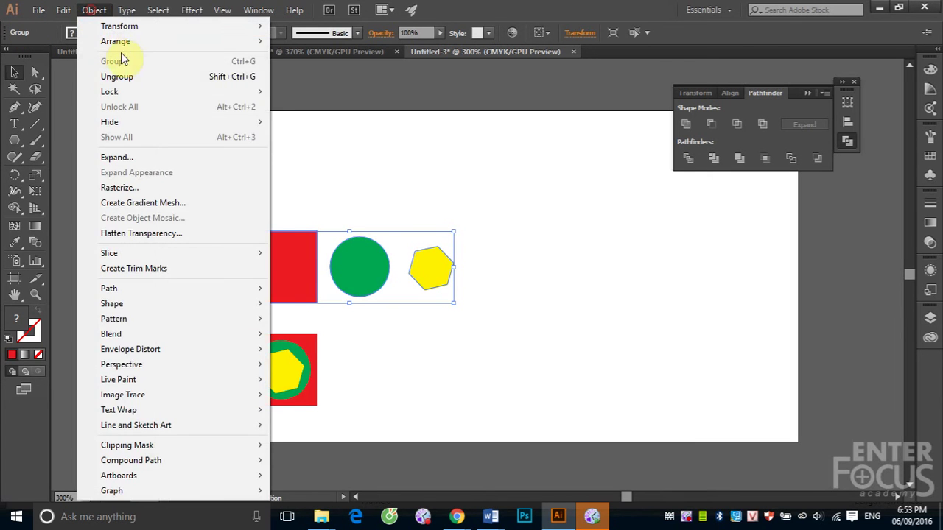
{"action": "left_click", "coordinate": [118, 76]}
{"action": "left_click", "coordinate": [295, 119]}
{"action": "left_click", "coordinate": [451, 273]}
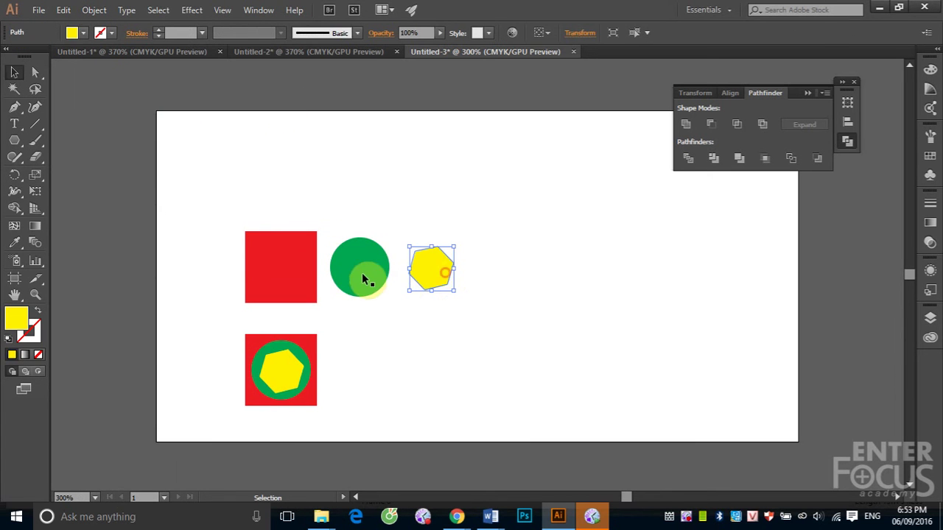
{"action": "left_click", "coordinate": [310, 269]}
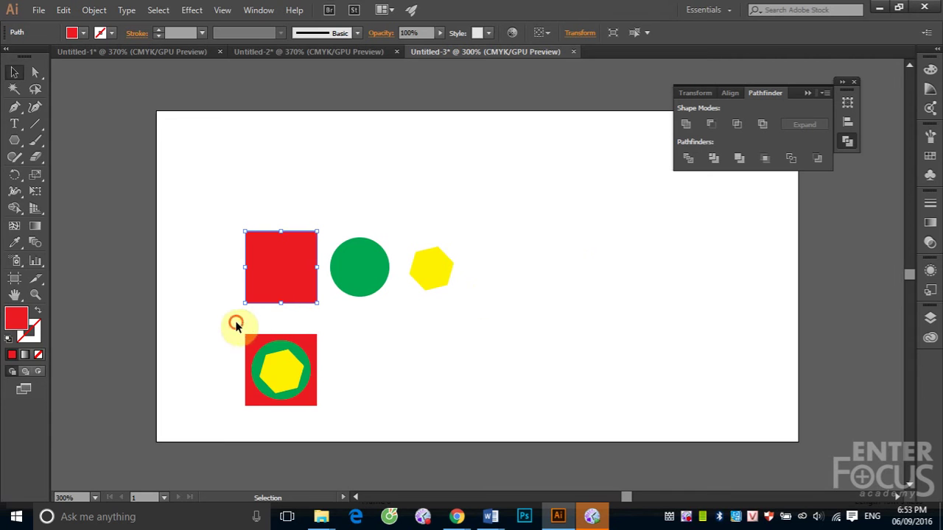
Divide and ungroup the nested bottom shapes, moving the yellow hexagon and green ring out beside the square.
{"action": "left_click_drag", "start_coordinate": [234, 322], "coordinate": [333, 421]}
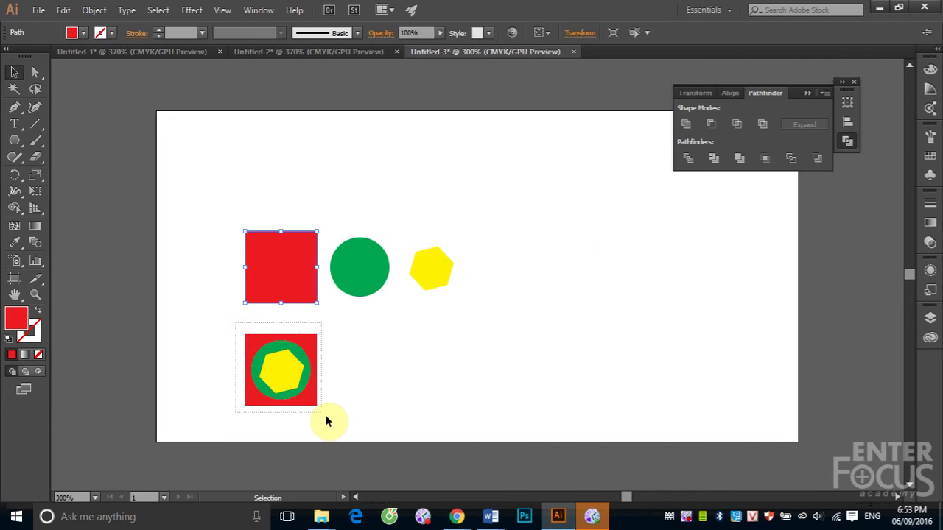
{"action": "left_click", "coordinate": [689, 158]}
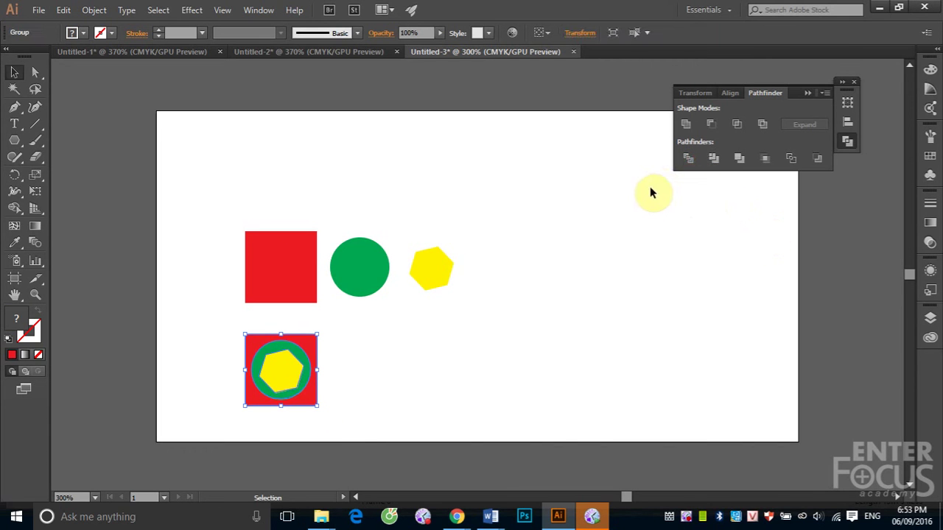
{"action": "left_click", "coordinate": [93, 9]}
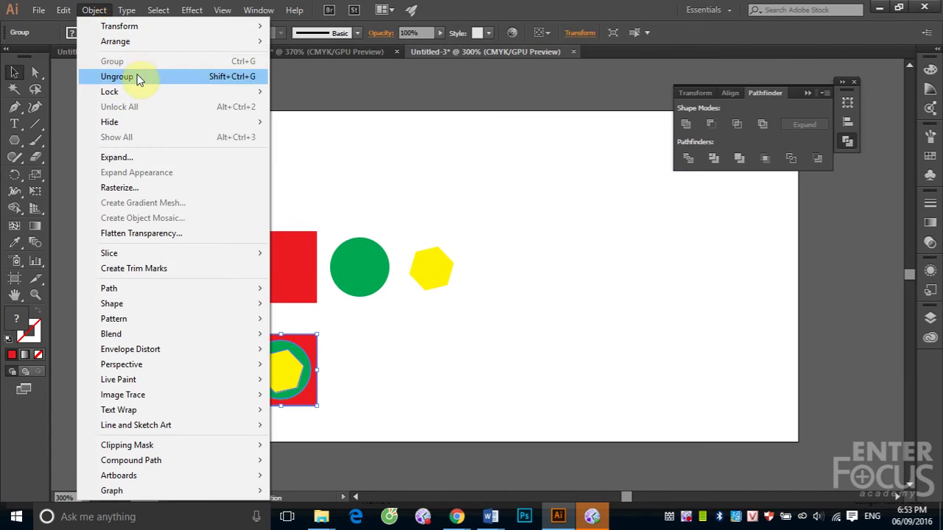
{"action": "left_click", "coordinate": [134, 77]}
{"action": "left_click", "coordinate": [464, 188]}
{"action": "left_click", "coordinate": [283, 374]}
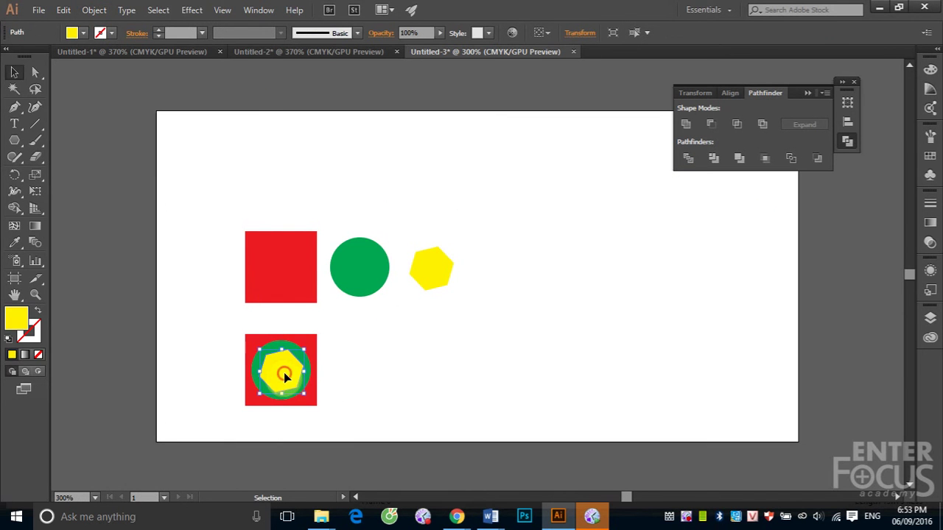
{"action": "left_click_drag", "start_coordinate": [284, 372], "coordinate": [373, 368]}
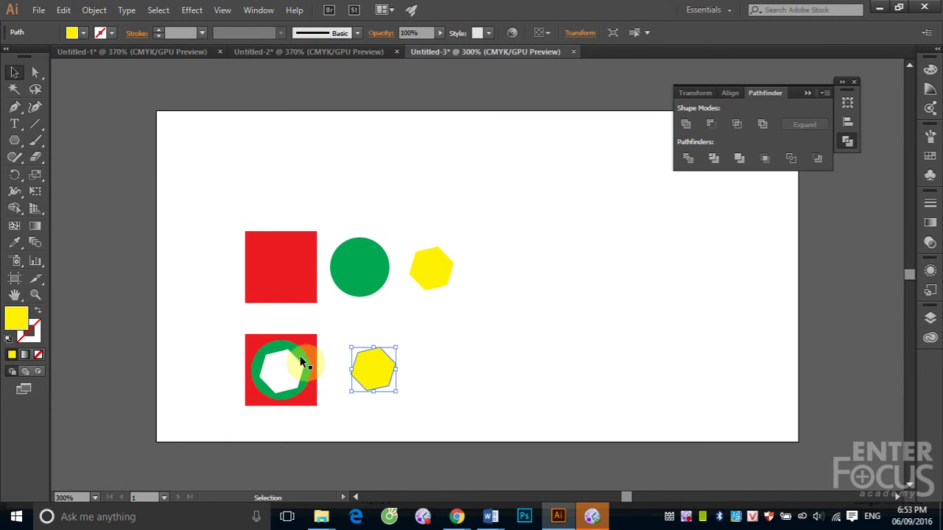
{"action": "left_click_drag", "start_coordinate": [301, 361], "coordinate": [456, 390]}
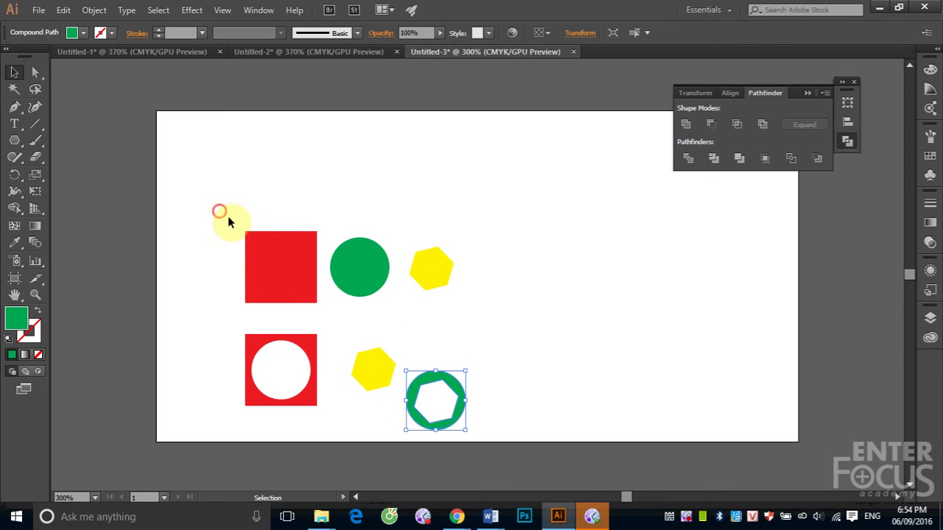
Delete all shapes and paste back the original unprocessed arrangement with Ctrl+F.
{"action": "left_click_drag", "start_coordinate": [220, 212], "coordinate": [518, 449]}
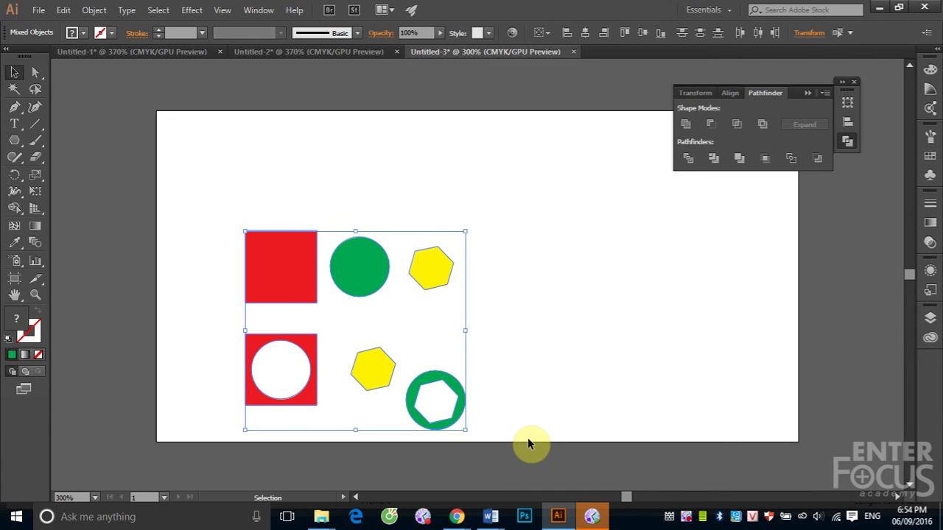
{"action": "key", "text": "Delete"}
{"action": "key", "text": "ctrl+f"}
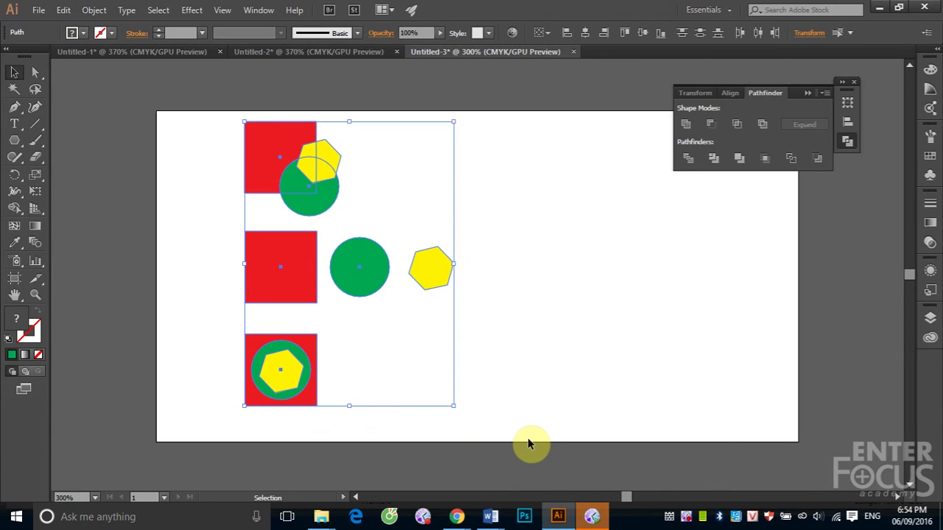
Apply Pathfinder Trim to the overlapping top square, circle and hexagon, then ungroup the pieces.
{"action": "left_click", "coordinate": [714, 160]}
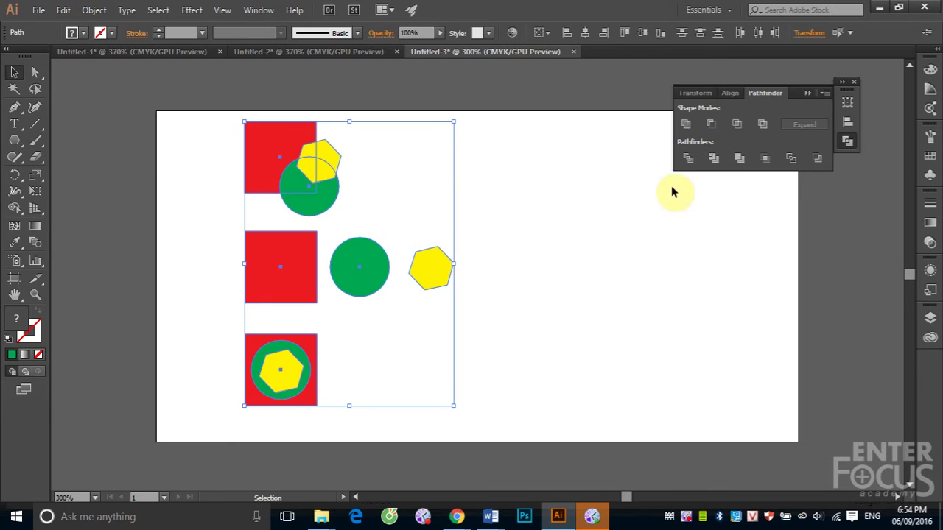
{"action": "left_click", "coordinate": [511, 204]}
{"action": "mouse_move", "coordinate": [211, 115]}
{"action": "left_mouse_down"}
{"action": "mouse_move", "coordinate": [385, 204]}
{"action": "mouse_move", "coordinate": [394, 223]}
{"action": "left_mouse_up"}
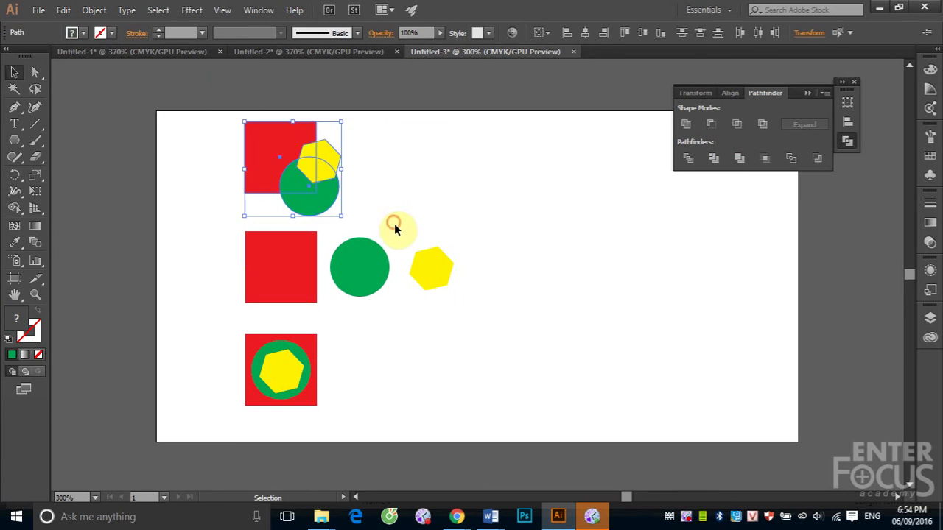
{"action": "left_click", "coordinate": [714, 160]}
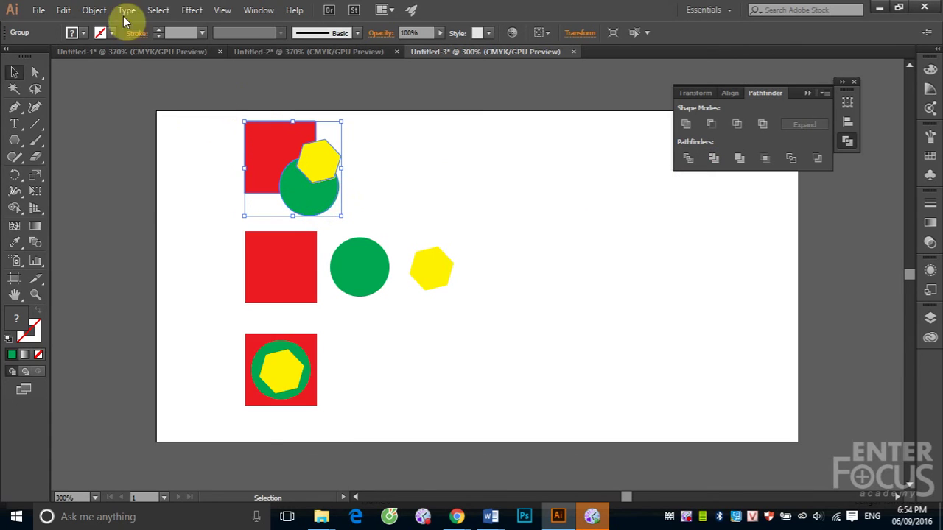
{"action": "left_click", "coordinate": [94, 10]}
{"action": "left_click", "coordinate": [126, 82]}
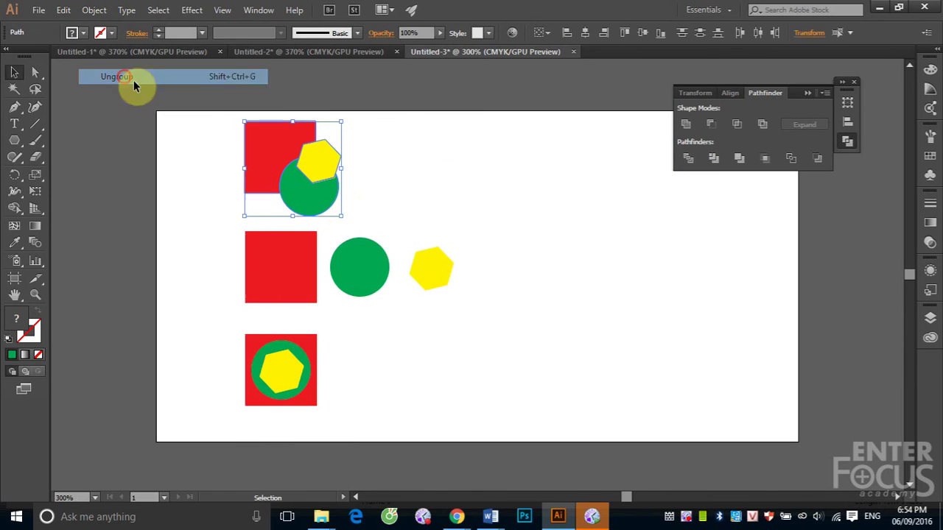
Move the trimmed yellow hexagon right, exposing the hexagon-shaped bite in the square and circle.
{"action": "left_click", "coordinate": [466, 195]}
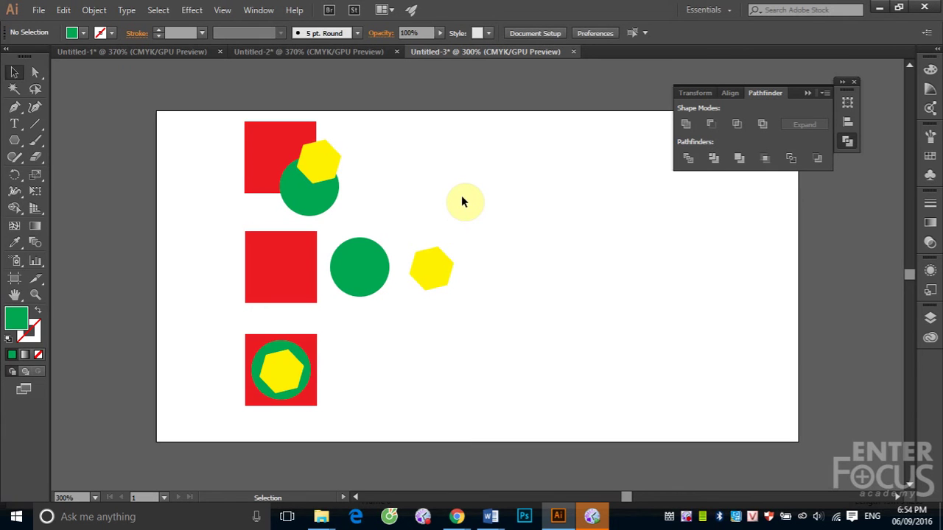
{"action": "left_click", "coordinate": [315, 159]}
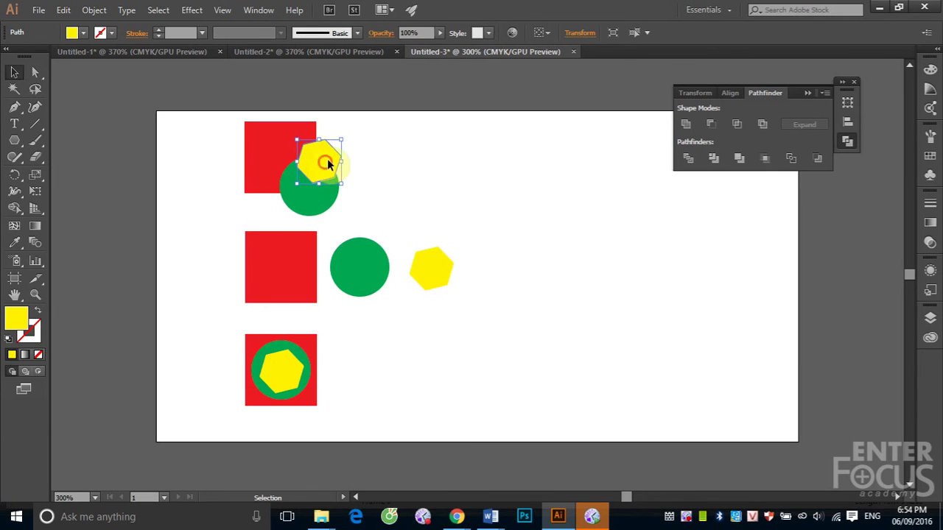
{"action": "left_click_drag", "start_coordinate": [327, 164], "coordinate": [403, 157]}
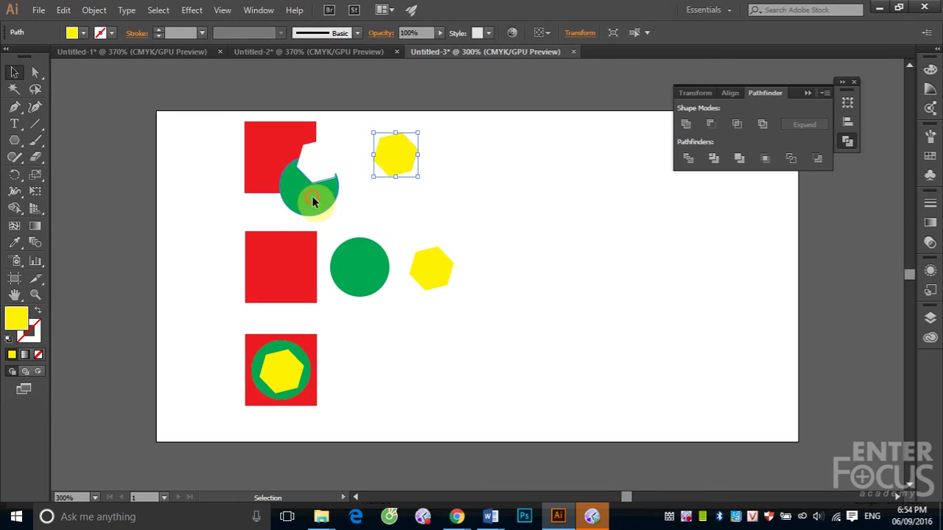
{"action": "left_click", "coordinate": [314, 196]}
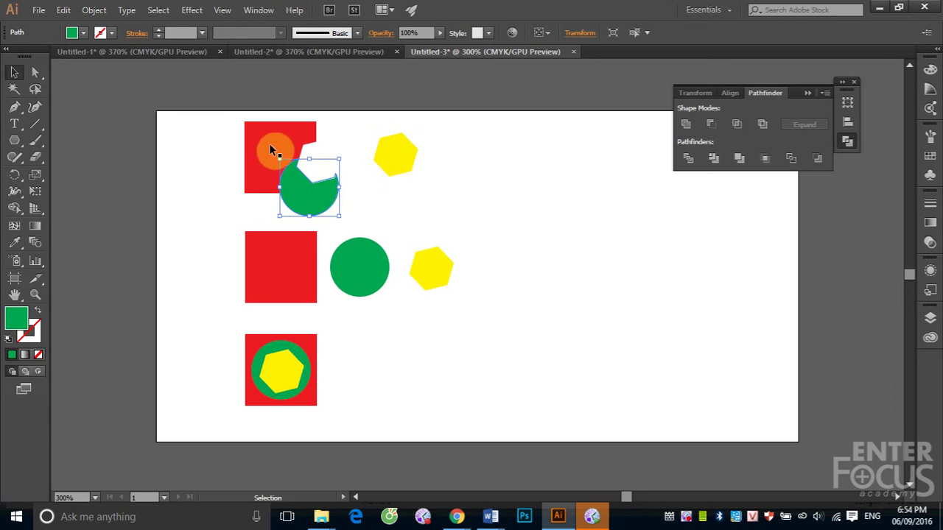
{"action": "left_click", "coordinate": [400, 156]}
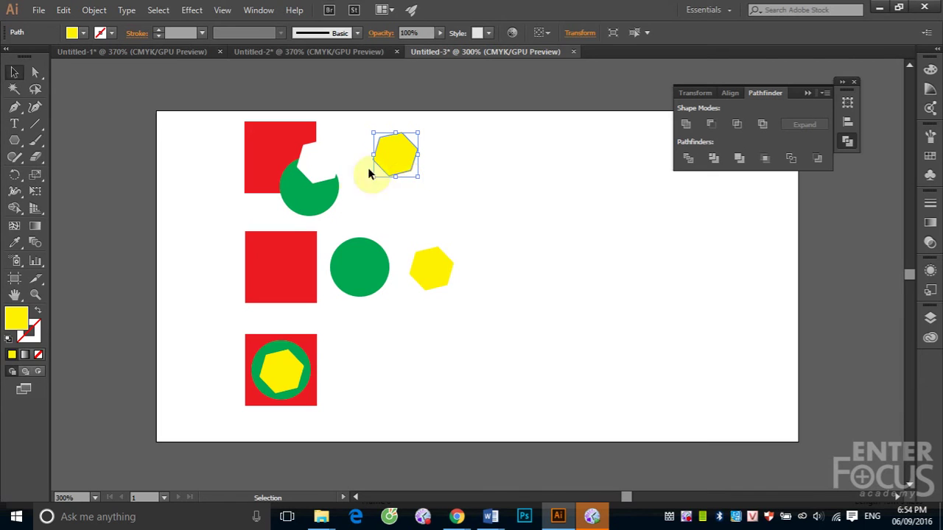
{"action": "left_click", "coordinate": [374, 206]}
{"action": "left_click_drag", "start_coordinate": [230, 225], "coordinate": [496, 326]}
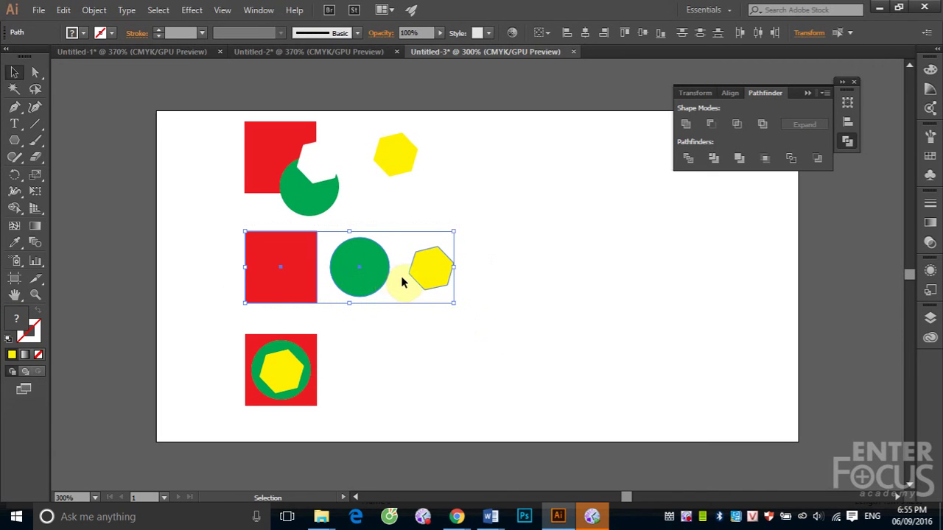
Divide and ungroup the middle row, then check the separate hexagon, circle and square.
{"action": "left_click", "coordinate": [712, 159]}
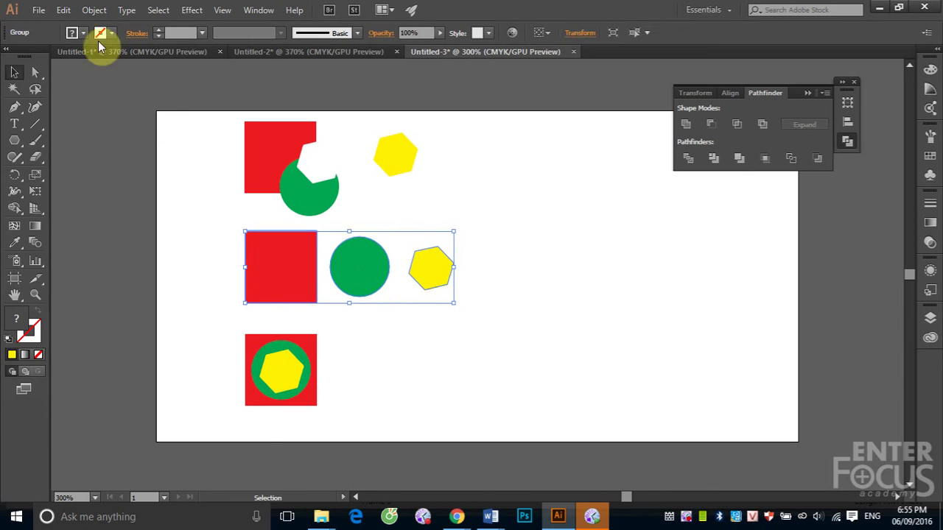
{"action": "left_click", "coordinate": [93, 9]}
{"action": "left_click", "coordinate": [116, 77]}
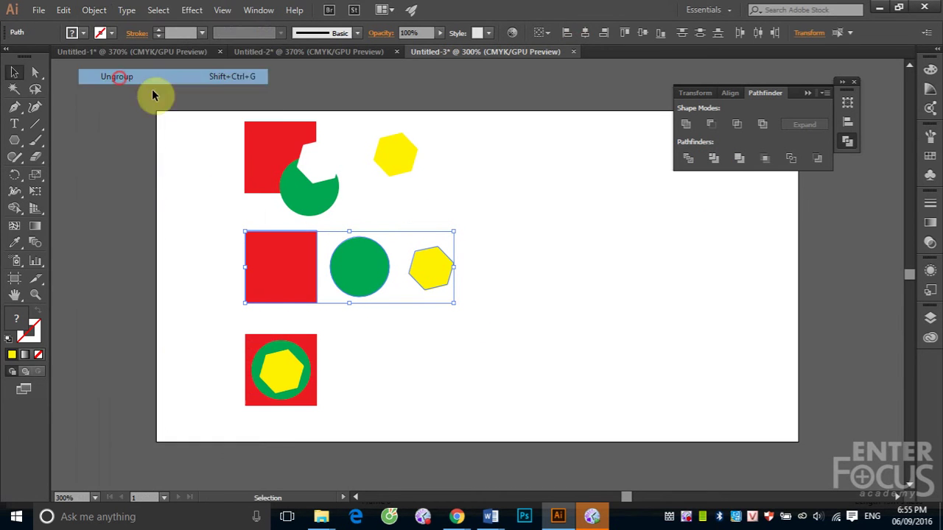
{"action": "left_click", "coordinate": [559, 223]}
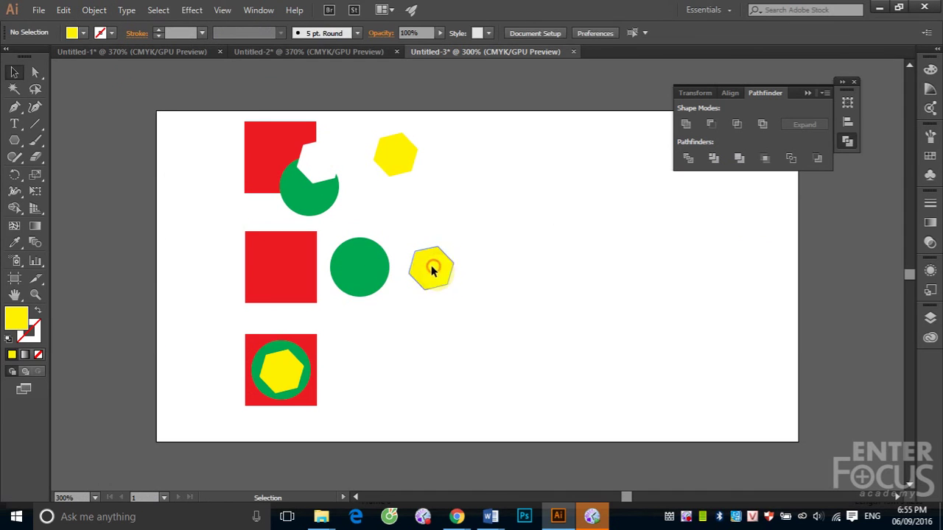
{"action": "left_click", "coordinate": [431, 268]}
{"action": "left_click", "coordinate": [366, 267]}
{"action": "left_click", "coordinate": [291, 274]}
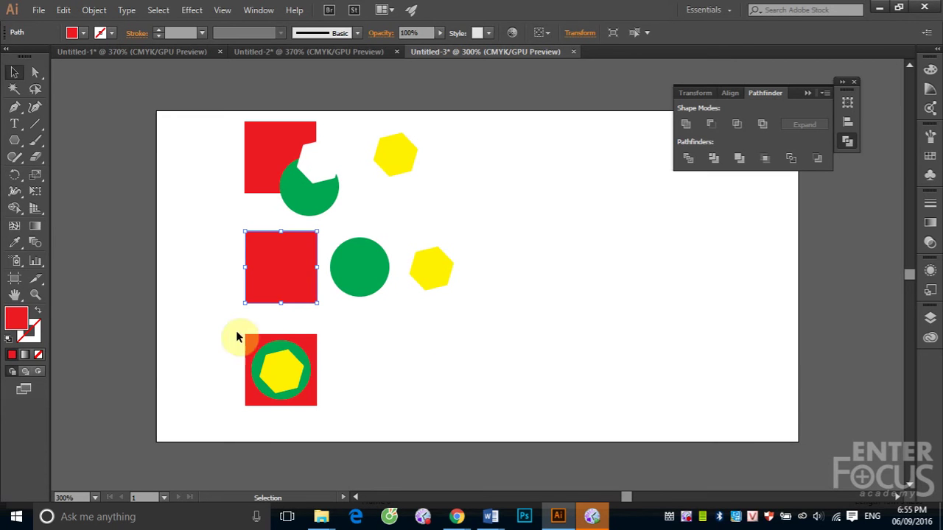
Divide and ungroup the nested bottom shapes, pulling the yellow hexagon and green ring out.
{"action": "left_click_drag", "start_coordinate": [233, 327], "coordinate": [333, 415]}
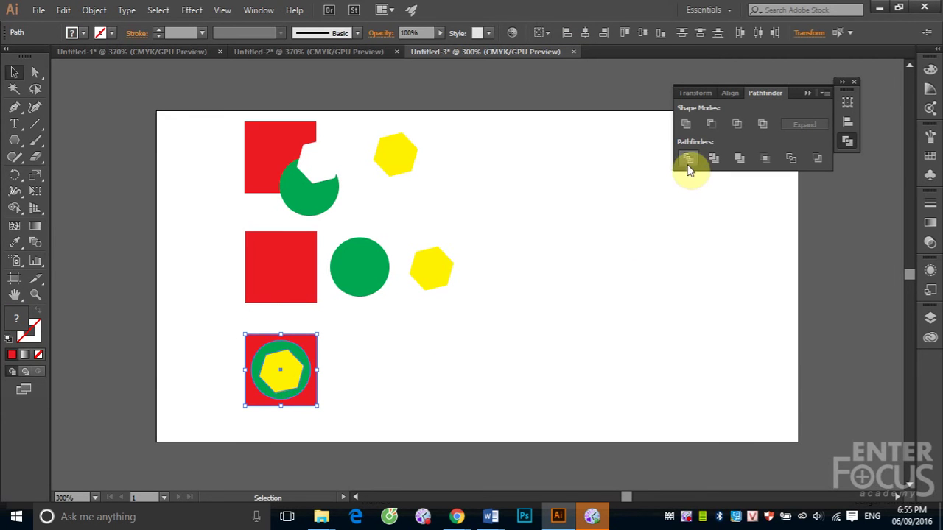
{"action": "left_click", "coordinate": [719, 164]}
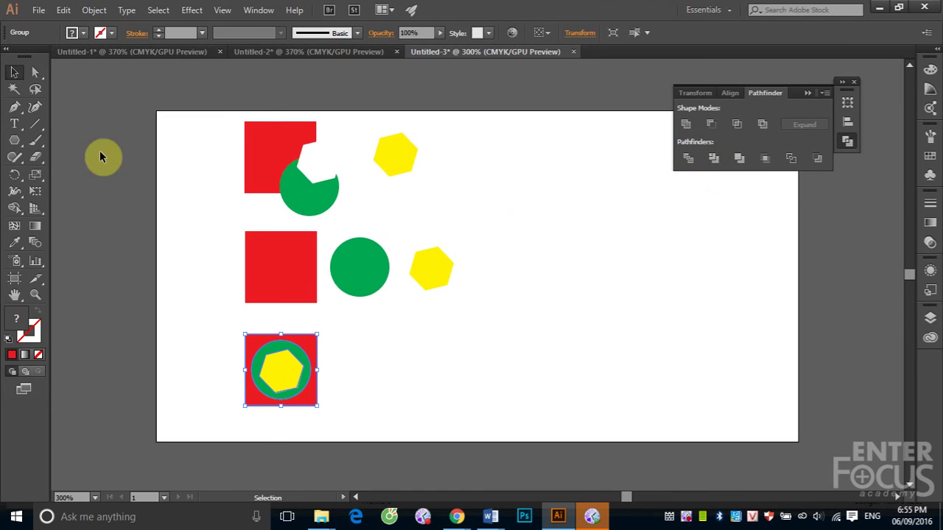
{"action": "left_click", "coordinate": [91, 14]}
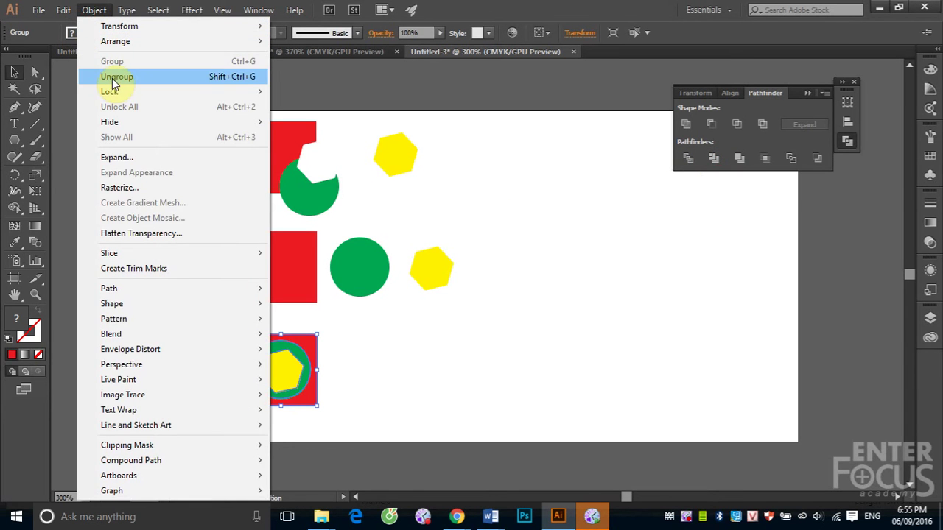
{"action": "left_click", "coordinate": [116, 77]}
{"action": "left_click", "coordinate": [376, 361]}
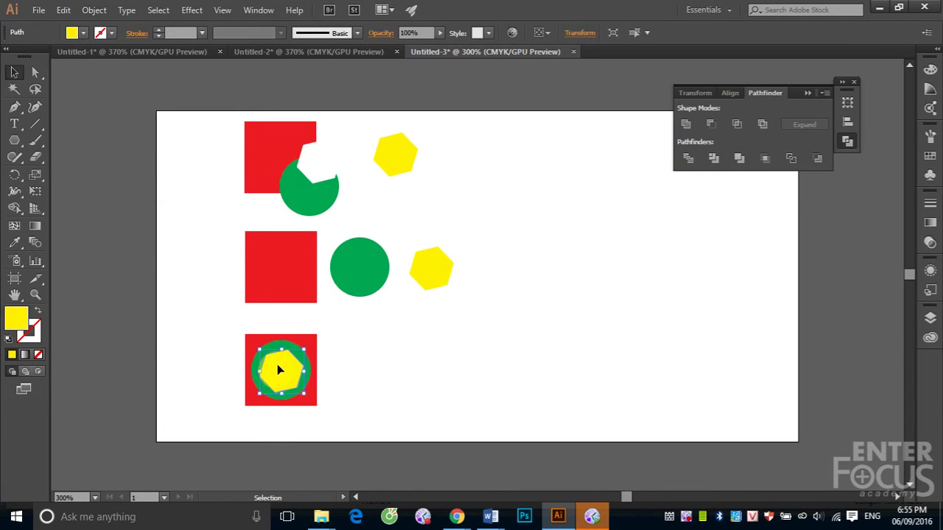
{"action": "left_click_drag", "start_coordinate": [279, 364], "coordinate": [395, 367]}
{"action": "left_click_drag", "start_coordinate": [294, 360], "coordinate": [480, 350]}
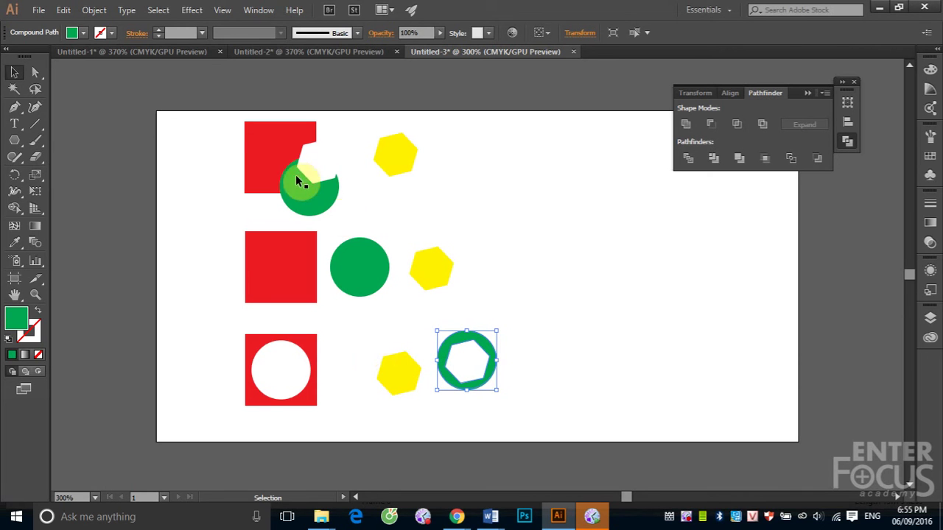
Delete all artwork, undo back to the original shapes, and marquee-select the top row.
{"action": "key", "text": "ctrl+a"}
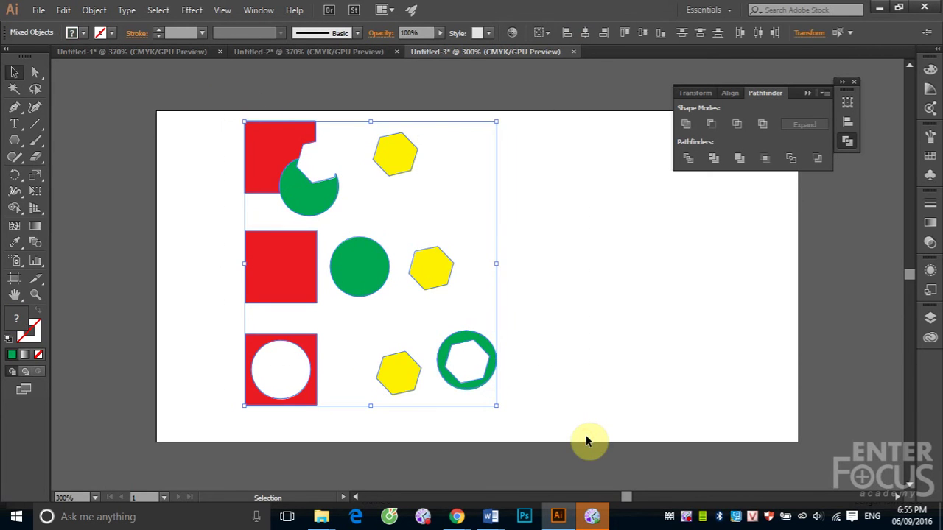
{"action": "key", "text": "Delete"}
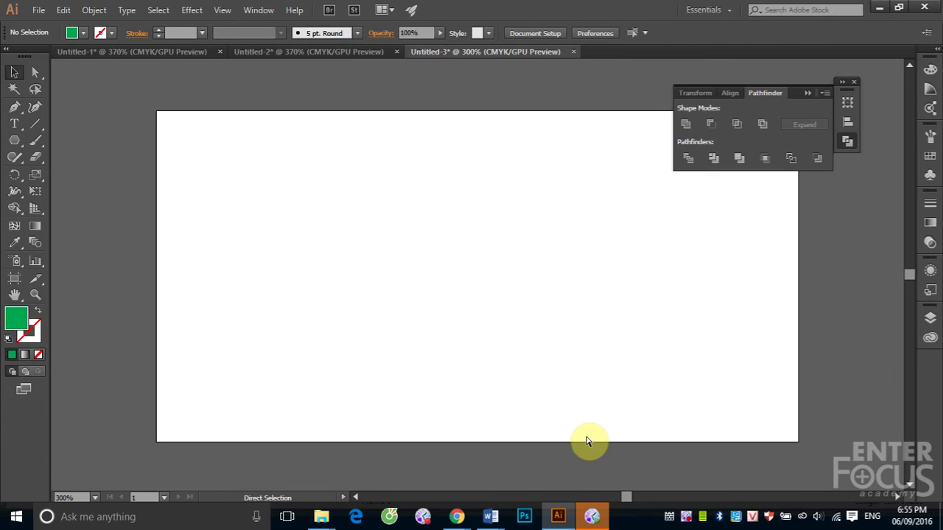
{"action": "key", "text": "ctrl+z"}
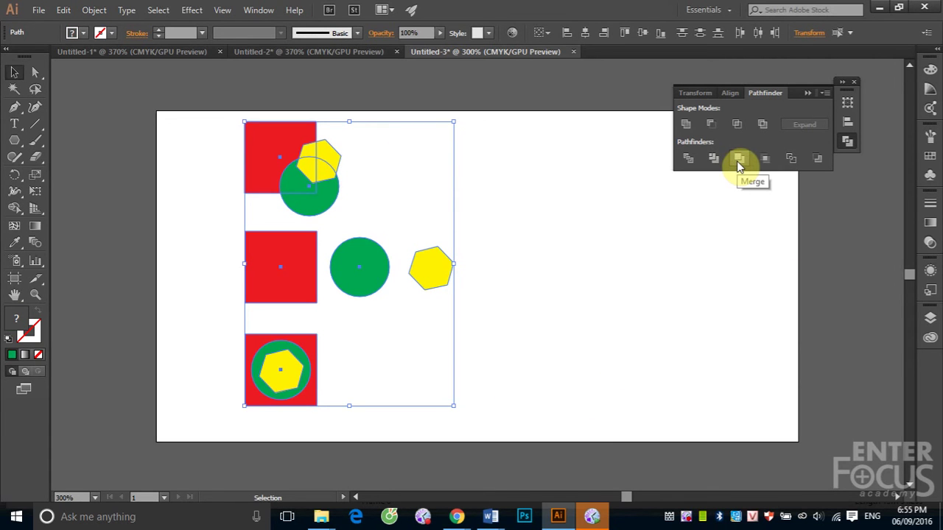
{"action": "left_click", "coordinate": [594, 197]}
{"action": "left_click_drag", "start_coordinate": [217, 106], "coordinate": [380, 216]}
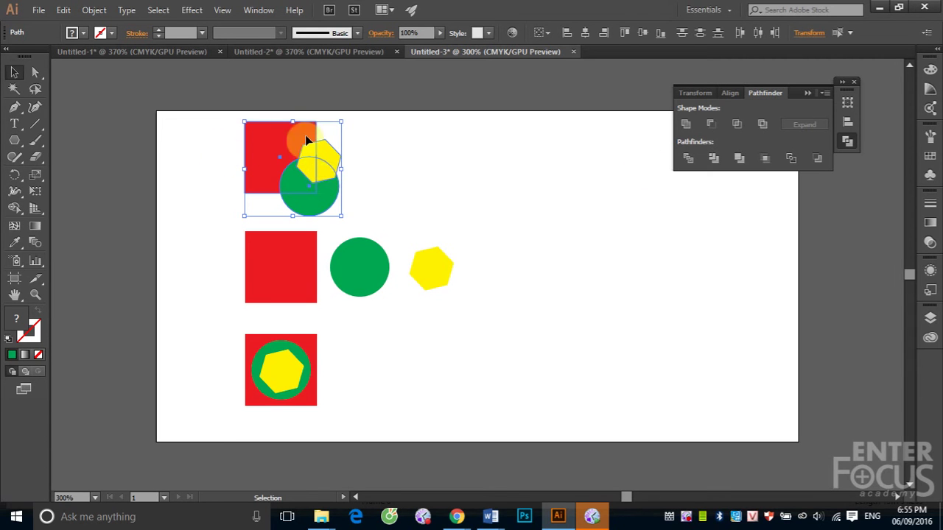
Pathfinder-merge the top row, ungroup it, and drag the hexagon and cut circle right.
{"action": "left_click", "coordinate": [740, 159]}
{"action": "left_click", "coordinate": [88, 11]}
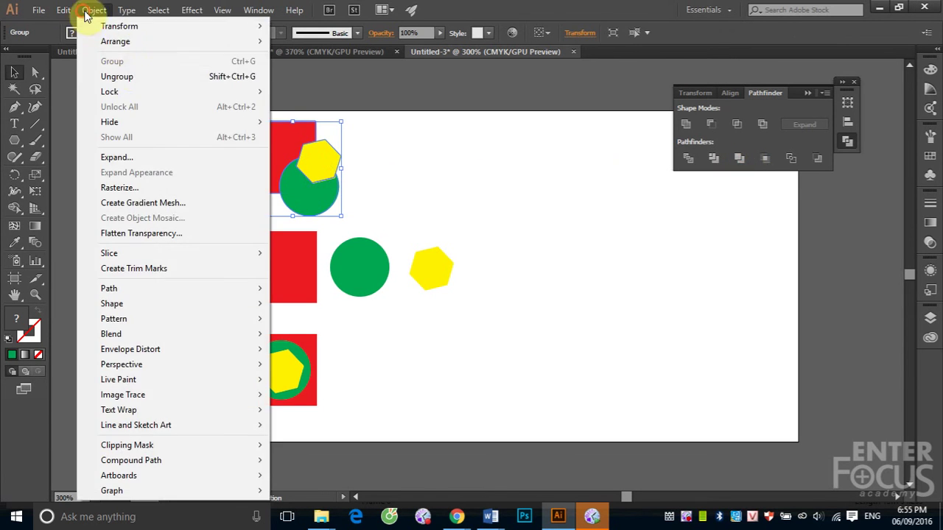
{"action": "left_click", "coordinate": [124, 76]}
{"action": "left_click", "coordinate": [486, 197]}
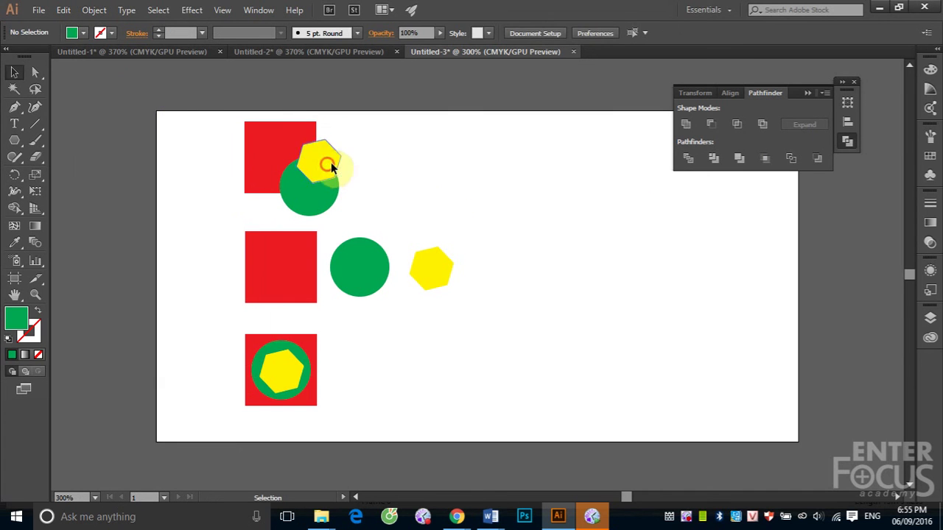
{"action": "left_click_drag", "start_coordinate": [331, 166], "coordinate": [426, 157]}
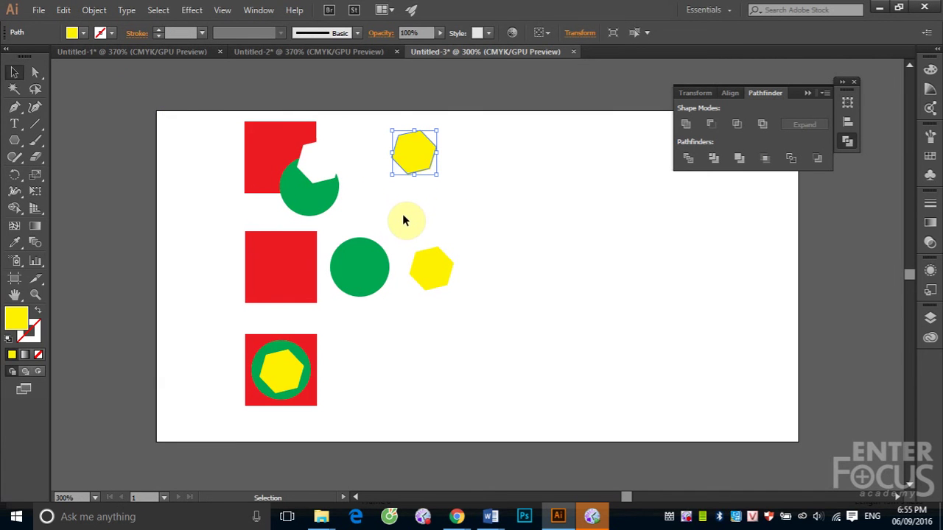
{"action": "left_click", "coordinate": [323, 195]}
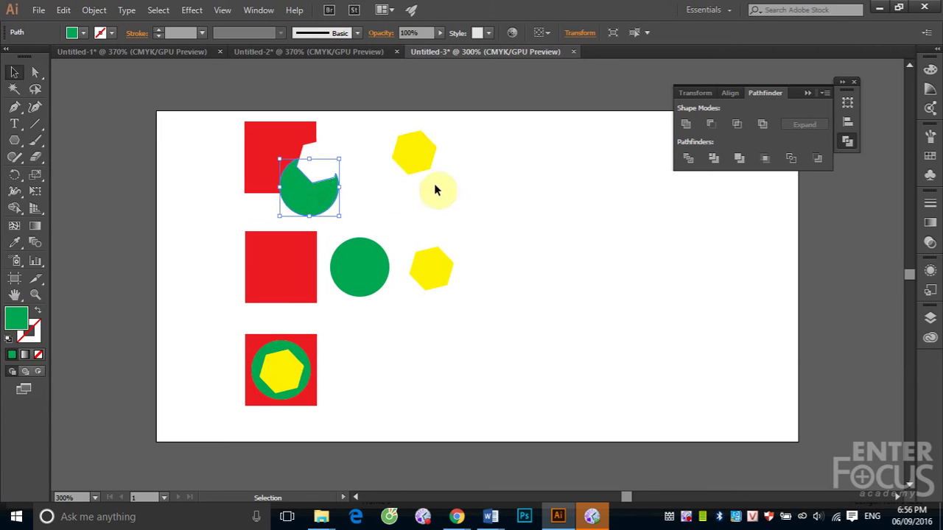
{"action": "left_click_drag", "start_coordinate": [324, 201], "coordinate": [365, 204]}
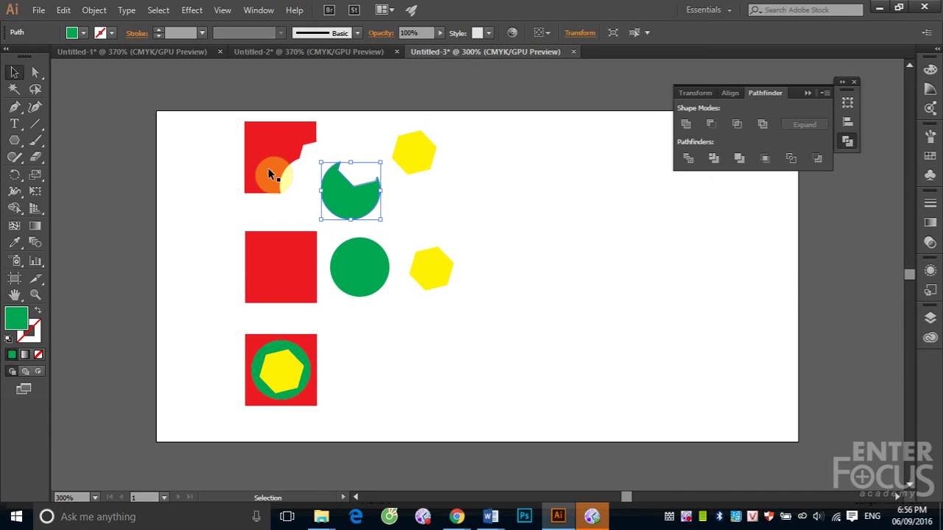
Return the pieces onto the square, then delete all artwork and undo to restore it.
{"action": "left_click_drag", "start_coordinate": [351, 195], "coordinate": [309, 193]}
{"action": "left_click_drag", "start_coordinate": [414, 152], "coordinate": [319, 160]}
{"action": "left_click_drag", "start_coordinate": [235, 114], "coordinate": [346, 220]}
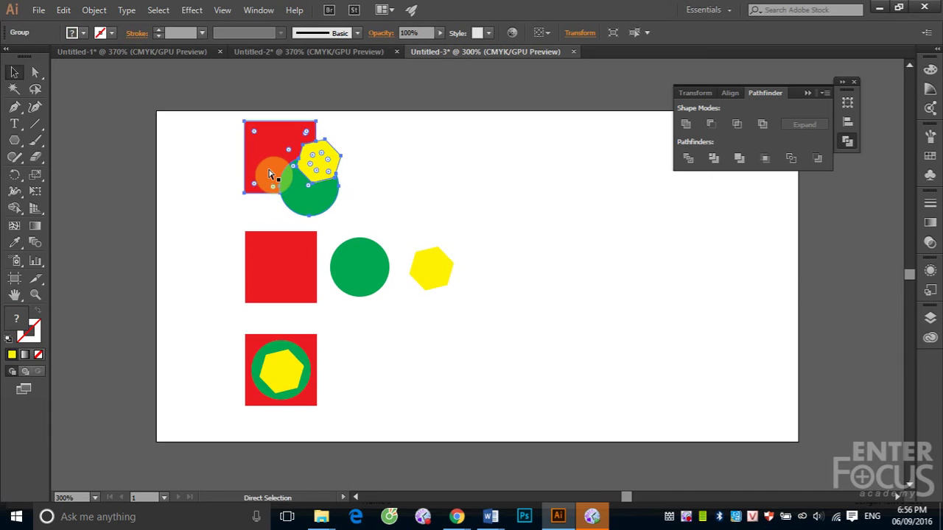
{"action": "key", "text": "v"}
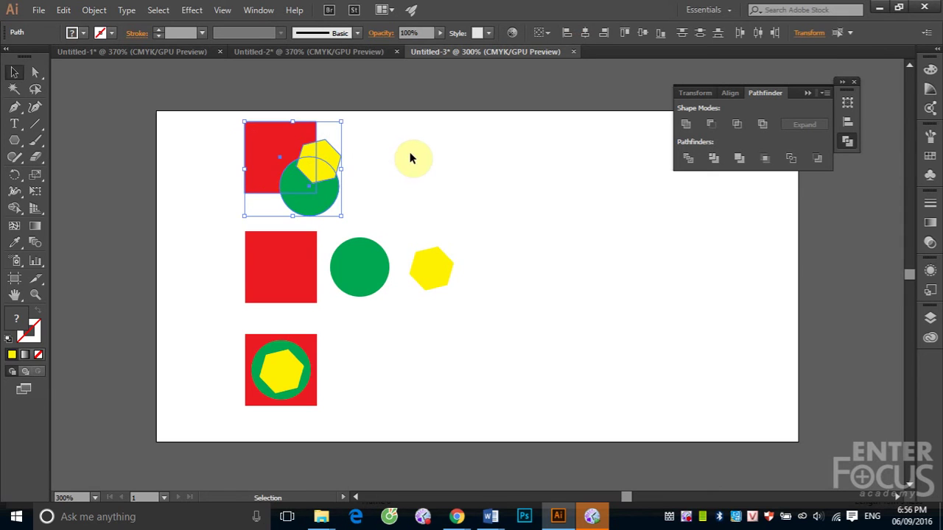
{"action": "key", "text": "ctrl+a"}
{"action": "key", "text": "Delete"}
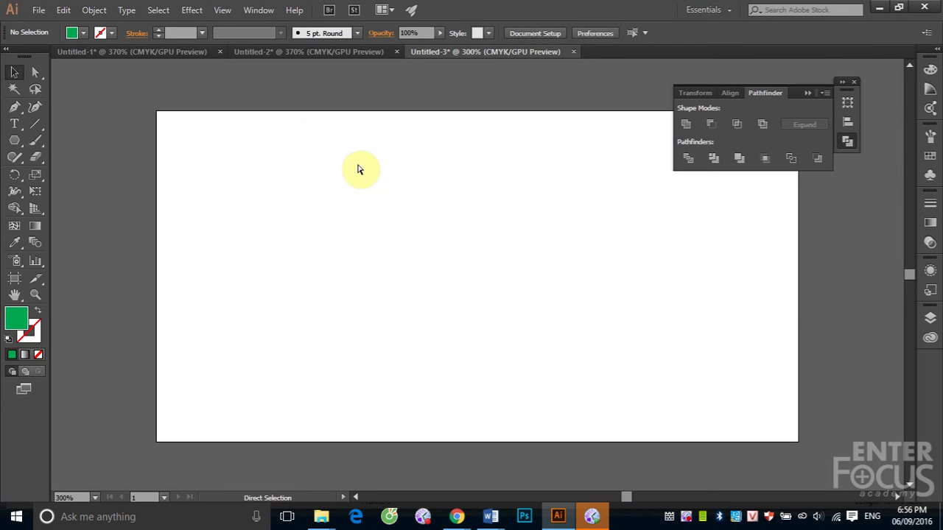
{"action": "key", "text": "ctrl+z"}
Fill the top-row yellow hexagon with the red swatch.
{"action": "left_click", "coordinate": [516, 173]}
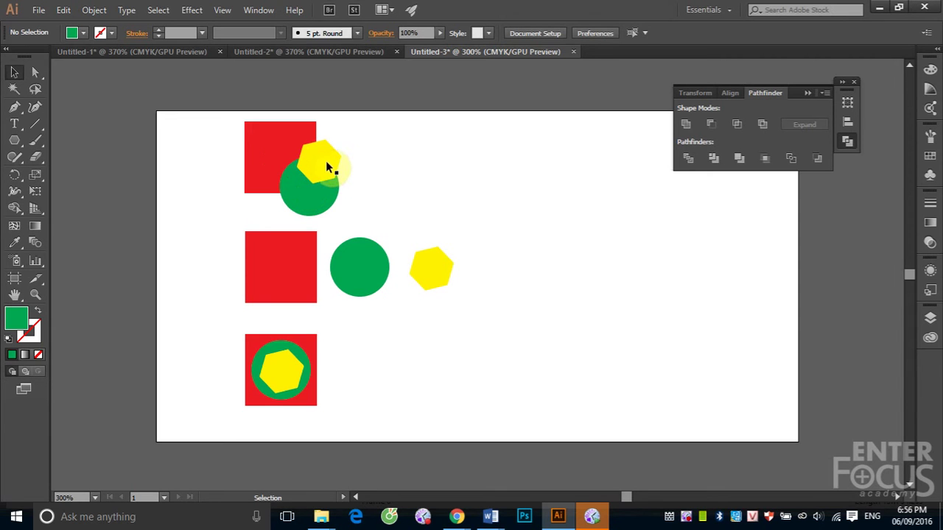
{"action": "left_click", "coordinate": [330, 171]}
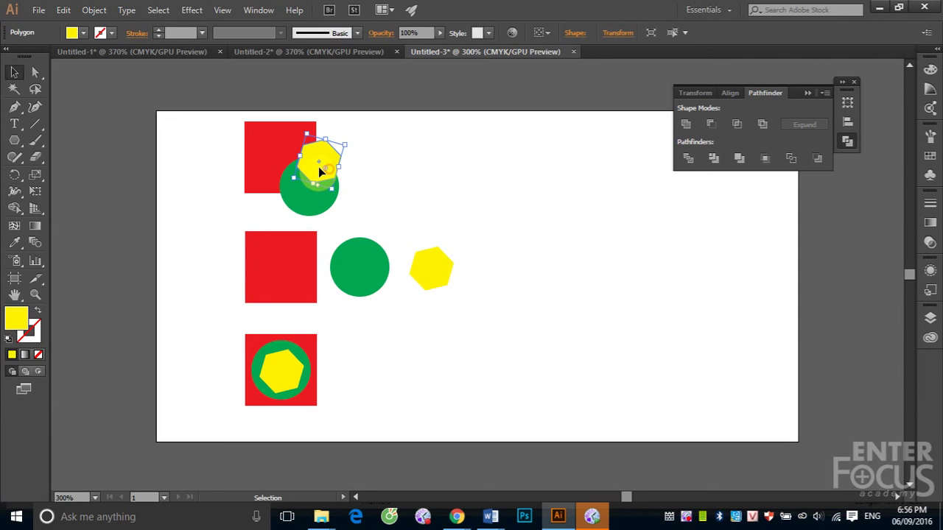
{"action": "left_click", "coordinate": [929, 156]}
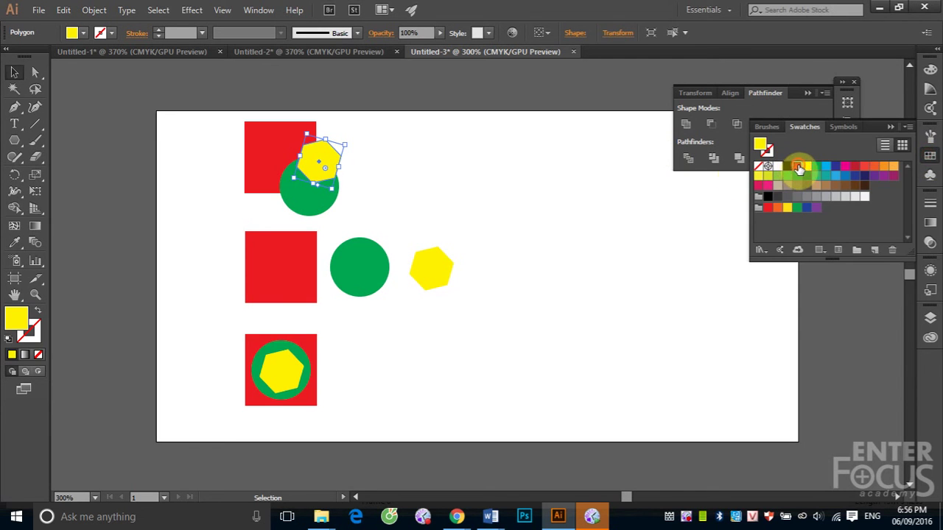
{"action": "left_click", "coordinate": [795, 166]}
{"action": "left_click", "coordinate": [475, 147]}
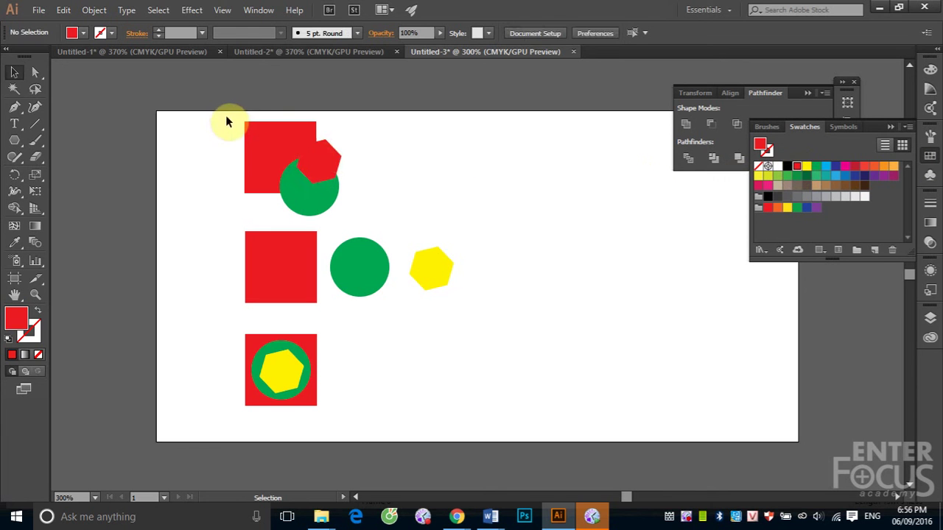
Fill the middle and bottom hexagons red, then marquee-select the top row.
{"action": "left_click", "coordinate": [421, 257]}
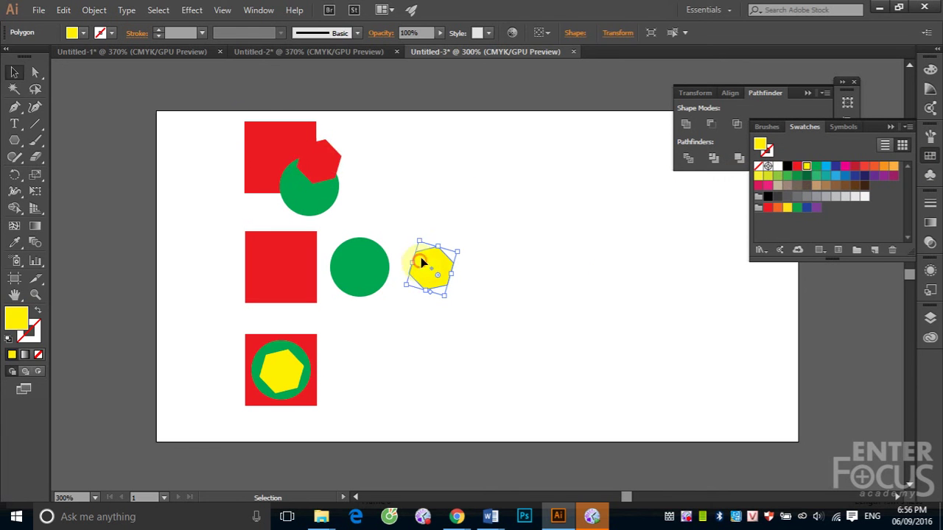
{"action": "left_click", "coordinate": [796, 166]}
{"action": "left_click", "coordinate": [469, 372]}
{"action": "left_click", "coordinate": [279, 366]}
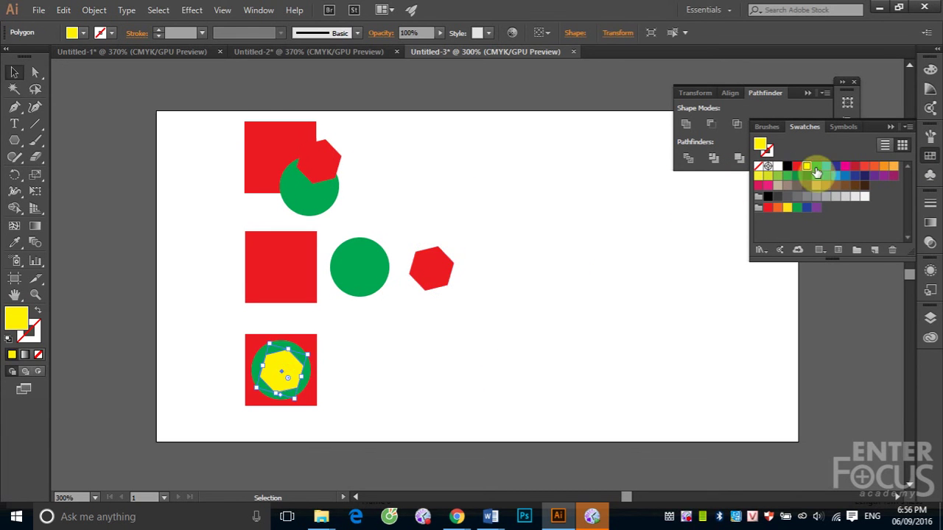
{"action": "left_click", "coordinate": [796, 167]}
{"action": "left_click", "coordinate": [640, 269]}
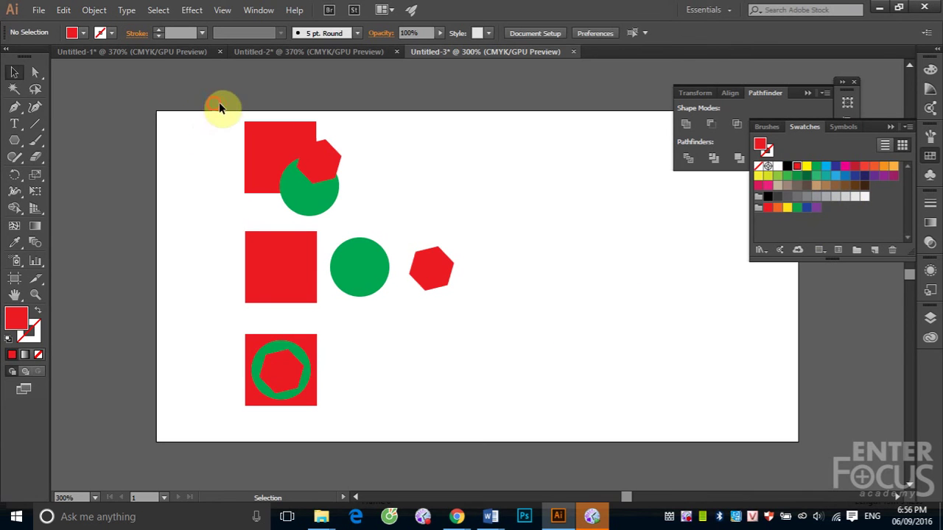
{"action": "left_click_drag", "start_coordinate": [213, 109], "coordinate": [376, 219]}
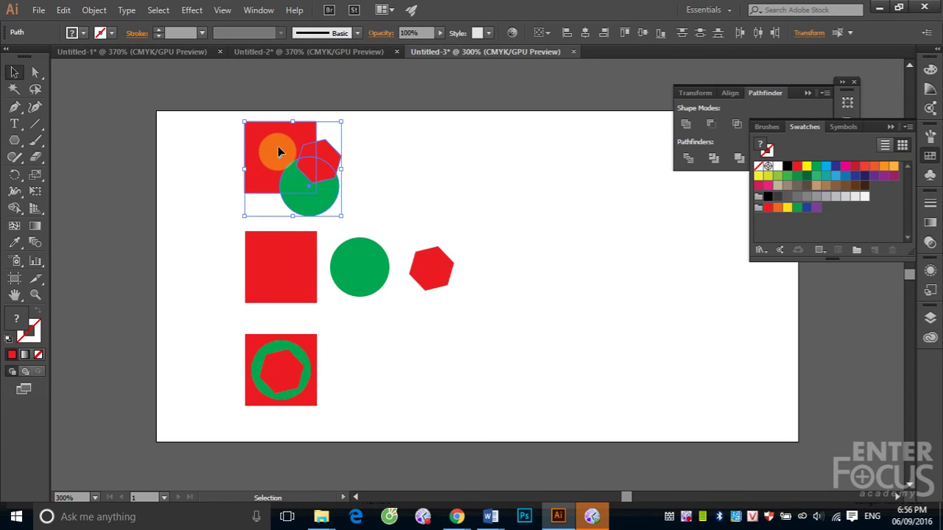
Merge the top red square and hexagon, ungroup, and drag the red shape to top centre.
{"action": "left_click", "coordinate": [892, 127]}
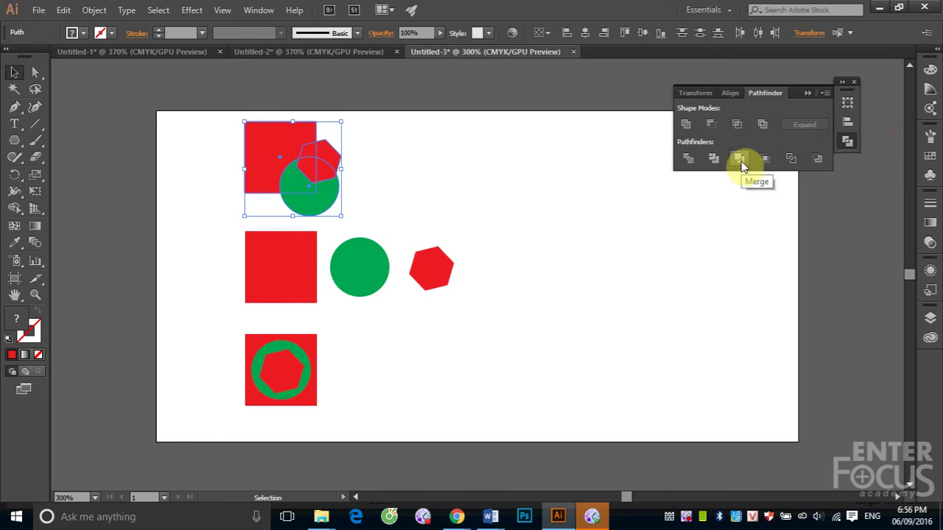
{"action": "left_click", "coordinate": [739, 160]}
{"action": "left_click", "coordinate": [92, 10]}
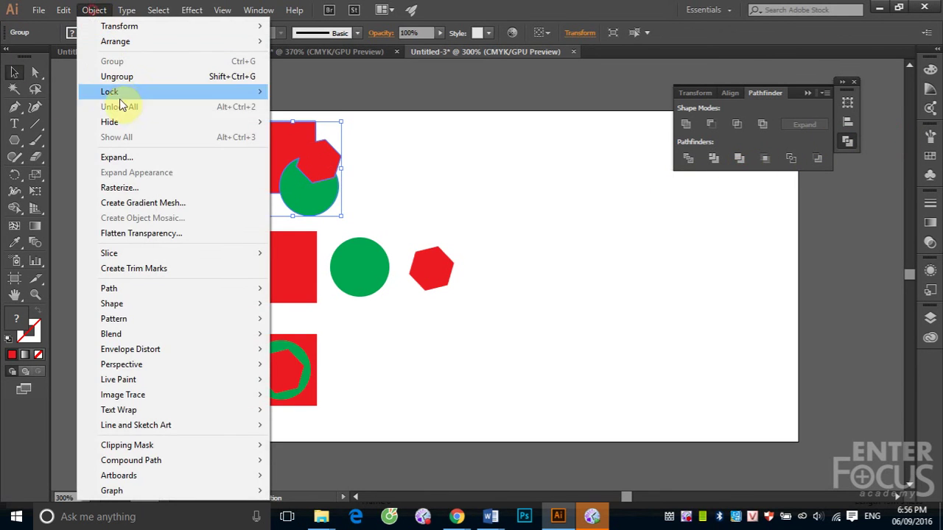
{"action": "left_click", "coordinate": [121, 78]}
{"action": "left_click", "coordinate": [507, 162]}
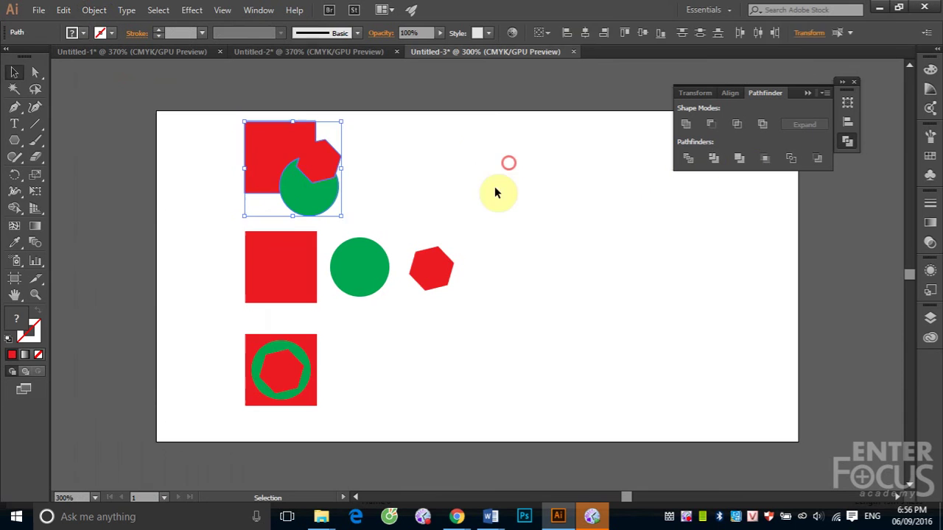
{"action": "left_click", "coordinate": [336, 167]}
{"action": "left_click_drag", "start_coordinate": [336, 167], "coordinate": [506, 159]}
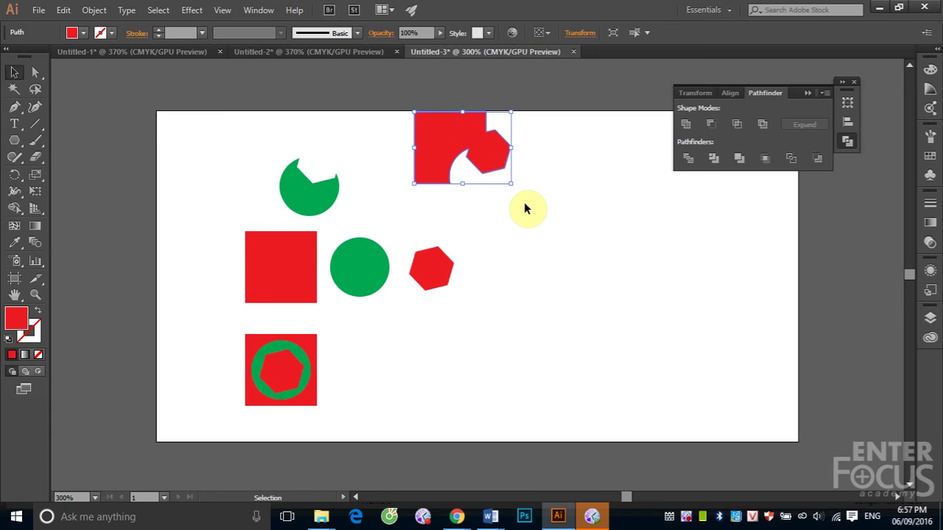
Move the merged red shape back over the green circle, nudge it into place, then deselect.
{"action": "left_click_drag", "start_coordinate": [498, 151], "coordinate": [329, 155]}
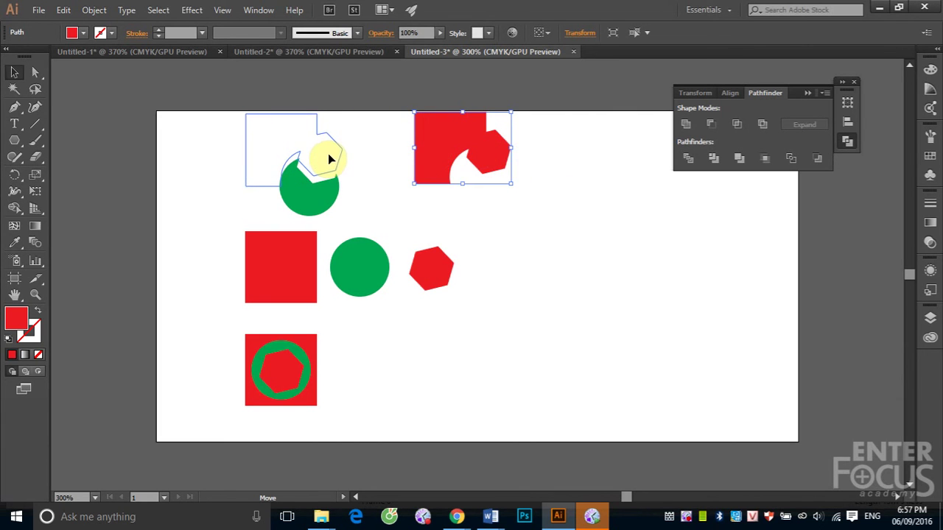
{"action": "left_click_drag", "start_coordinate": [328, 152], "coordinate": [315, 152]}
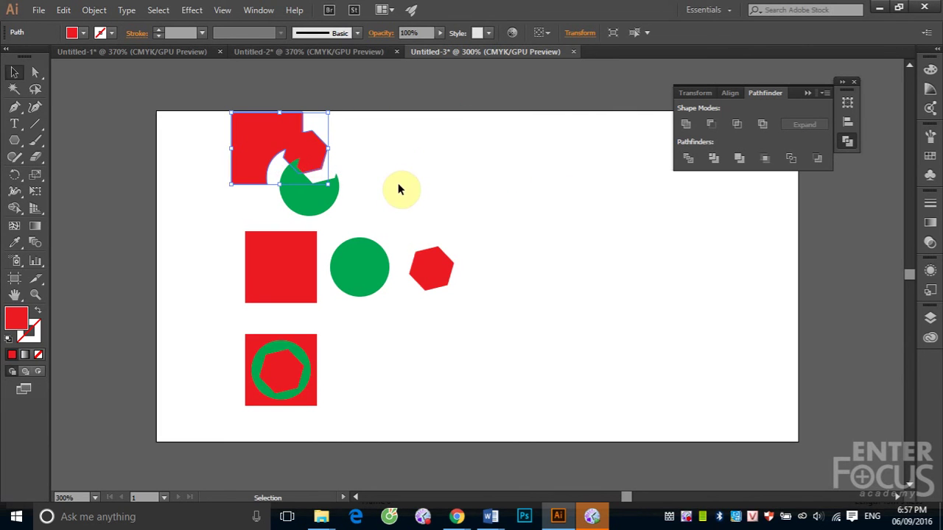
{"action": "left_click", "coordinate": [305, 152]}
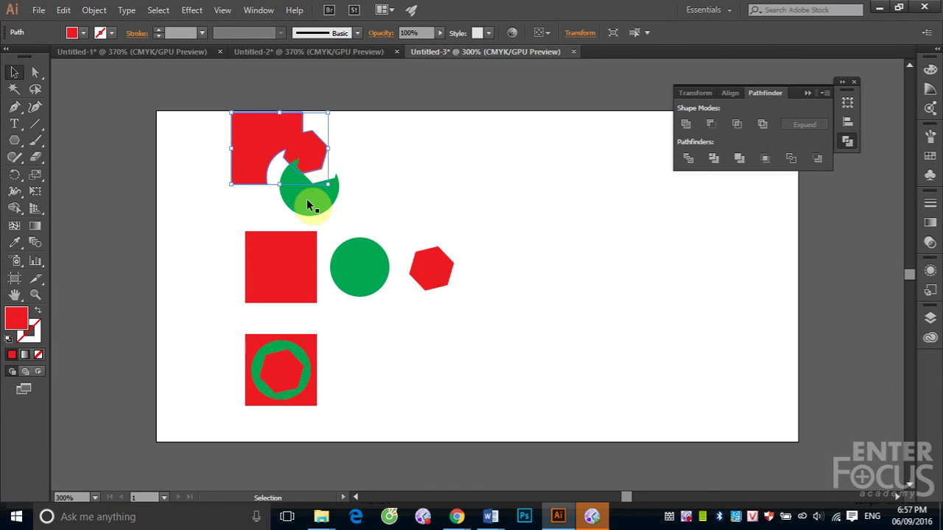
{"action": "left_click", "coordinate": [242, 191]}
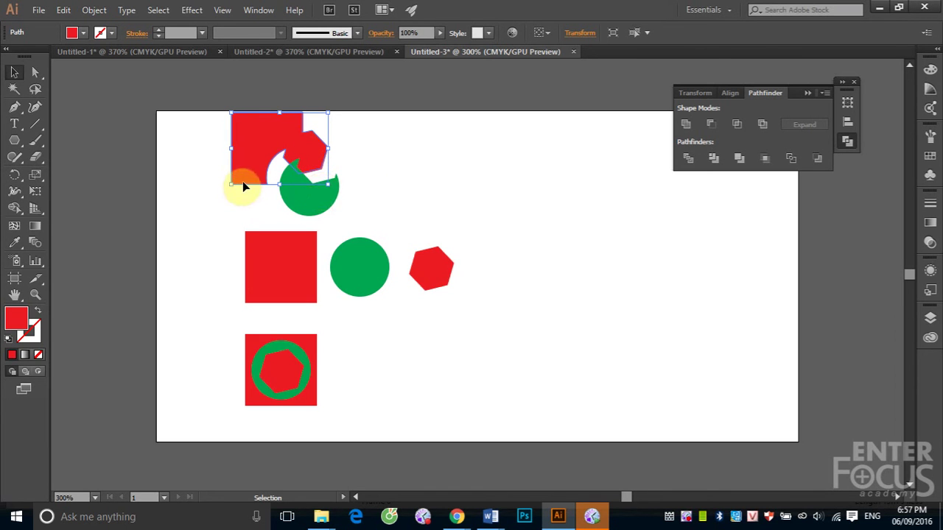
{"action": "left_click", "coordinate": [305, 159]}
{"action": "left_click", "coordinate": [299, 133]}
{"action": "left_click", "coordinate": [310, 151]}
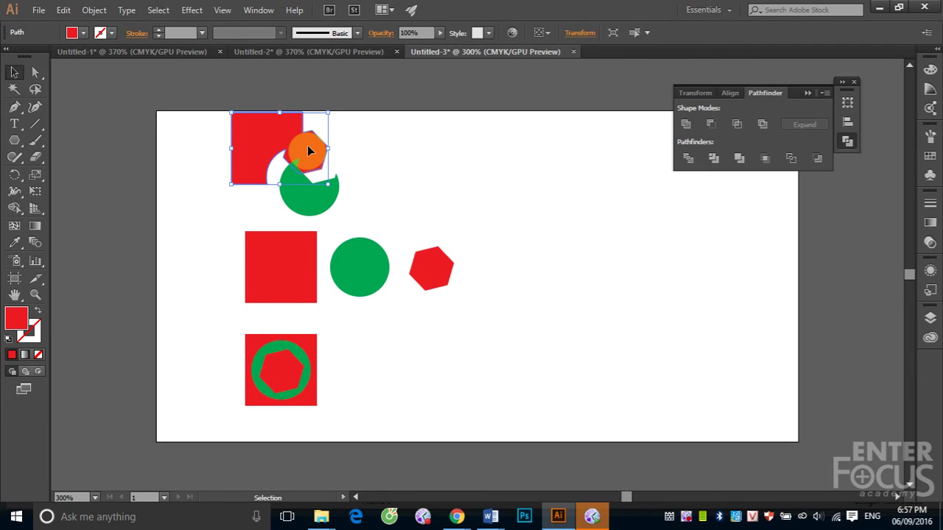
{"action": "left_click_drag", "start_coordinate": [308, 151], "coordinate": [308, 154]}
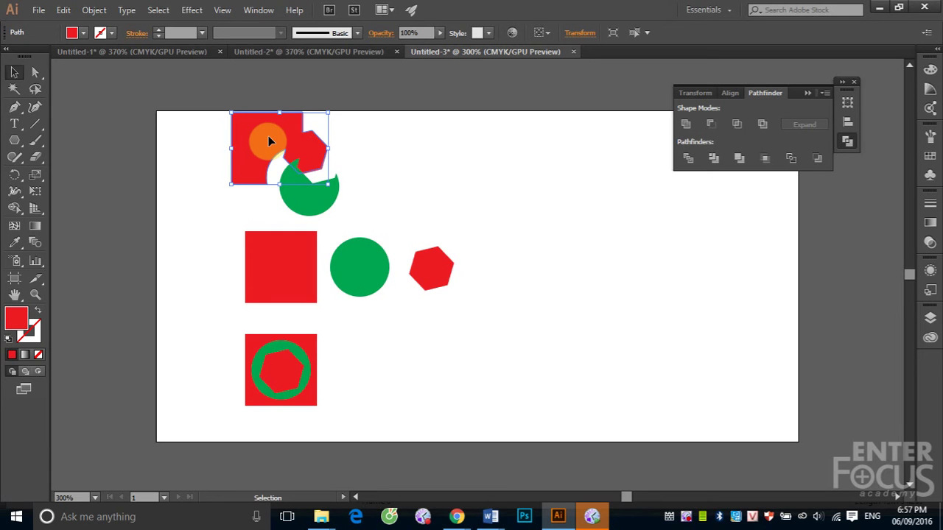
{"action": "left_click", "coordinate": [391, 210]}
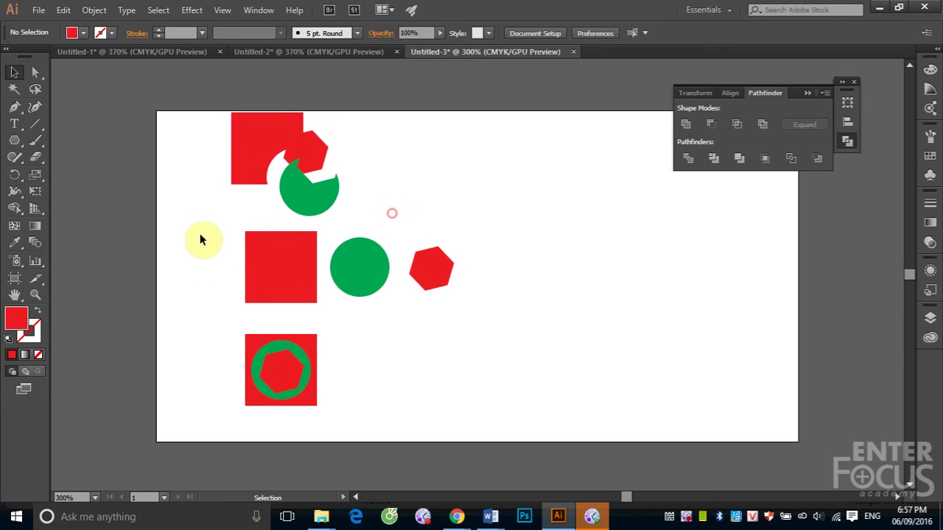
{"action": "mouse_move", "coordinate": [206, 218]}
{"action": "left_mouse_down"}
{"action": "mouse_move", "coordinate": [319, 271]}
{"action": "mouse_move", "coordinate": [476, 312]}
{"action": "left_mouse_up"}
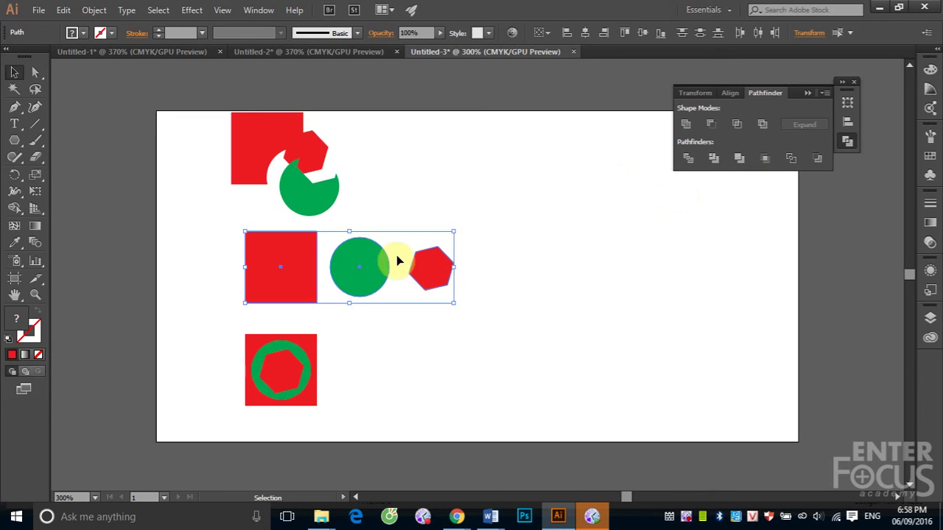
Pathfinder-merge the middle row of shapes and ungroup the result.
{"action": "left_click", "coordinate": [740, 159]}
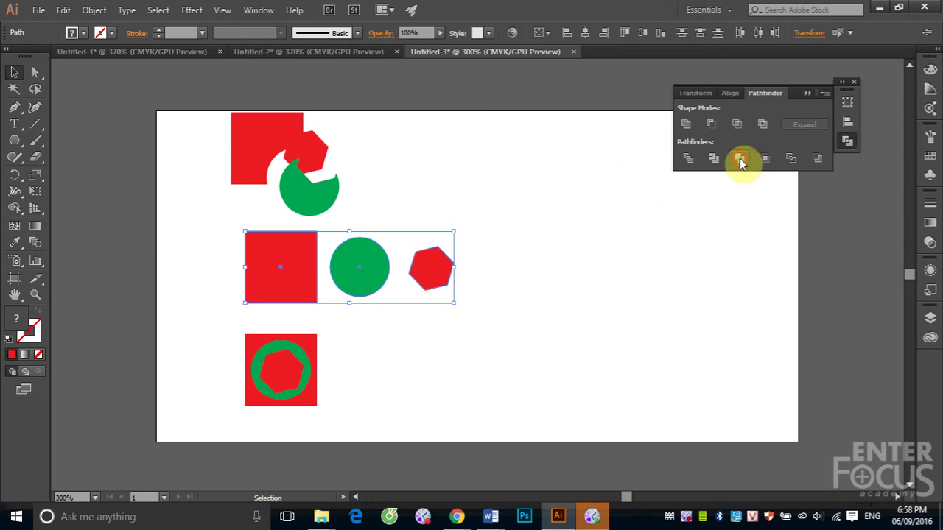
{"action": "left_click", "coordinate": [95, 10]}
{"action": "left_click", "coordinate": [127, 78]}
{"action": "left_click", "coordinate": [538, 202]}
Check the hexagon, circle and square individually, then marquee-select the bottom row.
{"action": "left_click", "coordinate": [435, 276]}
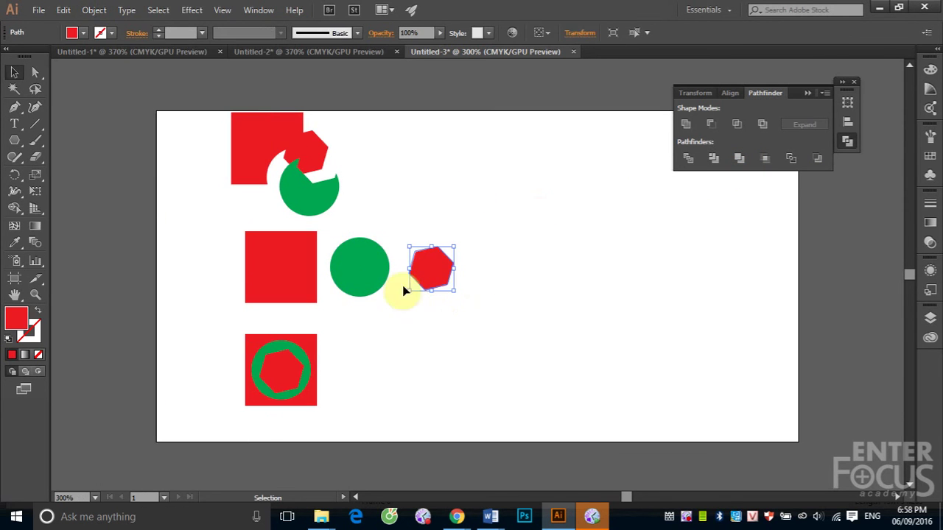
{"action": "left_click", "coordinate": [365, 278]}
{"action": "left_click", "coordinate": [298, 283]}
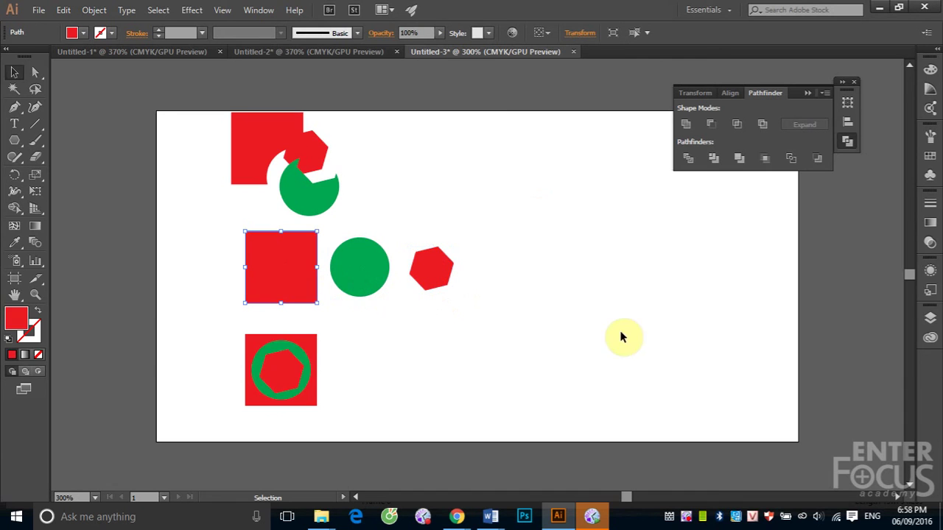
{"action": "left_click", "coordinate": [345, 333]}
{"action": "left_click_drag", "start_coordinate": [220, 318], "coordinate": [368, 427]}
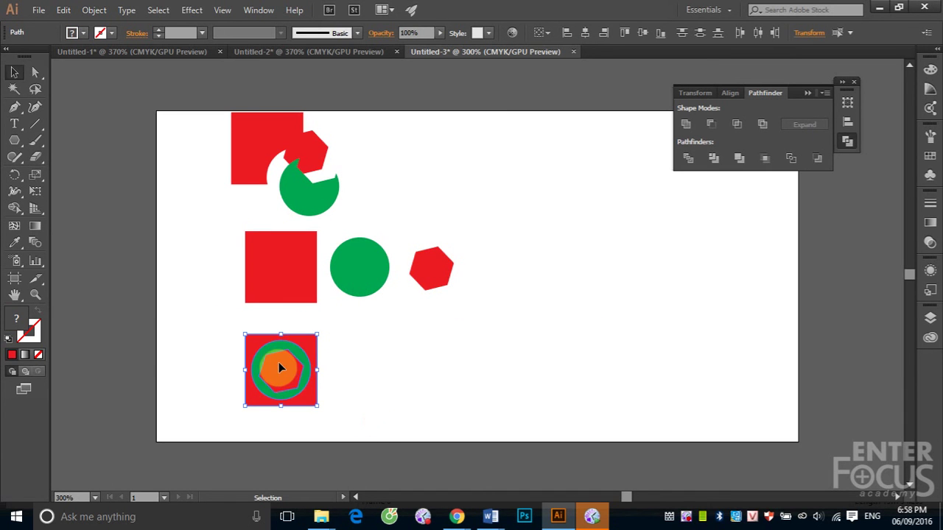
Pathfinder-merge the bottom square, ring and hexagon, then ungroup the merged pieces.
{"action": "left_click", "coordinate": [738, 158]}
{"action": "left_click", "coordinate": [192, 320]}
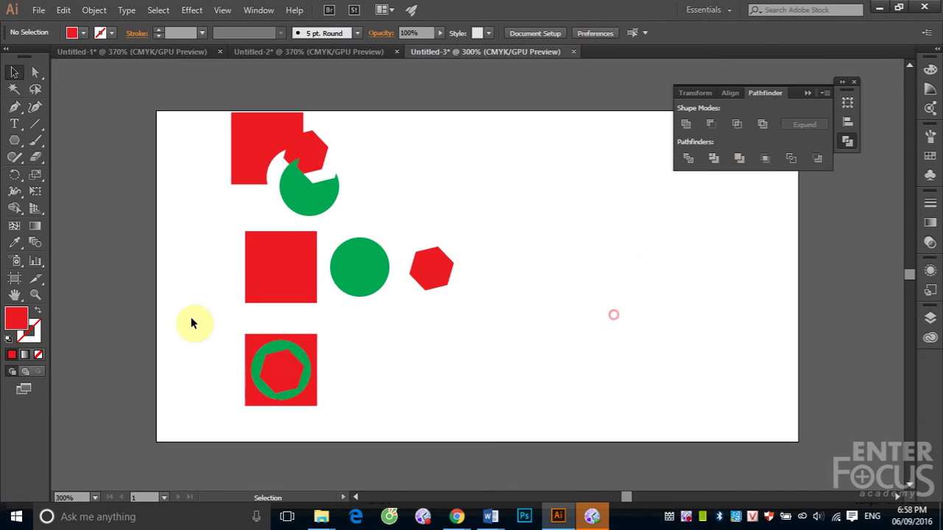
{"action": "left_click", "coordinate": [271, 379]}
{"action": "left_click", "coordinate": [94, 10]}
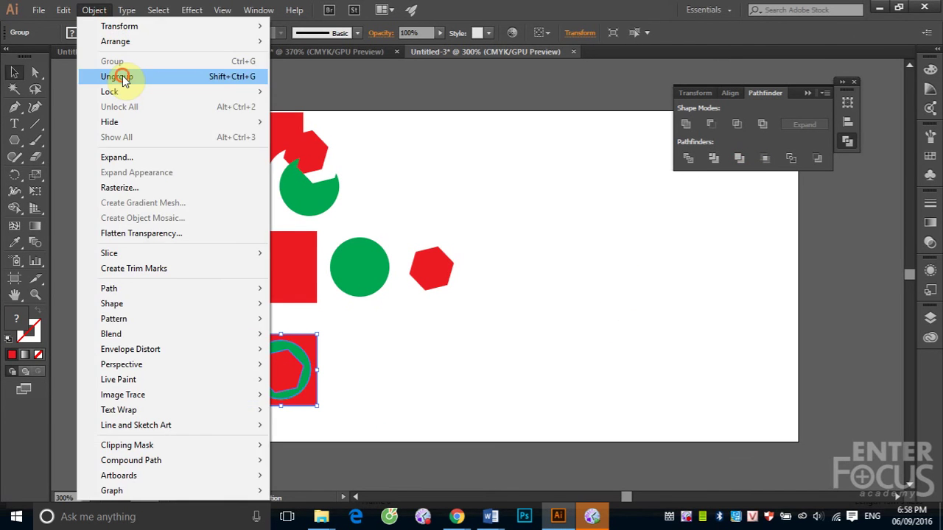
{"action": "left_click", "coordinate": [120, 78]}
{"action": "left_click", "coordinate": [479, 231]}
Drag the red hexagon and green ring right of the square, then select everything.
{"action": "left_click_drag", "start_coordinate": [277, 375], "coordinate": [385, 377]}
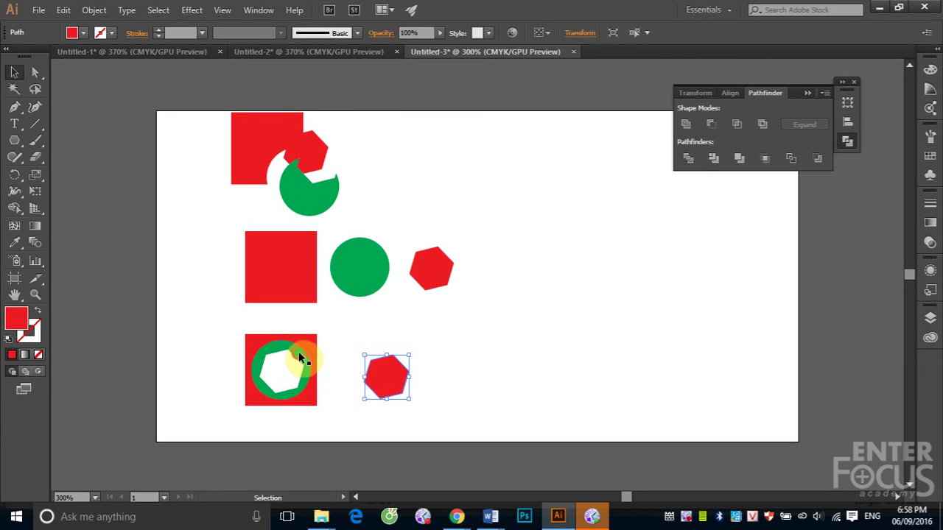
{"action": "left_click_drag", "start_coordinate": [301, 358], "coordinate": [504, 358]}
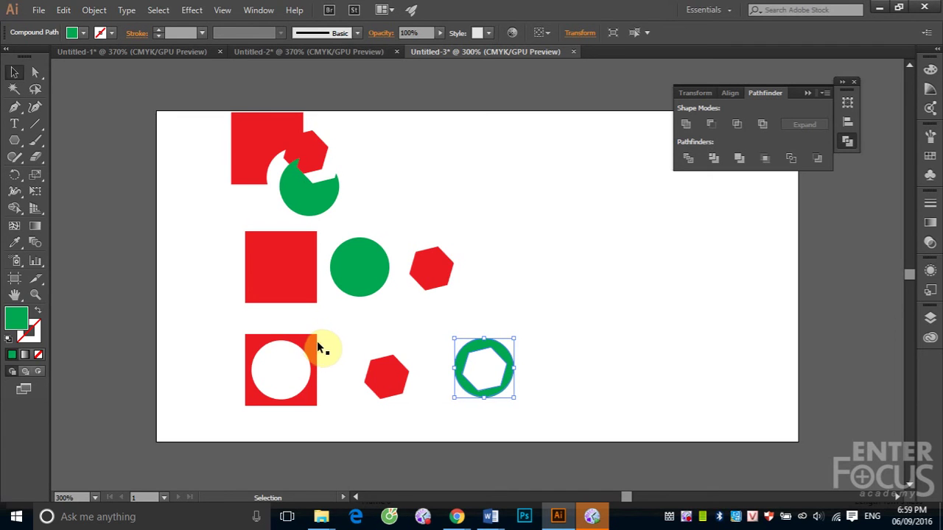
{"action": "left_click_drag", "start_coordinate": [200, 92], "coordinate": [559, 446]}
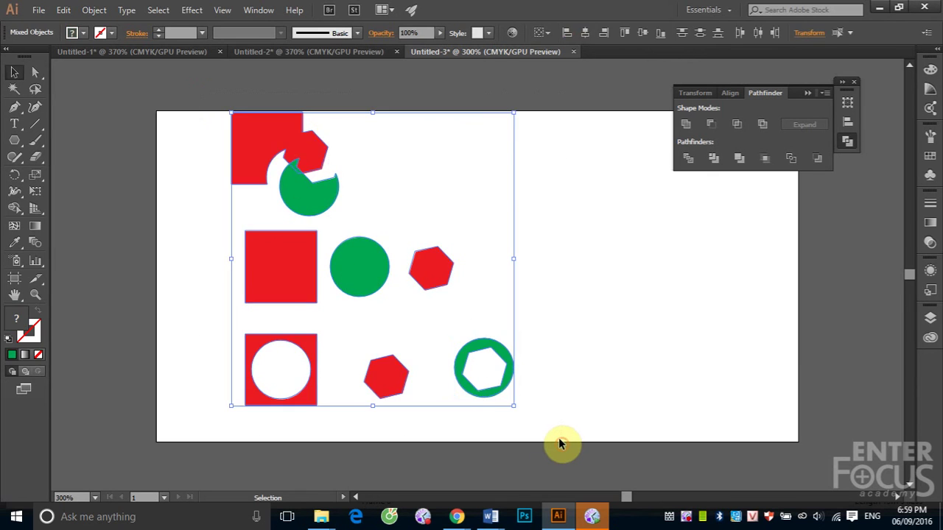
Delete the processed shapes, undo to restore the originals, and marquee-select the top row.
{"action": "key", "text": "Delete"}
{"action": "key", "text": "ctrl+z"}
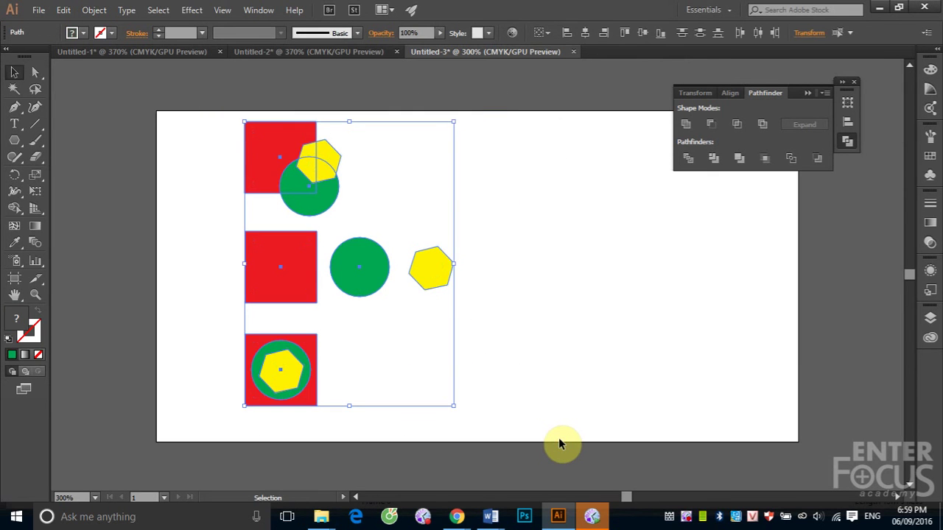
{"action": "left_click", "coordinate": [611, 340]}
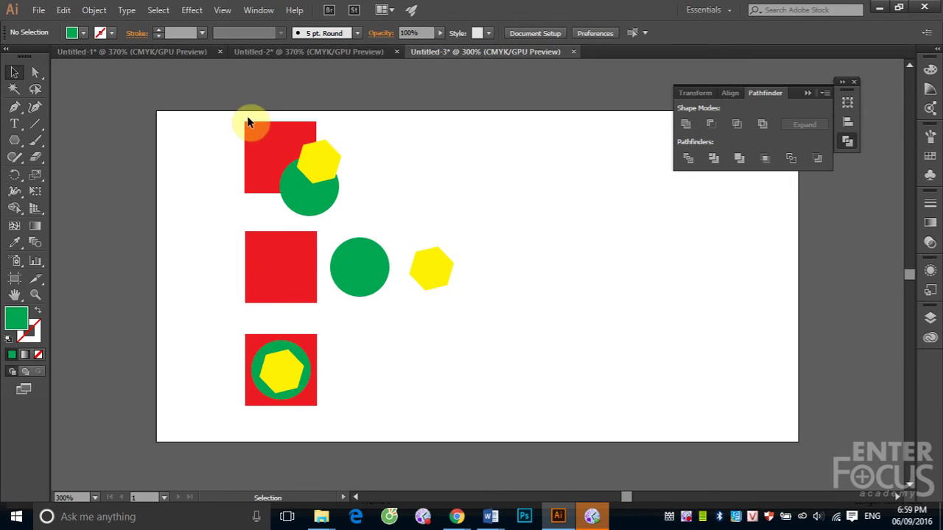
{"action": "left_click_drag", "start_coordinate": [222, 111], "coordinate": [368, 223]}
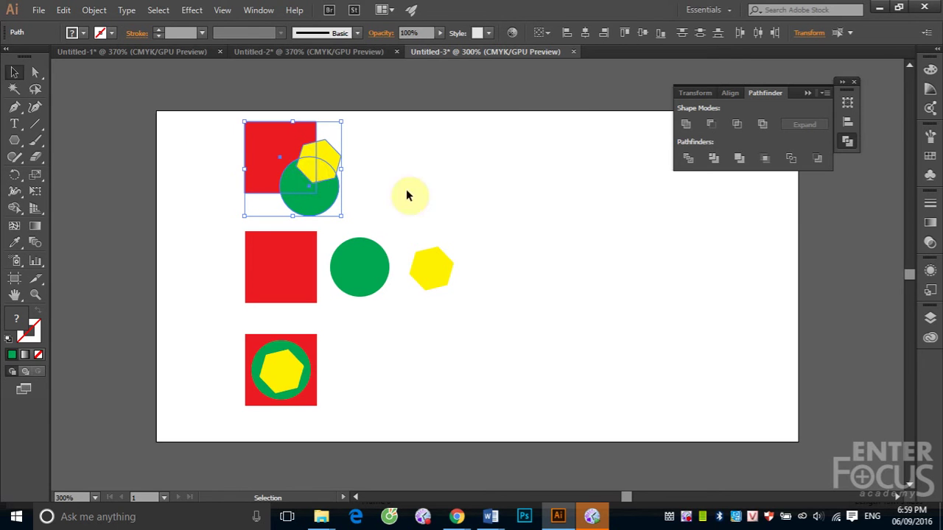
Apply Pathfinder Crop to the top square, circle and hexagon, then reselect the cropped group.
{"action": "left_click", "coordinate": [763, 159]}
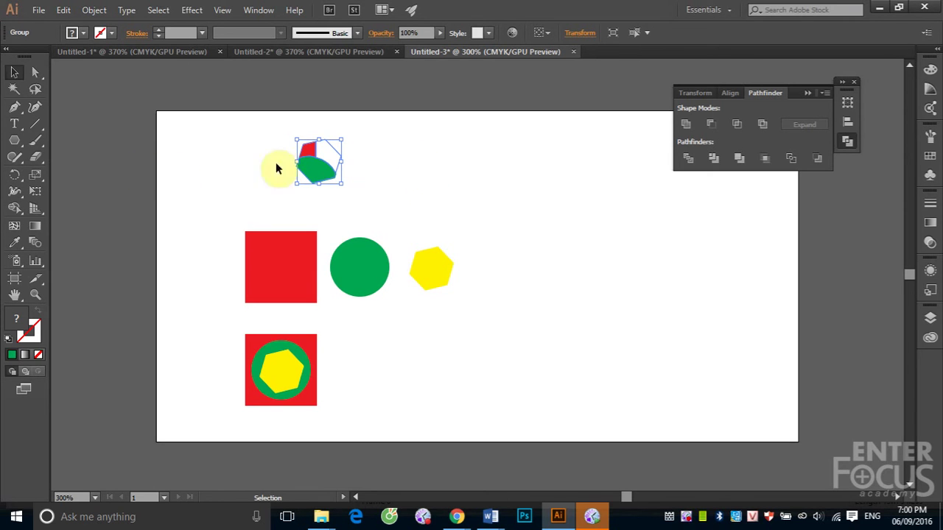
{"action": "left_click", "coordinate": [486, 155]}
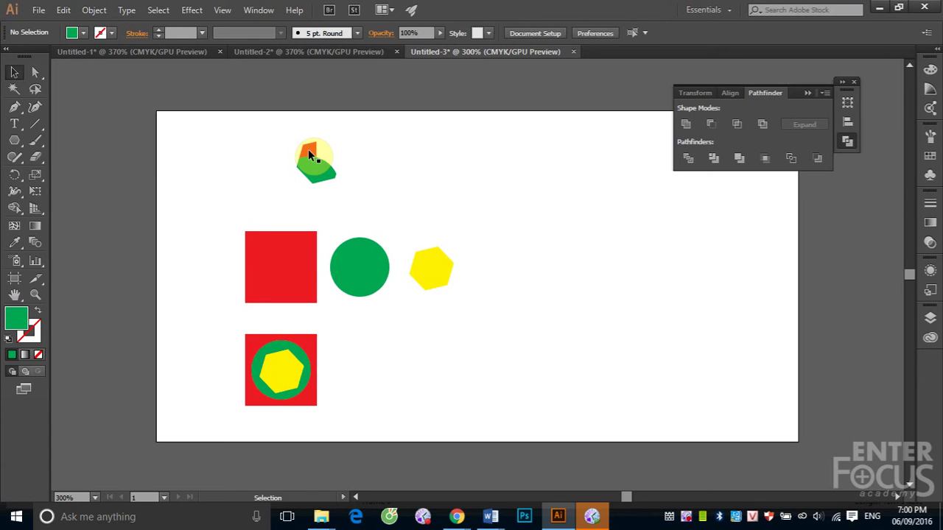
{"action": "left_click", "coordinate": [307, 146]}
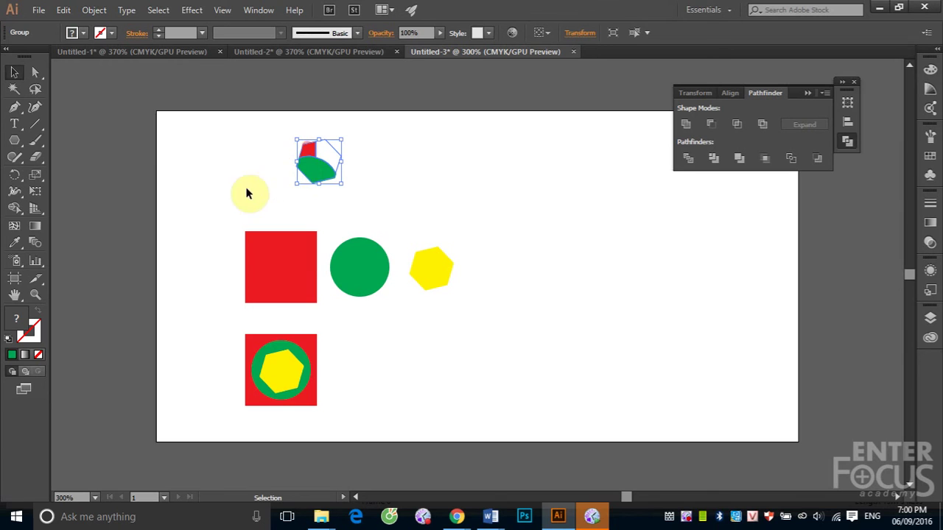
{"action": "left_click", "coordinate": [447, 180]}
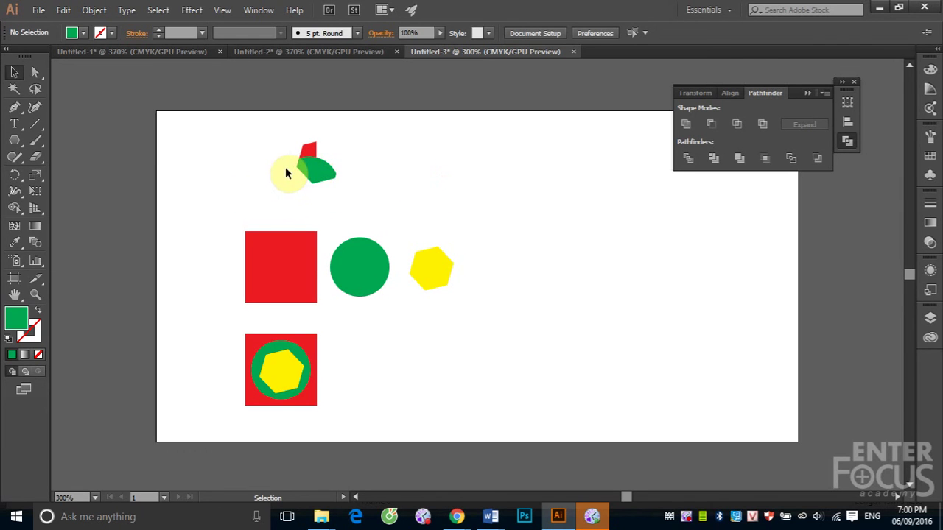
{"action": "left_click", "coordinate": [340, 209]}
{"action": "left_click", "coordinate": [330, 145]}
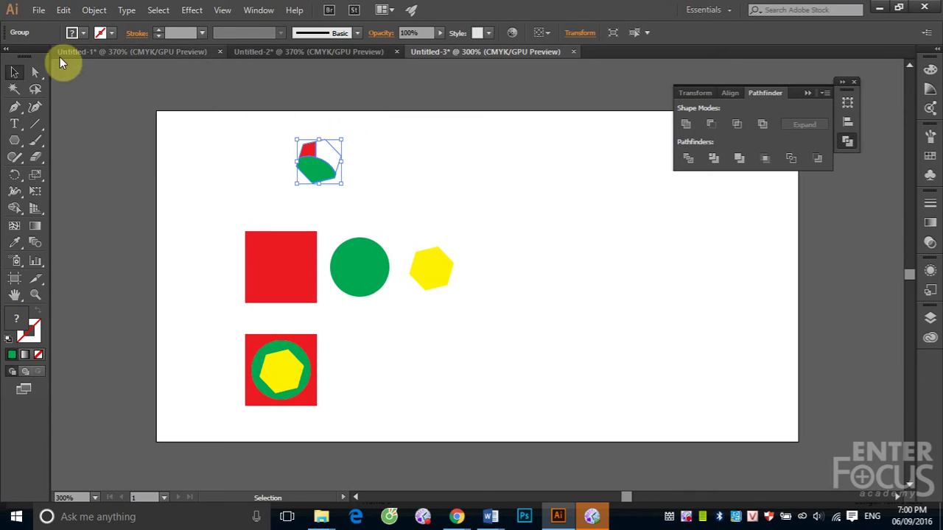
Ungroup the cropped pieces and select the unfilled piece left by the hexagon.
{"action": "left_click", "coordinate": [93, 10]}
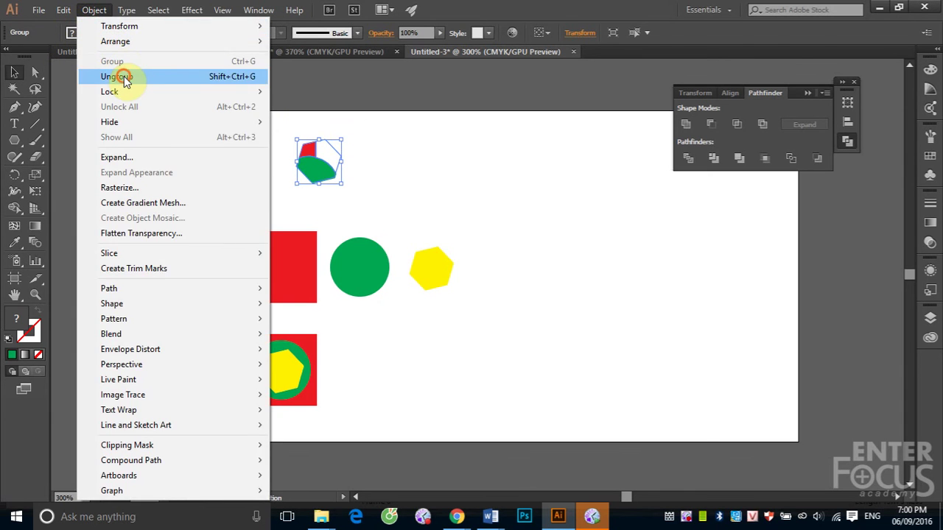
{"action": "left_click", "coordinate": [124, 76]}
{"action": "left_click", "coordinate": [416, 189]}
{"action": "left_click", "coordinate": [332, 154]}
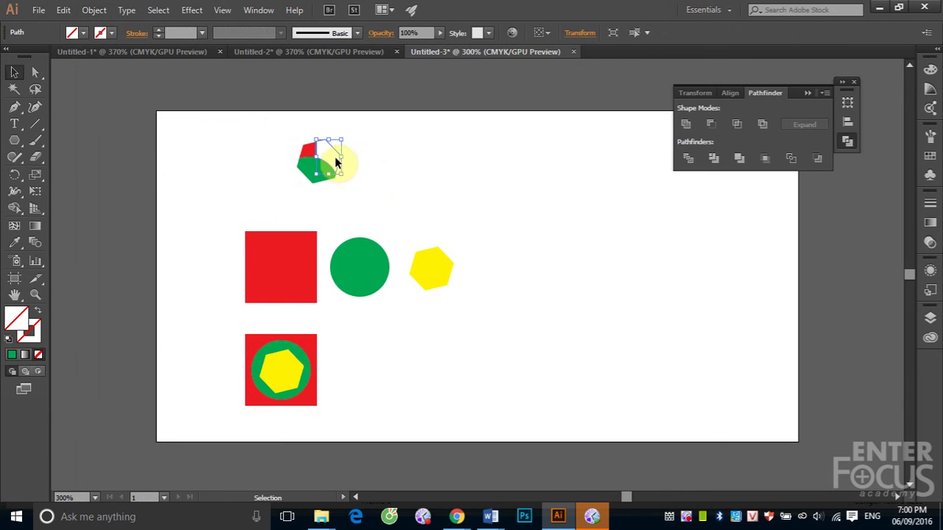
Fill that piece magenta, move it right, then marquee-select the middle row.
{"action": "left_click", "coordinate": [930, 156]}
{"action": "left_click", "coordinate": [845, 166]}
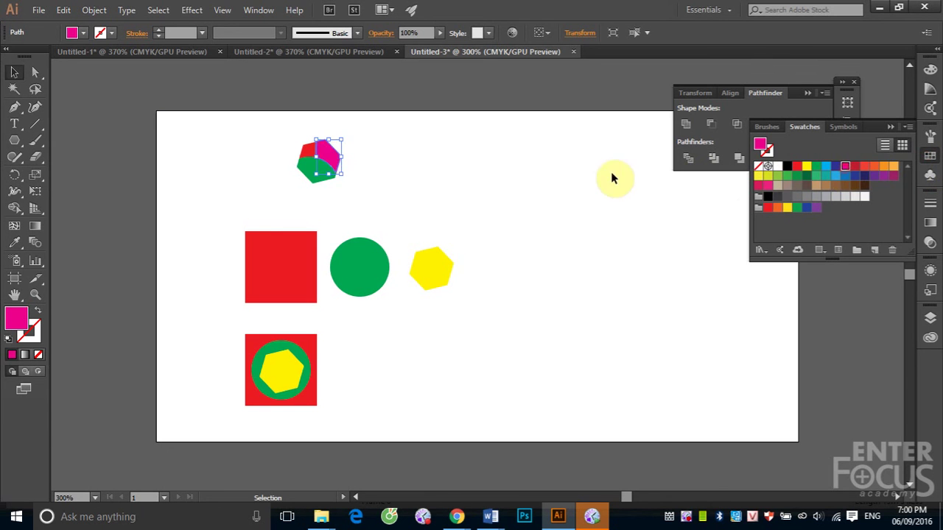
{"action": "left_click", "coordinate": [610, 172]}
{"action": "left_click_drag", "start_coordinate": [333, 154], "coordinate": [364, 151]}
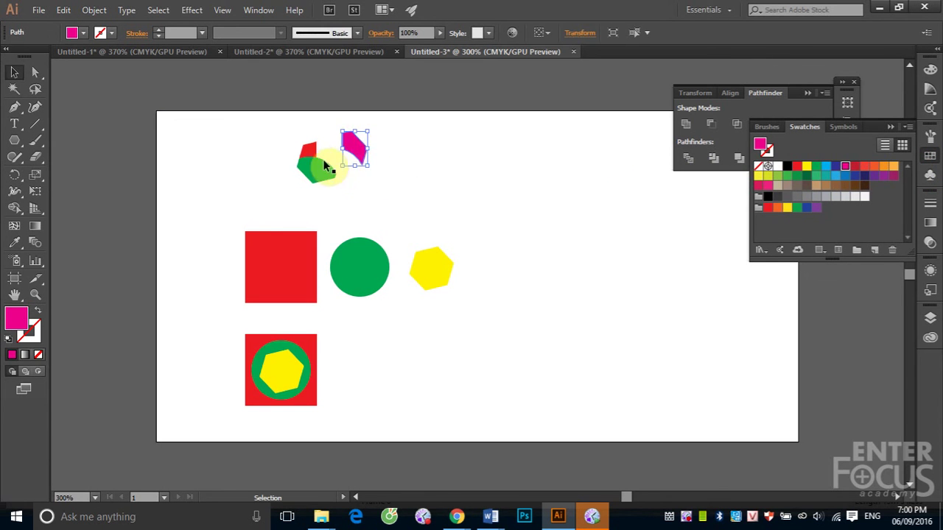
{"action": "left_click", "coordinate": [308, 151]}
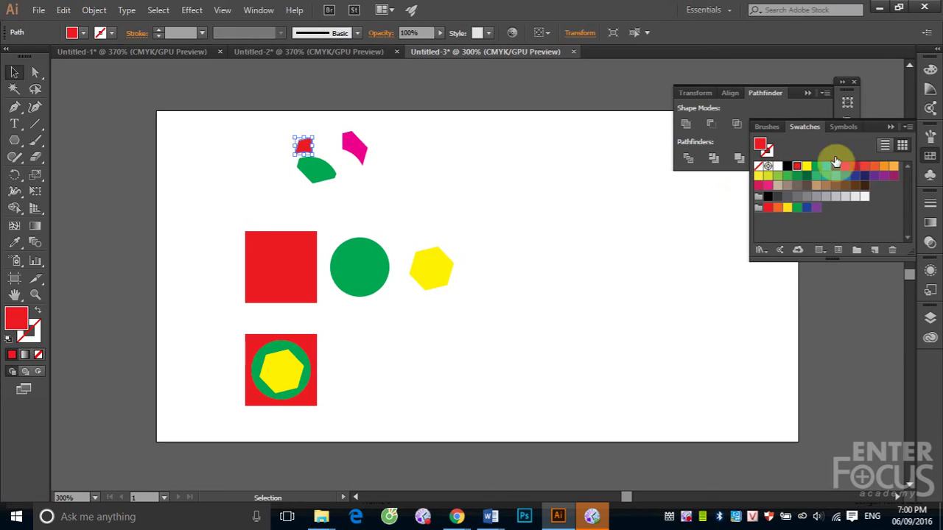
{"action": "left_click", "coordinate": [889, 126]}
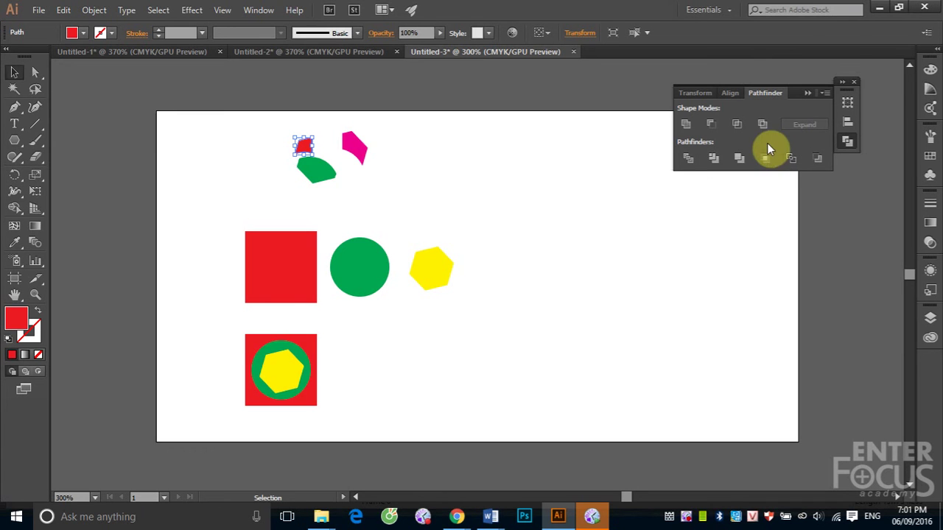
{"action": "left_click_drag", "start_coordinate": [225, 217], "coordinate": [472, 309]}
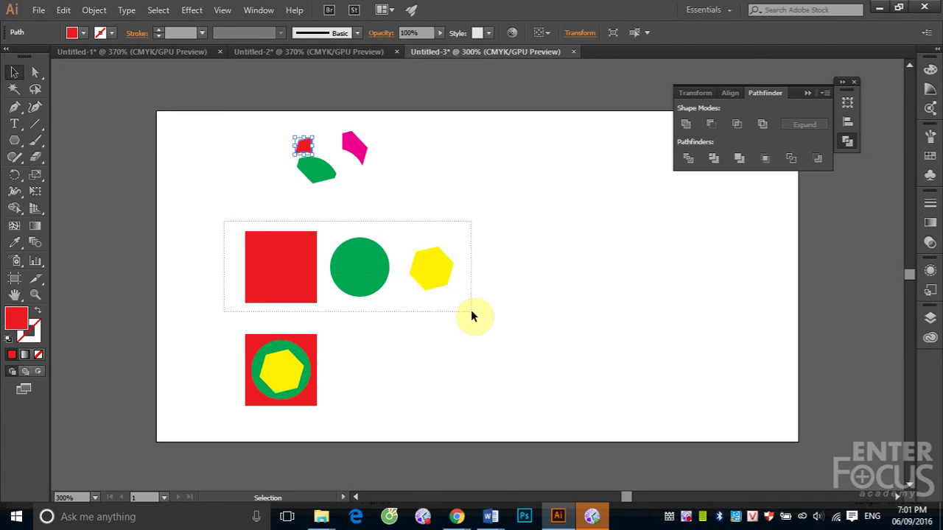
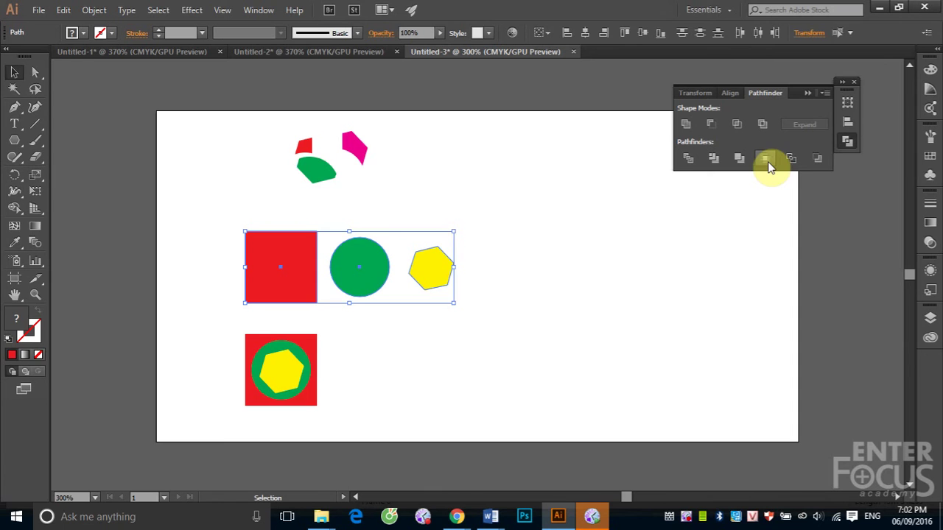
Crop the spaced-out square, circle and hexagon row, then select the nested stack.
{"action": "left_click", "coordinate": [768, 166]}
{"action": "left_click", "coordinate": [436, 267]}
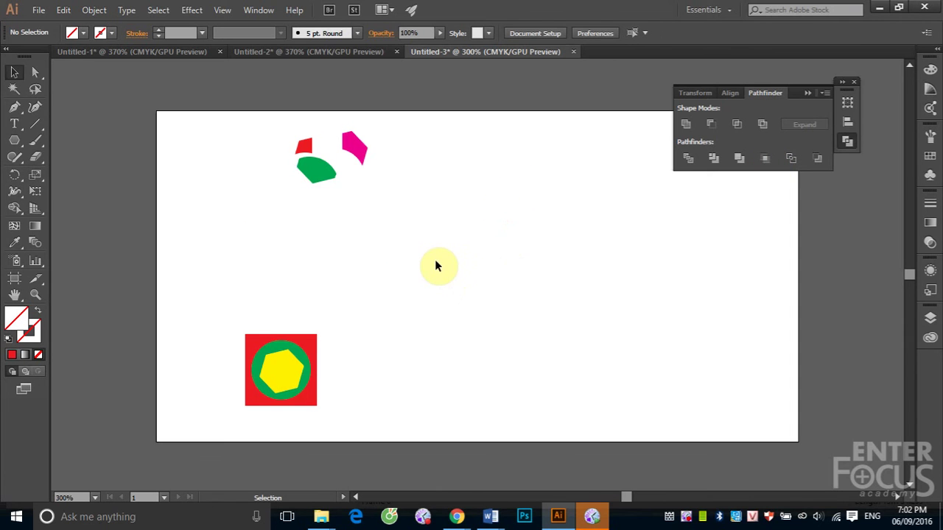
{"action": "left_click_drag", "start_coordinate": [398, 219], "coordinate": [507, 315]}
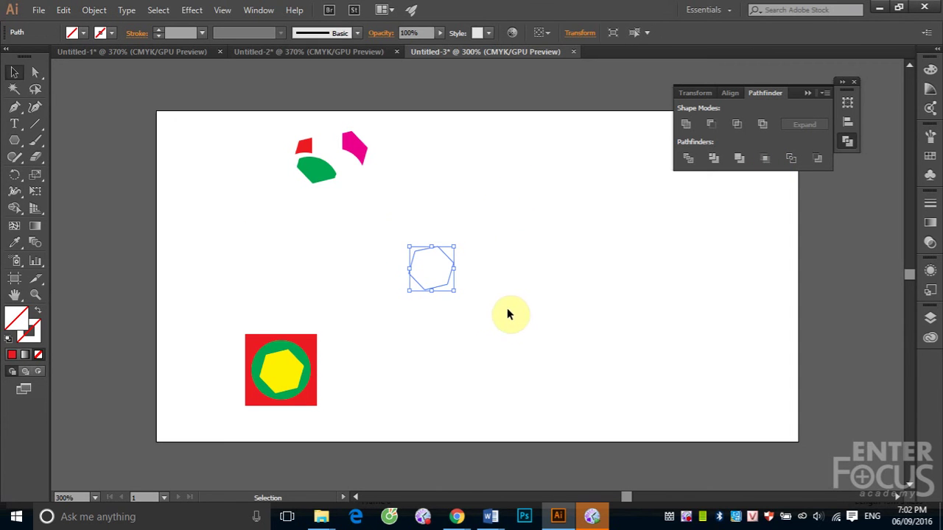
{"action": "left_click", "coordinate": [6, 339]}
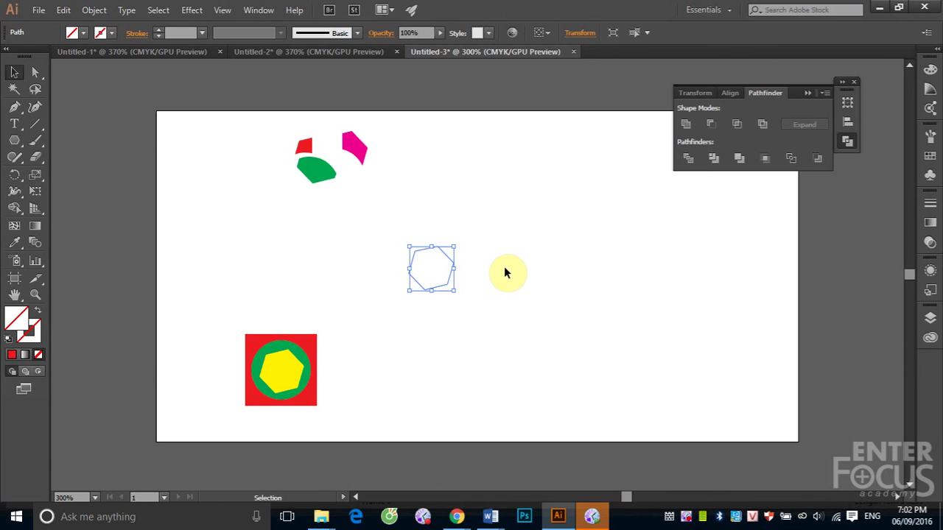
{"action": "left_click_drag", "start_coordinate": [223, 310], "coordinate": [342, 422]}
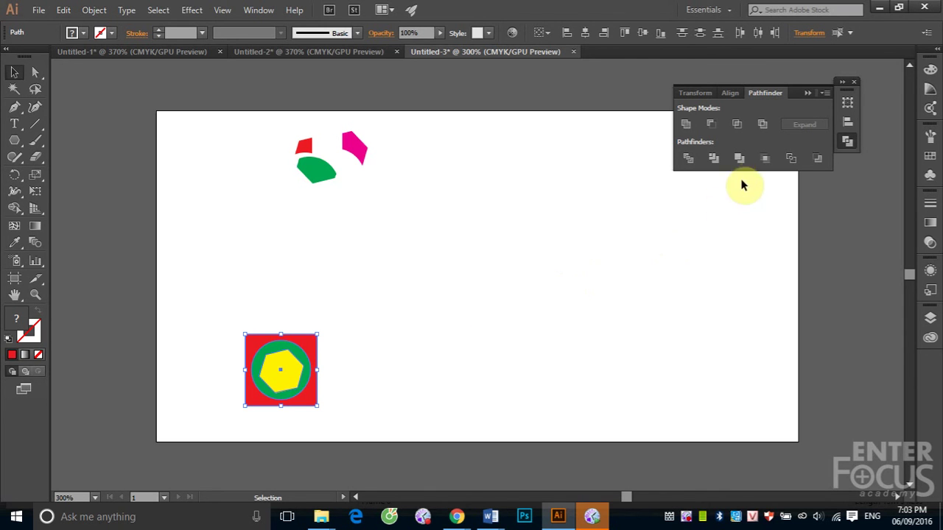
Crop the nested stack to a green hexagon, then delete everything and undo to restore the originals.
{"action": "left_click", "coordinate": [765, 162]}
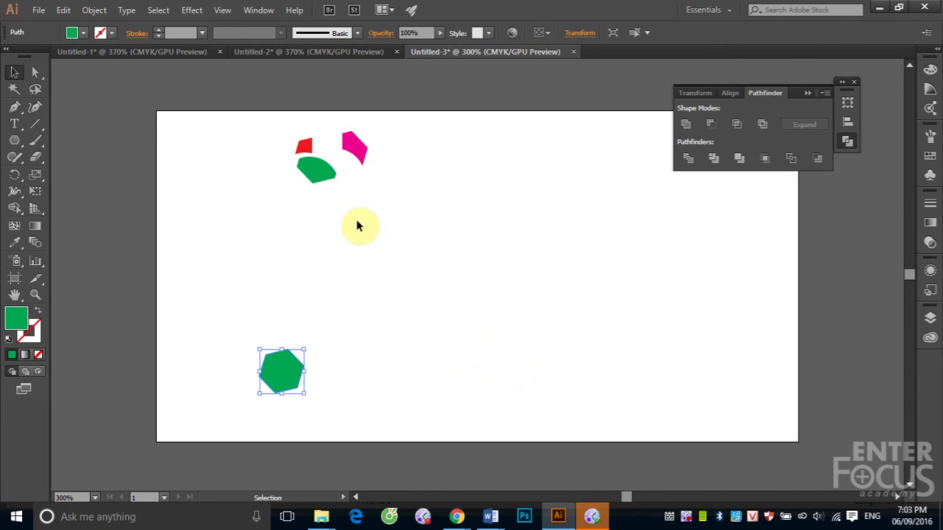
{"action": "left_click_drag", "start_coordinate": [175, 123], "coordinate": [425, 417]}
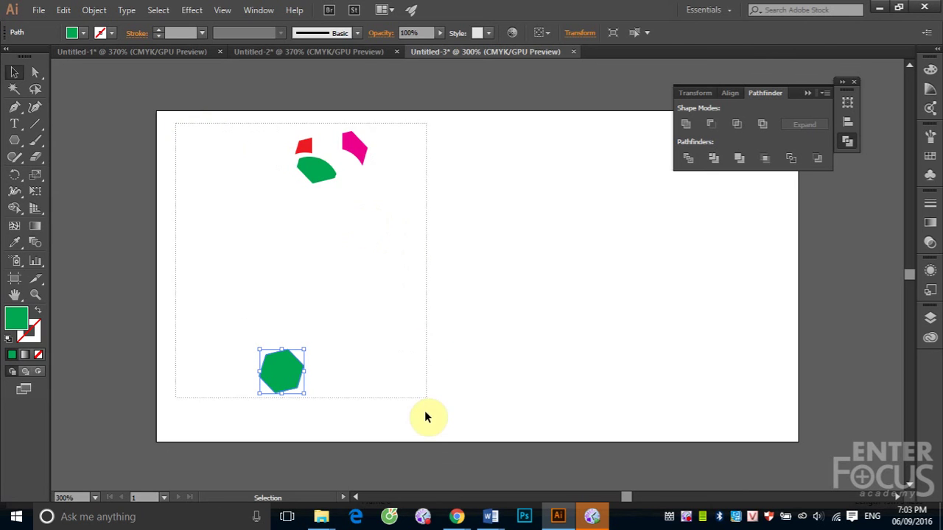
{"action": "key", "text": "Delete"}
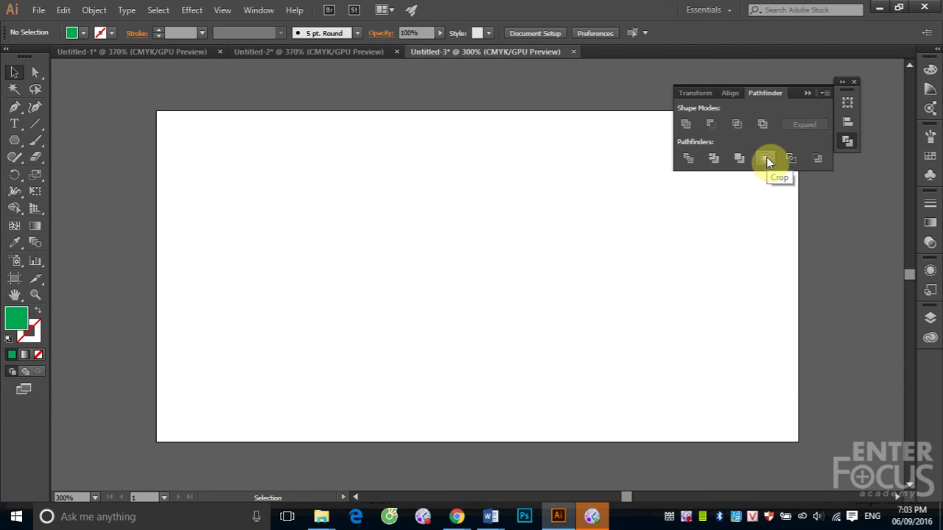
{"action": "key", "text": "ctrl+z"}
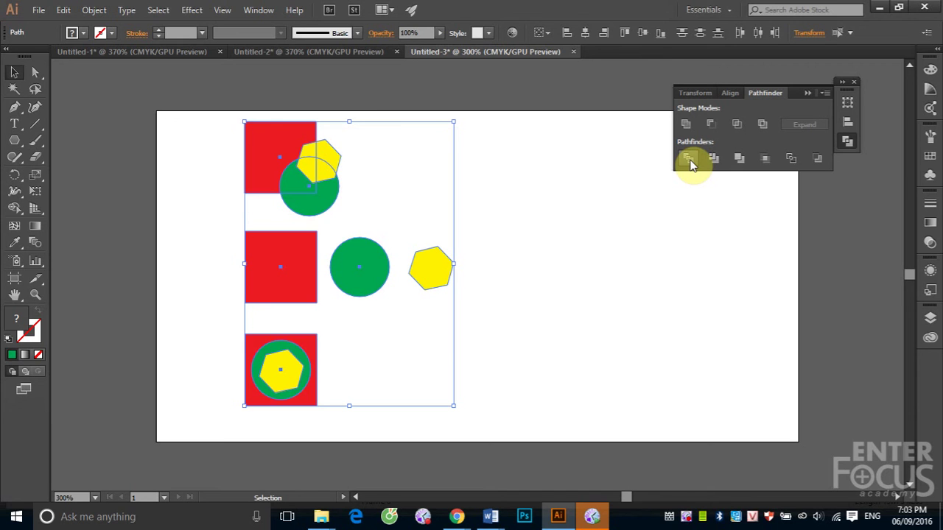
Apply Pathfinder Outline to every shape and ungroup the resulting outline segments.
{"action": "left_click", "coordinate": [792, 159]}
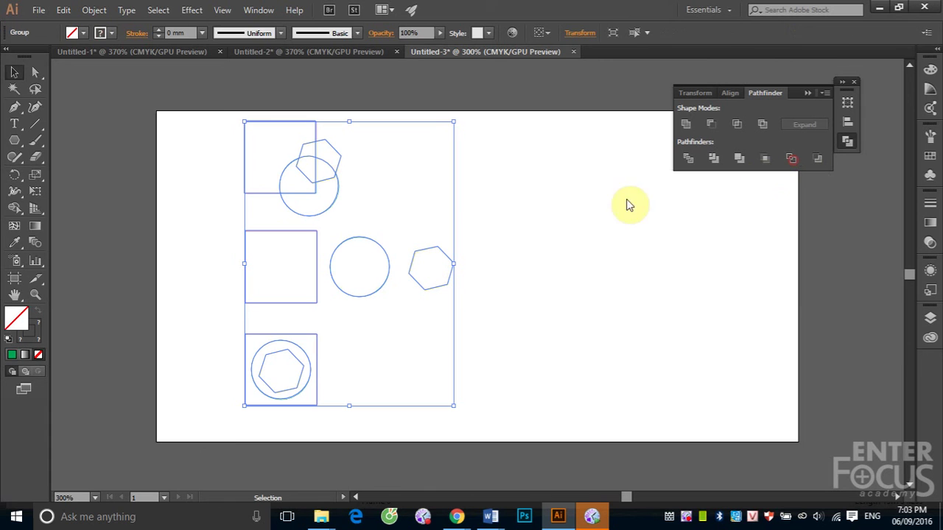
{"action": "left_click", "coordinate": [96, 10]}
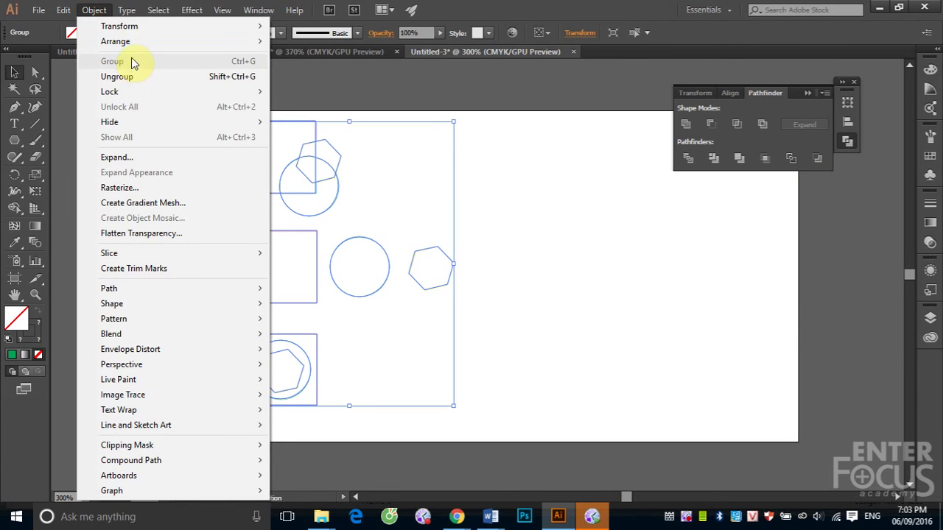
{"action": "left_click", "coordinate": [131, 78]}
{"action": "left_click", "coordinate": [519, 275]}
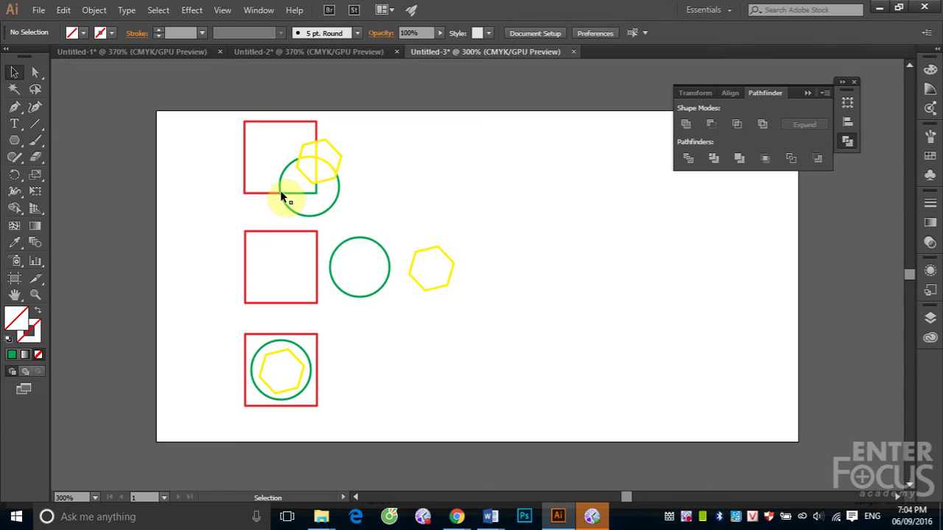
Pull two yellow hexagon segments apart, then delete all the outline pieces.
{"action": "left_click", "coordinate": [309, 145]}
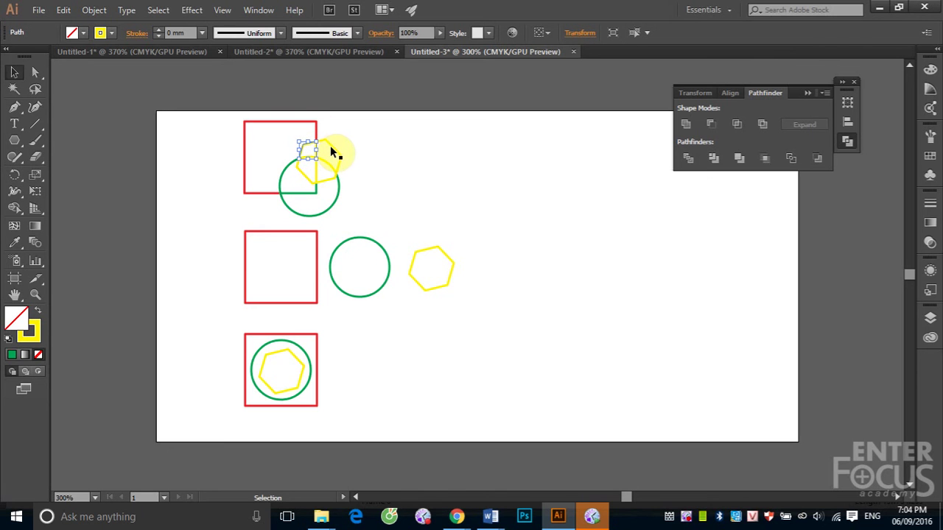
{"action": "left_click_drag", "start_coordinate": [330, 151], "coordinate": [380, 139]}
{"action": "mouse_move", "coordinate": [305, 152]}
{"action": "left_mouse_down"}
{"action": "mouse_move", "coordinate": [343, 131]}
{"action": "mouse_move", "coordinate": [343, 153]}
{"action": "left_mouse_up"}
{"action": "left_click_drag", "start_coordinate": [218, 114], "coordinate": [479, 434]}
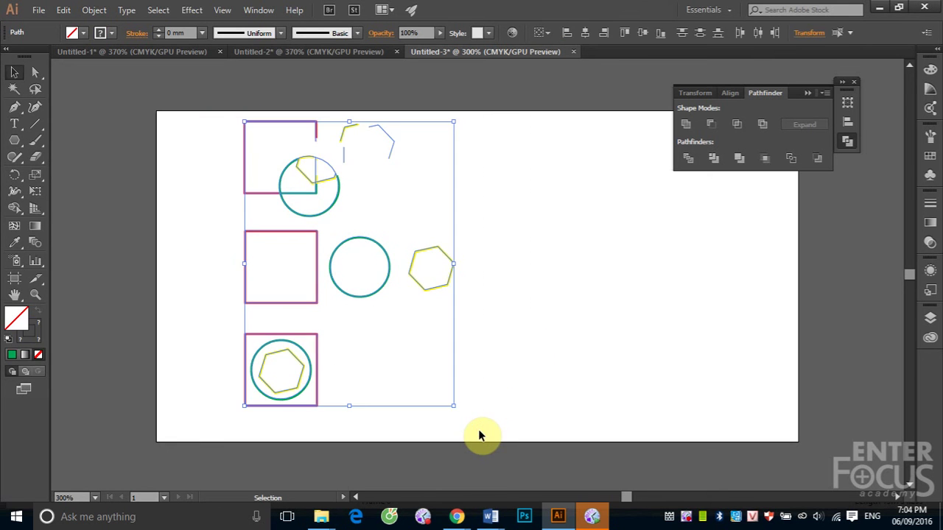
{"action": "key", "text": "Delete"}
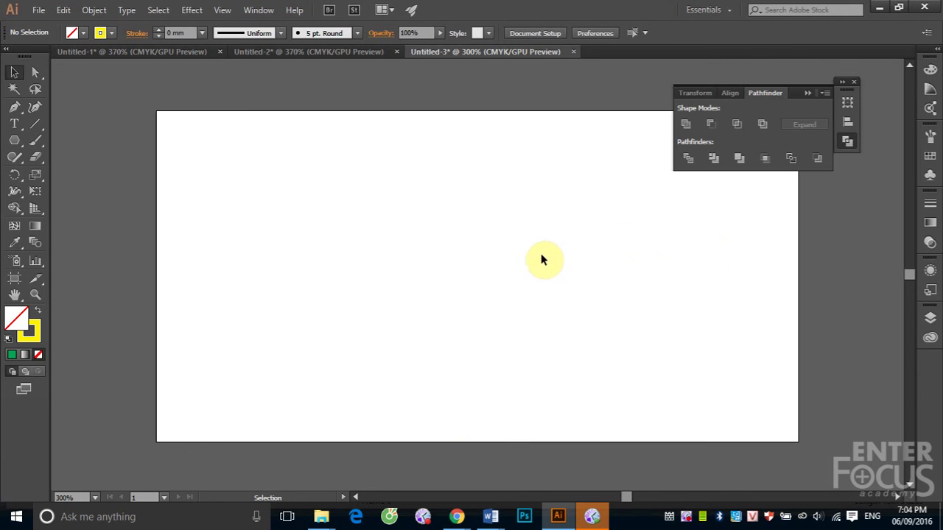
Restore the filled shapes and apply Minus Back to the overlapping top-row trio.
{"action": "key", "text": "ctrl+z"}
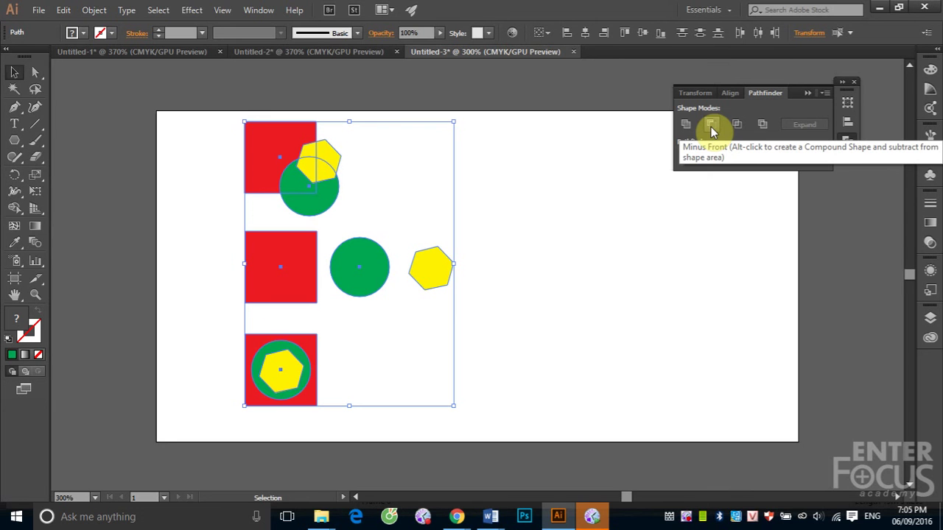
{"action": "left_click", "coordinate": [497, 190]}
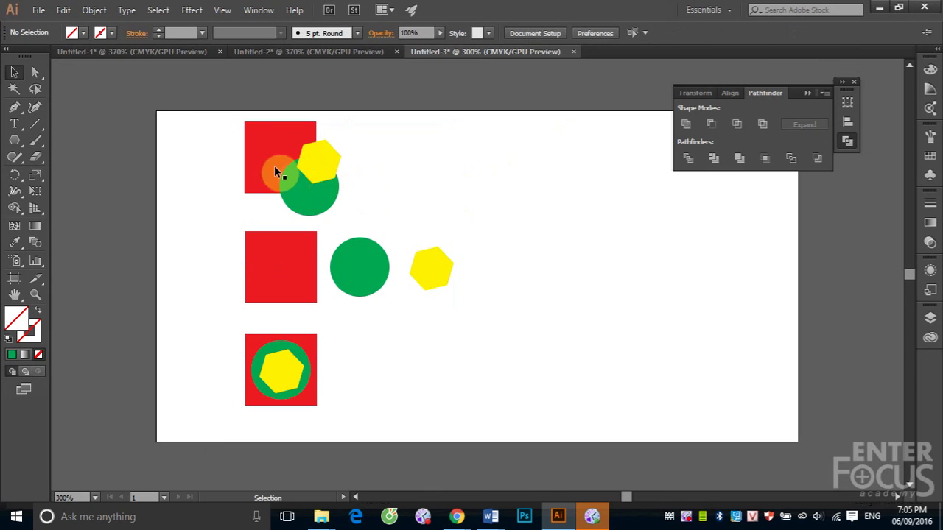
{"action": "left_click_drag", "start_coordinate": [209, 109], "coordinate": [363, 212]}
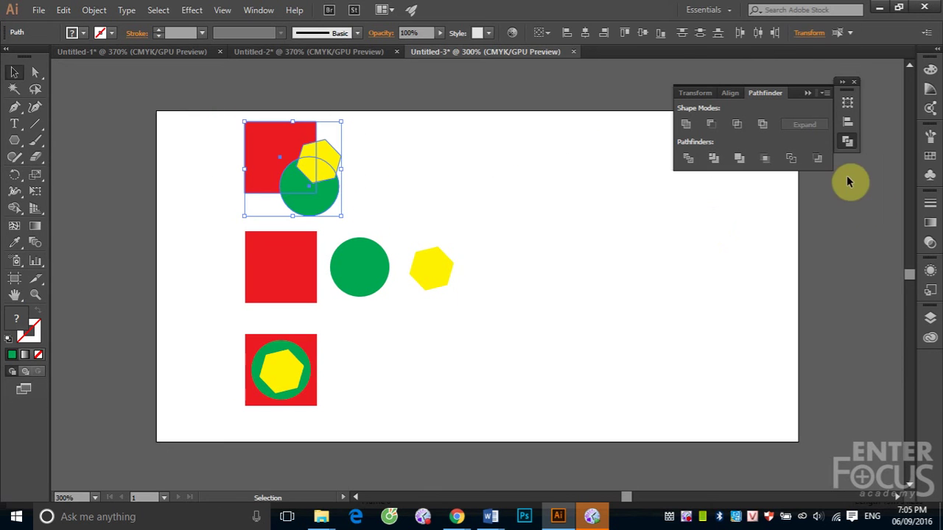
{"action": "left_click", "coordinate": [816, 159]}
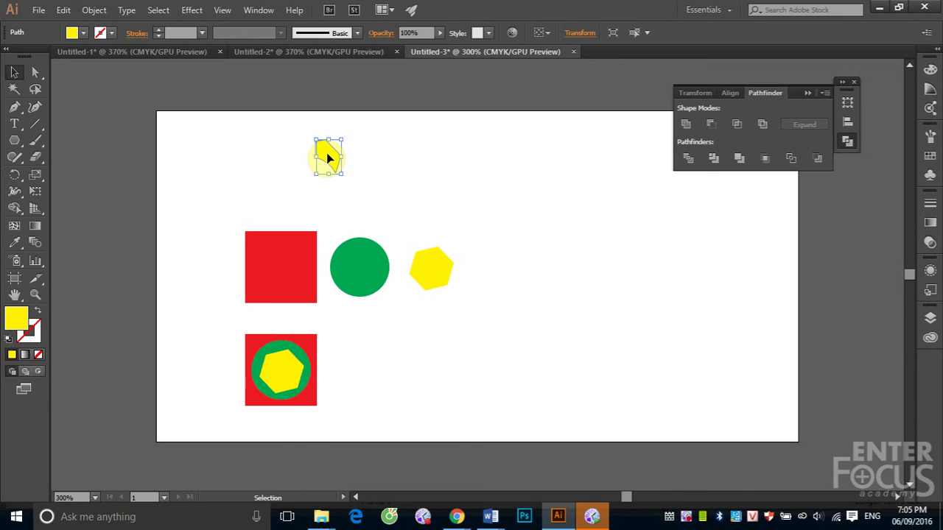
Apply Minus Back to the middle row and to the nested stack.
{"action": "left_click", "coordinate": [365, 176]}
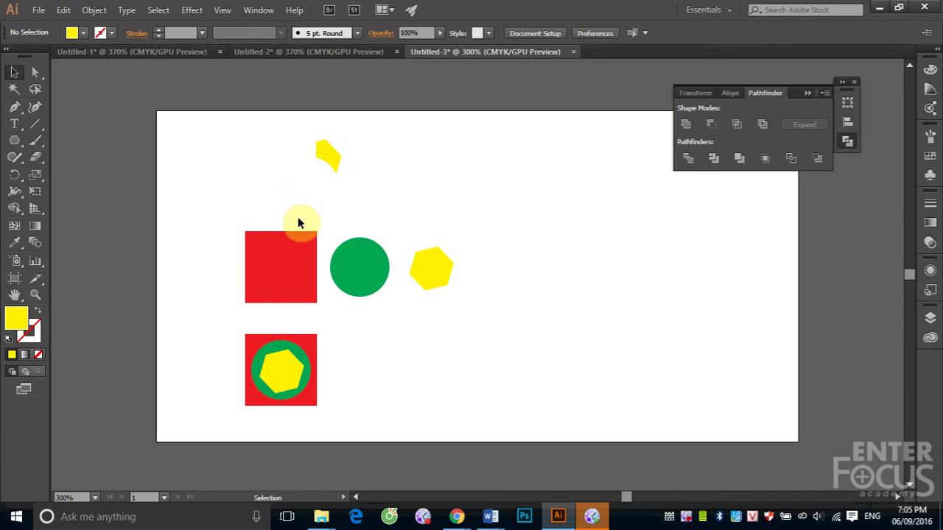
{"action": "left_click_drag", "start_coordinate": [225, 207], "coordinate": [498, 324]}
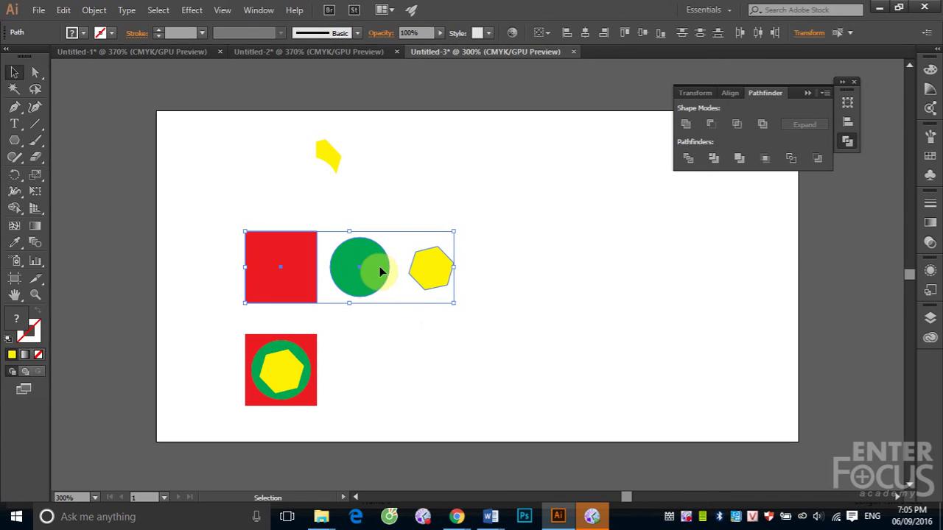
{"action": "left_click", "coordinate": [818, 161]}
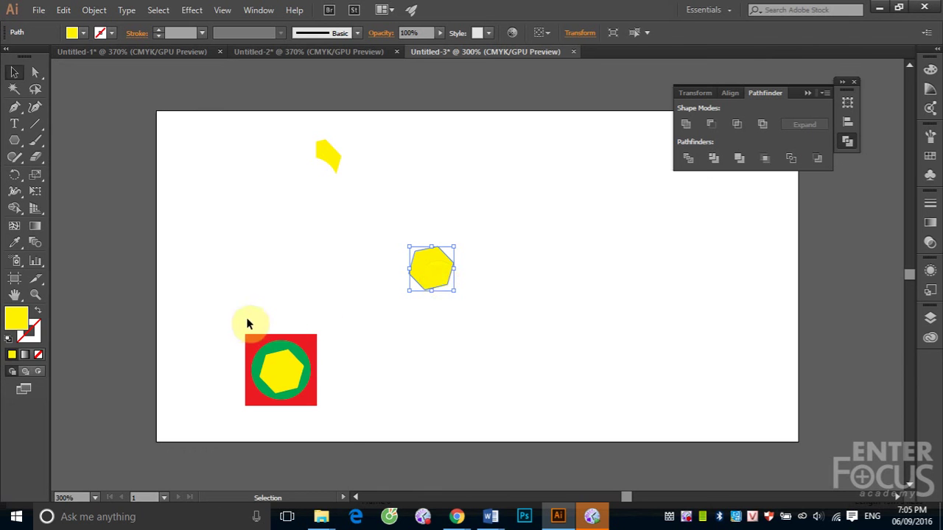
{"action": "left_click_drag", "start_coordinate": [224, 318], "coordinate": [336, 430]}
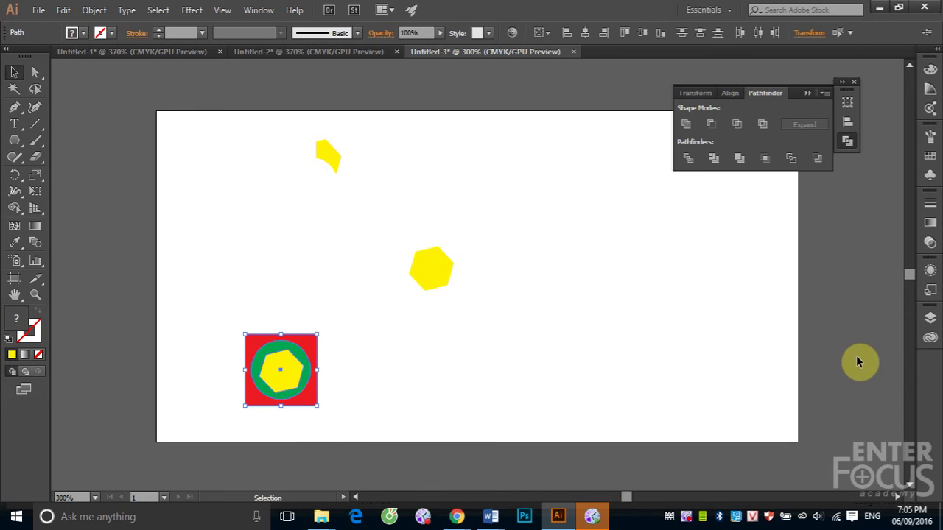
{"action": "left_click", "coordinate": [820, 164]}
{"action": "left_click", "coordinate": [595, 288]}
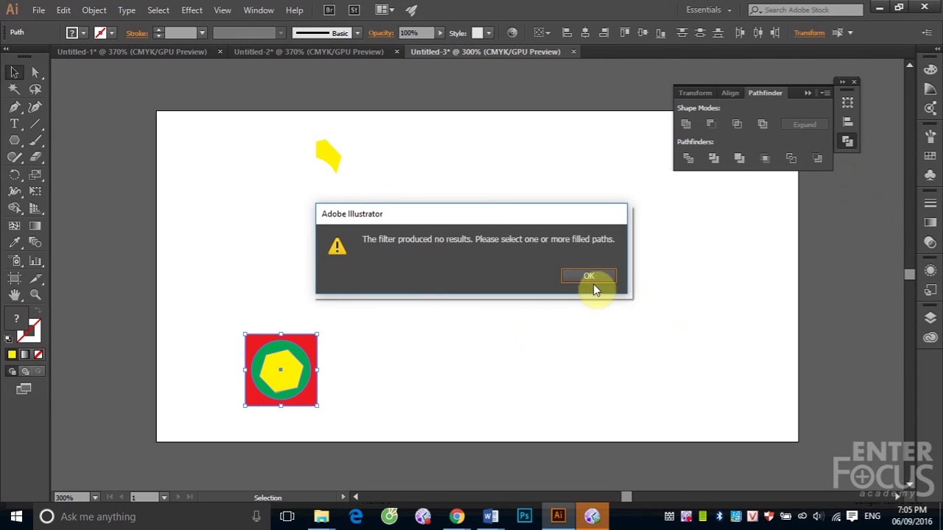
Move the yellow hexagon out of the stack and centre the green circle inside the red square.
{"action": "left_click", "coordinate": [415, 373]}
{"action": "left_click_drag", "start_coordinate": [286, 367], "coordinate": [503, 358]}
{"action": "mouse_move", "coordinate": [291, 369]}
{"action": "left_mouse_down"}
{"action": "mouse_move", "coordinate": [386, 366]}
{"action": "mouse_move", "coordinate": [336, 371]}
{"action": "left_mouse_up"}
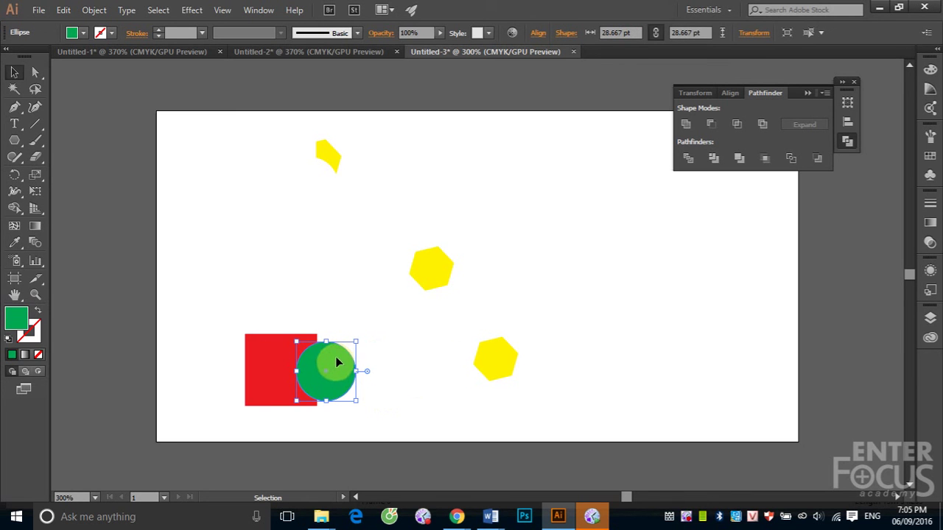
{"action": "mouse_move", "coordinate": [337, 361]}
{"action": "left_mouse_down"}
{"action": "mouse_move", "coordinate": [291, 361]}
{"action": "mouse_move", "coordinate": [344, 370]}
{"action": "left_mouse_up"}
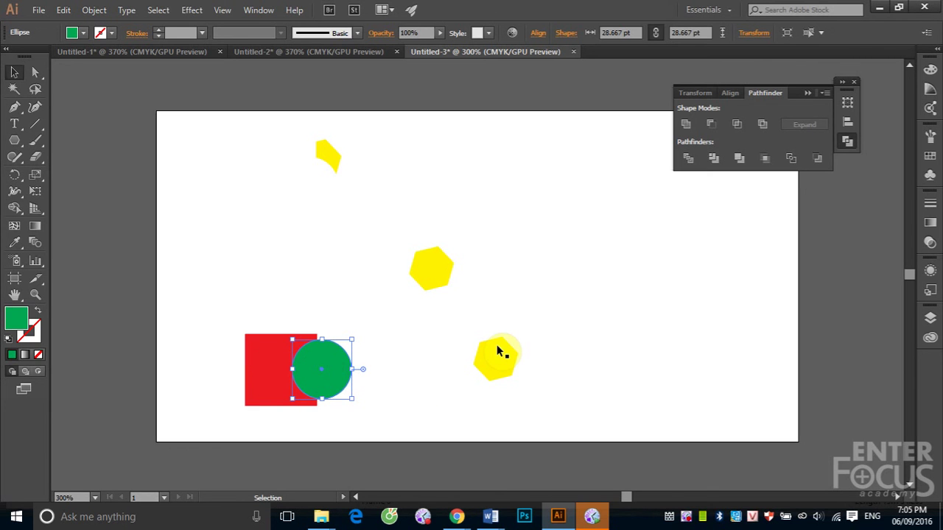
{"action": "left_click_drag", "start_coordinate": [325, 358], "coordinate": [287, 361]}
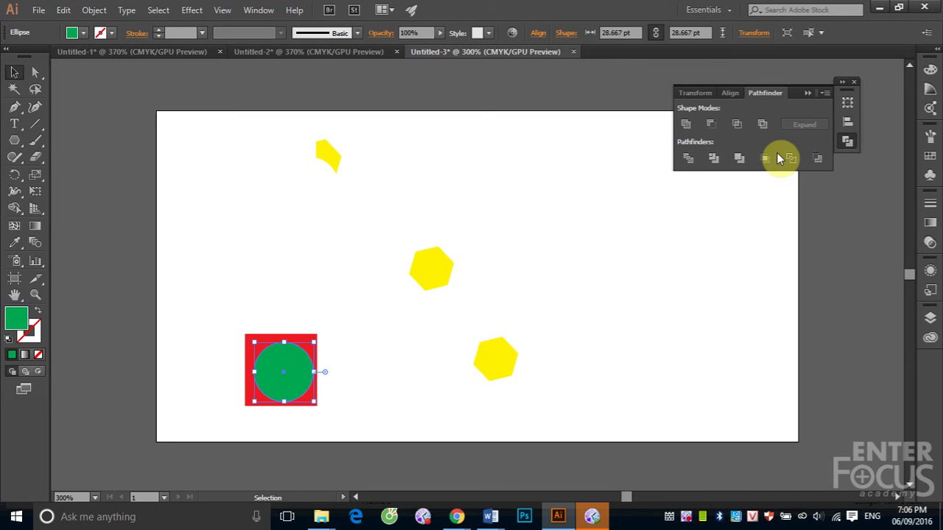
{"action": "mouse_move", "coordinate": [283, 372]}
{"action": "left_mouse_down"}
{"action": "mouse_move", "coordinate": [278, 360]}
{"action": "mouse_move", "coordinate": [289, 361]}
{"action": "left_mouse_up"}
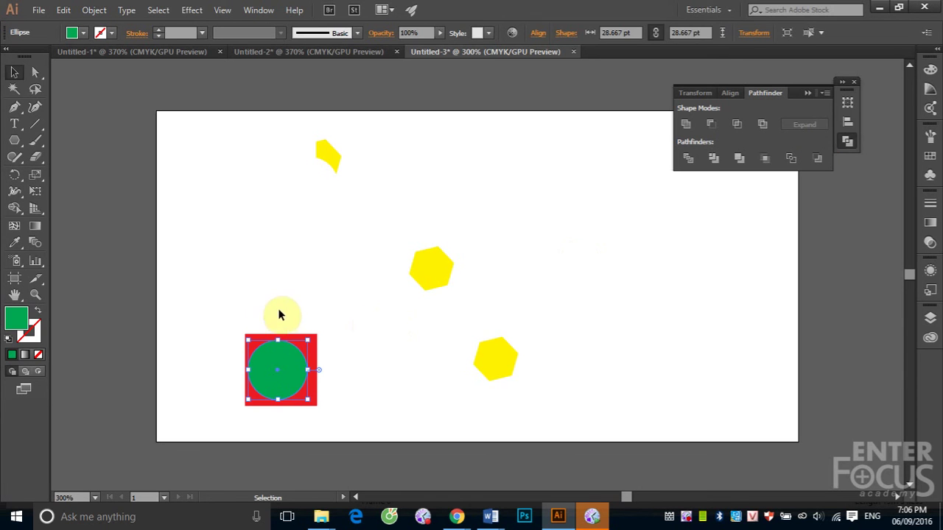
Try Minus Back on the square and circle pair, and dismiss the no-results warning.
{"action": "left_click_drag", "start_coordinate": [223, 314], "coordinate": [346, 428]}
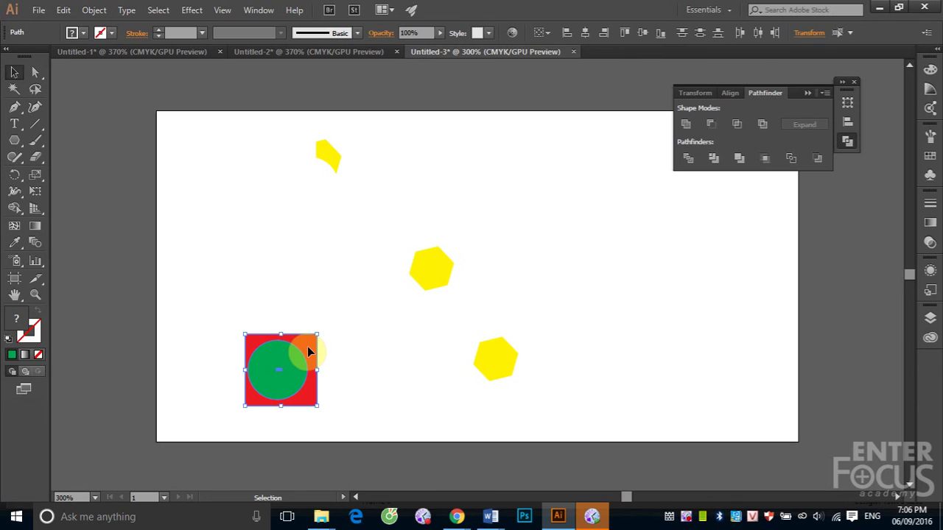
{"action": "left_click", "coordinate": [817, 159]}
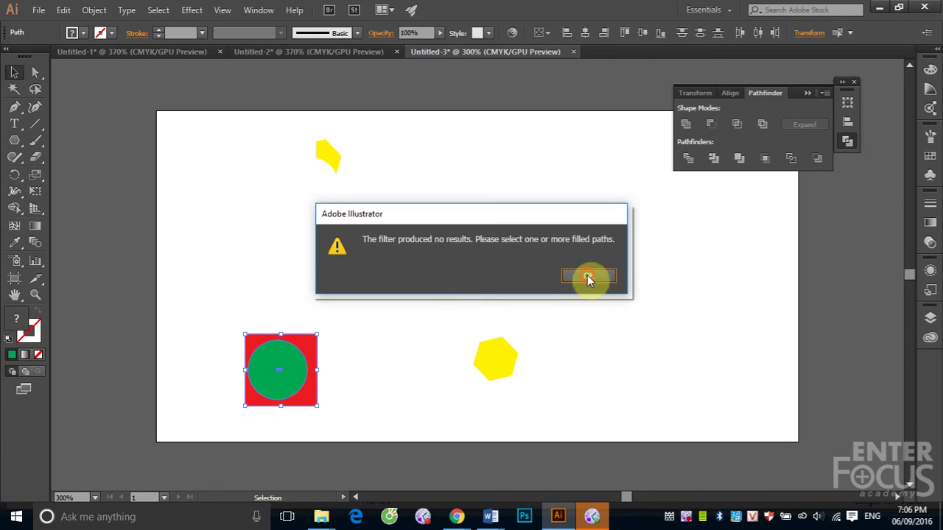
{"action": "left_click", "coordinate": [589, 276]}
{"action": "left_click", "coordinate": [408, 370]}
Send the green circle behind the red square with Ctrl+Shift+[.
{"action": "left_click", "coordinate": [281, 366]}
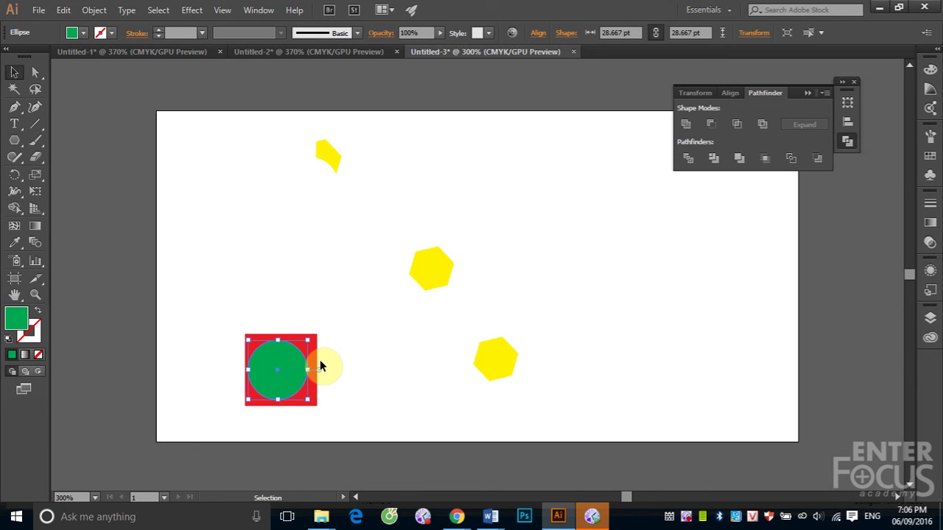
{"action": "key", "text": "ctrl"}
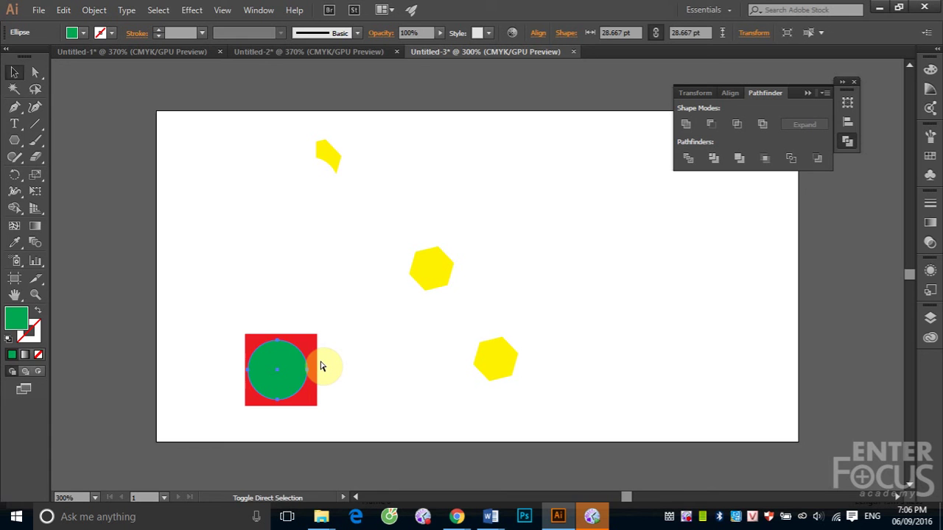
{"action": "key", "text": "ctrl+shift+bracketleft"}
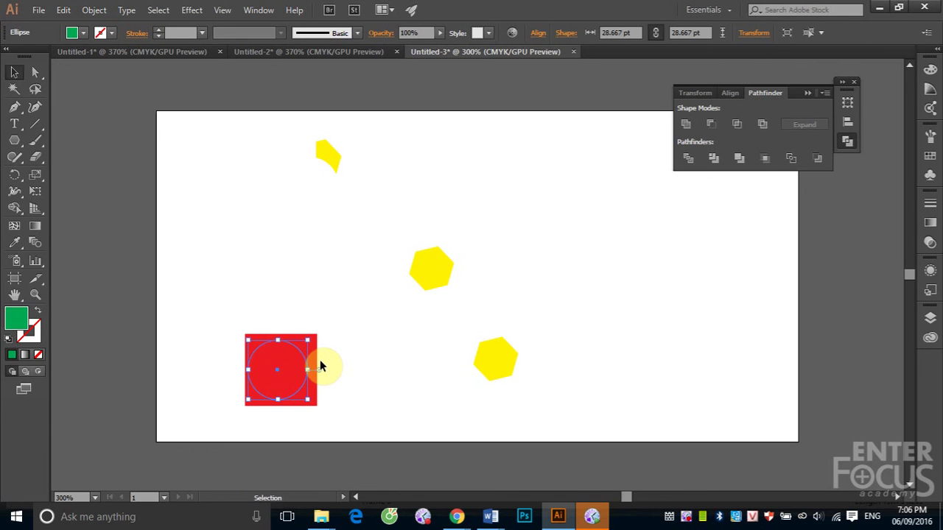
{"action": "left_click", "coordinate": [192, 316]}
Minus Back the circle out of the red square, then delete every shape including the yellow hexagons.
{"action": "left_click_drag", "start_coordinate": [243, 305], "coordinate": [357, 418]}
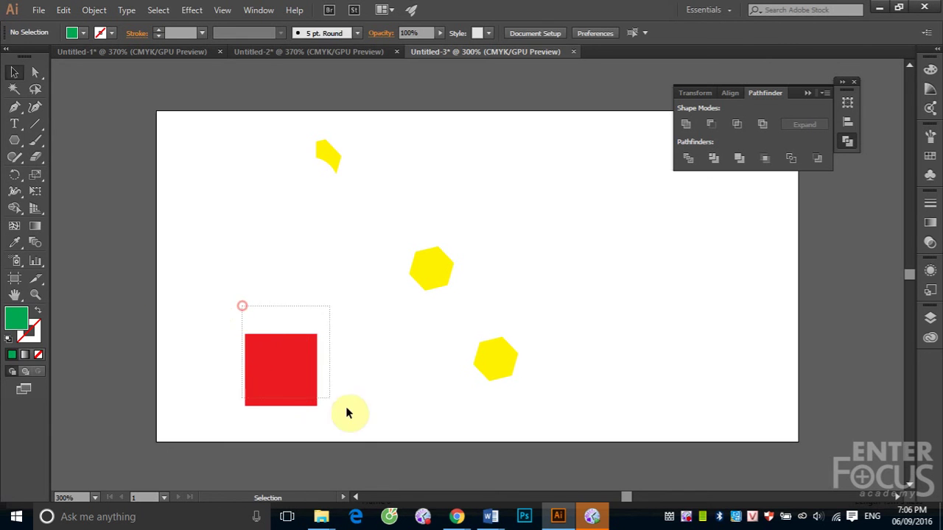
{"action": "left_click", "coordinate": [816, 160]}
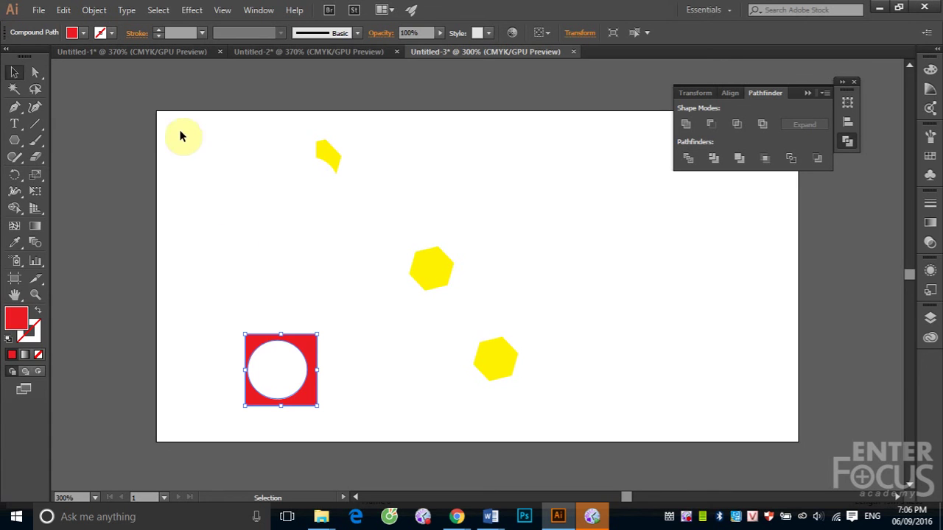
{"action": "left_click_drag", "start_coordinate": [175, 122], "coordinate": [559, 431]}
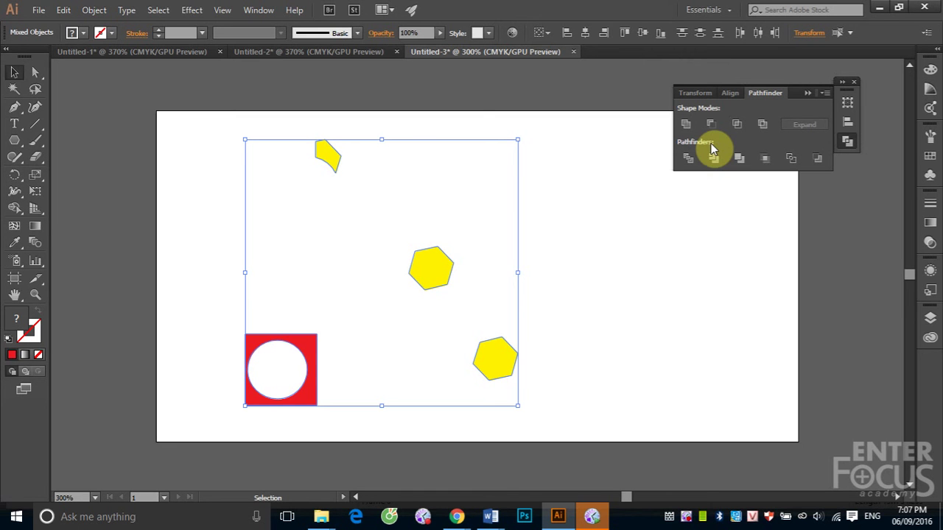
{"action": "left_click_drag", "start_coordinate": [200, 122], "coordinate": [568, 421]}
{"action": "key", "text": "Delete"}
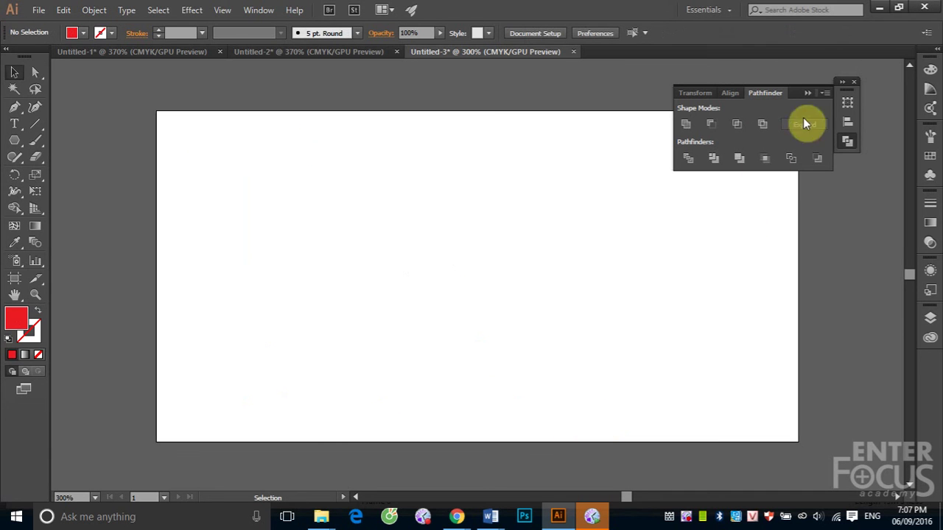
Draw a tall 8.333 × 81 pt red bar on the artboard's left, undoing a stray duplicate.
{"action": "left_click", "coordinate": [807, 94]}
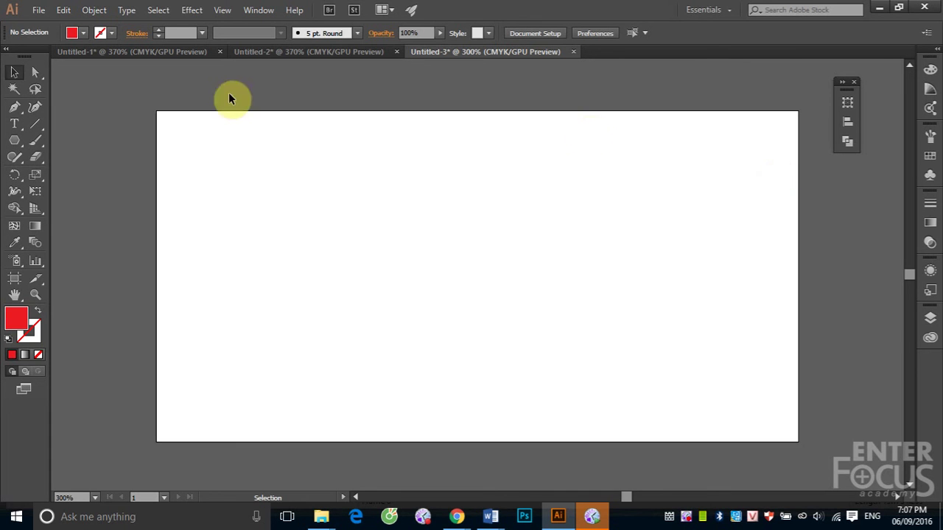
{"action": "left_click", "coordinate": [15, 141]}
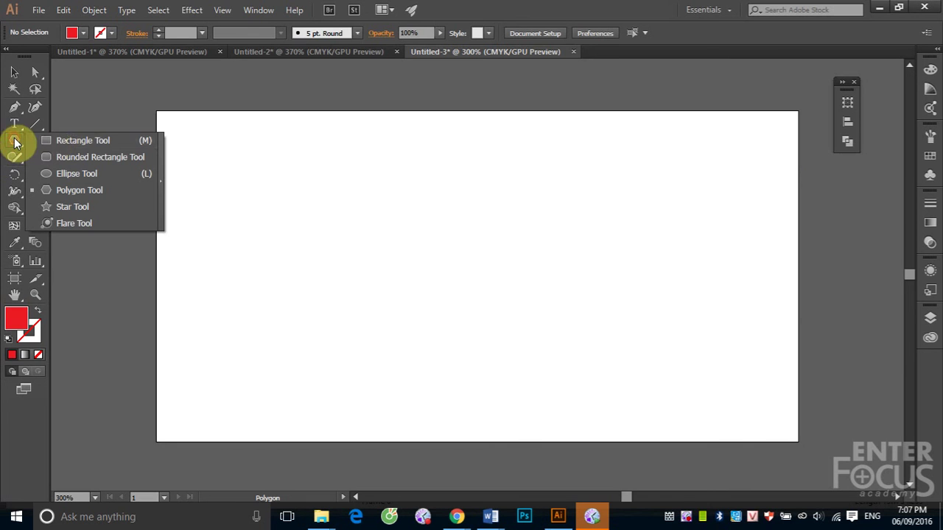
{"action": "left_click", "coordinate": [68, 142]}
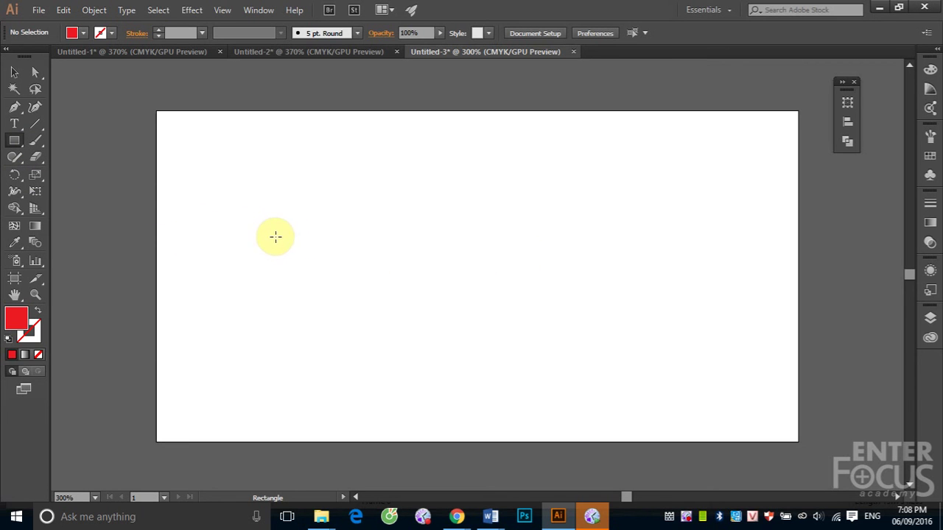
{"action": "mouse_move", "coordinate": [257, 203]}
{"action": "left_mouse_down"}
{"action": "mouse_move", "coordinate": [279, 322]}
{"action": "mouse_move", "coordinate": [274, 371]}
{"action": "left_mouse_up"}
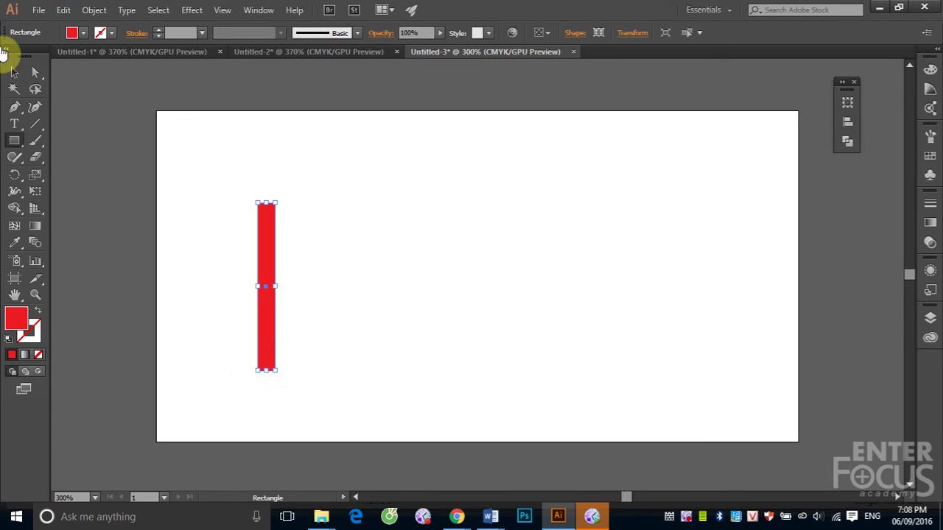
{"action": "left_click", "coordinate": [14, 72]}
{"action": "key", "text": "v"}
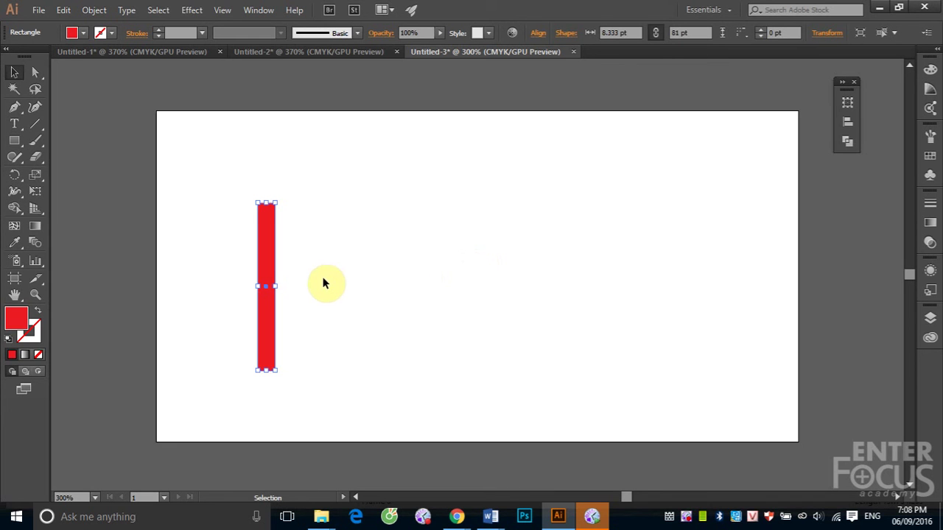
{"action": "left_click_drag", "start_coordinate": [270, 267], "coordinate": [316, 260]}
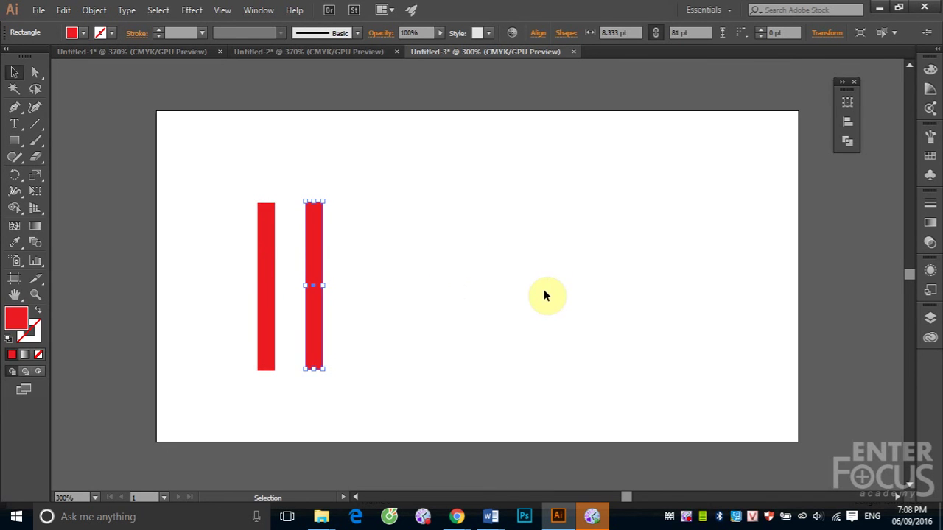
{"action": "key", "text": "ctrl+z"}
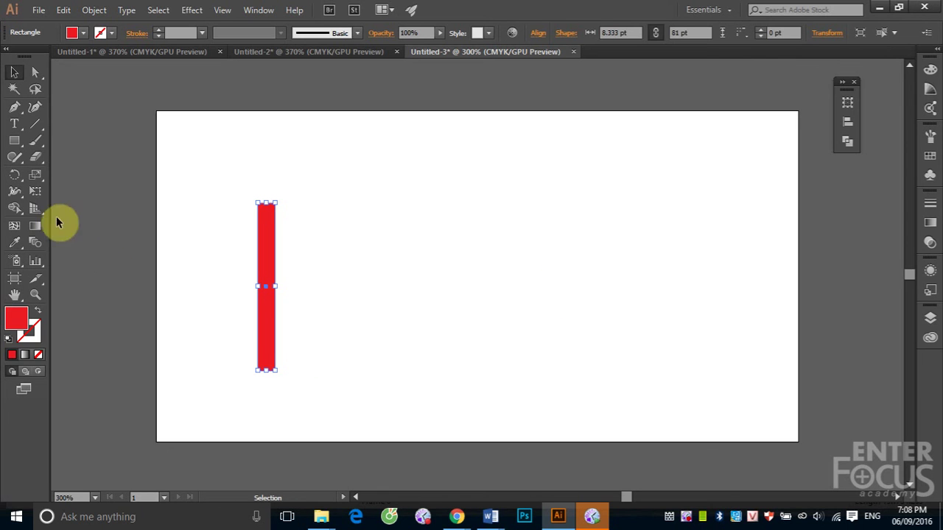
Add a copy of the bar rotated 90° with the Rotate dialog.
{"action": "double_click", "coordinate": [15, 178]}
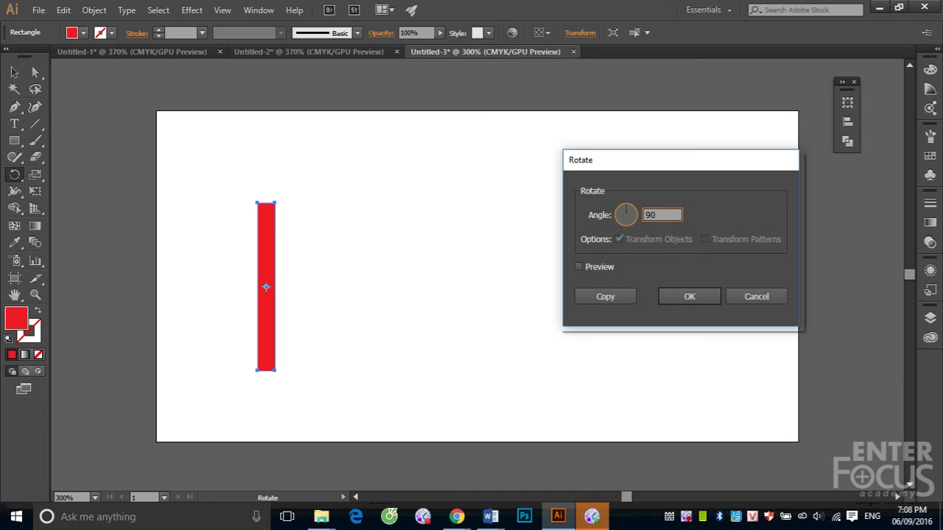
{"action": "left_click", "coordinate": [579, 267]}
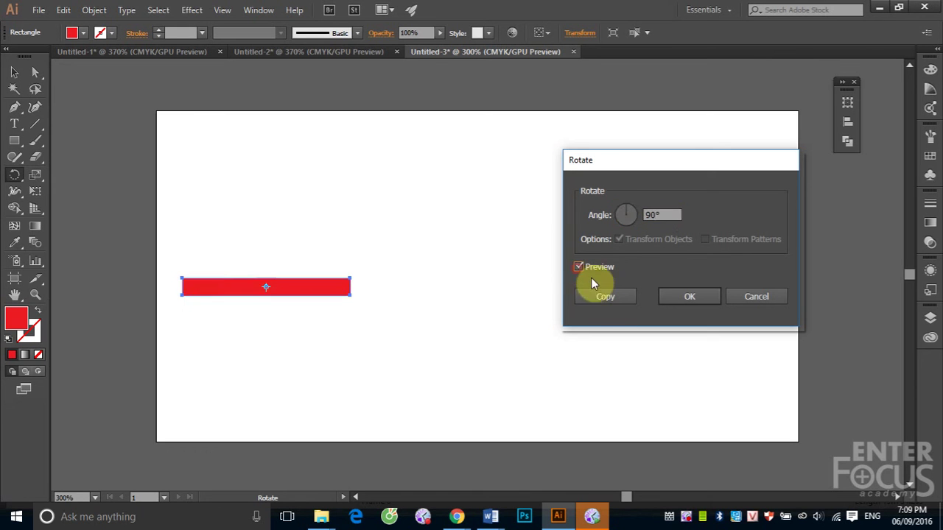
{"action": "left_click", "coordinate": [600, 299]}
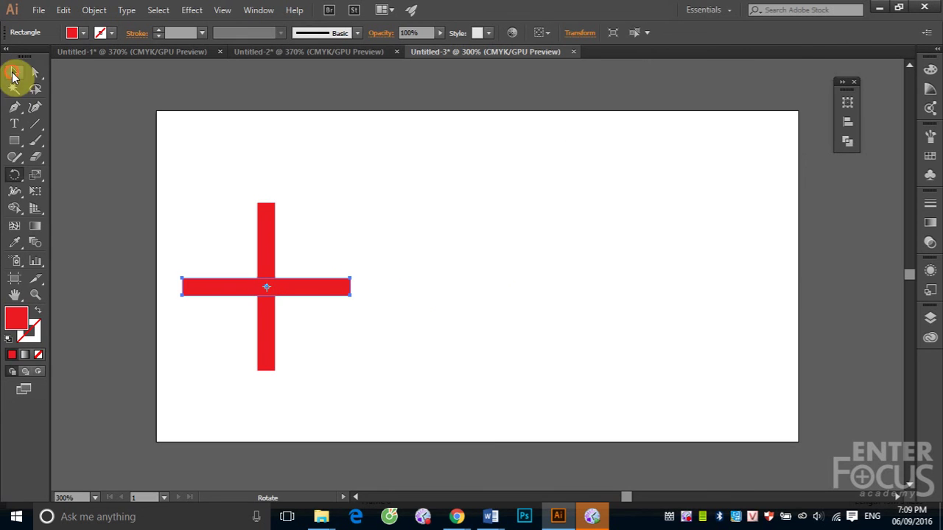
Select both bars, making the vertical bar the key object.
{"action": "left_click", "coordinate": [14, 72]}
{"action": "left_click", "coordinate": [387, 191]}
{"action": "left_click", "coordinate": [320, 293]}
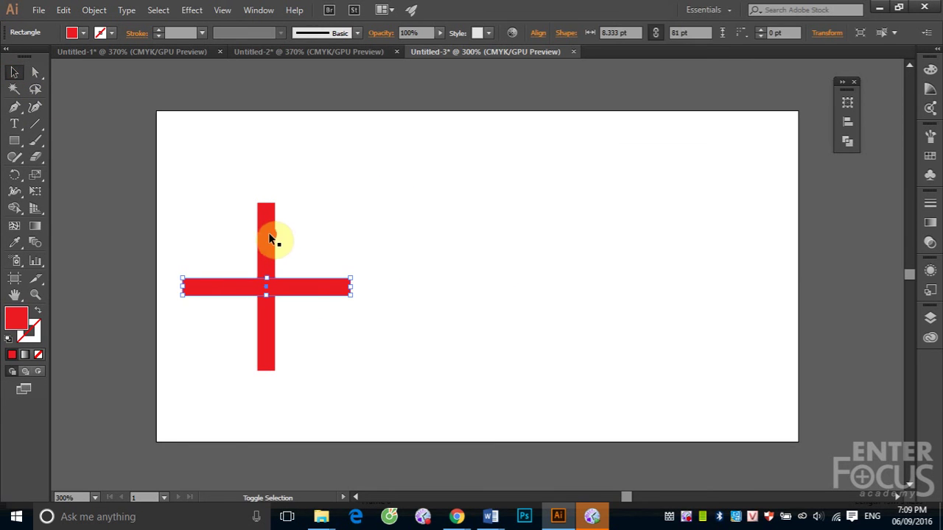
{"action": "left_click", "coordinate": [269, 238], "text": "shift"}
{"action": "left_click", "coordinate": [270, 238]}
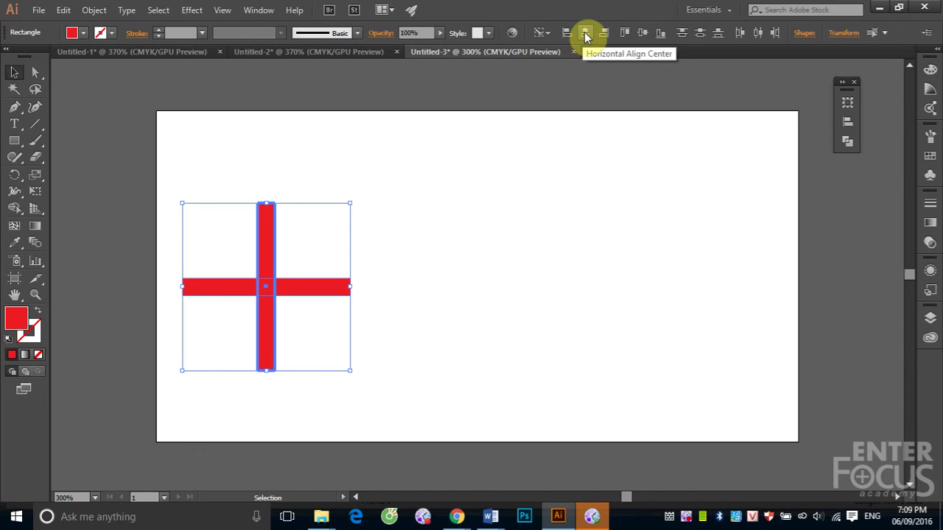
Align the crossbar to the top of the vertical stem to form a T.
{"action": "left_click", "coordinate": [623, 33]}
{"action": "left_click", "coordinate": [473, 180]}
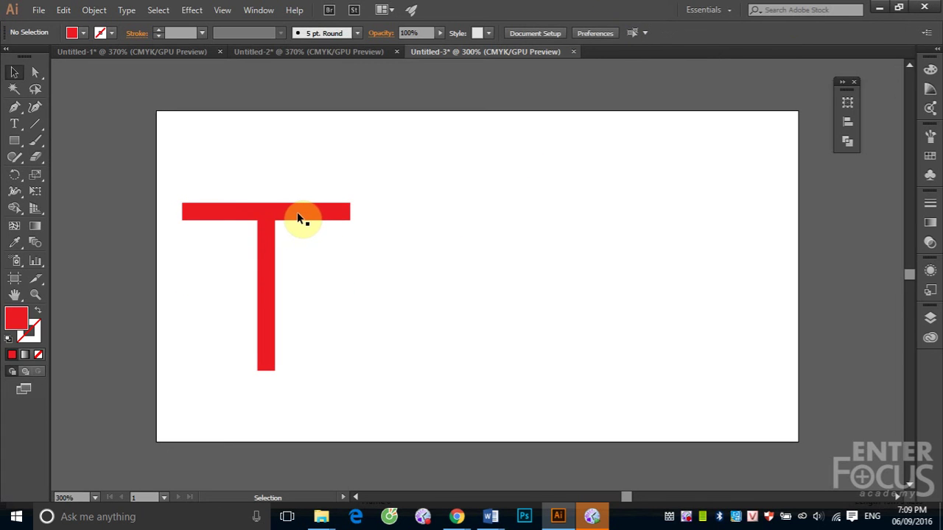
{"action": "left_click", "coordinate": [301, 218]}
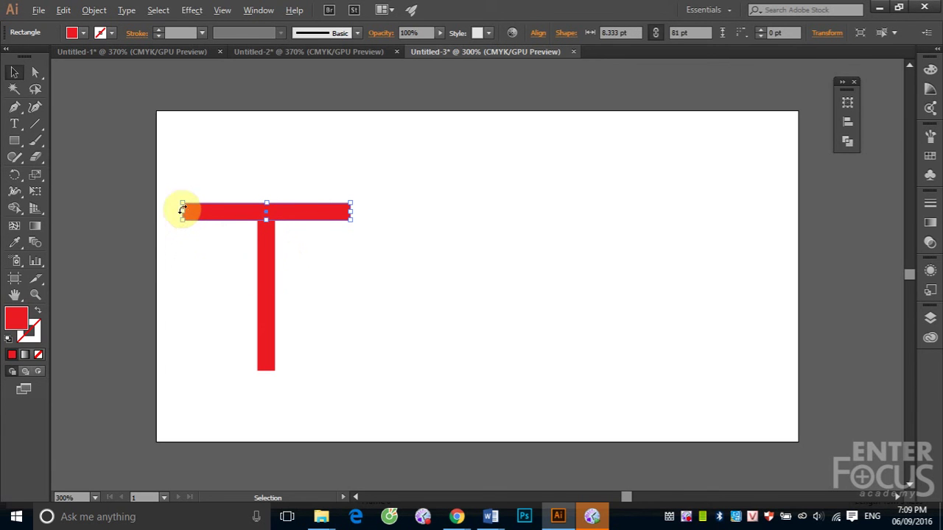
Alt-drag the top bar's side handle to shorten it evenly, then select both bars.
{"action": "left_click_drag", "start_coordinate": [185, 213], "coordinate": [211, 211]}
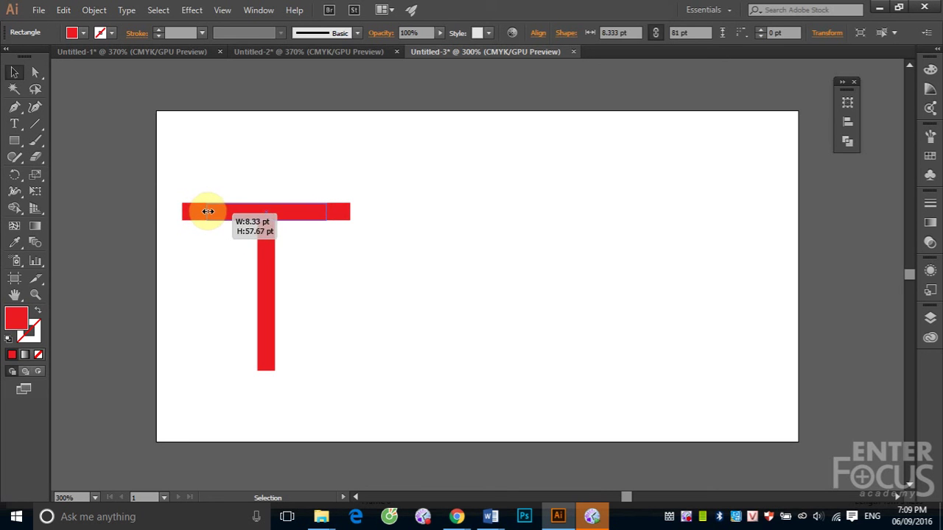
{"action": "left_click_drag", "start_coordinate": [212, 212], "coordinate": [207, 212]}
{"action": "left_click", "coordinate": [429, 298]}
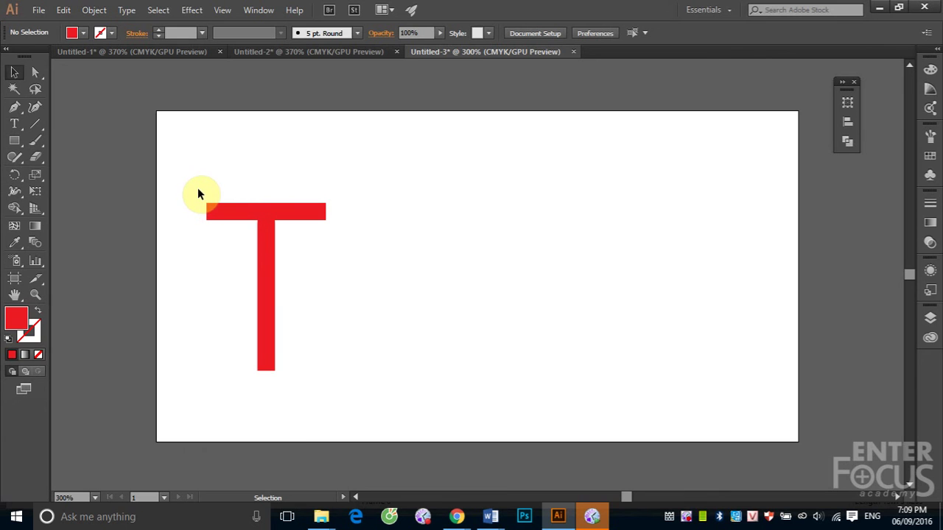
{"action": "left_click_drag", "start_coordinate": [195, 193], "coordinate": [372, 383]}
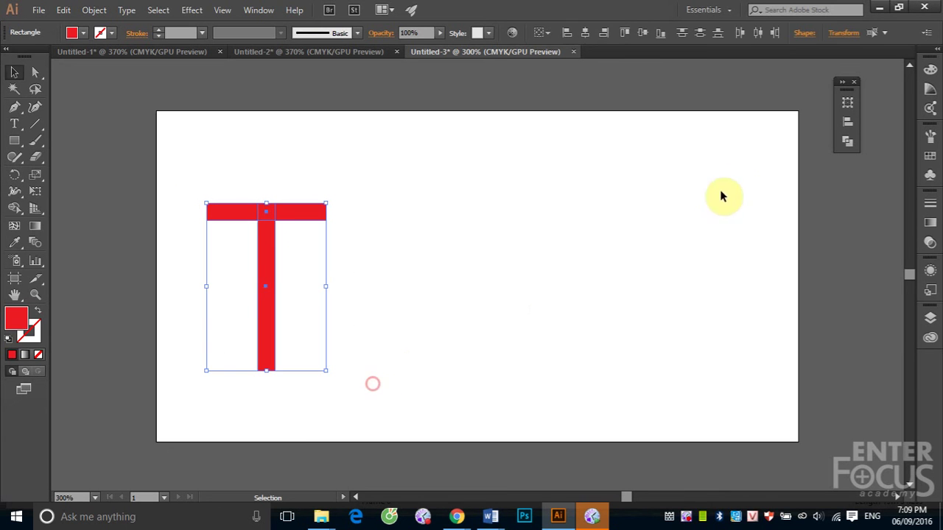
Unite the two bars into a single T and move it onto the upper-left pasteboard.
{"action": "left_click", "coordinate": [847, 141]}
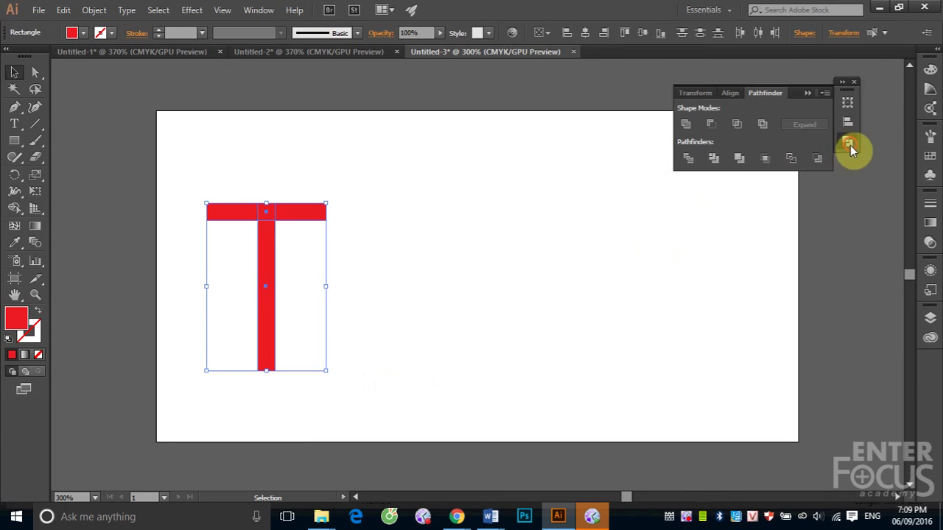
{"action": "left_click", "coordinate": [686, 124]}
{"action": "left_click", "coordinate": [402, 207]}
{"action": "left_click_drag", "start_coordinate": [307, 214], "coordinate": [178, 95]}
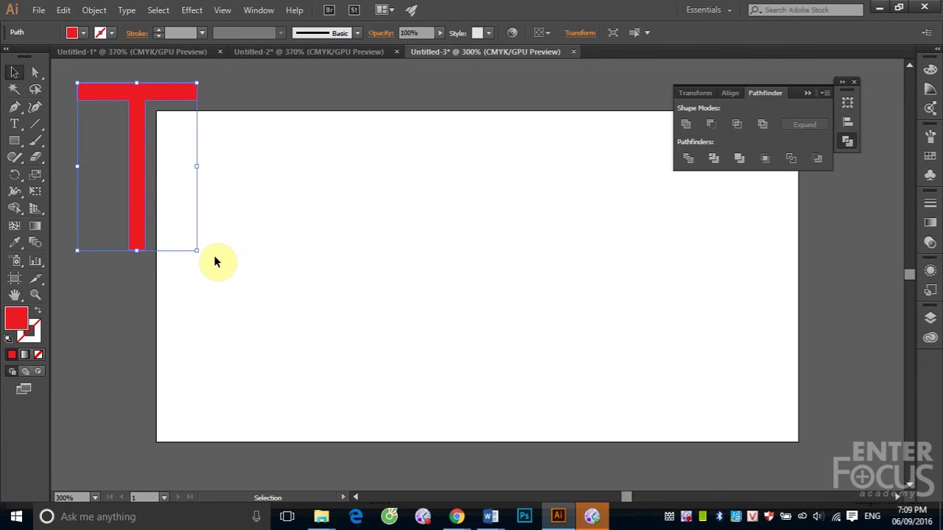
{"action": "key", "text": "a"}
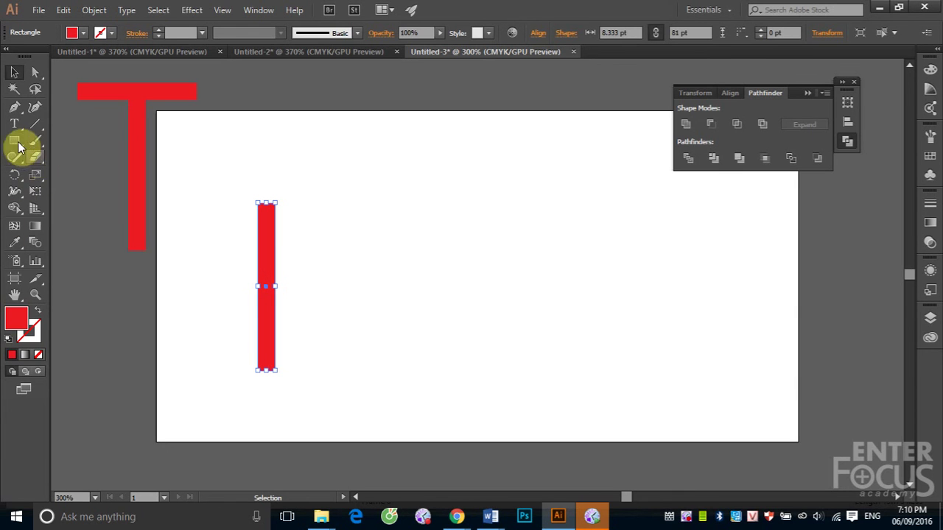
Add a copy of the red bar sheared 15° horizontally, pivoting on its bottom-left corner.
{"action": "left_click", "coordinate": [15, 180]}
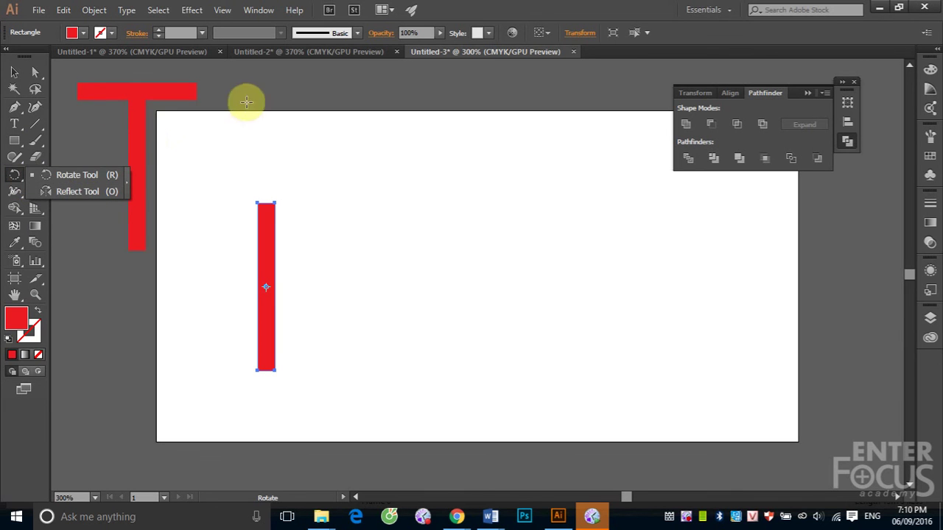
{"action": "left_click", "coordinate": [37, 179]}
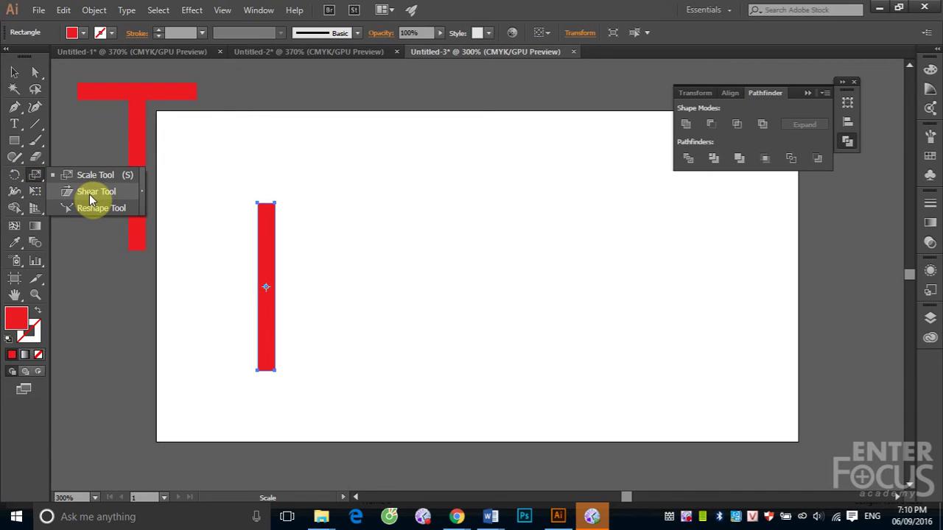
{"action": "left_click", "coordinate": [89, 193]}
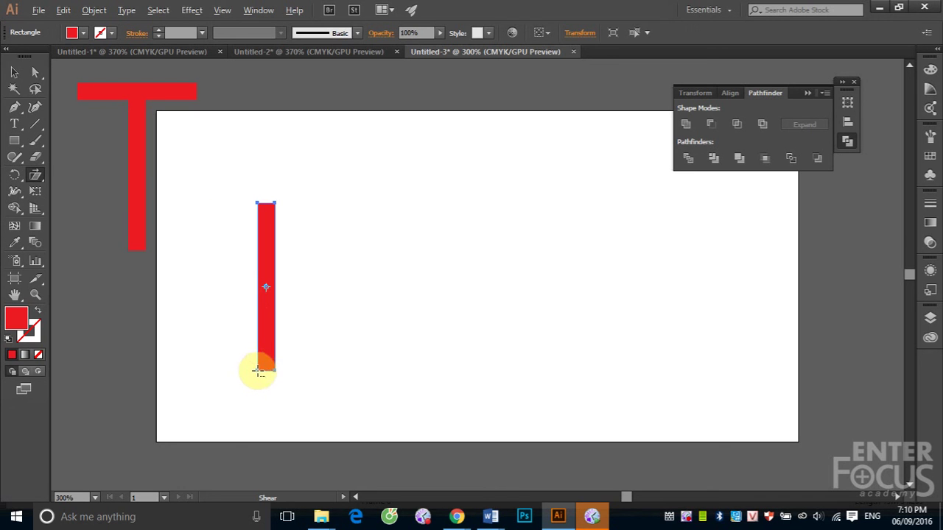
{"action": "left_click", "coordinate": [259, 372], "text": "alt"}
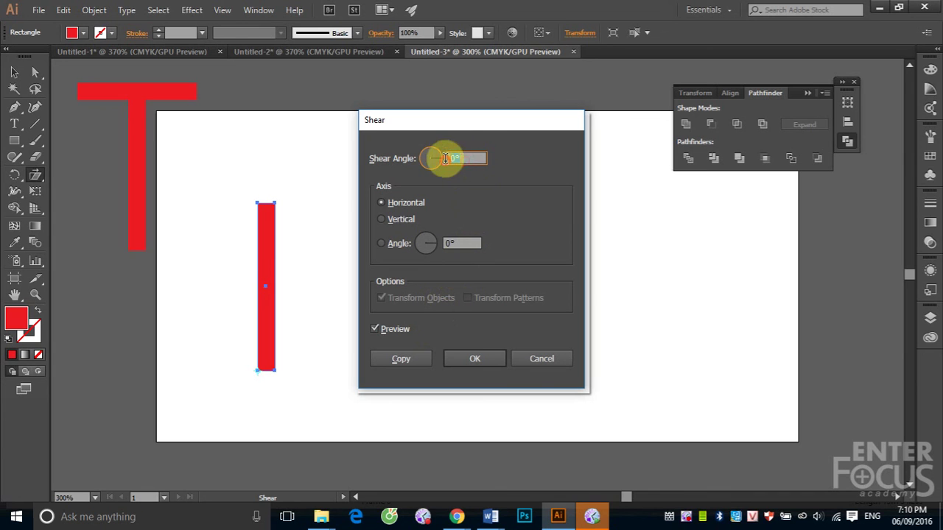
{"action": "type", "text": "15"}
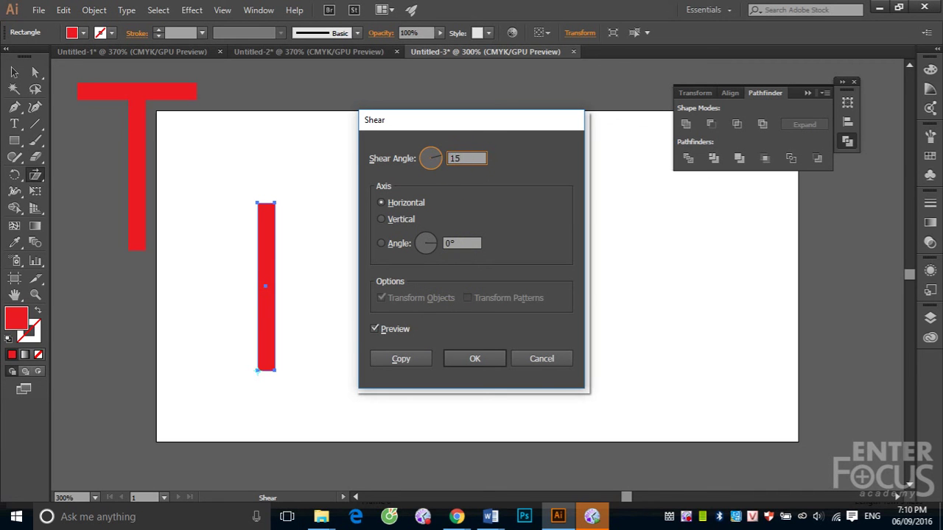
{"action": "left_click", "coordinate": [374, 329]}
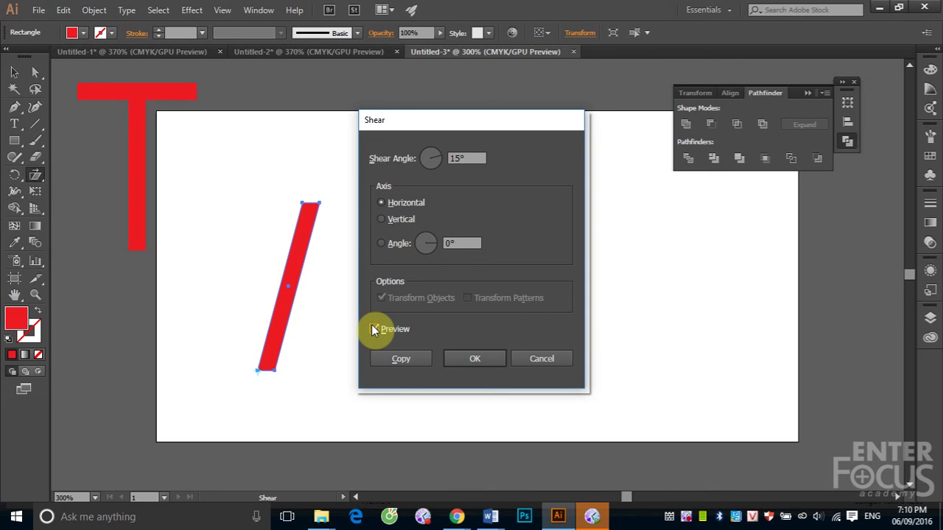
{"action": "left_click", "coordinate": [397, 358]}
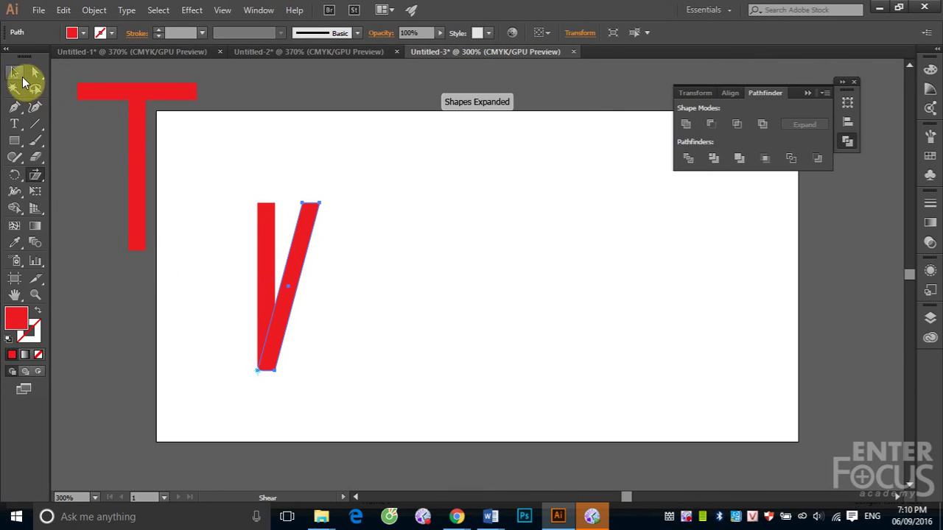
{"action": "left_click", "coordinate": [14, 72]}
{"action": "left_click", "coordinate": [179, 278]}
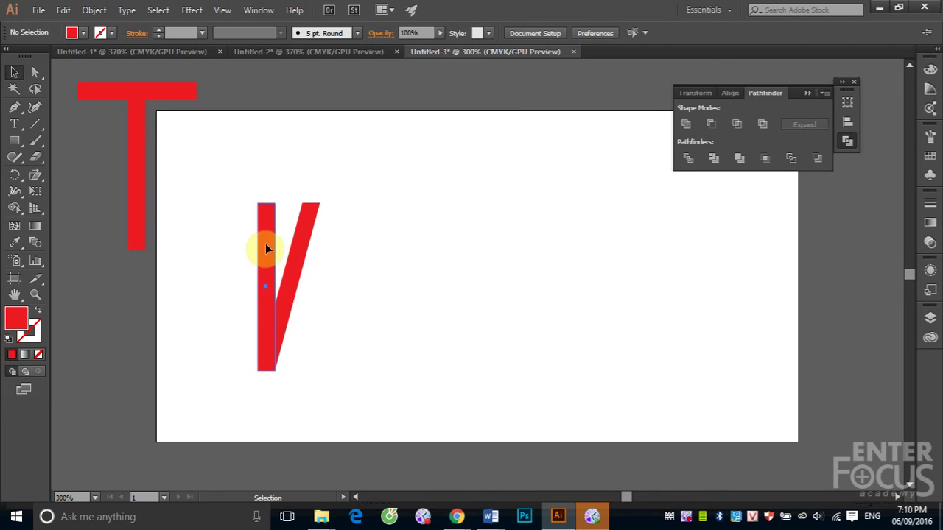
Shear the upright red bar by -15° so both bars lean into a V.
{"action": "left_click", "coordinate": [265, 243]}
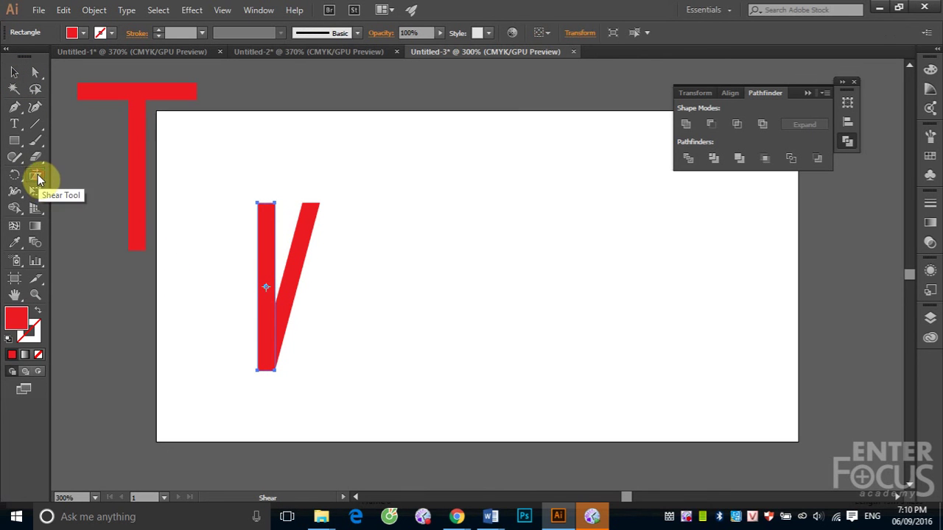
{"action": "double_click", "coordinate": [35, 177]}
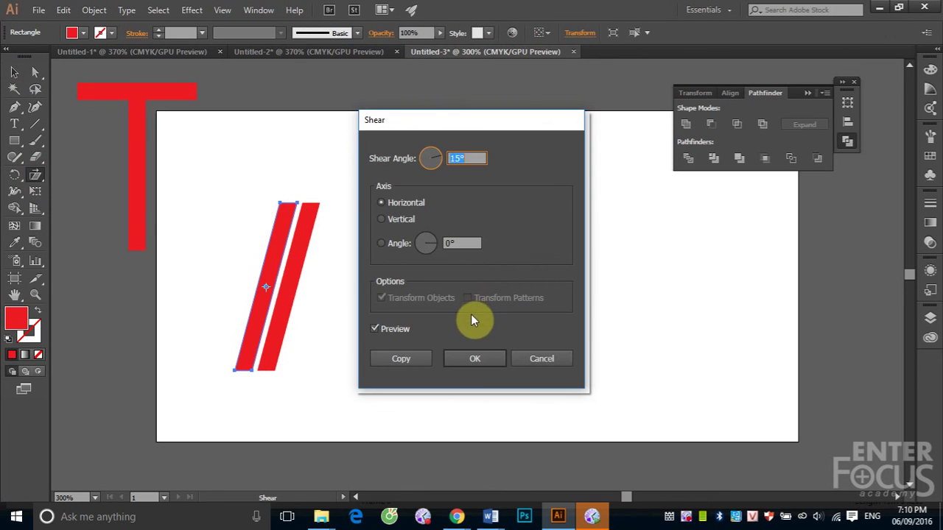
{"action": "left_click", "coordinate": [527, 359]}
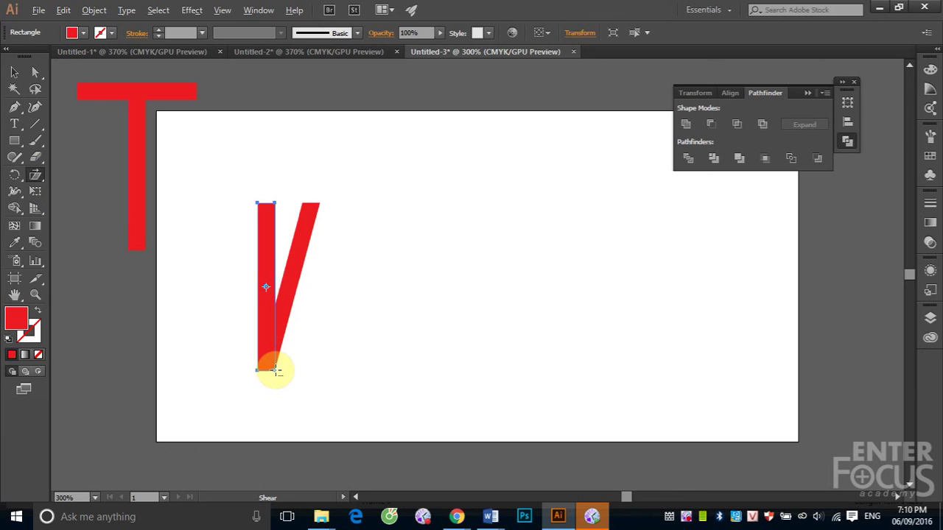
{"action": "left_click", "coordinate": [275, 371], "text": "alt"}
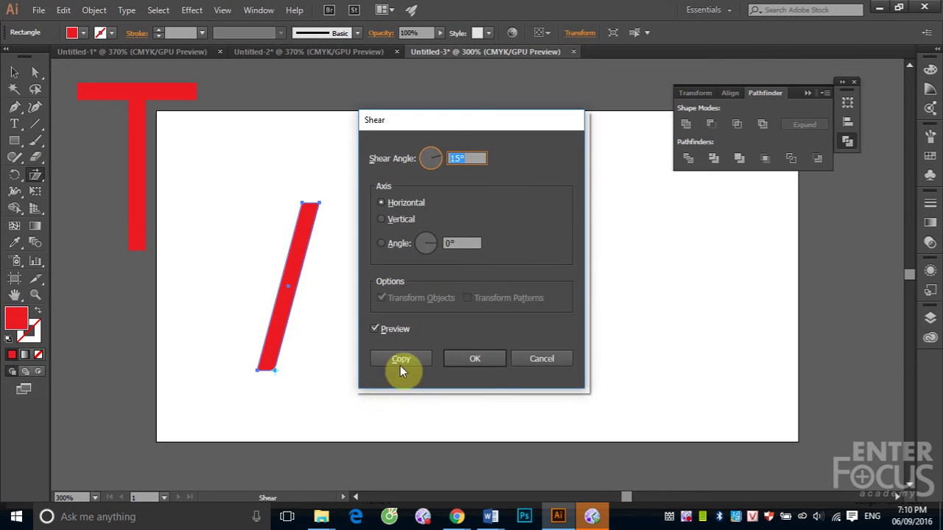
{"action": "left_click", "coordinate": [450, 157]}
{"action": "type", "text": "-"}
{"action": "left_click", "coordinate": [374, 330]}
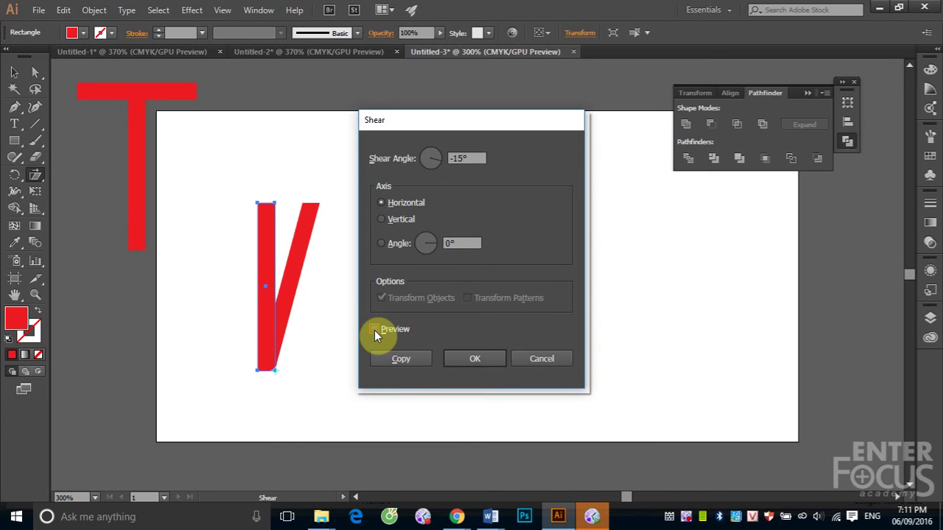
{"action": "left_click", "coordinate": [375, 329]}
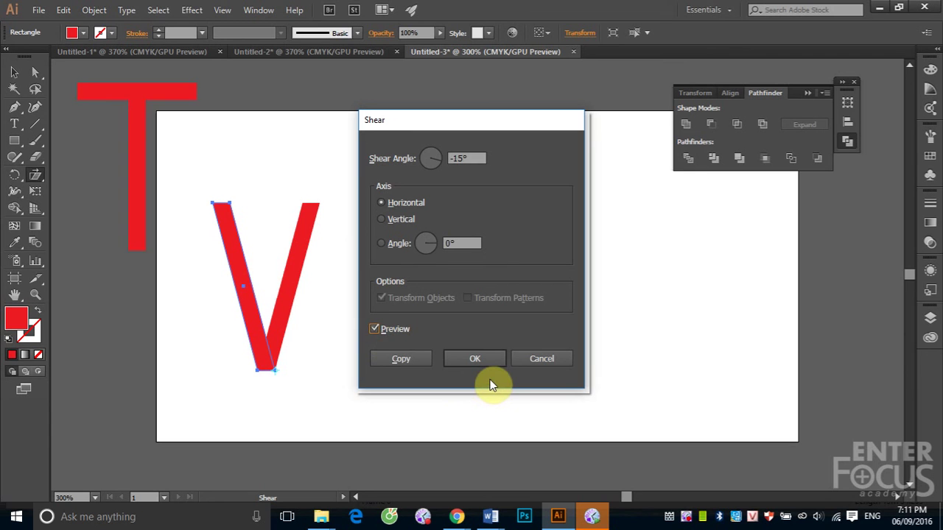
{"action": "left_click", "coordinate": [482, 358]}
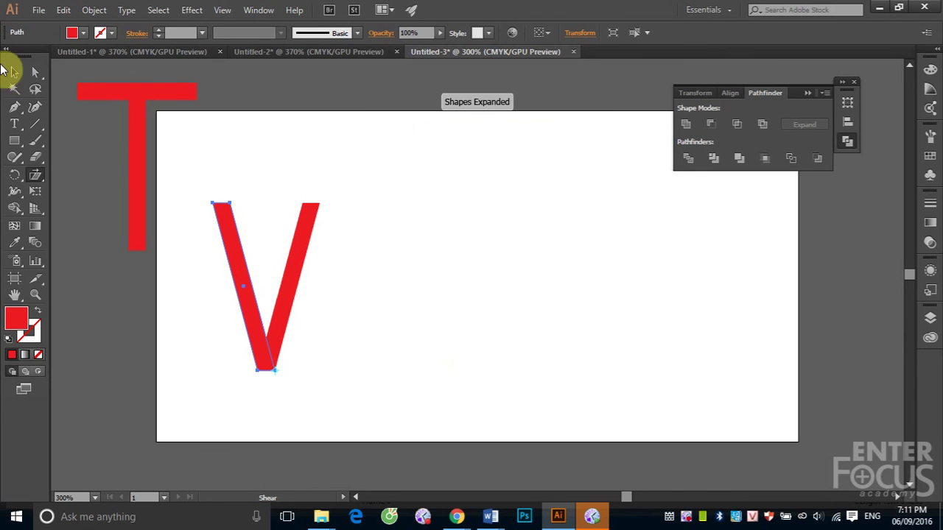
Unite both bars into a single V shape and move it up beside the T.
{"action": "left_click", "coordinate": [14, 72]}
{"action": "left_click", "coordinate": [344, 197]}
{"action": "left_click_drag", "start_coordinate": [193, 182], "coordinate": [421, 413]}
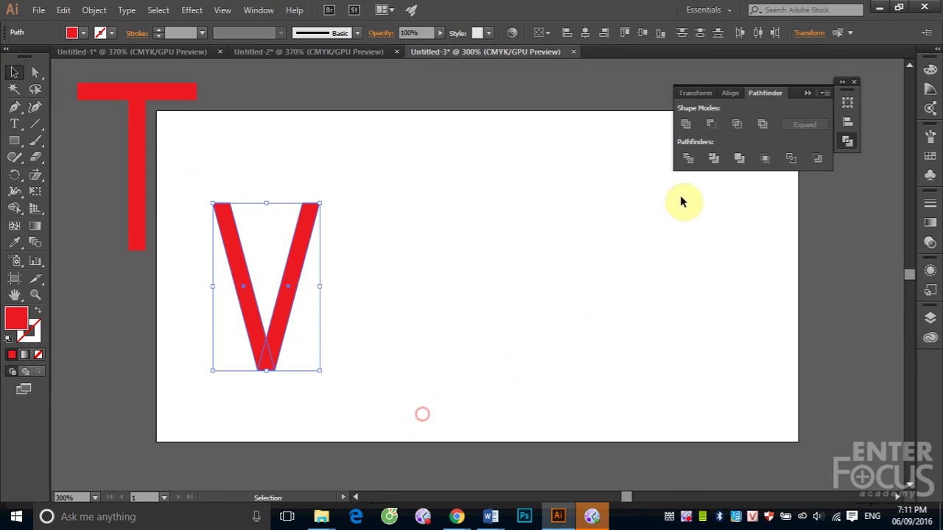
{"action": "left_click", "coordinate": [685, 125]}
{"action": "left_click_drag", "start_coordinate": [289, 274], "coordinate": [286, 169]}
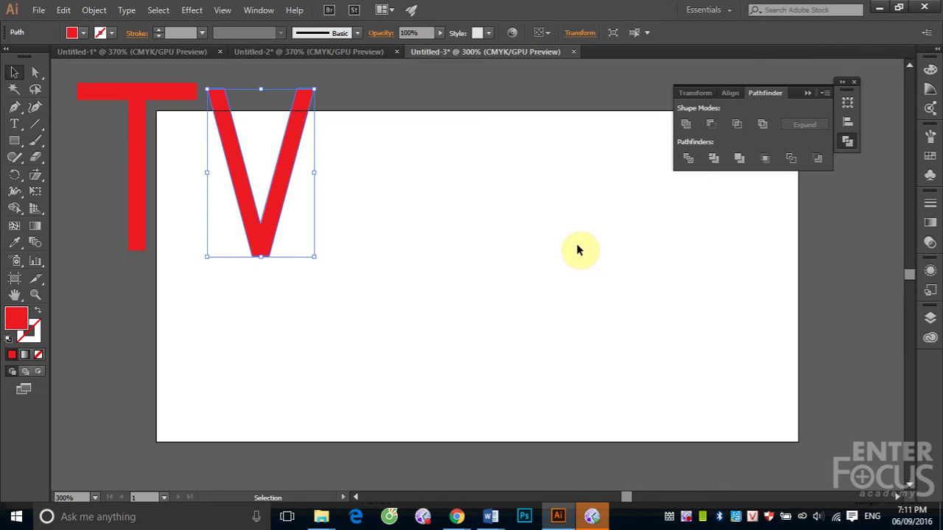
{"action": "left_click", "coordinate": [14, 141]}
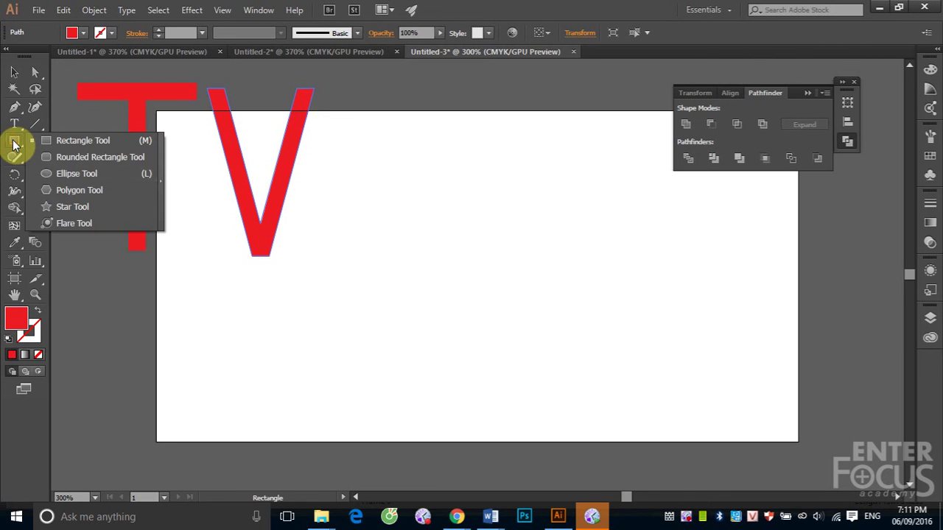
Draw an 83 × 83 pt red circle in the middle of the artboard with the Ellipse tool.
{"action": "left_click_drag", "start_coordinate": [14, 143], "coordinate": [49, 171]}
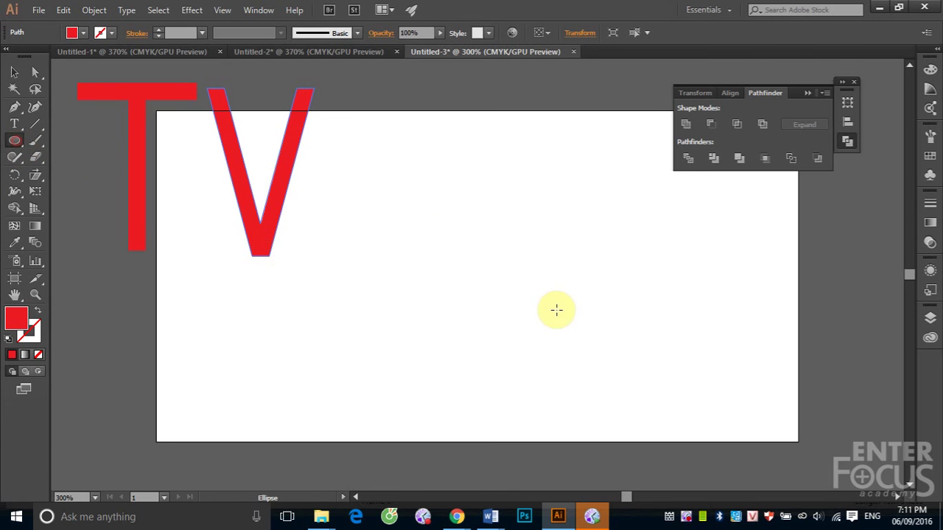
{"action": "left_click_drag", "start_coordinate": [395, 187], "coordinate": [557, 359]}
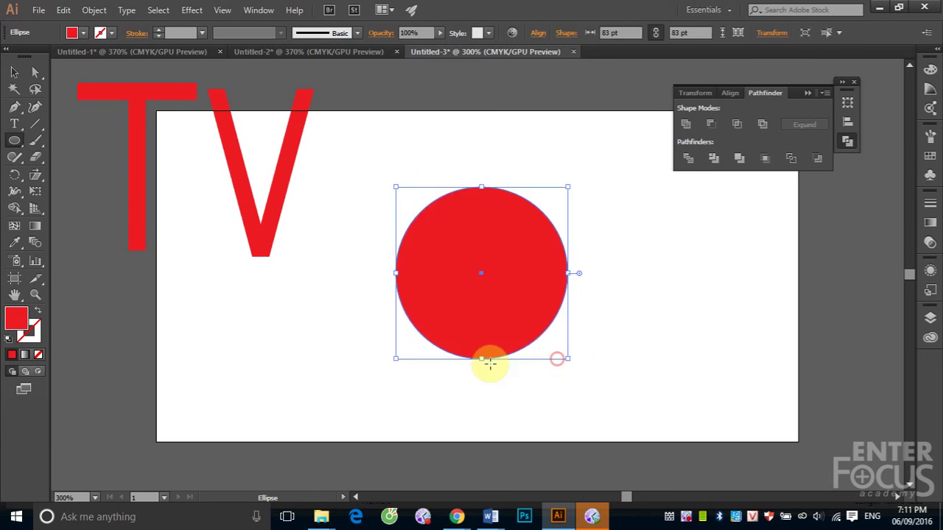
{"action": "left_click", "coordinate": [14, 72]}
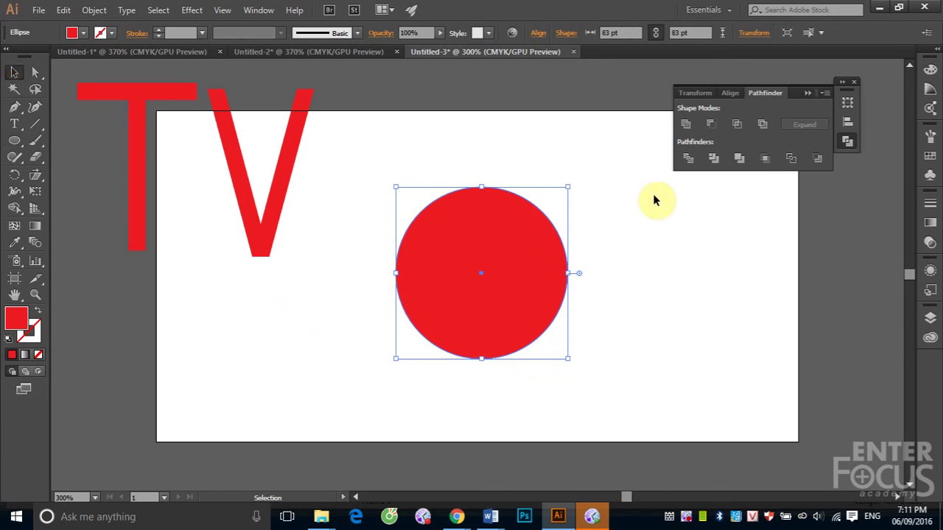
Make a smaller 69 pt concentric copy inside the red circle.
{"action": "key", "text": "a"}
{"action": "key", "text": "v"}
{"action": "key", "text": "a"}
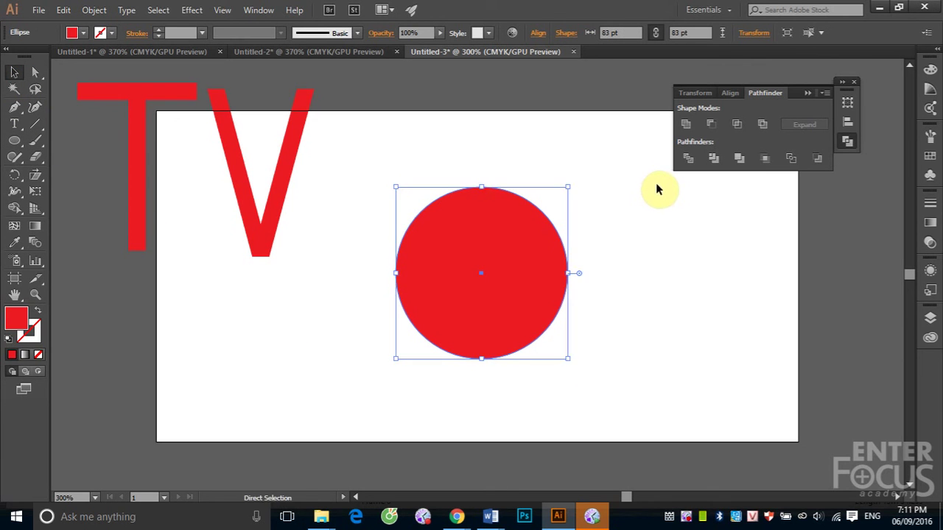
{"action": "key", "text": "v"}
{"action": "key", "text": "shift"}
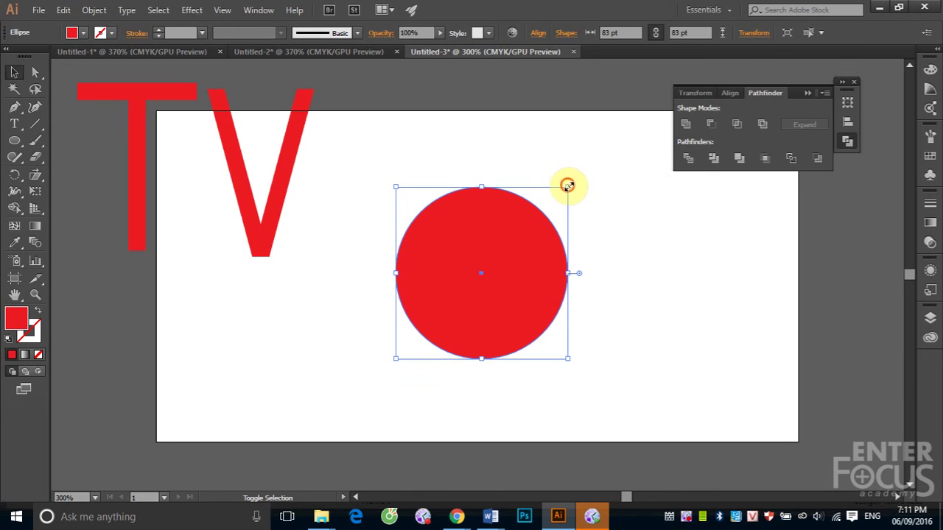
{"action": "left_click_drag", "start_coordinate": [569, 186], "coordinate": [558, 203]}
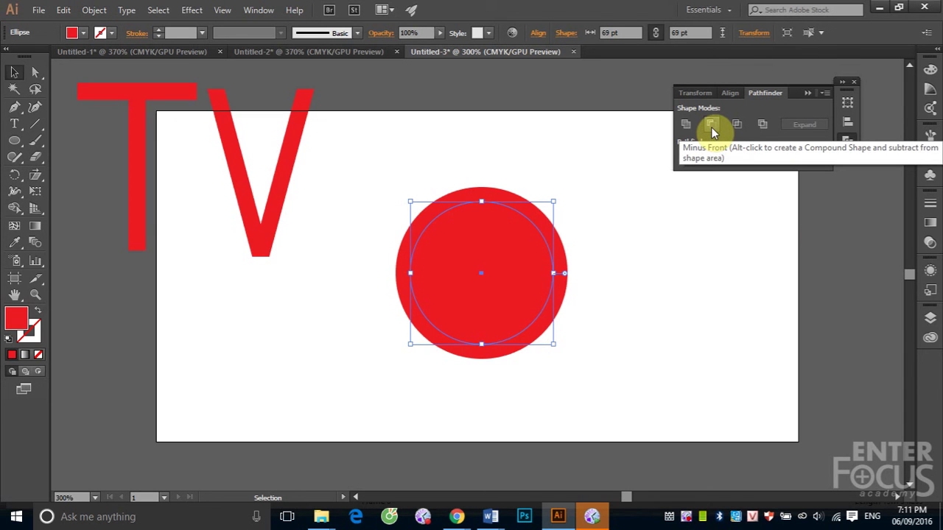
{"action": "left_click", "coordinate": [503, 241]}
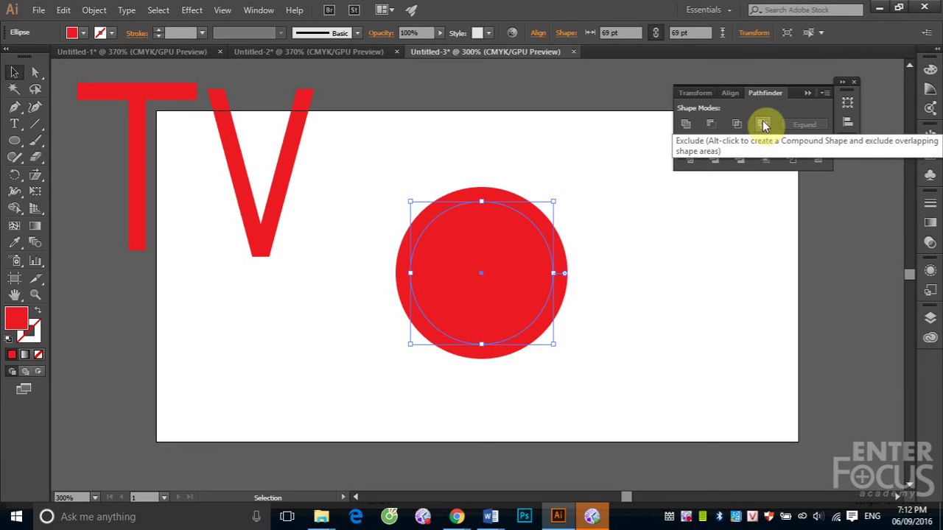
Exclude the inner circle to form a ring and move it up beside the V.
{"action": "left_click", "coordinate": [412, 158]}
{"action": "left_click_drag", "start_coordinate": [444, 174], "coordinate": [617, 250]}
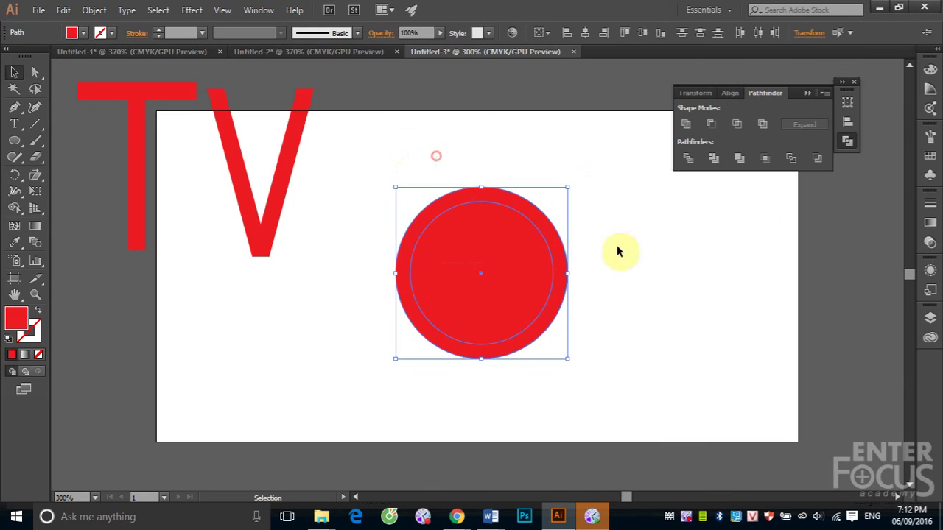
{"action": "left_click", "coordinate": [762, 123]}
{"action": "left_click", "coordinate": [558, 134]}
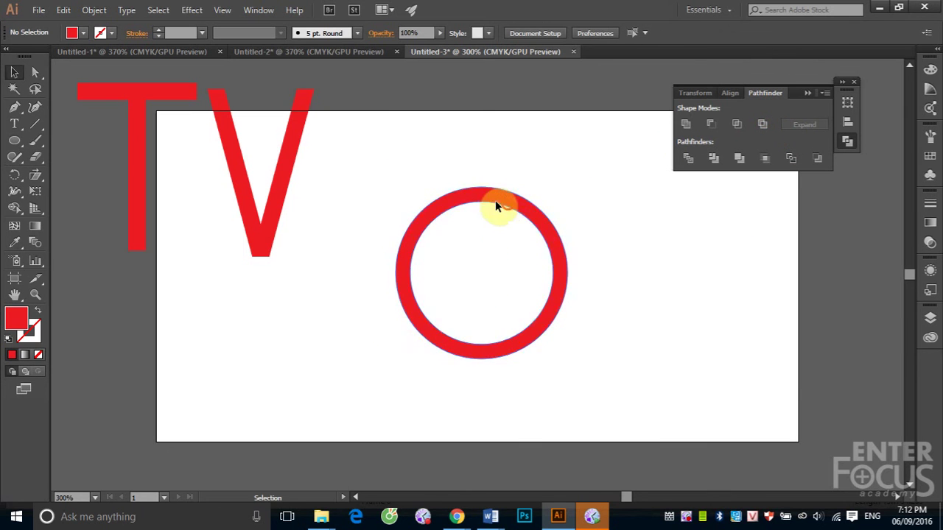
{"action": "mouse_move", "coordinate": [507, 207]}
{"action": "left_mouse_down"}
{"action": "mouse_move", "coordinate": [401, 219]}
{"action": "mouse_move", "coordinate": [419, 109]}
{"action": "left_mouse_up"}
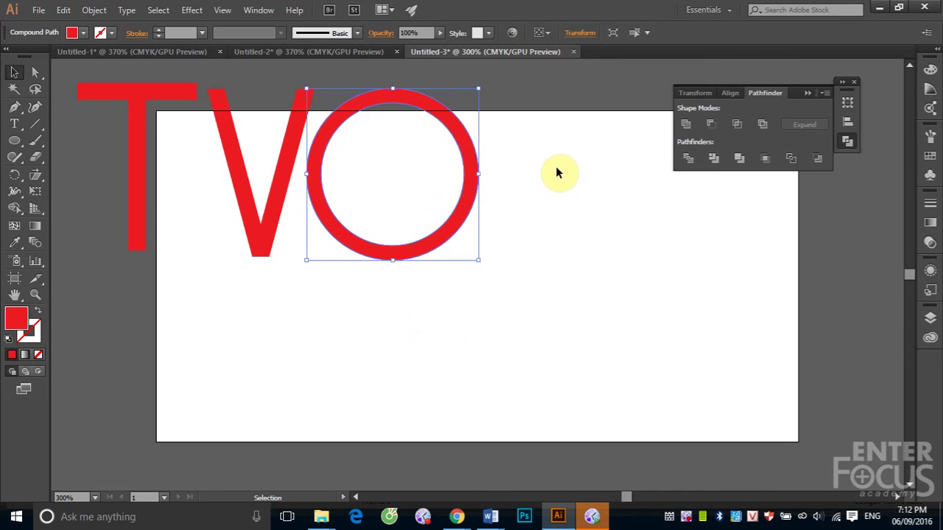
Duplicate the ring below and draw a square overlapping the copy's right side.
{"action": "left_click_drag", "start_coordinate": [459, 217], "coordinate": [659, 344]}
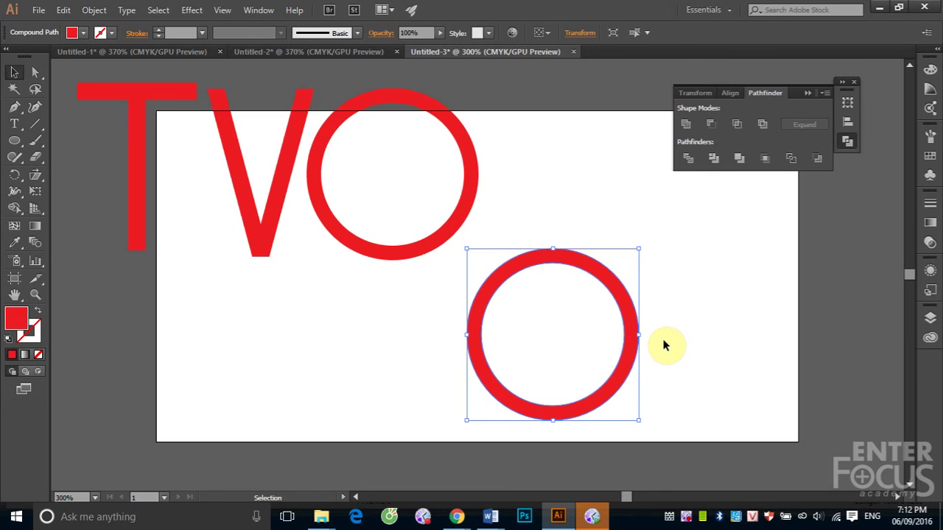
{"action": "left_click_drag", "start_coordinate": [598, 270], "coordinate": [582, 260]}
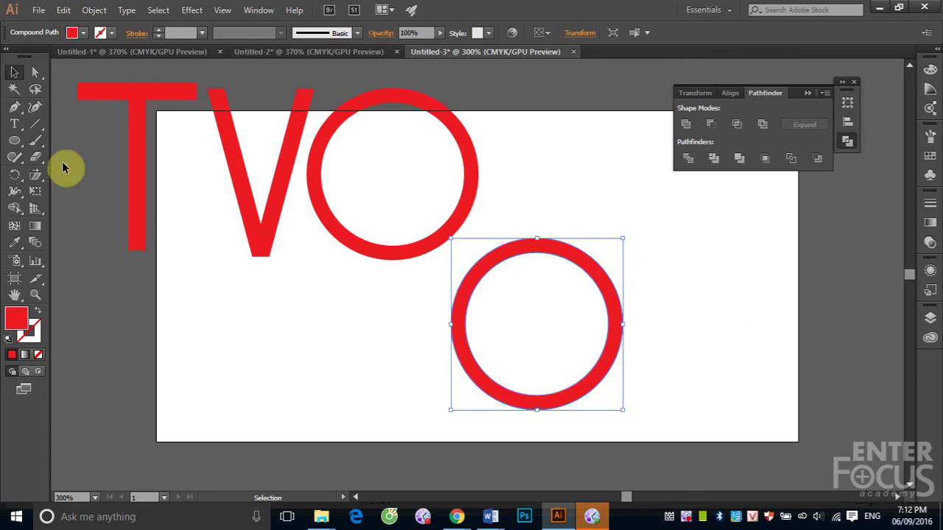
{"action": "left_click_drag", "start_coordinate": [20, 144], "coordinate": [44, 140]}
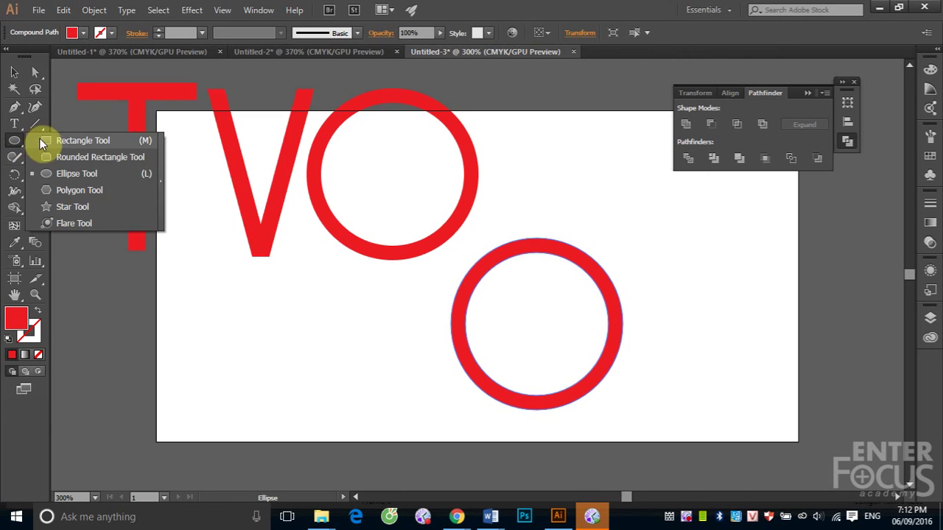
{"action": "left_click", "coordinate": [44, 140]}
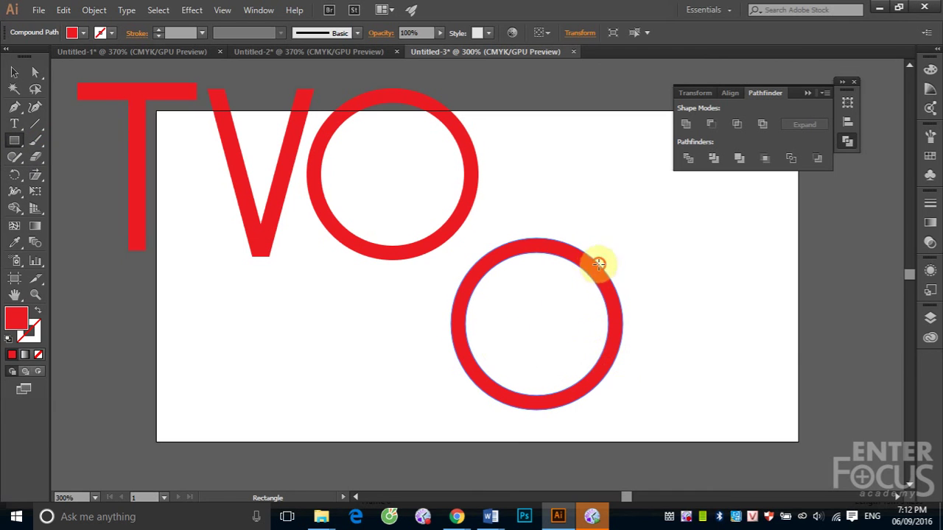
{"action": "left_click_drag", "start_coordinate": [597, 264], "coordinate": [744, 408]}
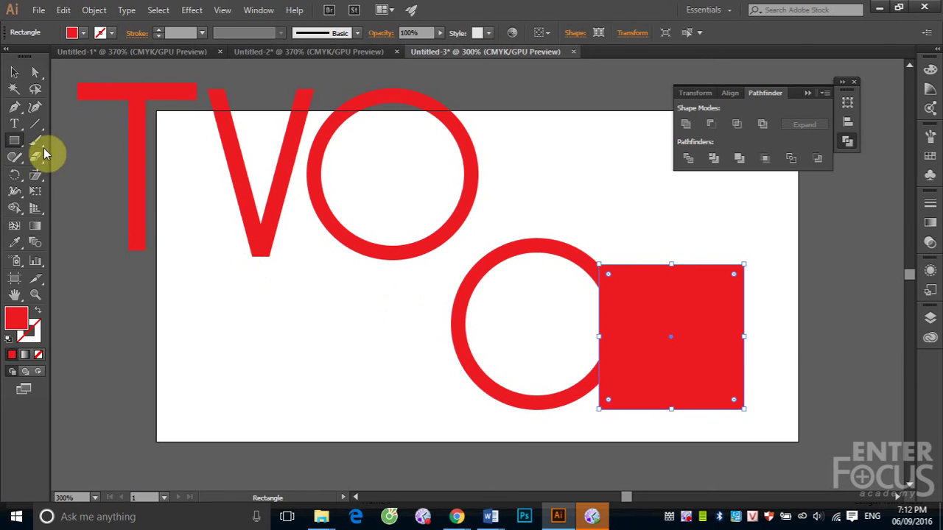
{"action": "left_click", "coordinate": [13, 76]}
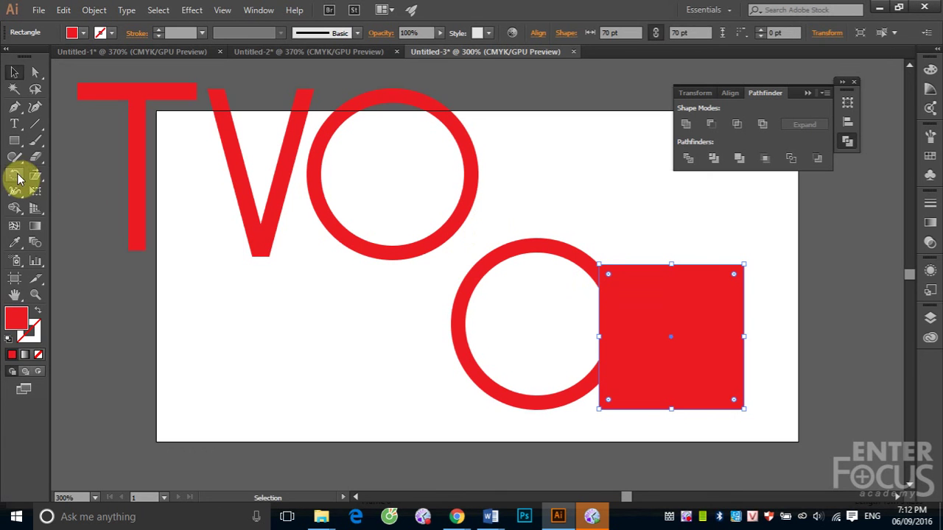
Rotate the square 45° into a diamond and centre it vertically on the ring copy.
{"action": "double_click", "coordinate": [15, 176]}
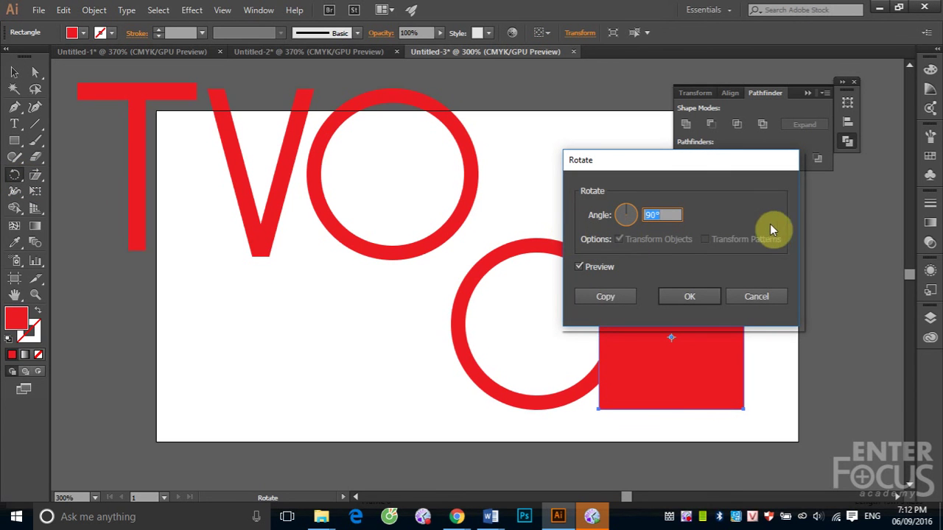
{"action": "type", "text": "45"}
{"action": "left_click", "coordinate": [684, 297]}
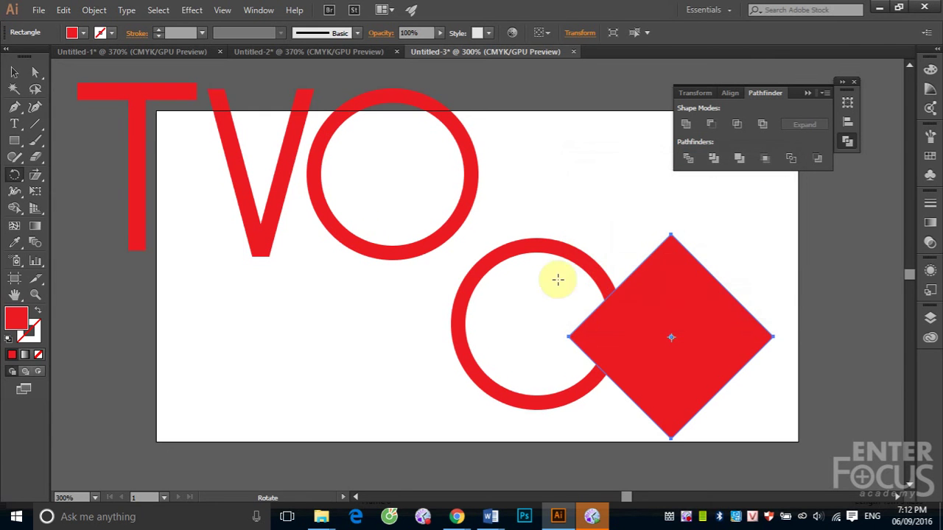
{"action": "left_click", "coordinate": [15, 74]}
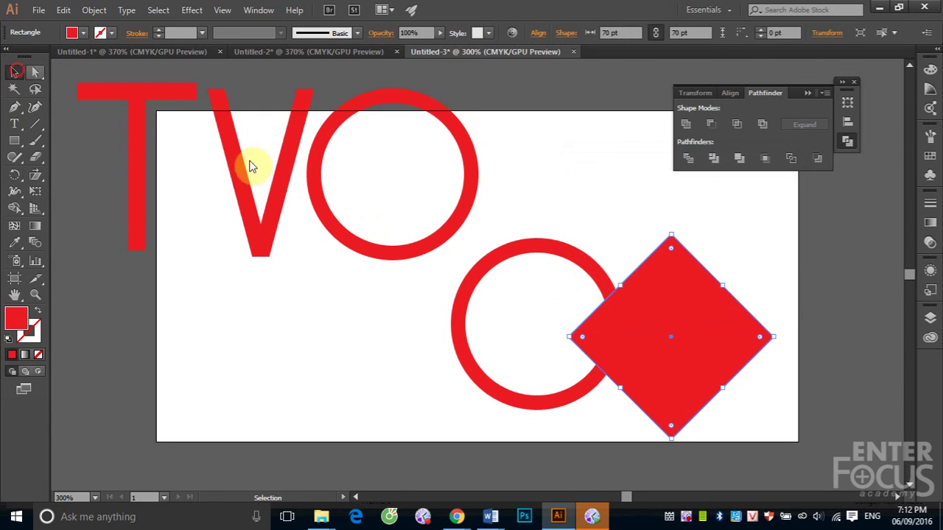
{"action": "left_click", "coordinate": [551, 250], "text": "shift"}
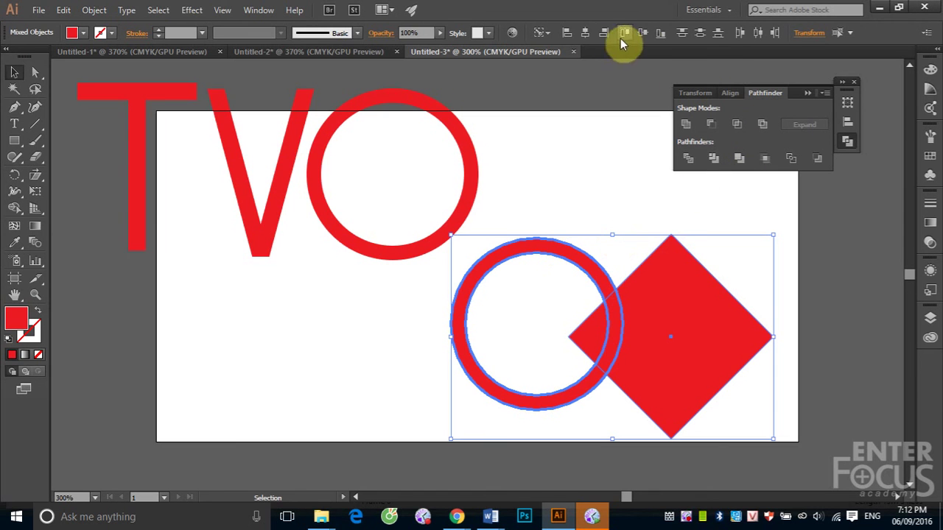
{"action": "left_click", "coordinate": [643, 34]}
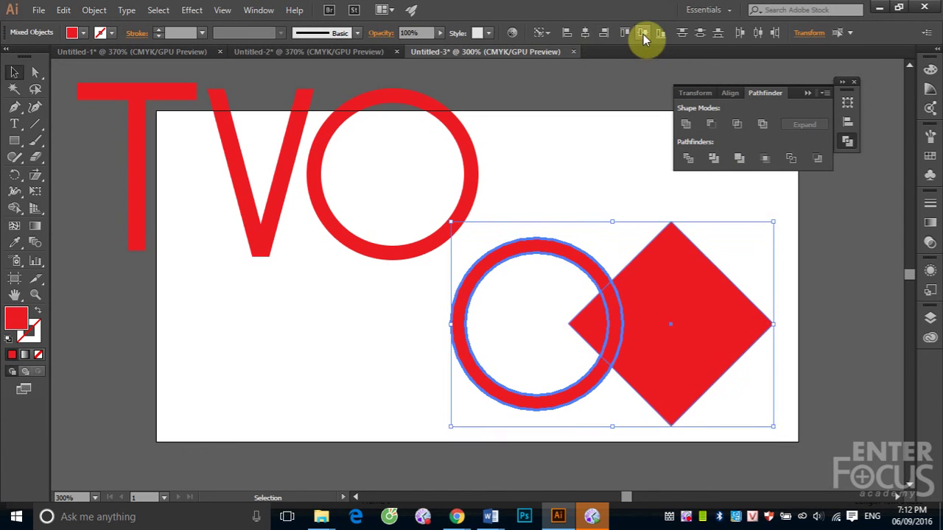
{"action": "left_click", "coordinate": [583, 171]}
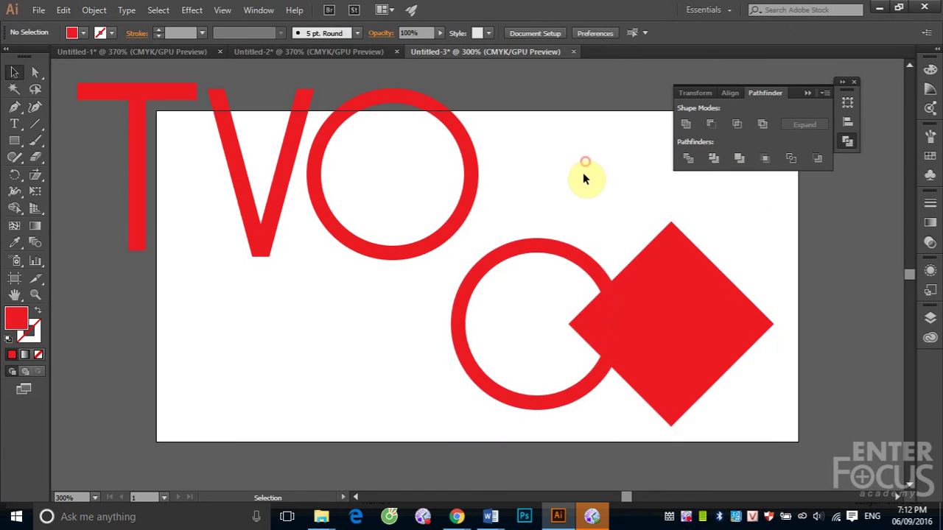
Subtract the diamond from the ring's right side and move the resulting C beside the O.
{"action": "left_click", "coordinate": [694, 309]}
{"action": "left_click_drag", "start_coordinate": [700, 295], "coordinate": [675, 299]}
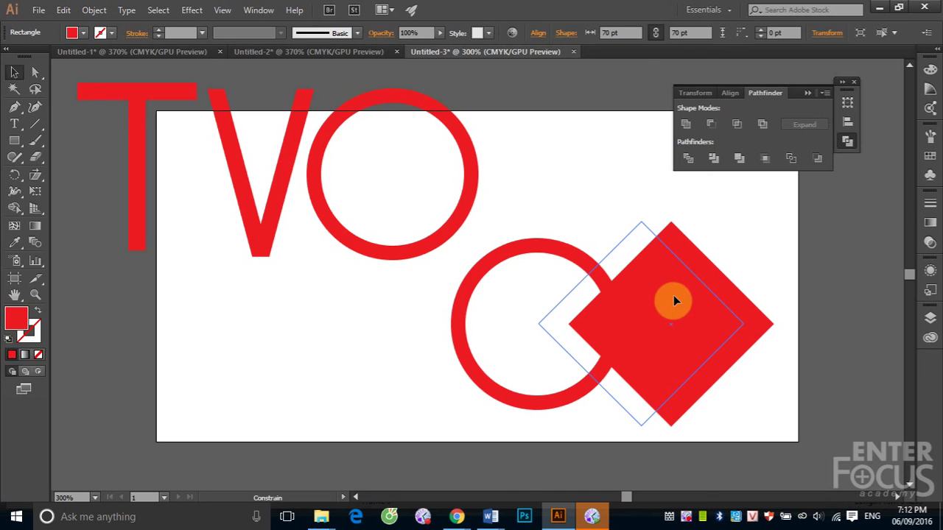
{"action": "left_click_drag", "start_coordinate": [674, 299], "coordinate": [674, 299]}
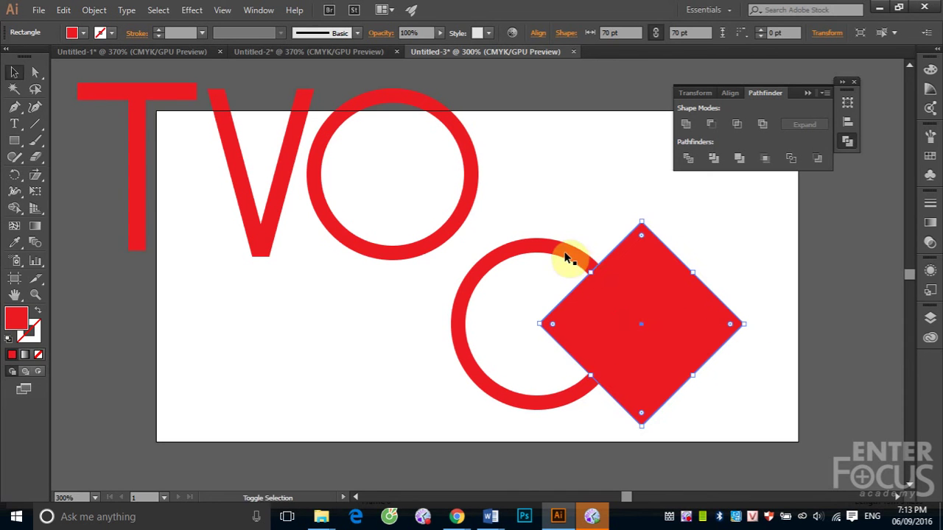
{"action": "left_click", "coordinate": [566, 256], "text": "shift"}
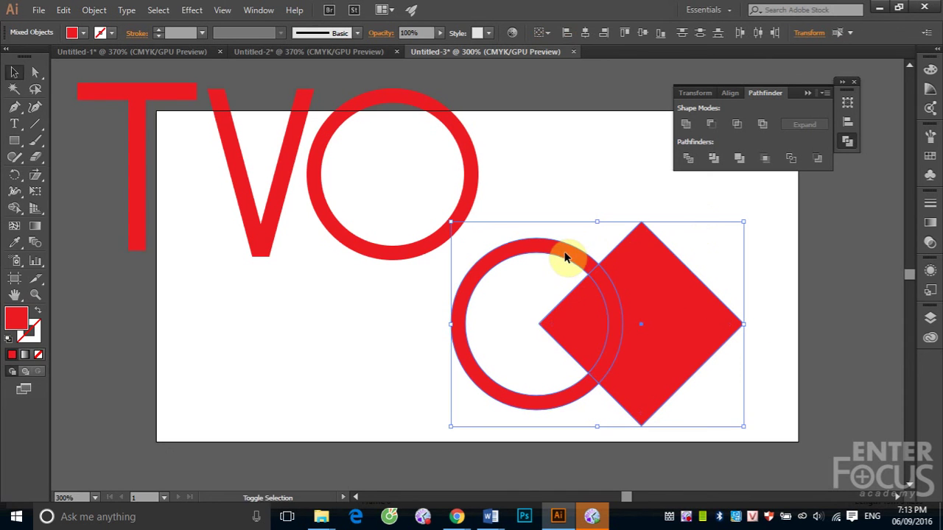
{"action": "left_click", "coordinate": [710, 125]}
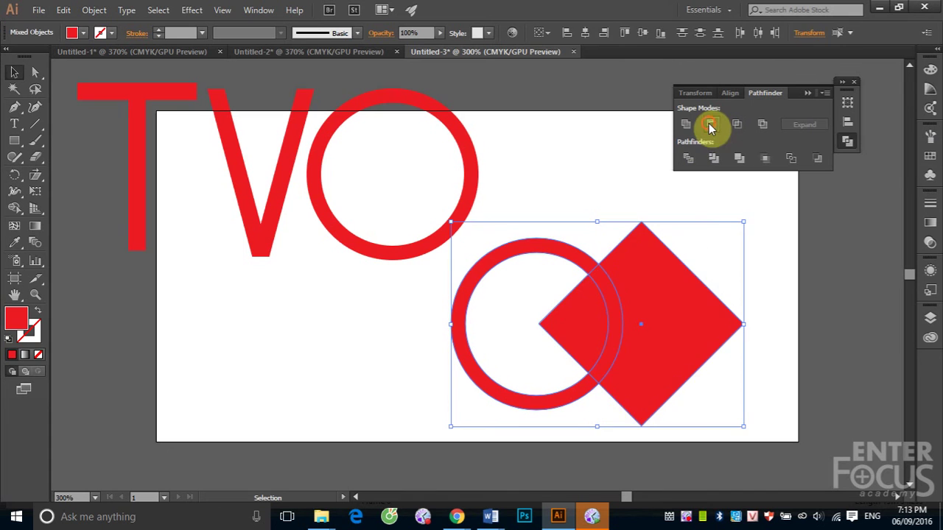
{"action": "left_click", "coordinate": [608, 175]}
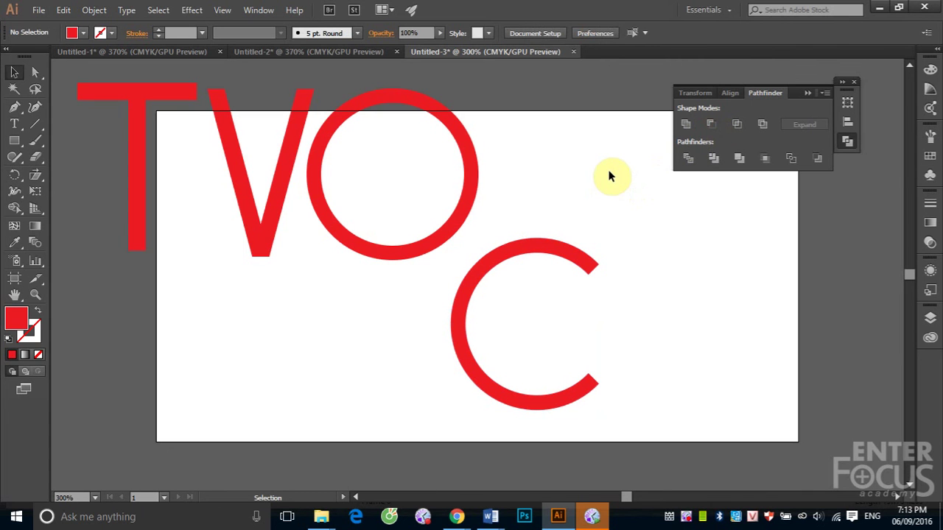
{"action": "left_click_drag", "start_coordinate": [536, 246], "coordinate": [580, 94]}
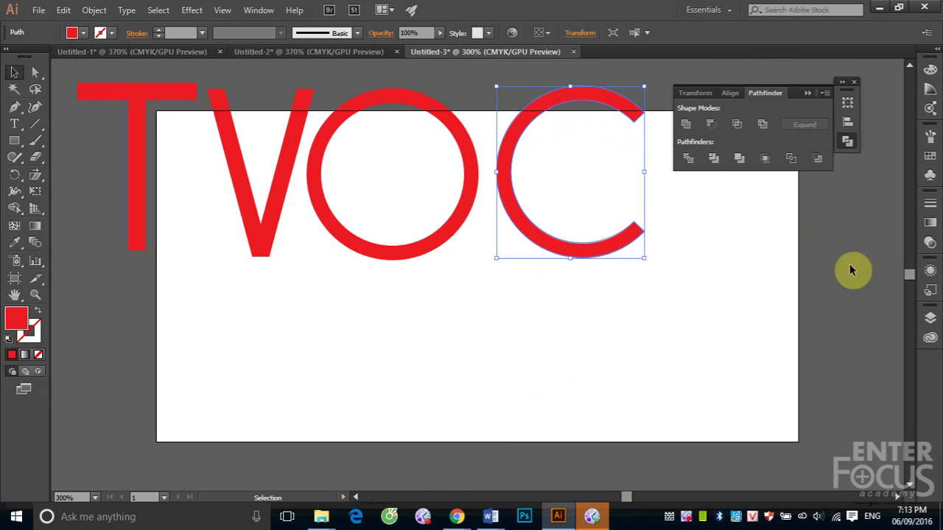
{"action": "left_click", "coordinate": [808, 93]}
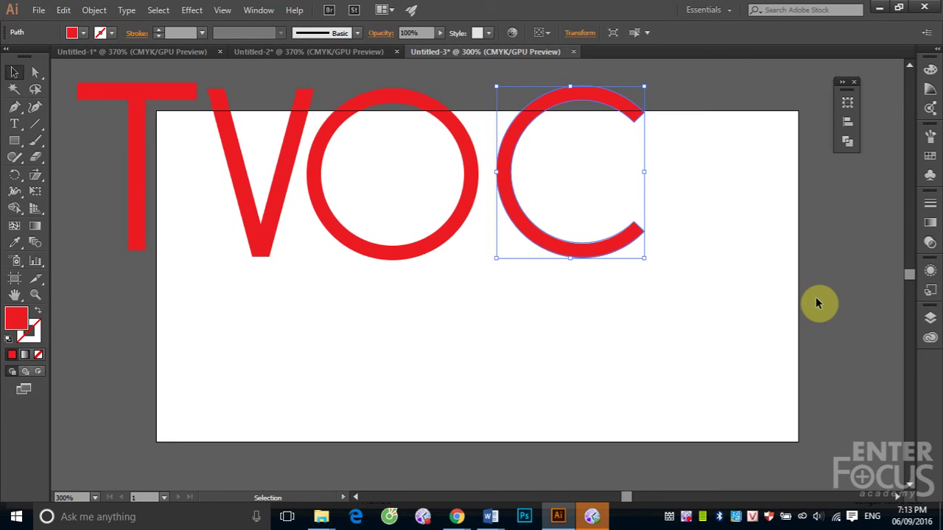
Draw a red circle and position it beneath the letters.
{"action": "left_click", "coordinate": [16, 142]}
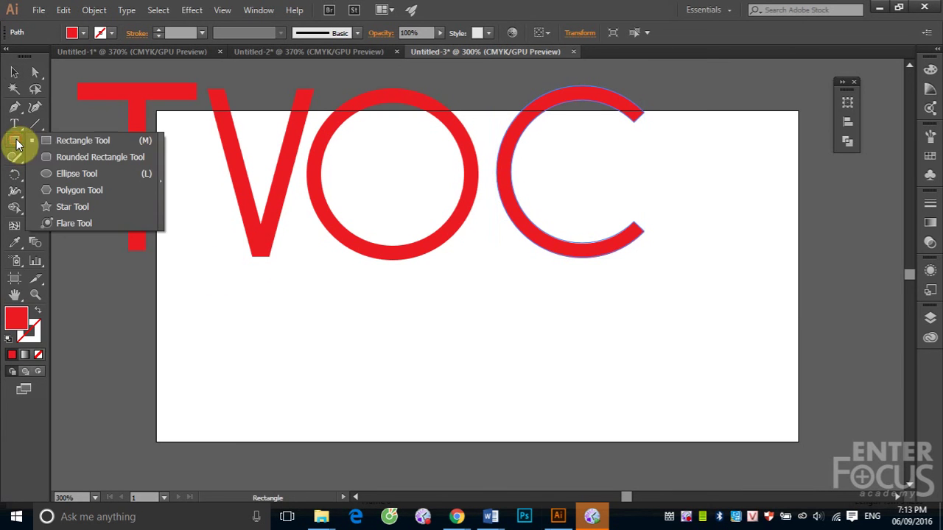
{"action": "left_click", "coordinate": [49, 174]}
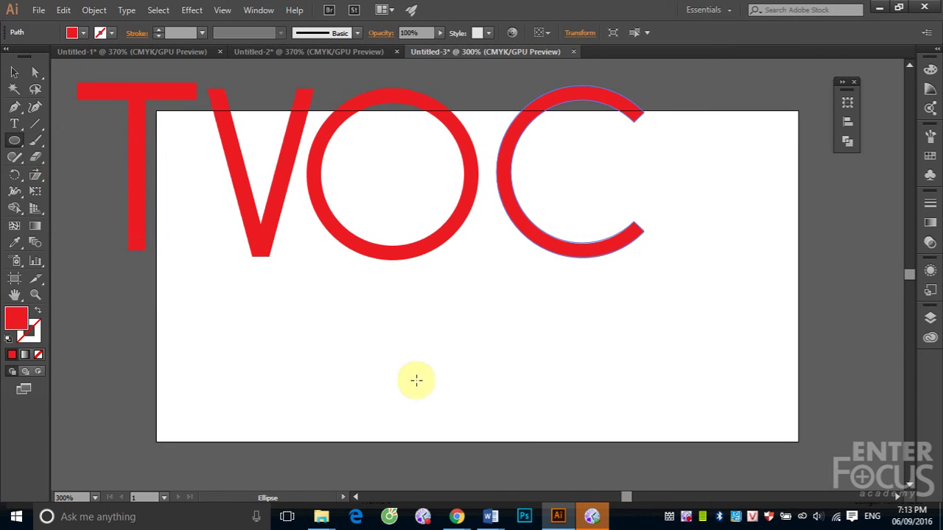
{"action": "left_click_drag", "start_coordinate": [467, 335], "coordinate": [600, 439]}
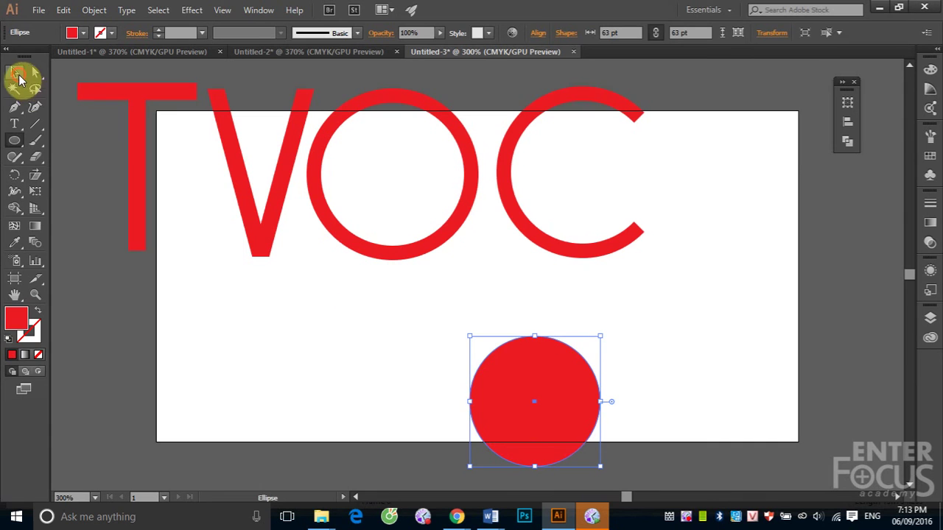
{"action": "left_click", "coordinate": [15, 72]}
{"action": "left_click_drag", "start_coordinate": [522, 386], "coordinate": [473, 346]}
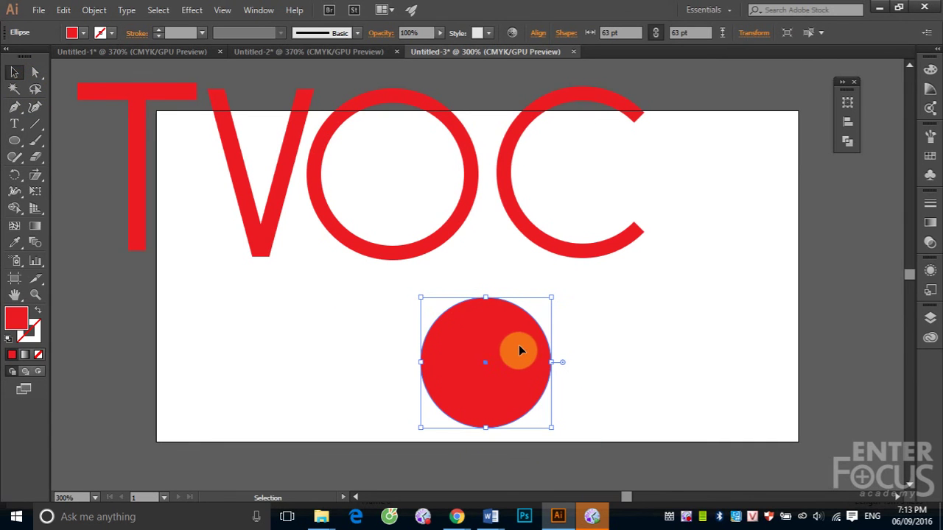
Make a first 85% uniform scaled copy of the circle with the Scale tool.
{"action": "left_click", "coordinate": [38, 182]}
{"action": "left_click_drag", "start_coordinate": [38, 182], "coordinate": [84, 174]}
{"action": "left_click", "coordinate": [85, 175]}
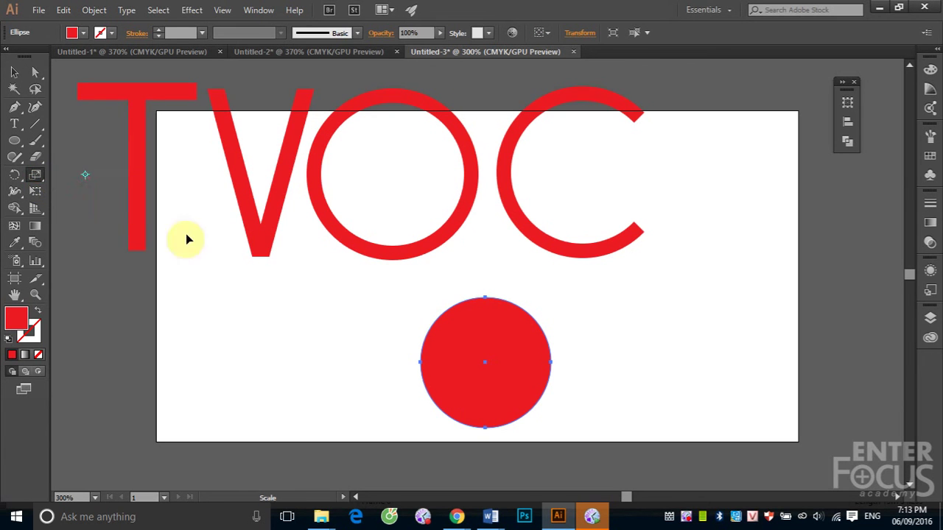
{"action": "double_click", "coordinate": [35, 177]}
{"action": "left_click_drag", "start_coordinate": [579, 99], "coordinate": [683, 113]}
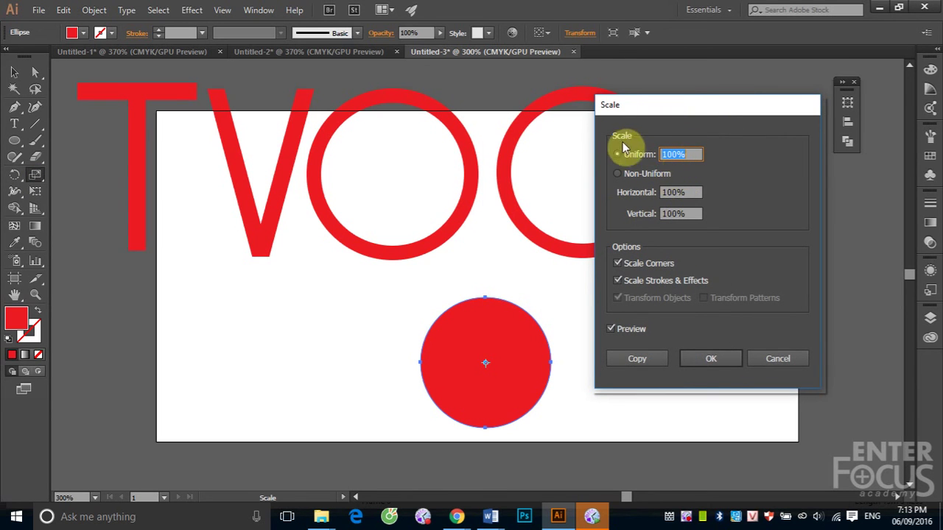
{"action": "left_click", "coordinate": [694, 156]}
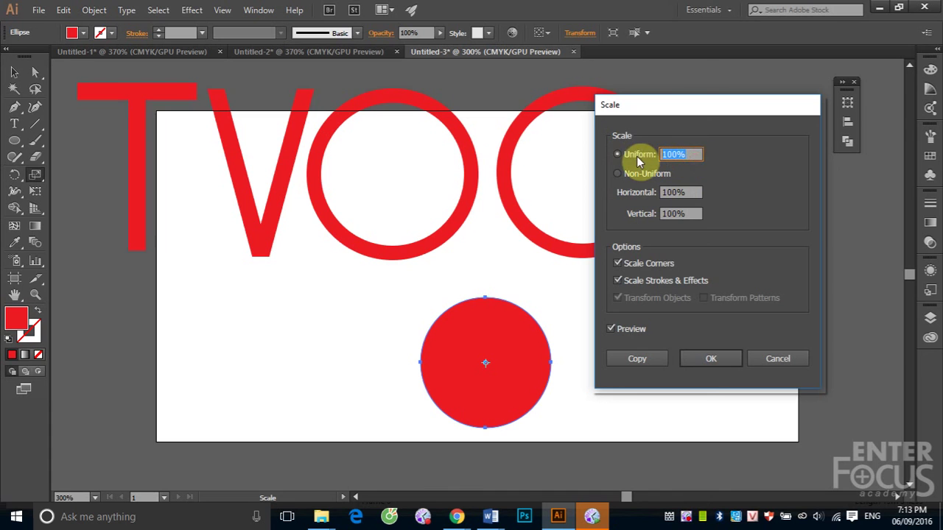
{"action": "type", "text": "85"}
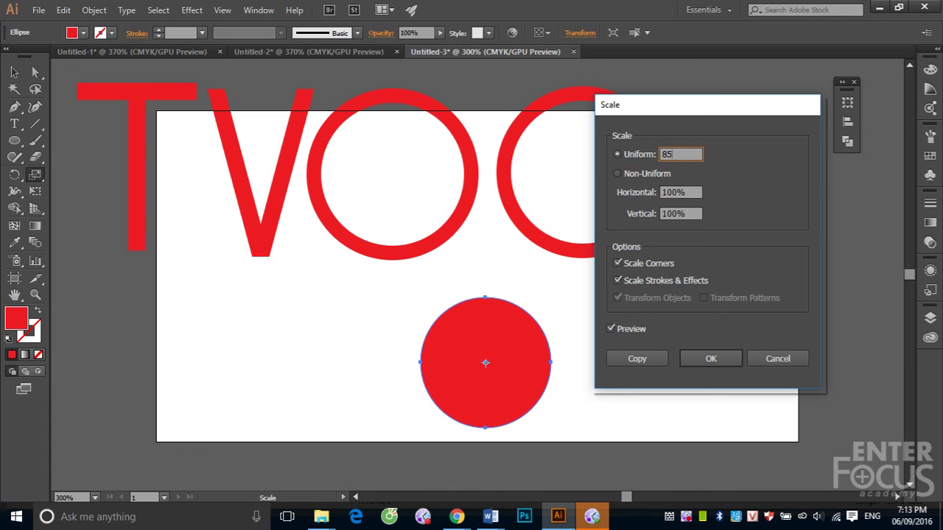
{"action": "key", "text": "Tab"}
{"action": "left_click", "coordinate": [610, 328]}
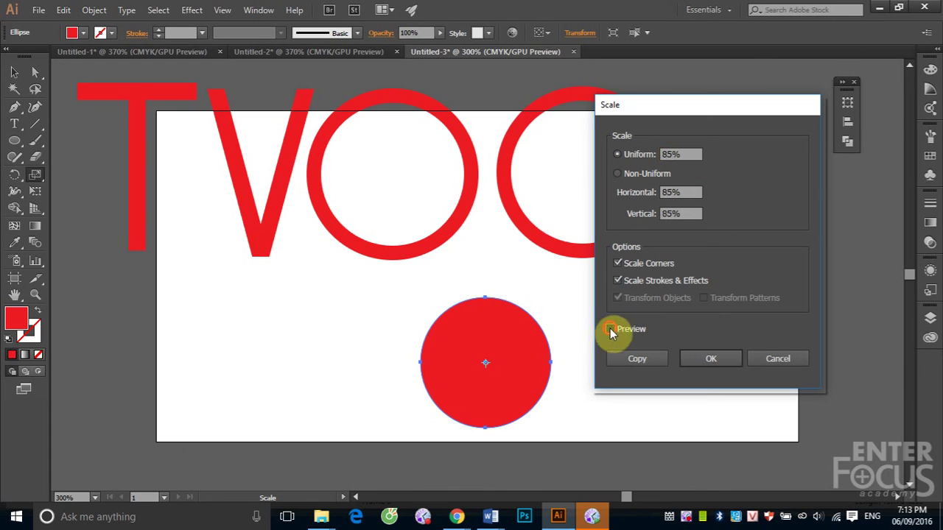
{"action": "left_click", "coordinate": [610, 329]}
{"action": "left_click", "coordinate": [629, 359]}
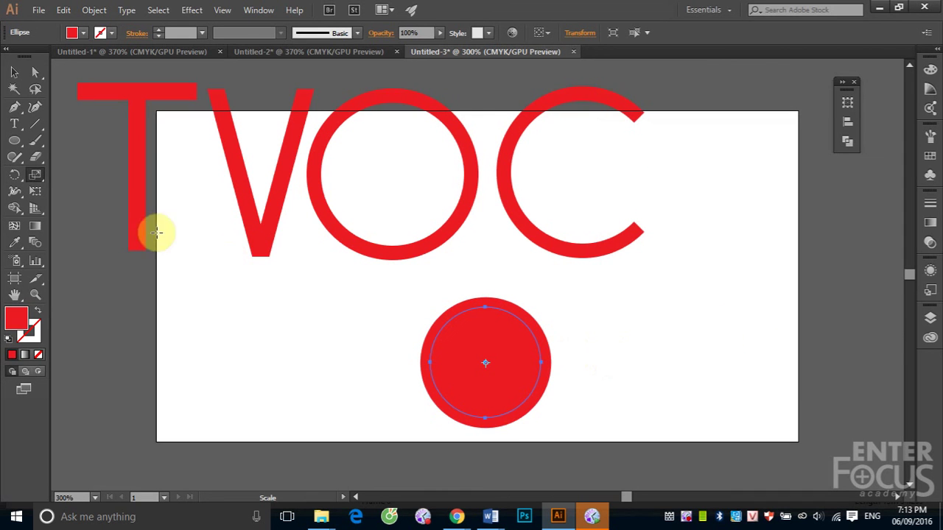
{"action": "left_click_drag", "start_coordinate": [447, 327], "coordinate": [523, 345]}
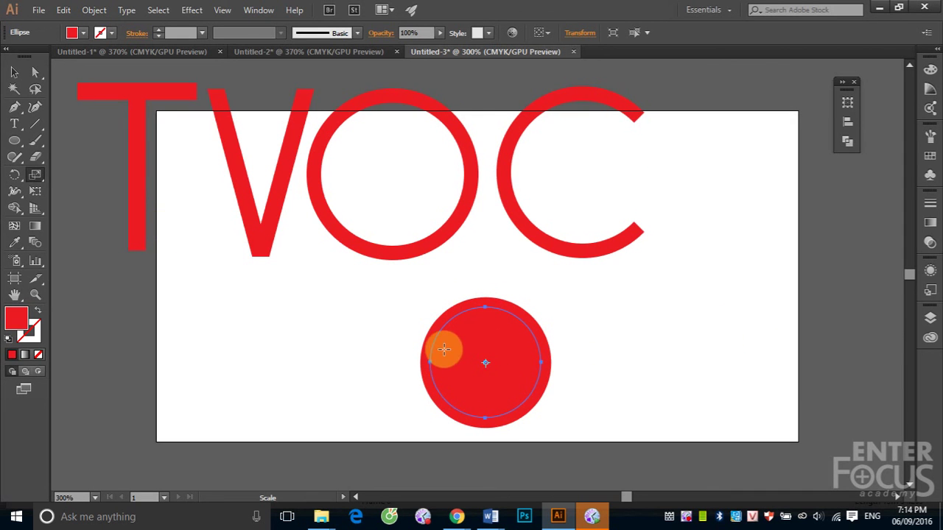
{"action": "left_click_drag", "start_coordinate": [524, 344], "coordinate": [495, 382]}
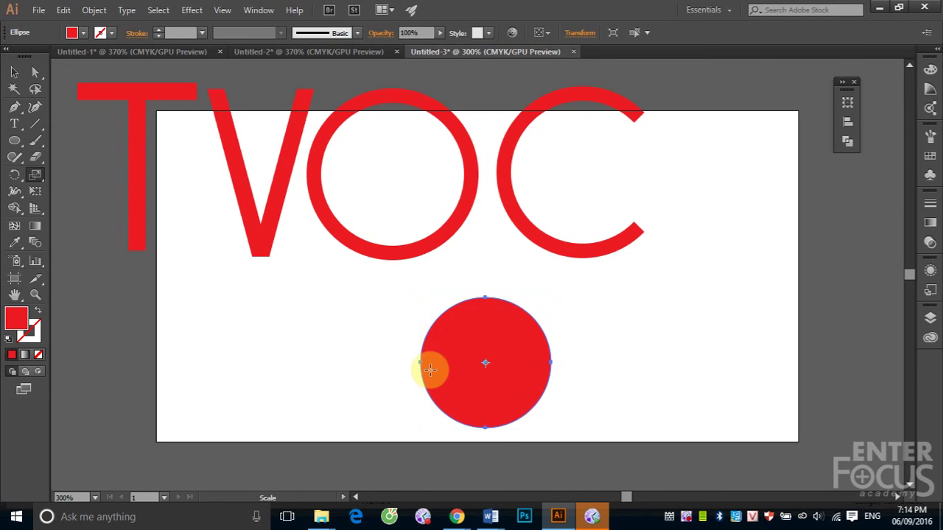
Make a 75% uniform scaled copy of the circle.
{"action": "double_click", "coordinate": [34, 174]}
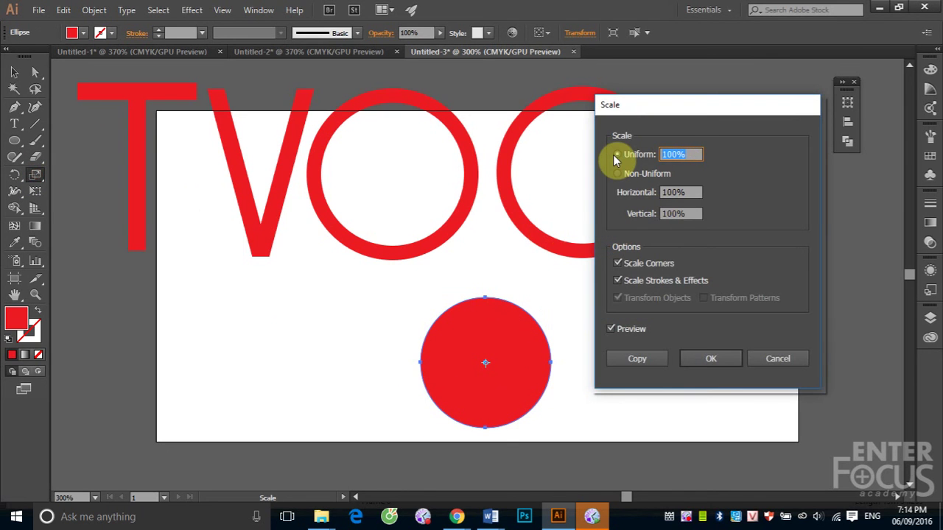
{"action": "type", "text": "75"}
{"action": "left_click", "coordinate": [610, 328]}
{"action": "left_click", "coordinate": [636, 359]}
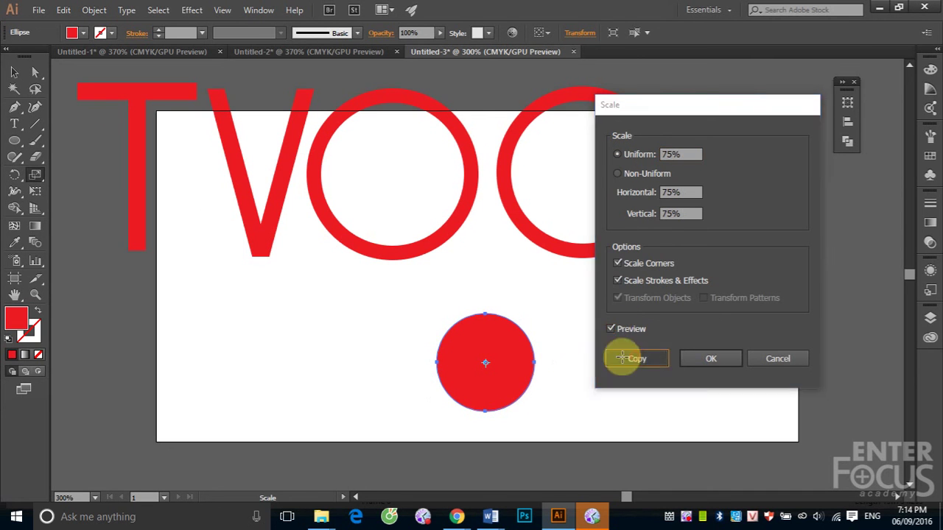
{"action": "left_click", "coordinate": [14, 72]}
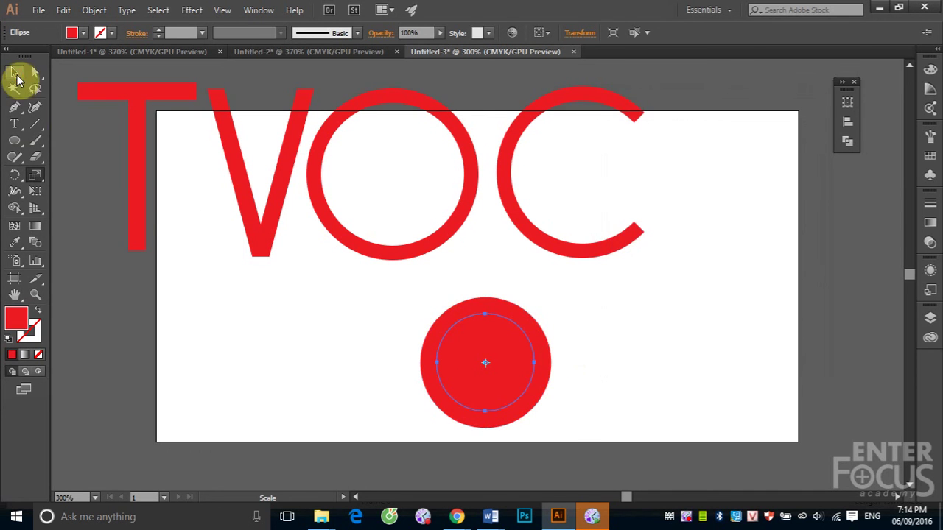
Exclude the 75% copy from the circle to form a ring.
{"action": "left_click", "coordinate": [679, 336]}
{"action": "left_click", "coordinate": [379, 308]}
{"action": "left_click_drag", "start_coordinate": [410, 327], "coordinate": [585, 417]}
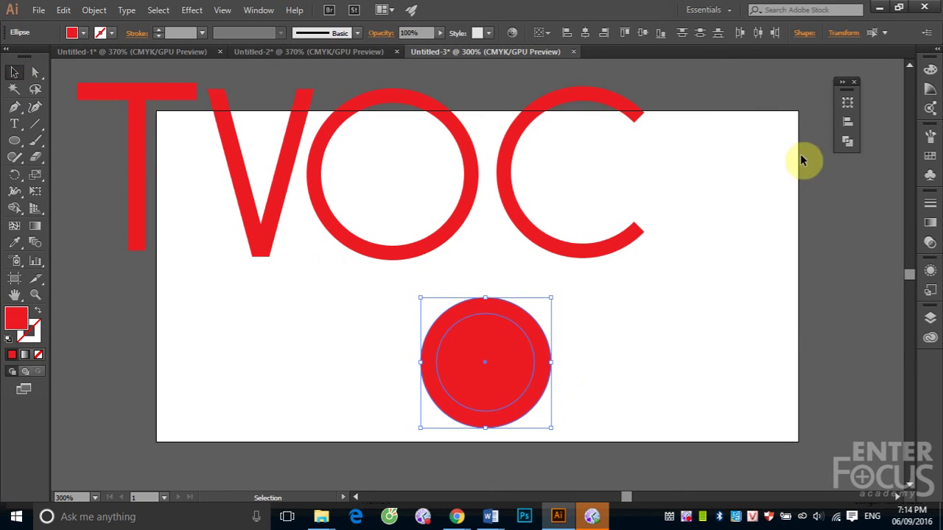
{"action": "left_click", "coordinate": [848, 140]}
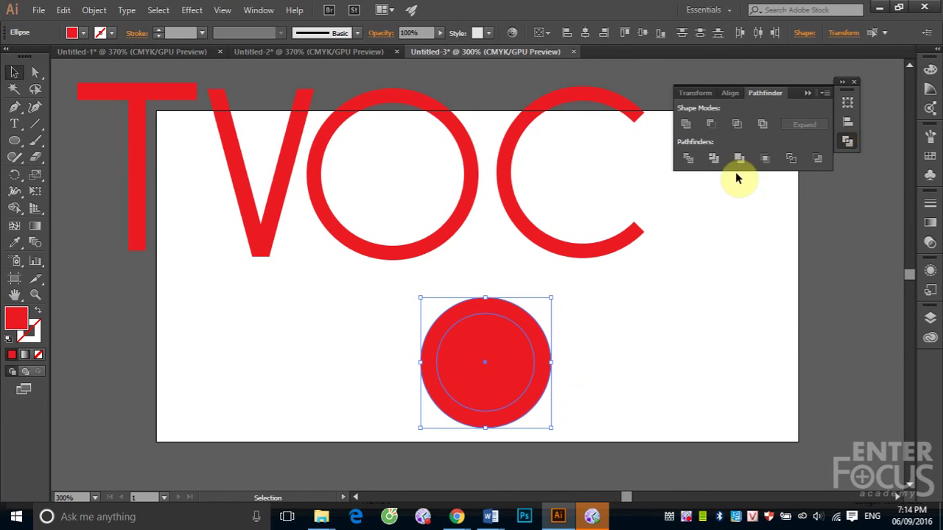
{"action": "left_click", "coordinate": [763, 125]}
{"action": "left_click", "coordinate": [681, 346]}
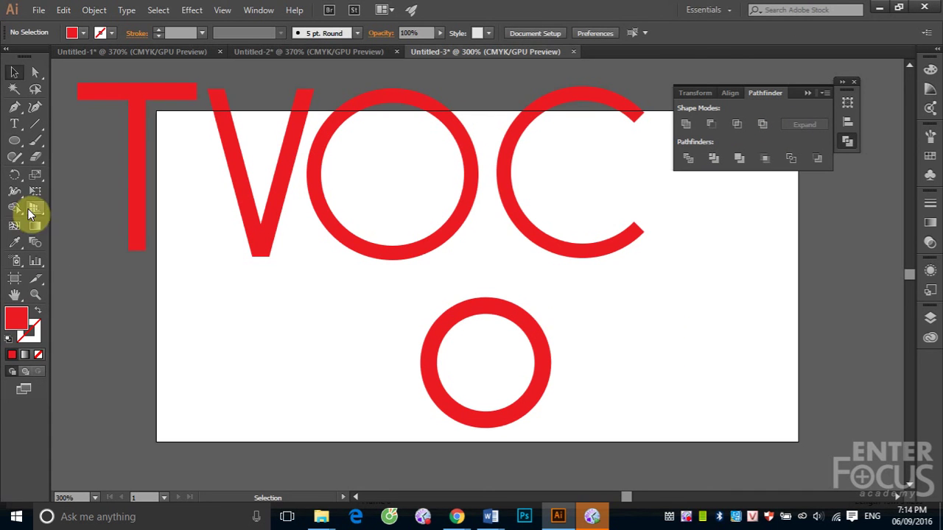
{"action": "left_click", "coordinate": [447, 321]}
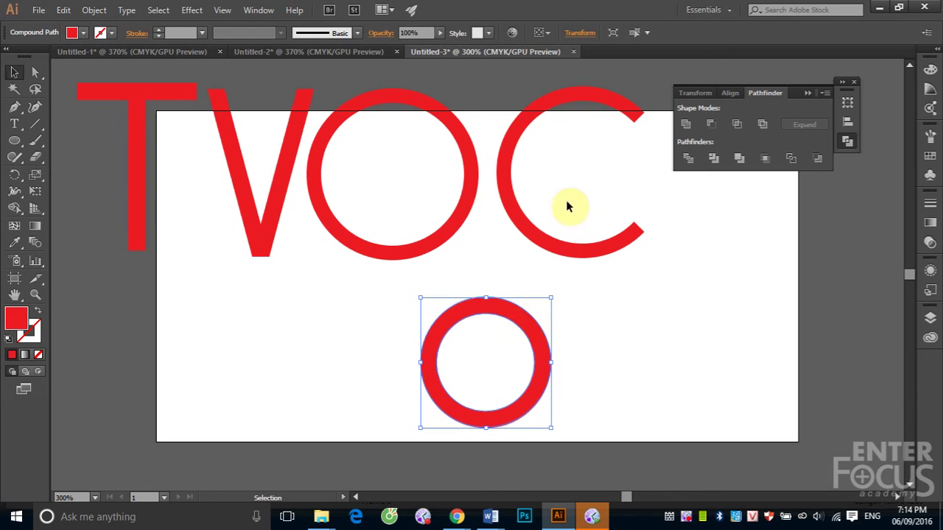
Confirm in the Transform settings that the ring's width is 63 pt.
{"action": "left_click", "coordinate": [580, 33]}
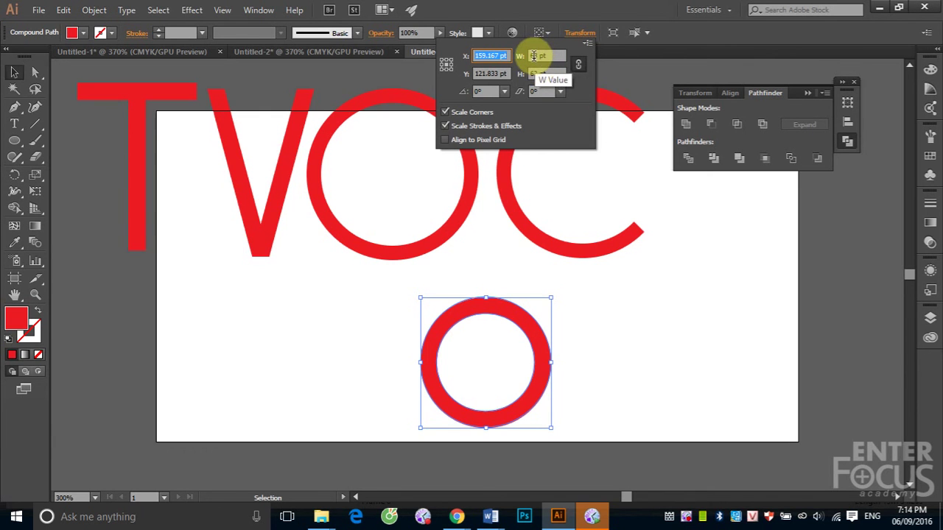
{"action": "left_click", "coordinate": [534, 56]}
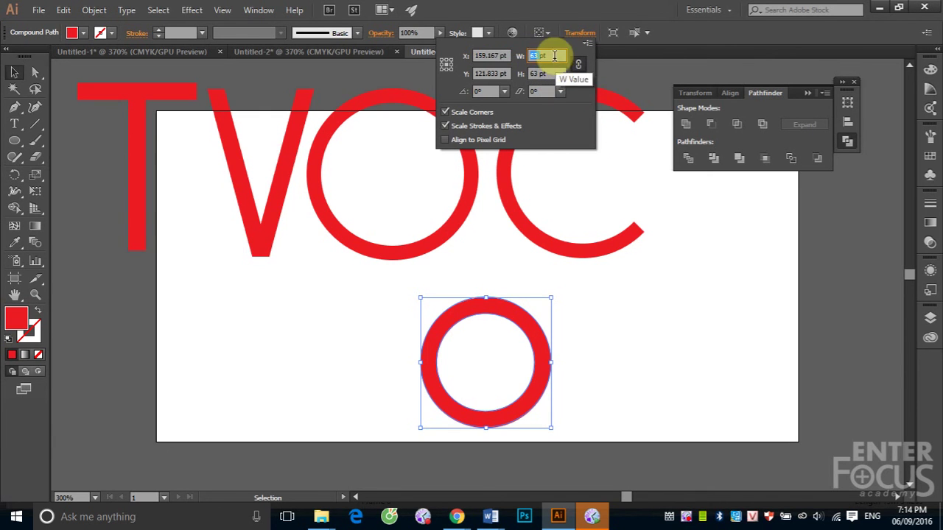
{"action": "left_click_drag", "start_coordinate": [554, 56], "coordinate": [520, 66]}
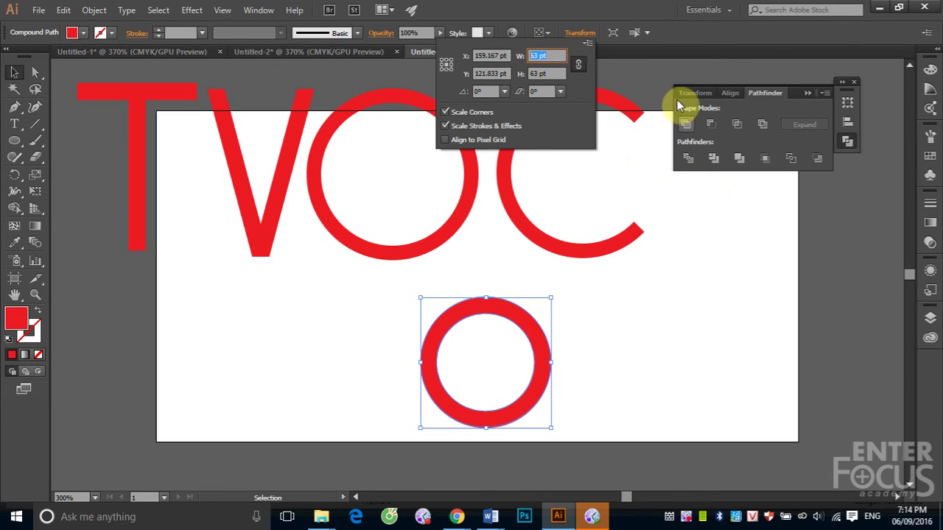
{"action": "left_click", "coordinate": [688, 46]}
{"action": "left_click_drag", "start_coordinate": [14, 141], "coordinate": [45, 140]}
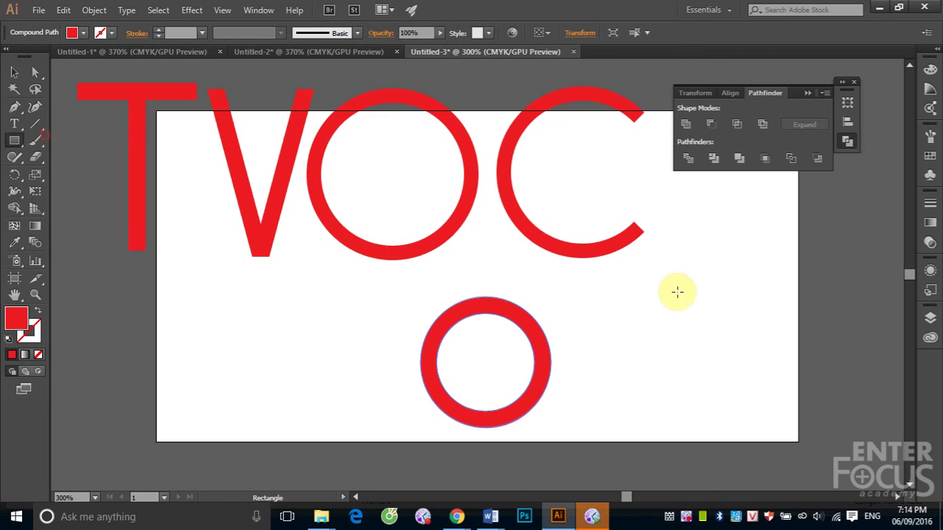
Create a 63 × 70 pt rectangle through the Rectangle dialog.
{"action": "left_click", "coordinate": [636, 284]}
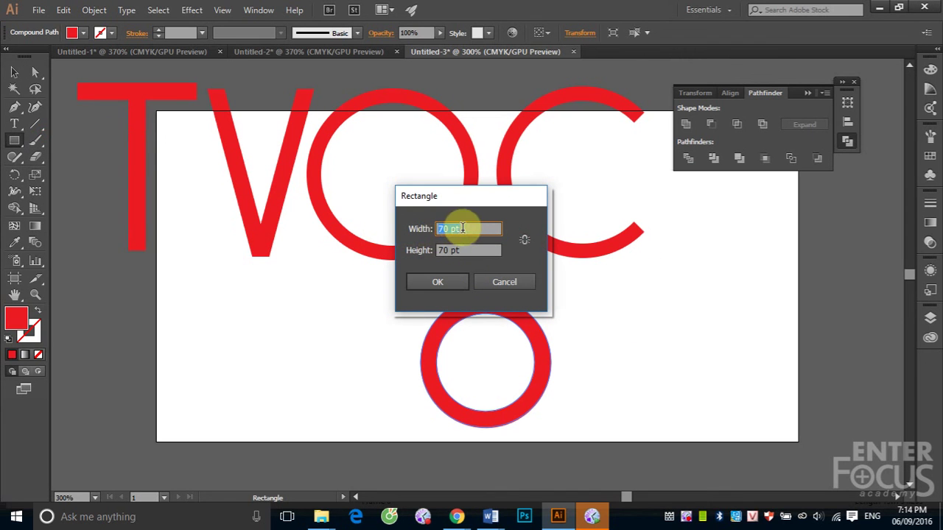
{"action": "type", "text": "63 pt"}
{"action": "left_click", "coordinate": [449, 284]}
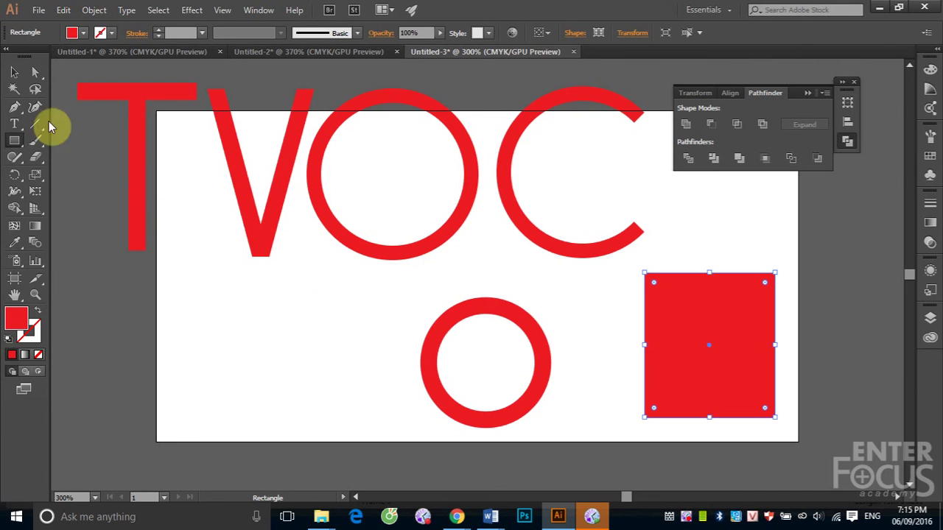
Centre the rectangle horizontally on the ring, using the ring as key object.
{"action": "left_click", "coordinate": [14, 71]}
{"action": "left_click", "coordinate": [711, 411]}
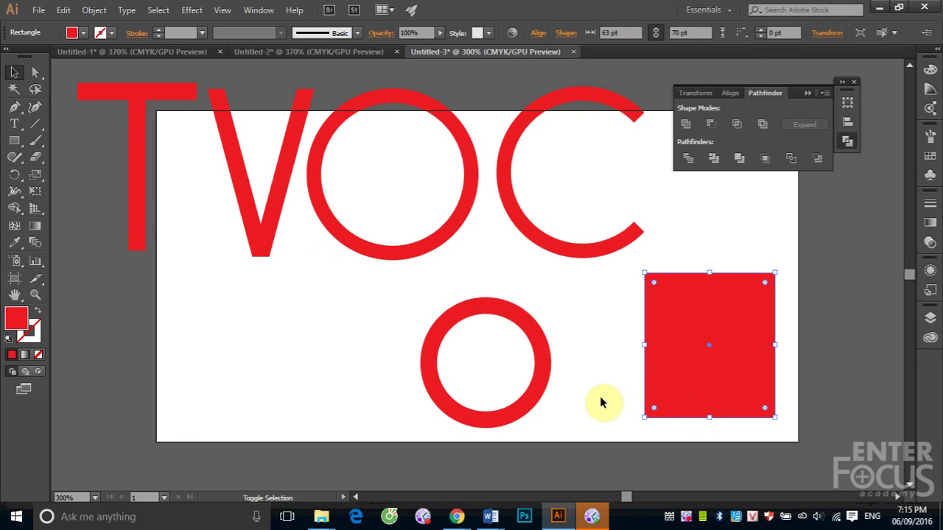
{"action": "left_click", "coordinate": [548, 360], "text": "shift"}
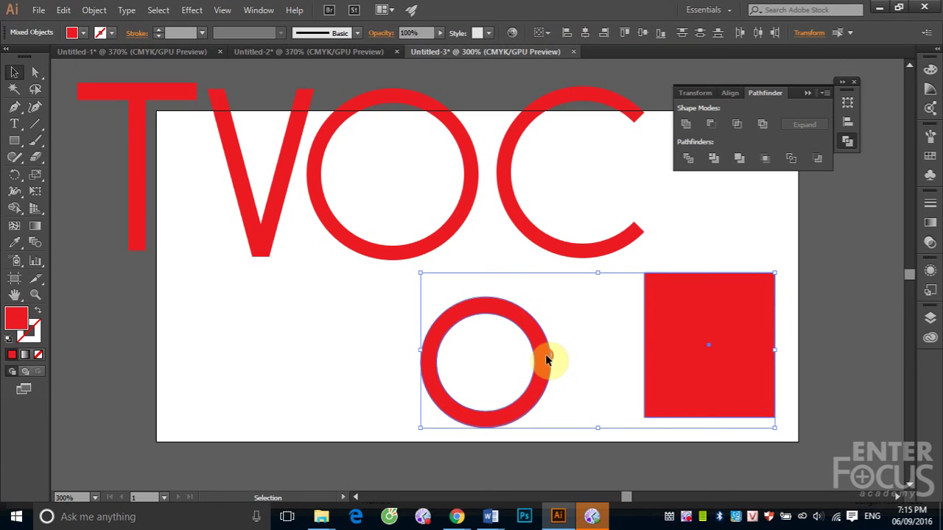
{"action": "left_click", "coordinate": [548, 361]}
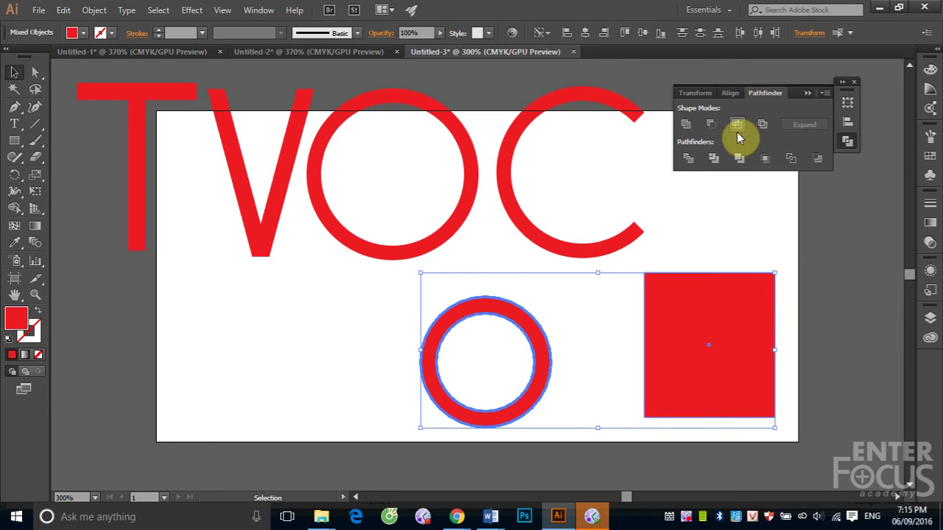
{"action": "left_click", "coordinate": [585, 33]}
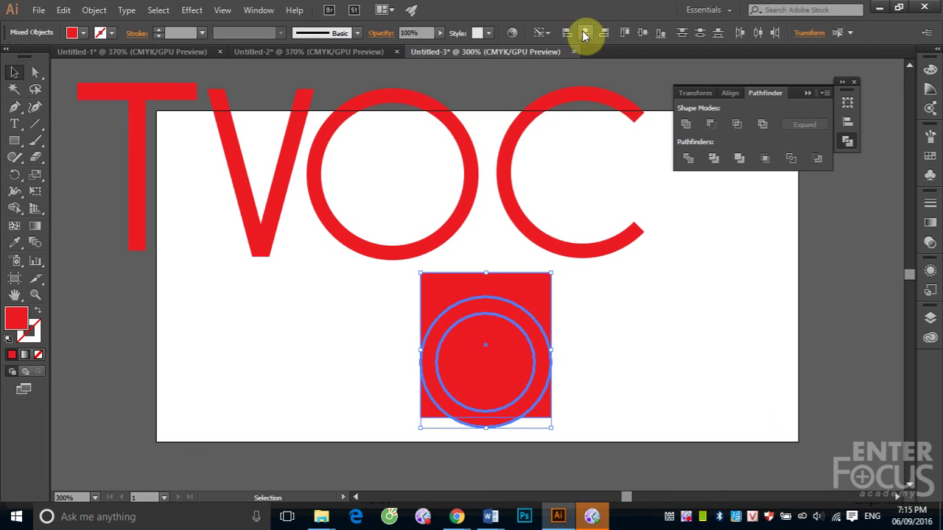
{"action": "left_click", "coordinate": [721, 315]}
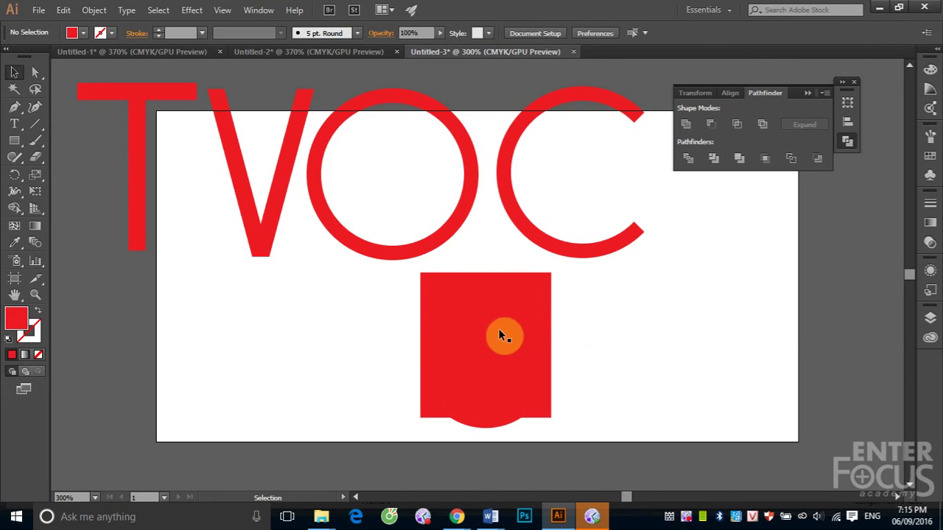
{"action": "left_click", "coordinate": [509, 293]}
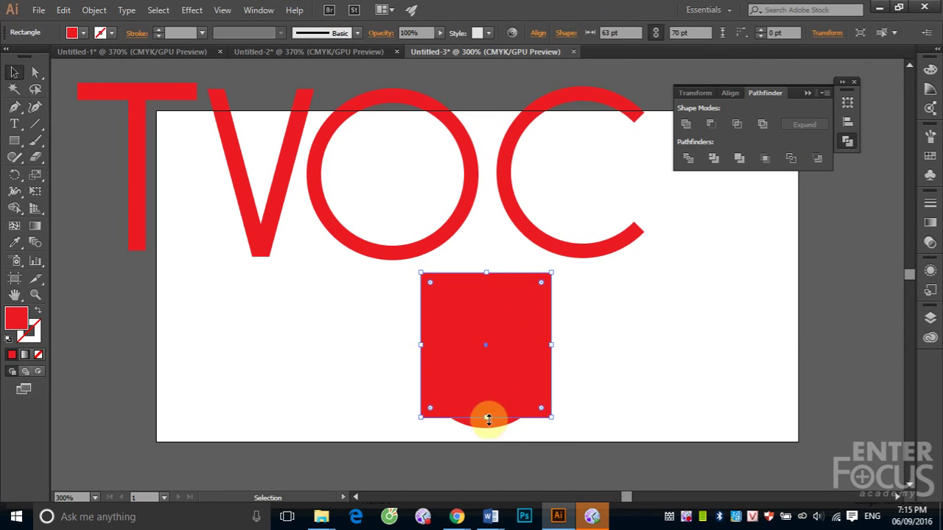
Resize the rectangle into a thin stem on the ring's left edge, reaching up to the letters.
{"action": "left_click_drag", "start_coordinate": [486, 418], "coordinate": [492, 366]}
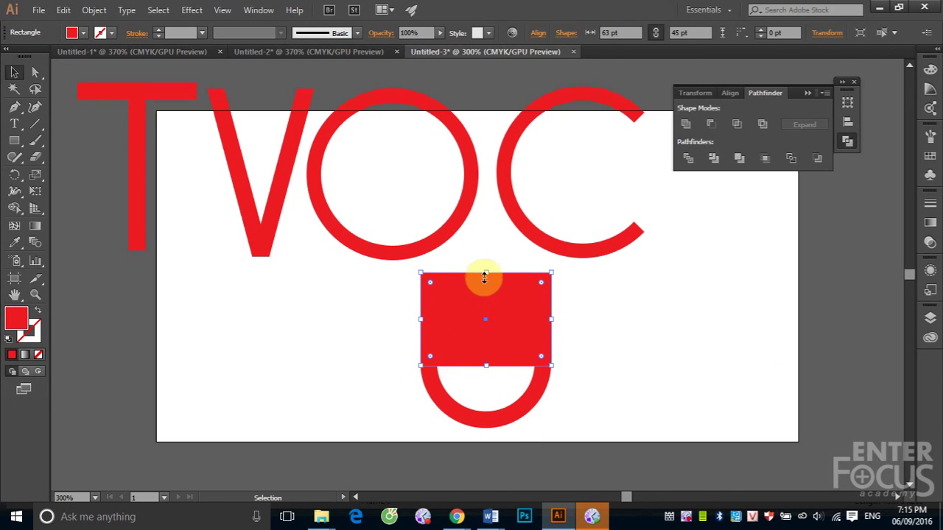
{"action": "left_click_drag", "start_coordinate": [486, 272], "coordinate": [486, 251]}
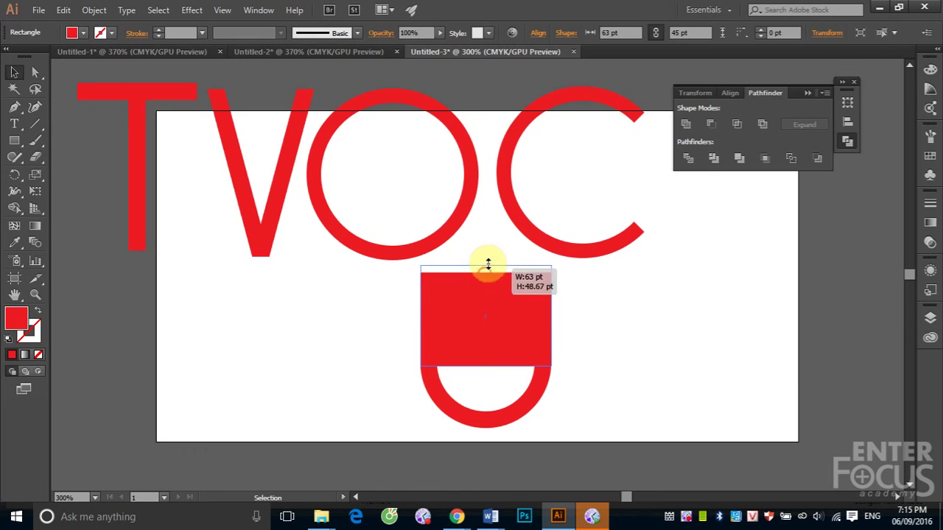
{"action": "left_click", "coordinate": [612, 304]}
{"action": "left_click", "coordinate": [496, 310]}
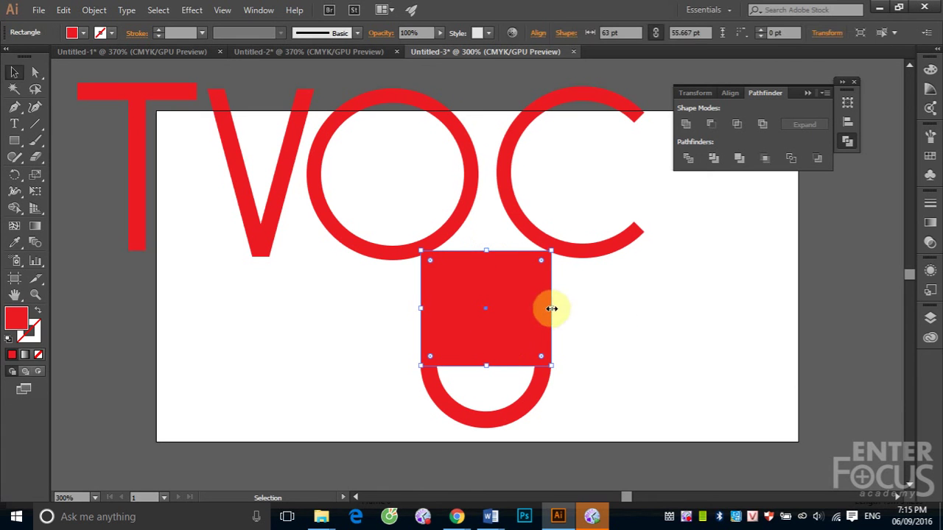
{"action": "left_click_drag", "start_coordinate": [552, 309], "coordinate": [436, 320]}
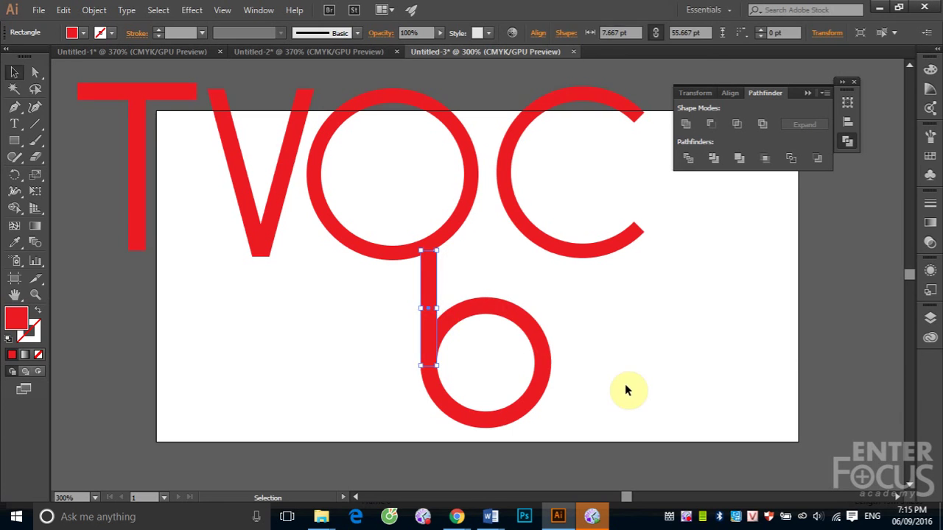
{"action": "left_click", "coordinate": [626, 386]}
{"action": "left_click", "coordinate": [433, 302]}
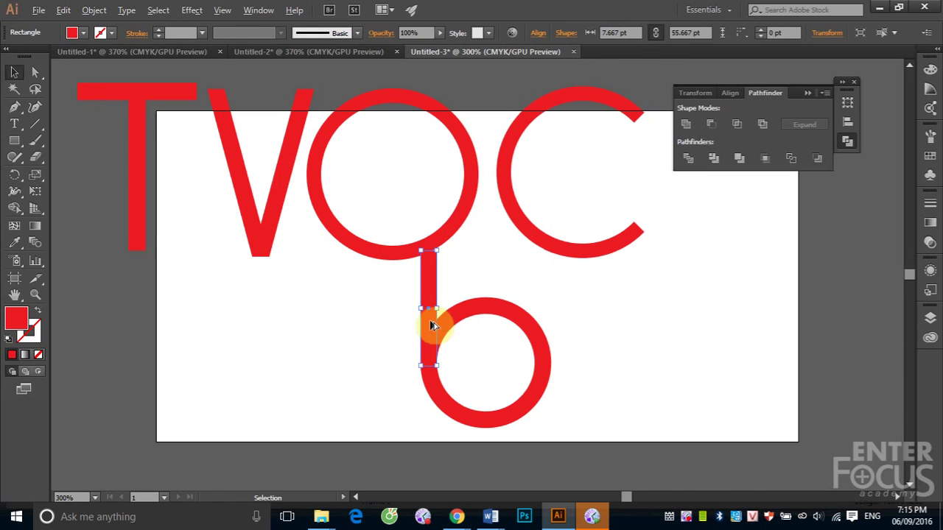
Copy the stem rightward and align it flush with the ring's right edge.
{"action": "left_click_drag", "start_coordinate": [438, 329], "coordinate": [525, 326]}
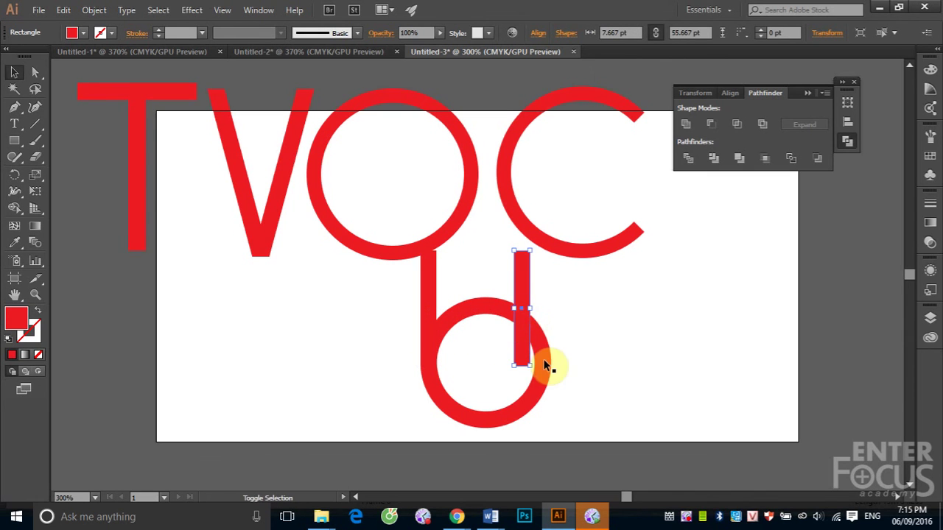
{"action": "left_click", "coordinate": [536, 403], "text": "shift"}
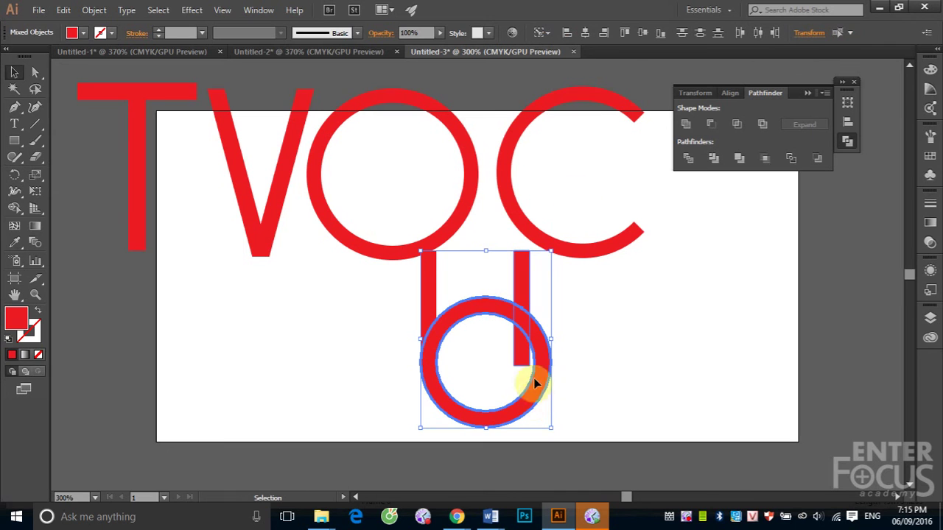
{"action": "left_click", "coordinate": [605, 34]}
{"action": "left_click", "coordinate": [636, 321]}
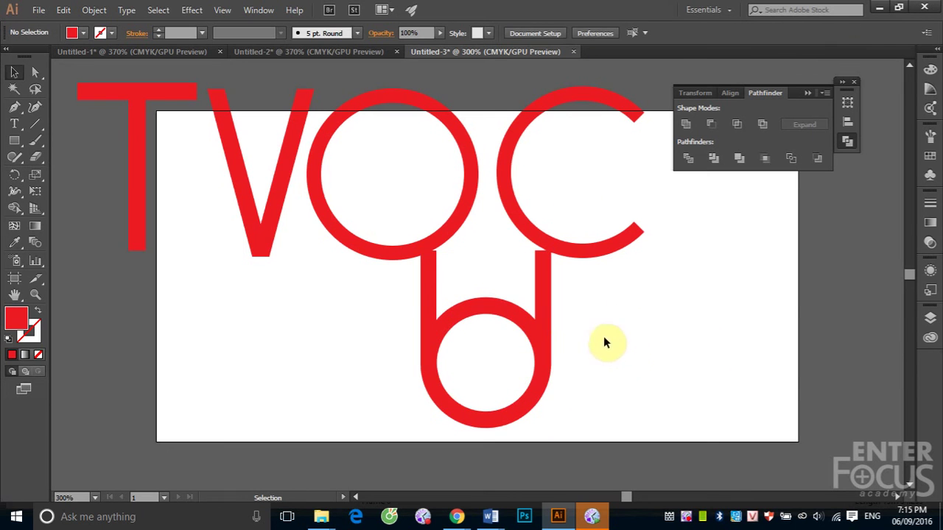
{"action": "left_click", "coordinate": [537, 297]}
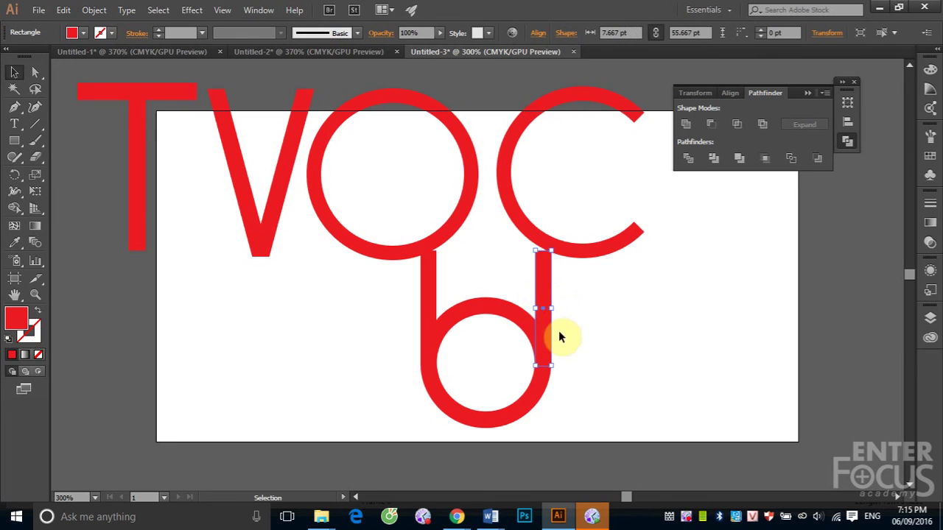
{"action": "left_click", "coordinate": [545, 322]}
Widen the bar across the ring's top half and subtract it from the ring.
{"action": "key", "text": "a"}
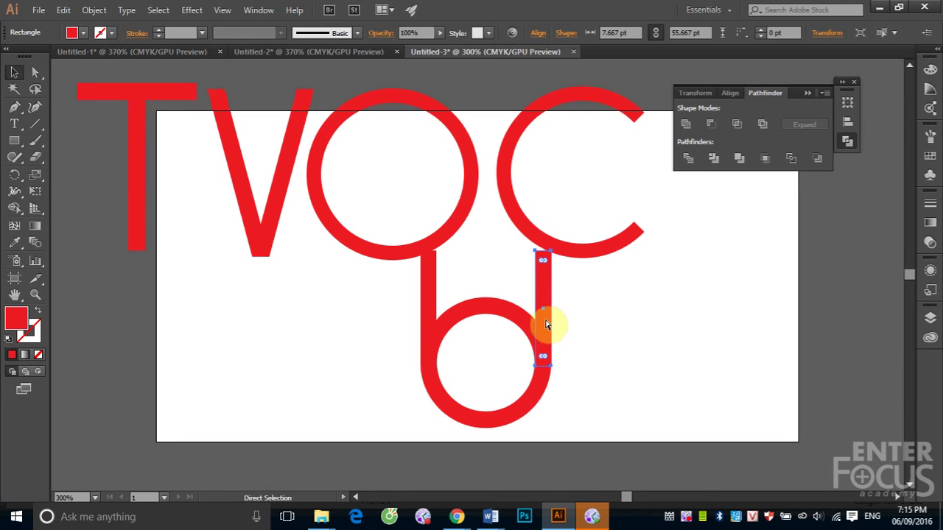
{"action": "key", "text": "v"}
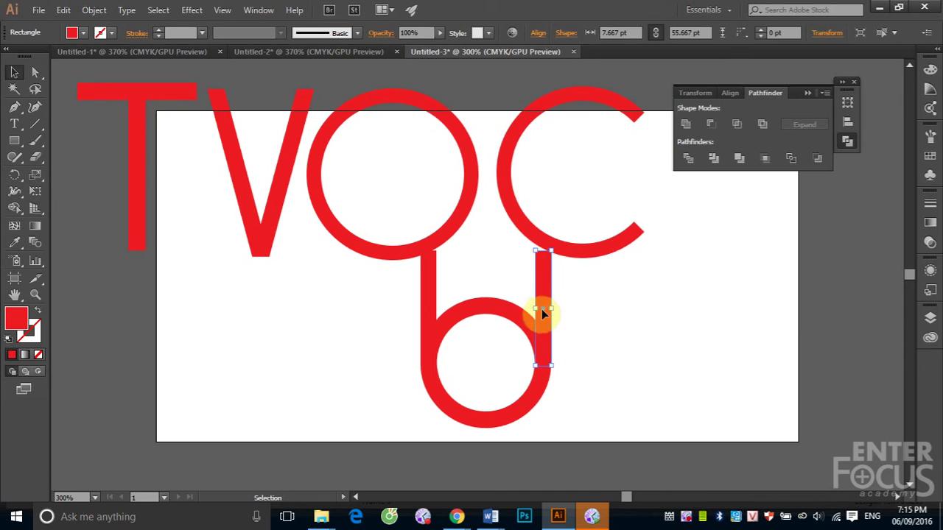
{"action": "left_click_drag", "start_coordinate": [537, 310], "coordinate": [380, 309]}
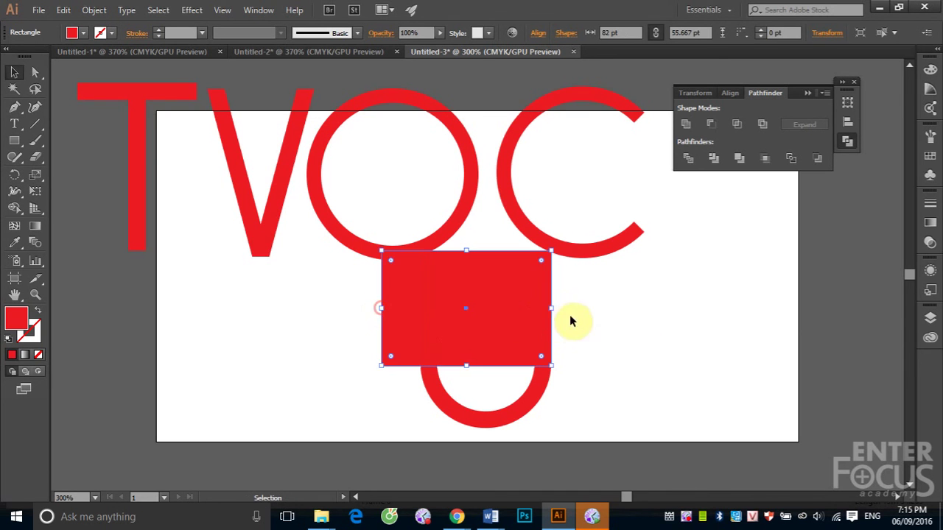
{"action": "left_click_drag", "start_coordinate": [554, 310], "coordinate": [578, 309]}
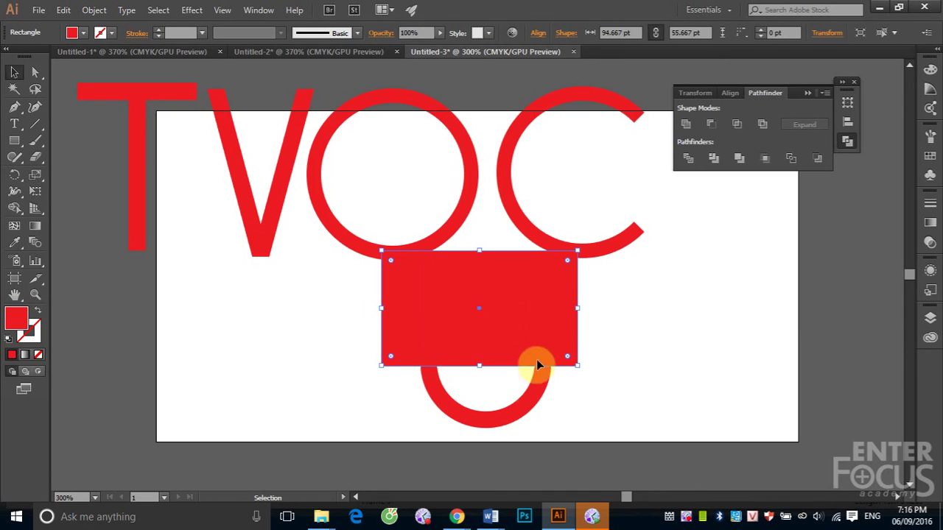
{"action": "left_click", "coordinate": [503, 416], "text": "shift"}
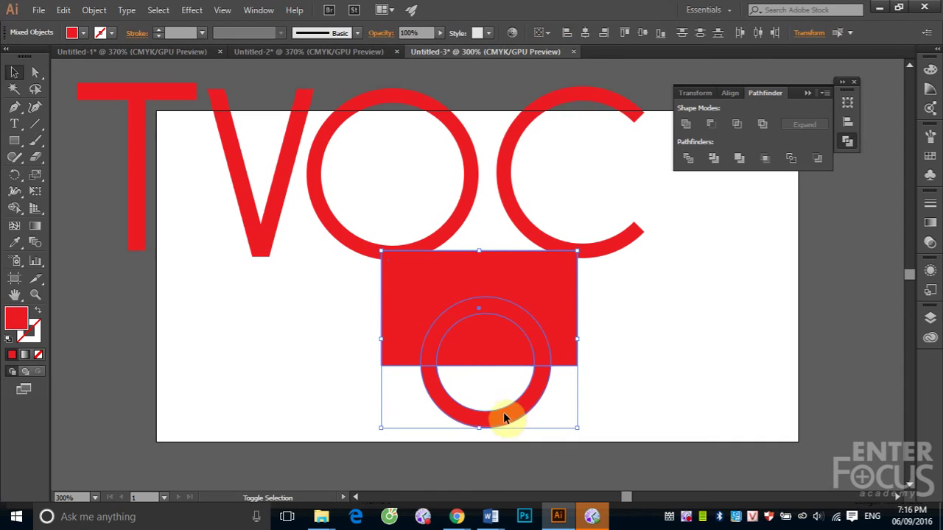
{"action": "left_click", "coordinate": [712, 126]}
Unite the two stems and the bottom arc into a single U shape.
{"action": "left_click", "coordinate": [762, 322]}
{"action": "left_click", "coordinate": [429, 343]}
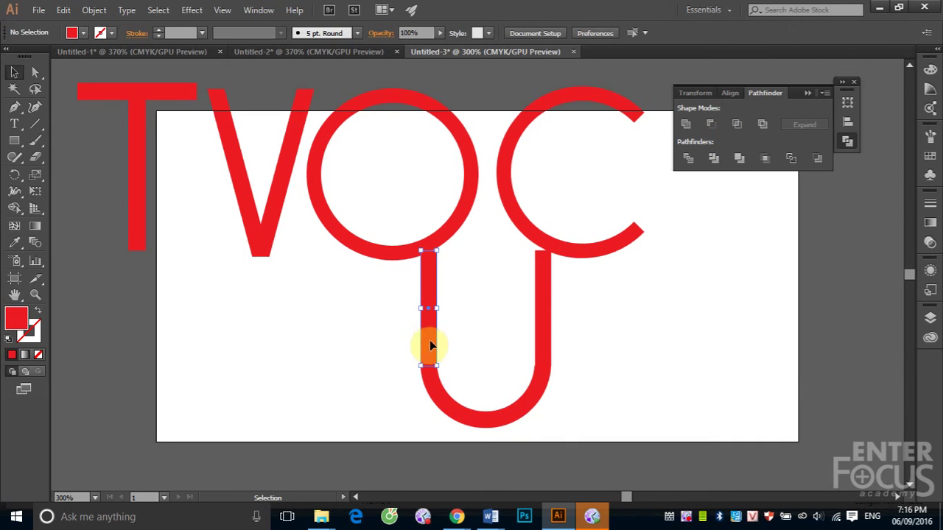
{"action": "left_click", "coordinate": [545, 344], "text": "shift"}
{"action": "left_click", "coordinate": [519, 411], "text": "shift"}
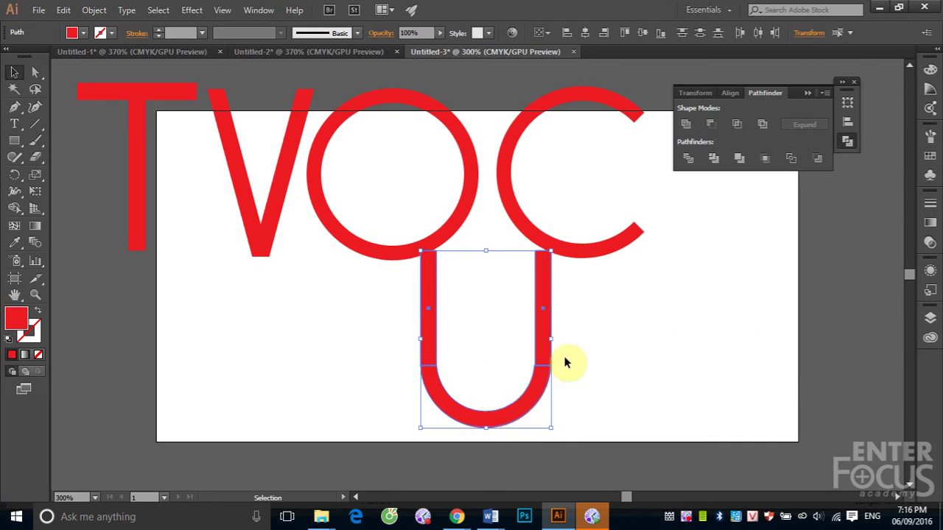
{"action": "left_click", "coordinate": [685, 125]}
{"action": "left_click", "coordinate": [725, 343]}
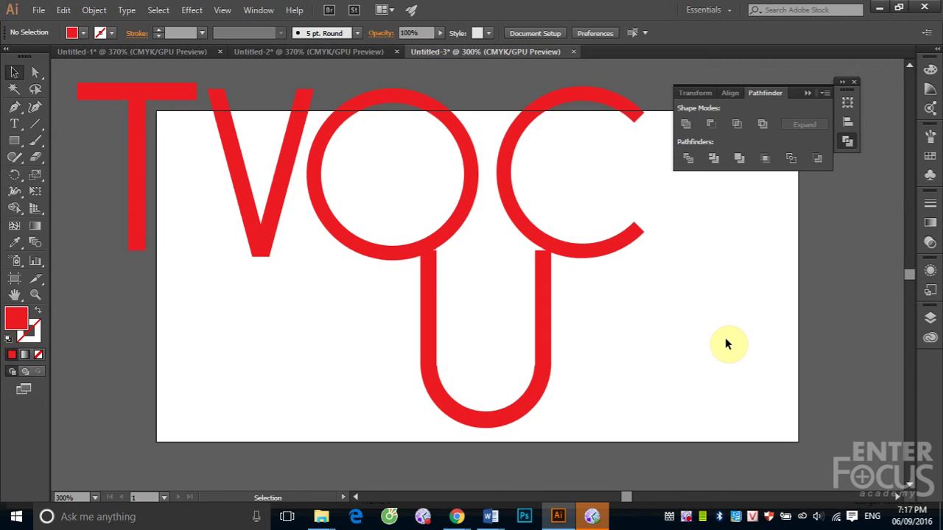
Select all the letters, collapse the Pathfinder panel to icons, and start a new document.
{"action": "left_click_drag", "start_coordinate": [65, 70], "coordinate": [676, 441]}
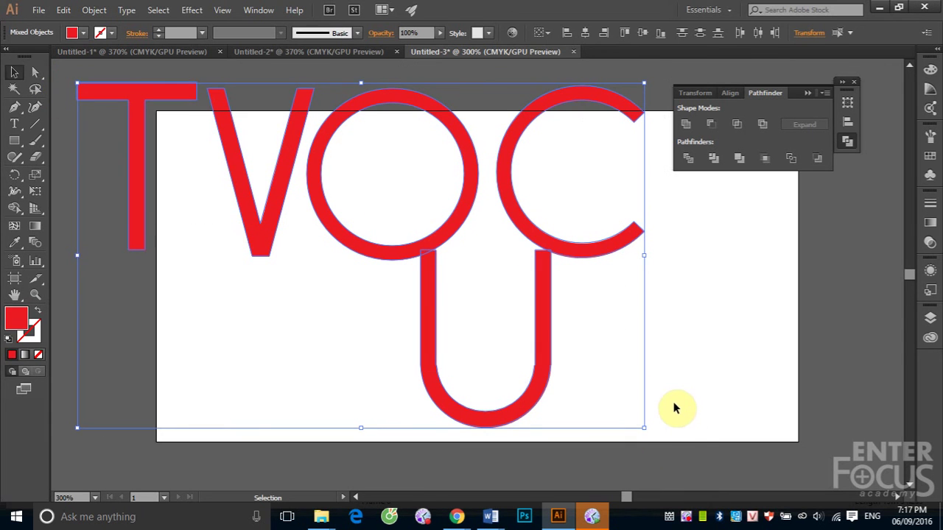
{"action": "left_click", "coordinate": [808, 96]}
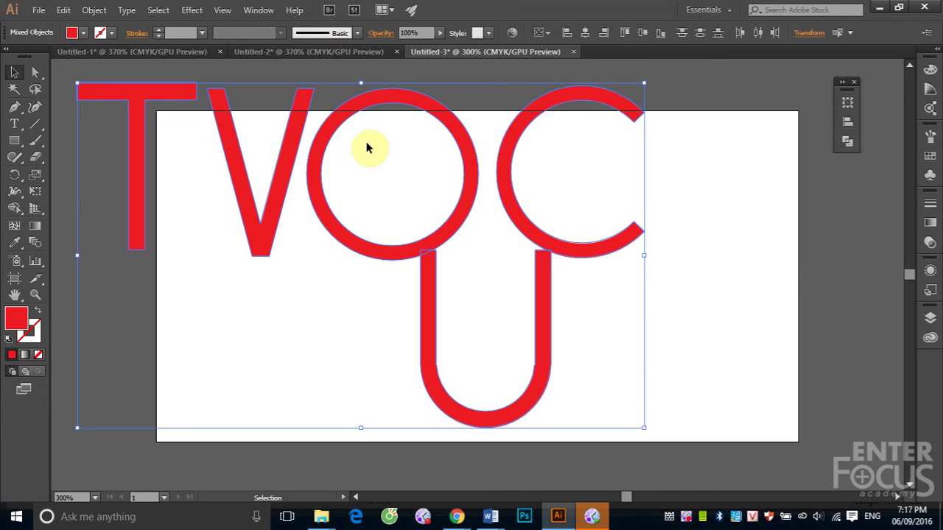
{"action": "left_click", "coordinate": [37, 10]}
{"action": "left_click", "coordinate": [64, 30]}
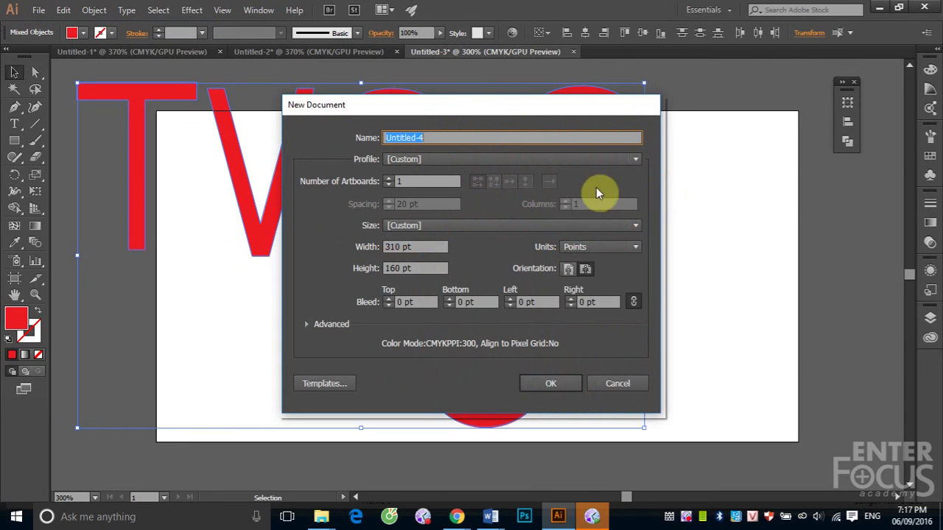
{"action": "left_click", "coordinate": [457, 516]}
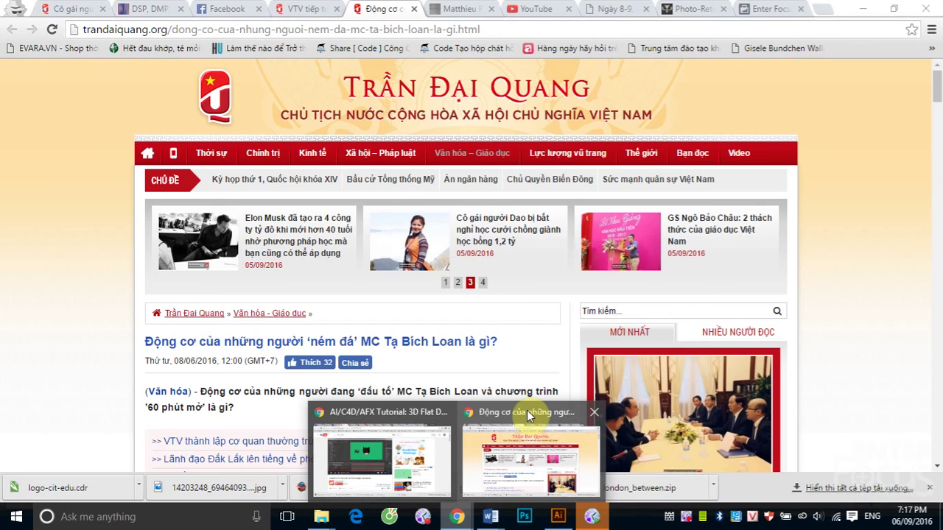
Switch to Chrome and open google.com in a new tab.
{"action": "left_click", "coordinate": [527, 410]}
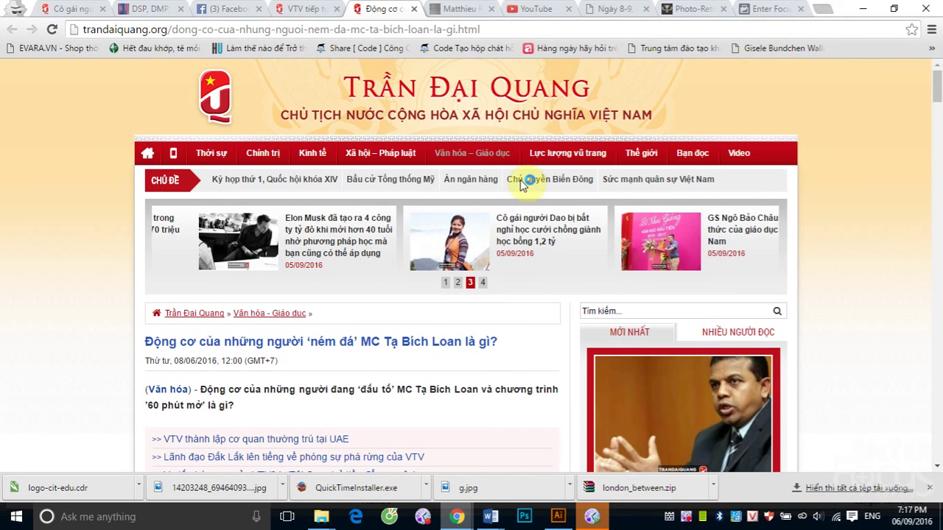
{"action": "key", "text": "ctrl+t"}
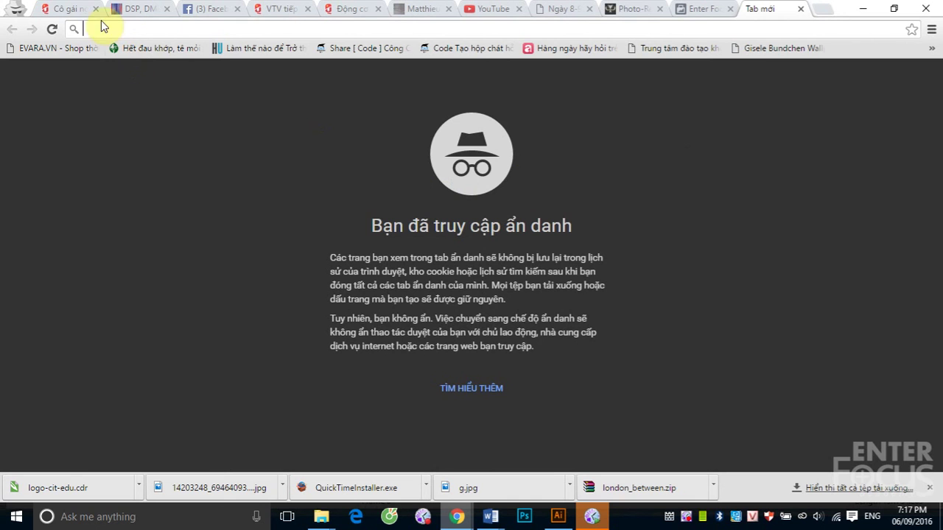
{"action": "type", "text": "google.com"}
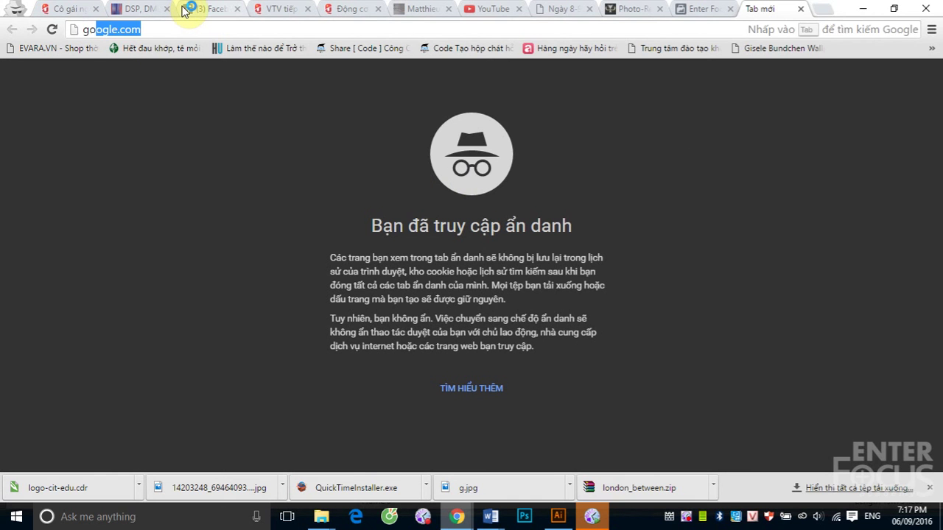
{"action": "key", "text": "Return"}
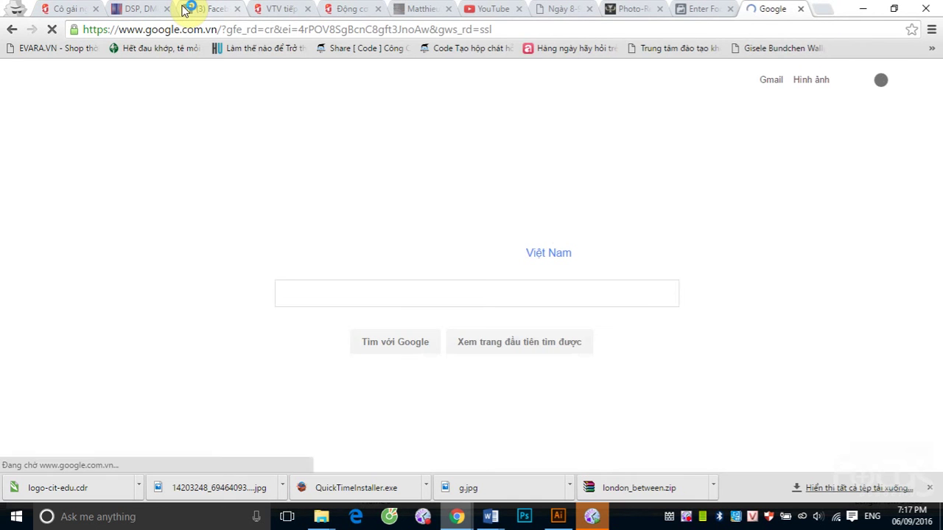
Search Google for 'LOGO NXB GD' and open the first GD logo image.
{"action": "left_click", "coordinate": [326, 295]}
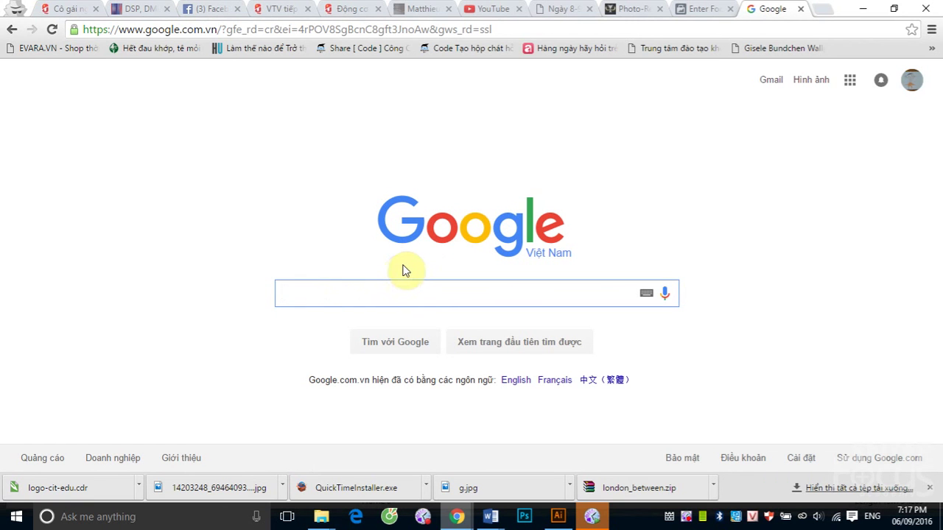
{"action": "type", "text": "LOGO"}
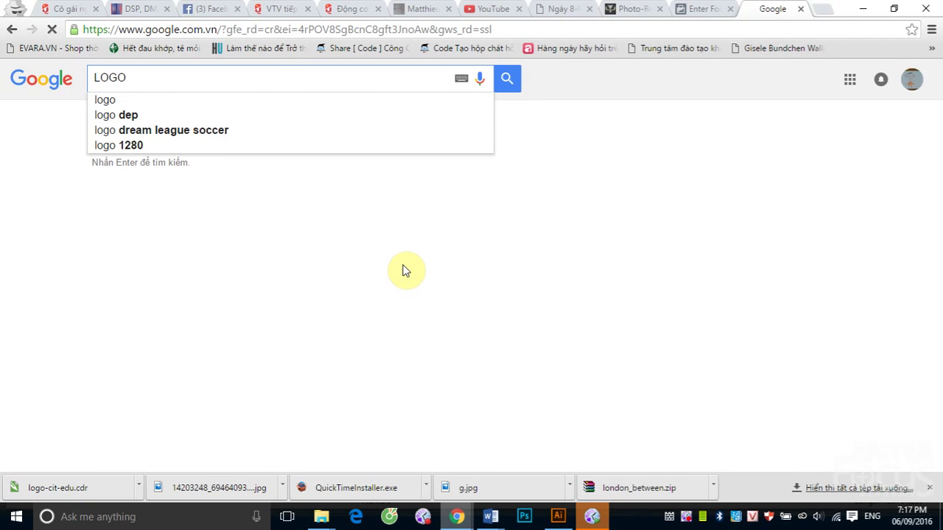
{"action": "type", "text": " NX"}
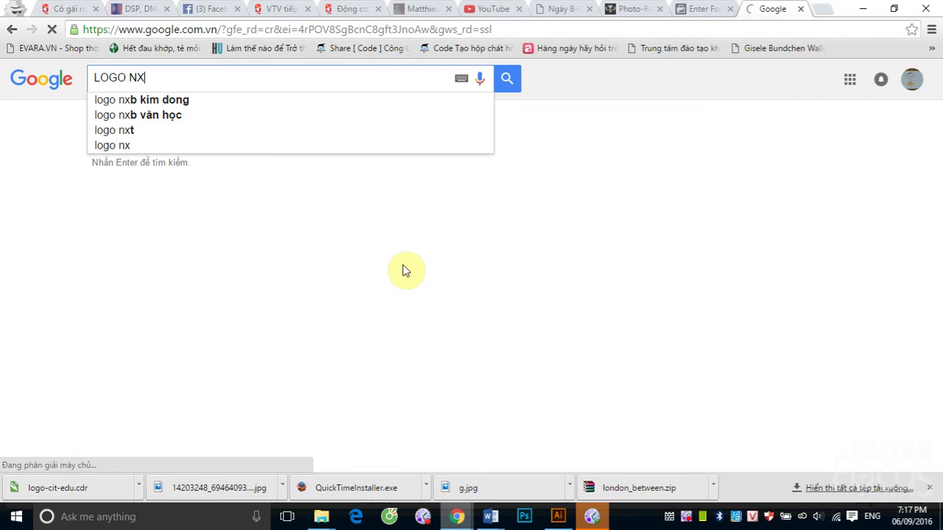
{"action": "type", "text": "B GD"}
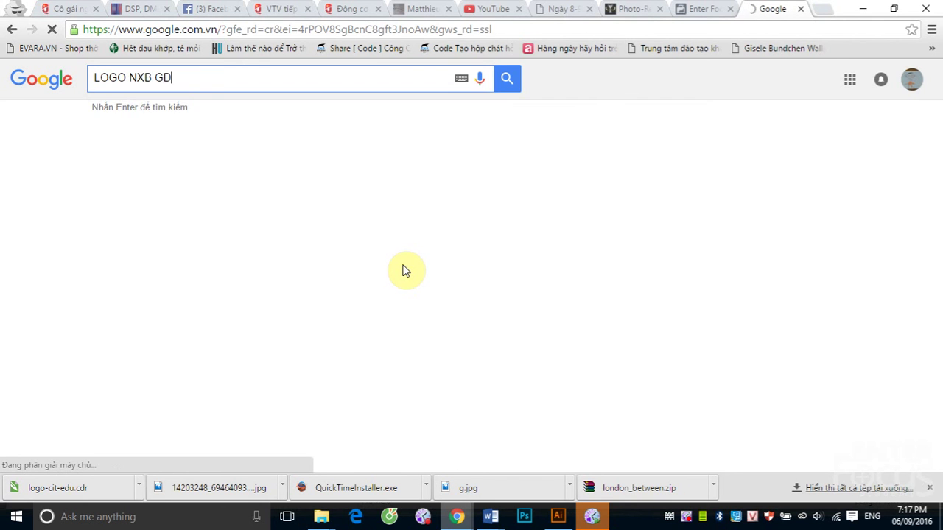
{"action": "key", "text": "Return"}
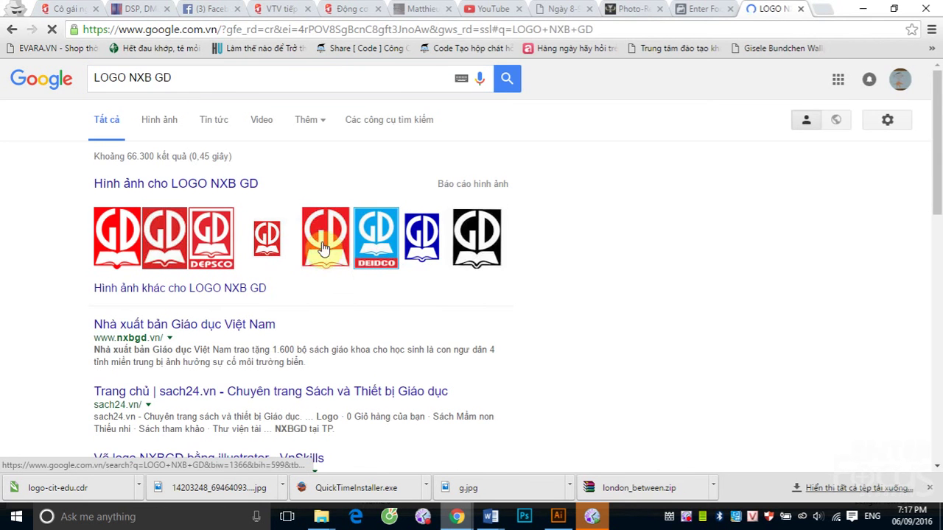
{"action": "left_click", "coordinate": [118, 240]}
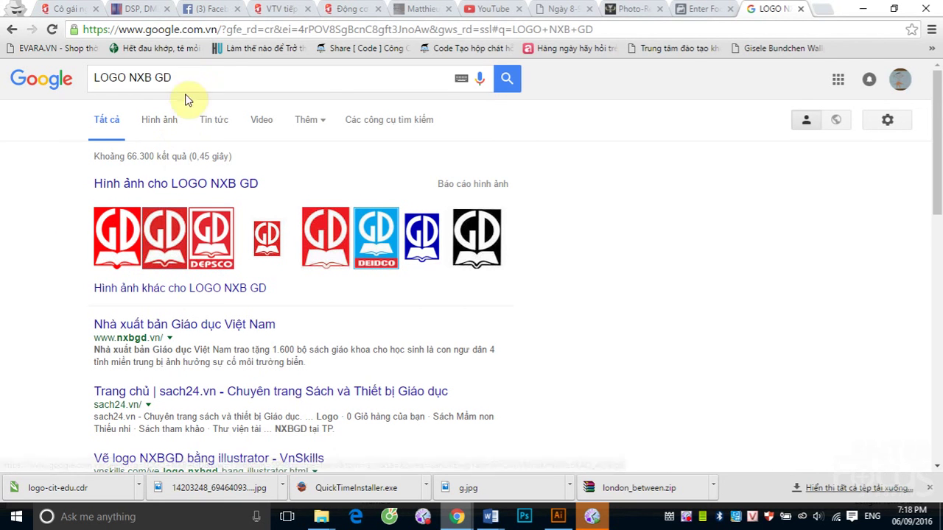
Replace the query with 'OLIMPIC FLAG' and preview the first Olympic rings image.
{"action": "left_click_drag", "start_coordinate": [192, 78], "coordinate": [89, 80]}
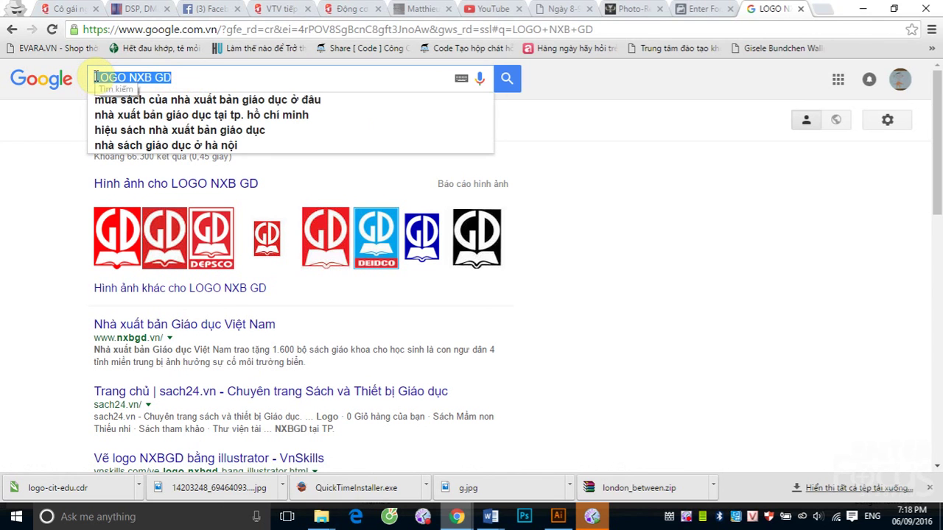
{"action": "type", "text": "O"}
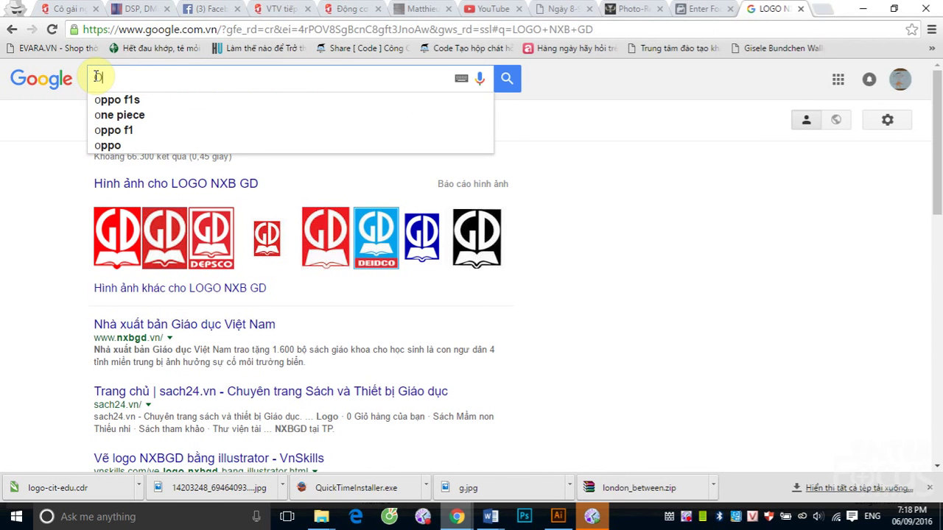
{"action": "type", "text": "LIM"}
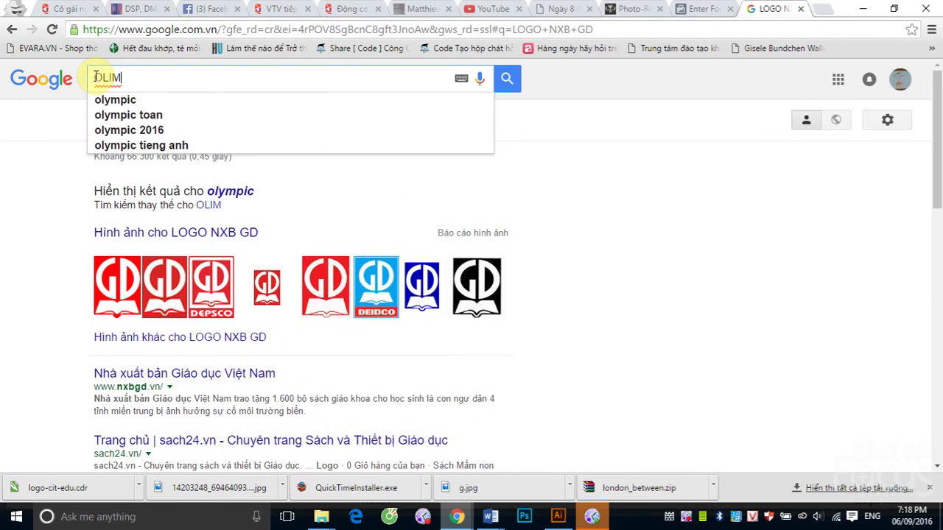
{"action": "type", "text": "PIC "}
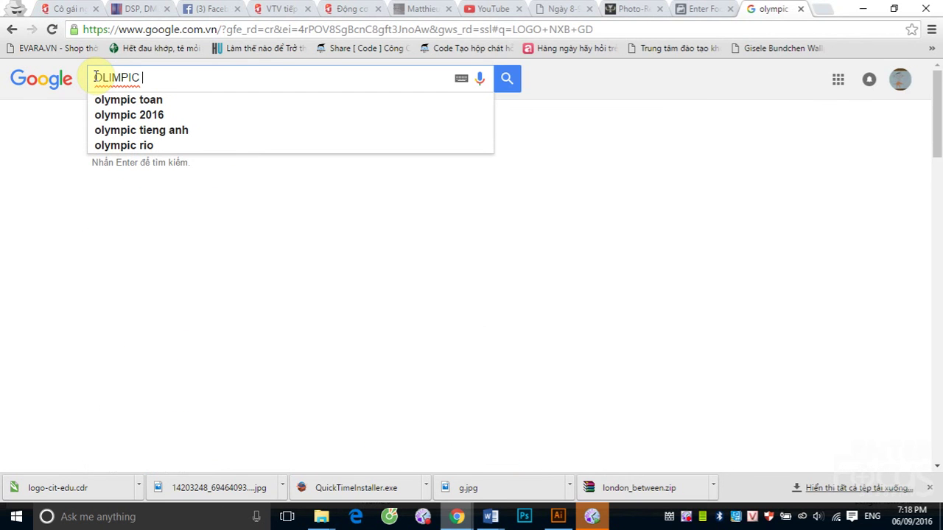
{"action": "type", "text": "FLA"}
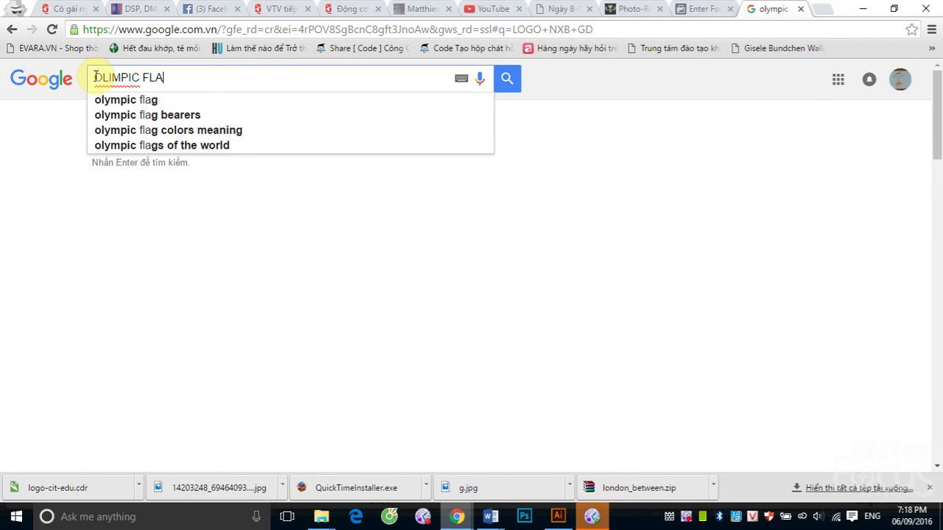
{"action": "type", "text": "G"}
{"action": "key", "text": "Return"}
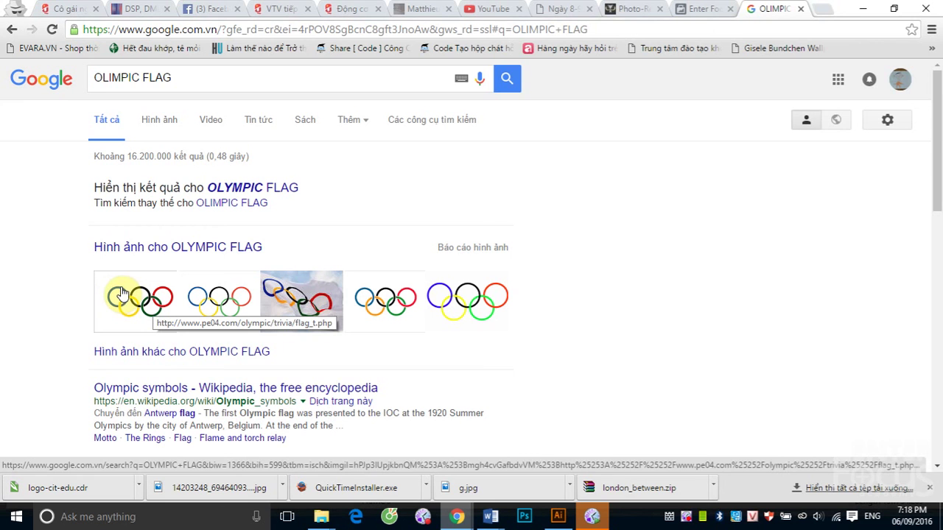
{"action": "left_click", "coordinate": [145, 318]}
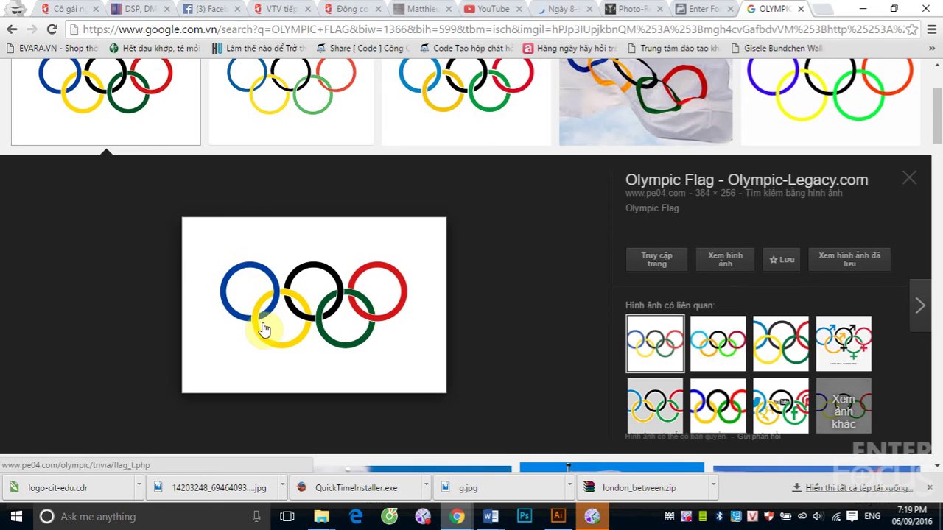
Back in Illustrator, cancel the new document and draw a red rectangle at the artboard's right.
{"action": "left_click", "coordinate": [557, 516]}
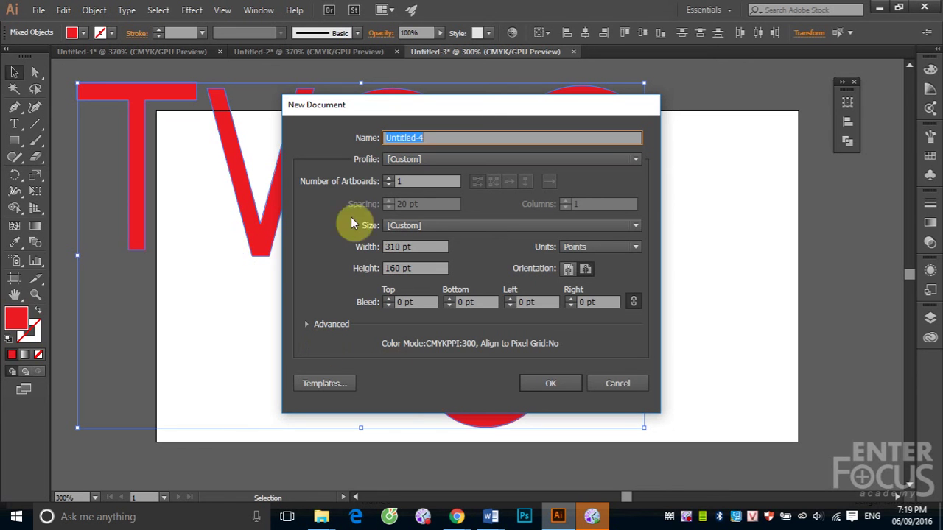
{"action": "left_click", "coordinate": [615, 384]}
{"action": "left_click", "coordinate": [14, 140]}
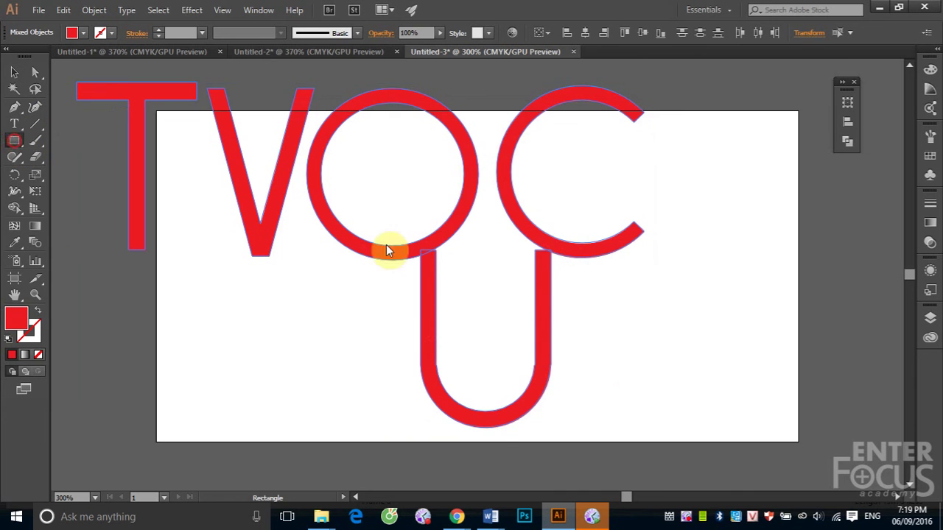
{"action": "left_click_drag", "start_coordinate": [660, 270], "coordinate": [796, 367]}
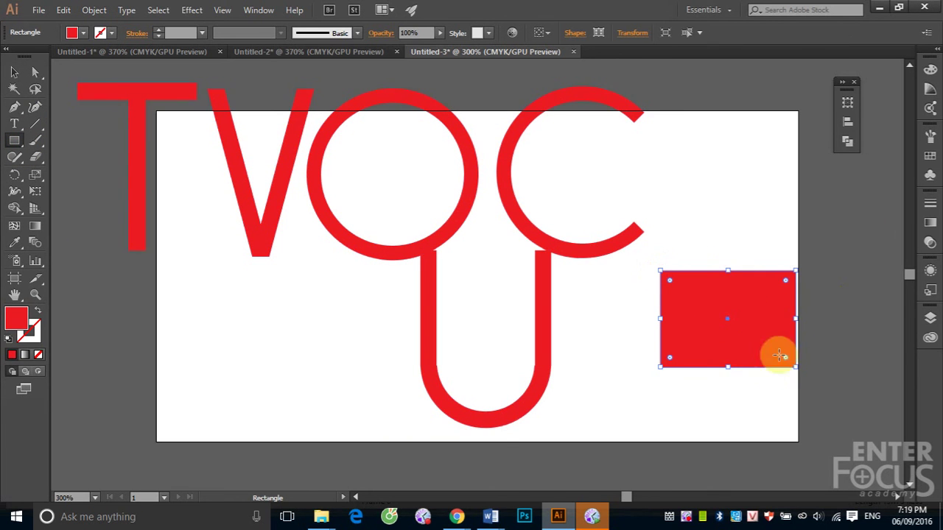
{"action": "left_click", "coordinate": [724, 336]}
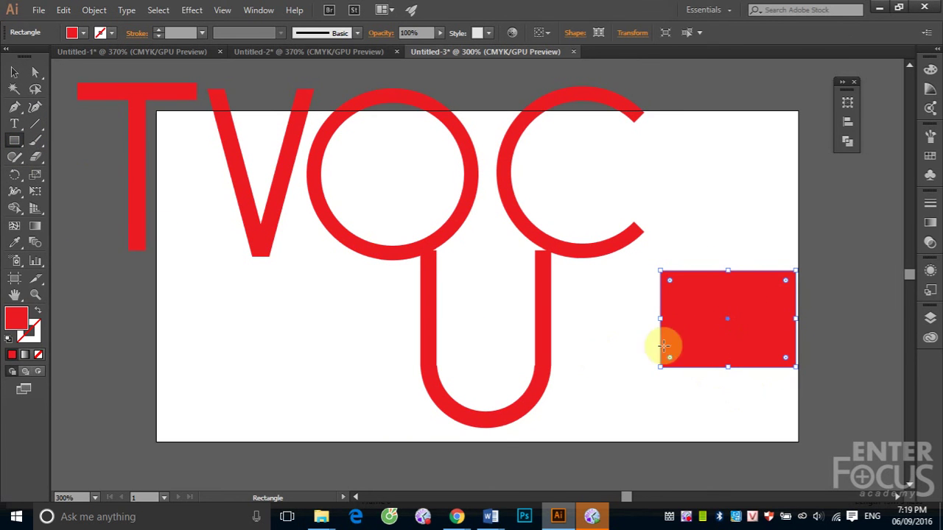
{"action": "left_click", "coordinate": [14, 71]}
{"action": "left_click", "coordinate": [126, 362]}
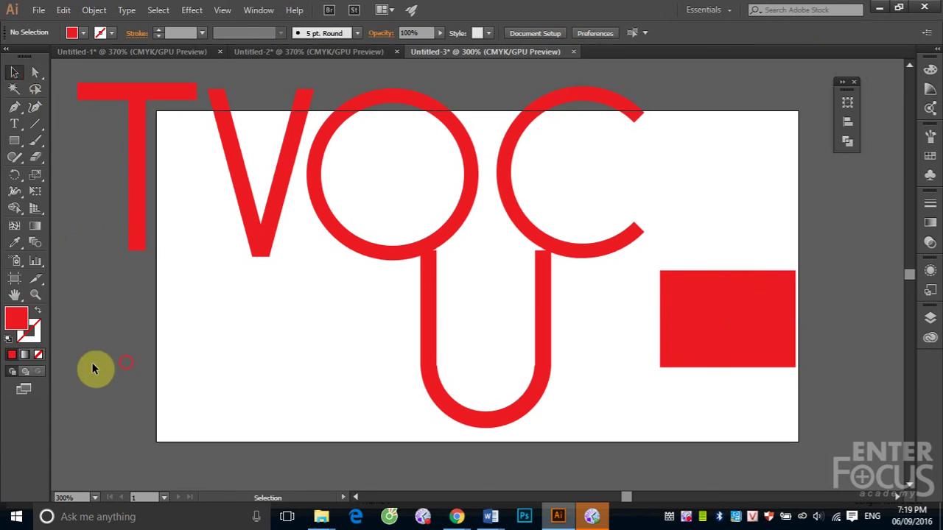
Draw a dark blue rectangle overlapping the red one's lower right and send it behind.
{"action": "left_click", "coordinate": [929, 155]}
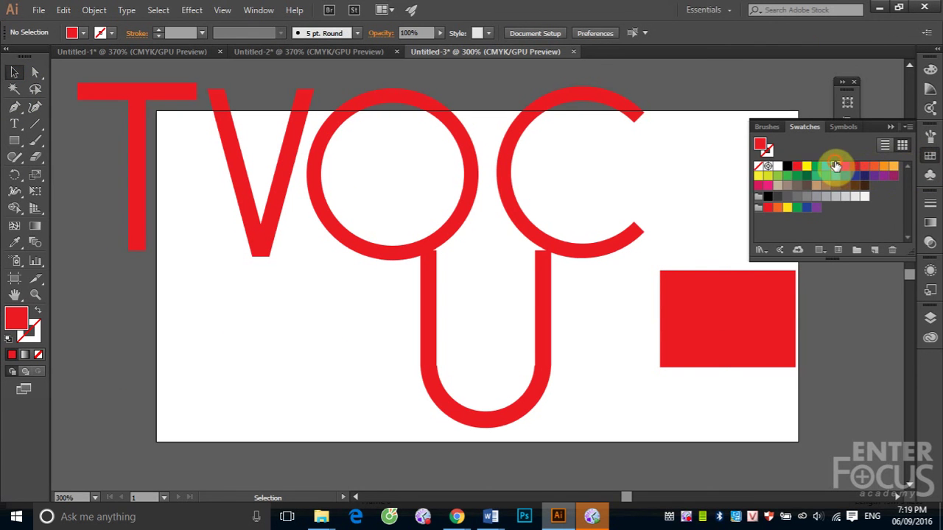
{"action": "left_click", "coordinate": [836, 167]}
{"action": "left_click", "coordinate": [14, 140]}
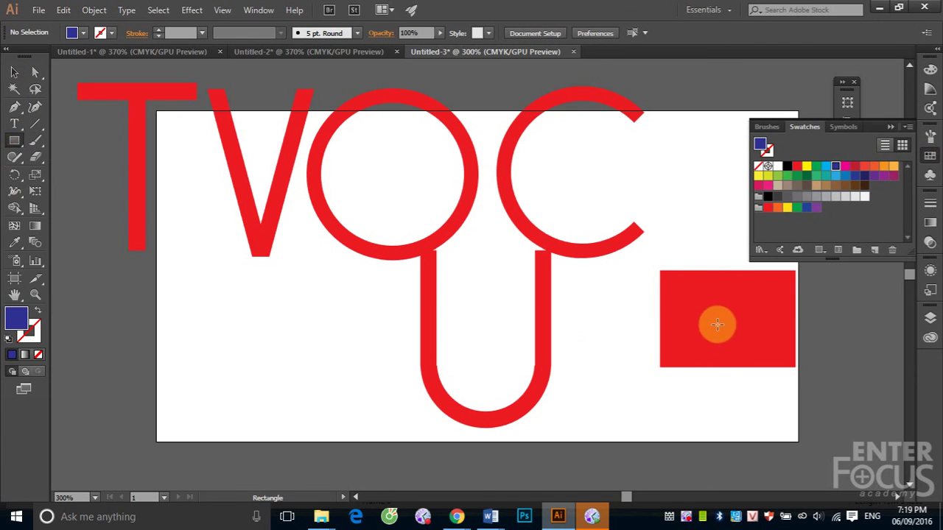
{"action": "left_click_drag", "start_coordinate": [717, 322], "coordinate": [825, 411]}
{"action": "left_click", "coordinate": [14, 72]}
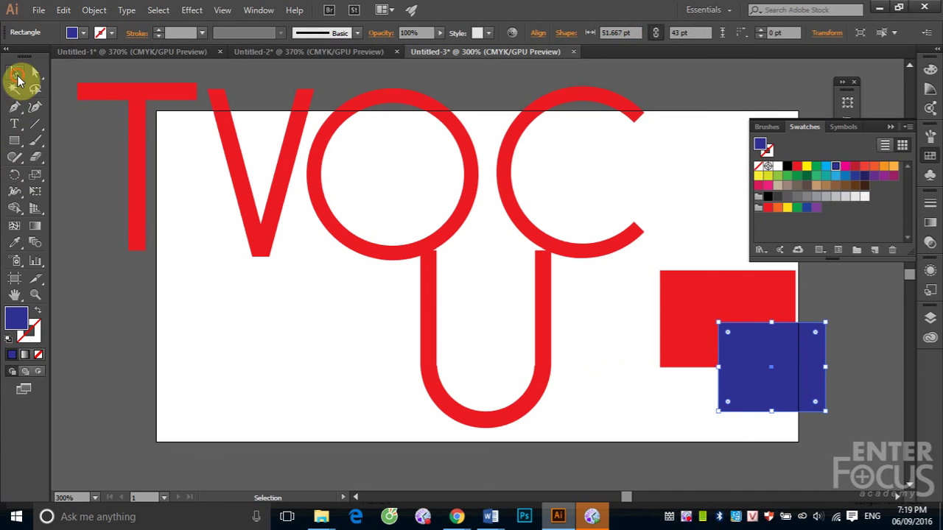
{"action": "left_click", "coordinate": [890, 131]}
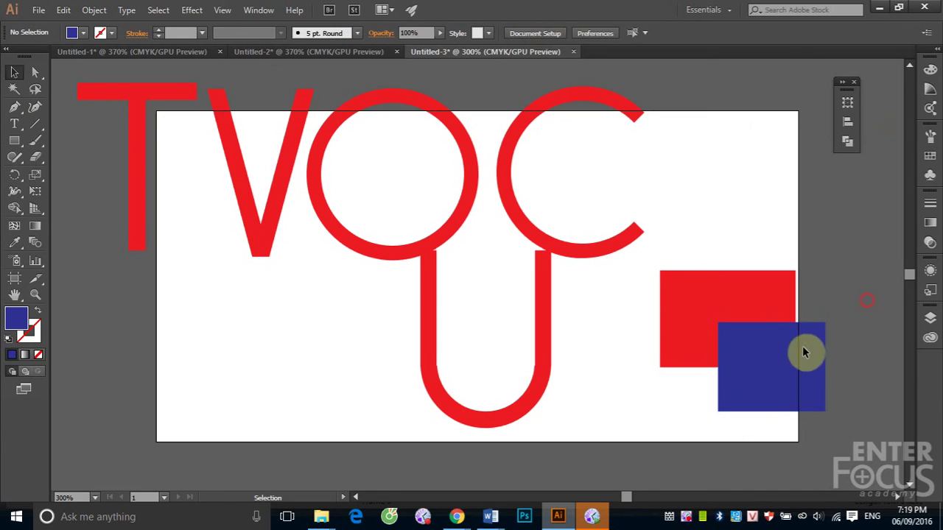
{"action": "left_click", "coordinate": [802, 349]}
{"action": "key", "text": "ctrl+bracketleft"}
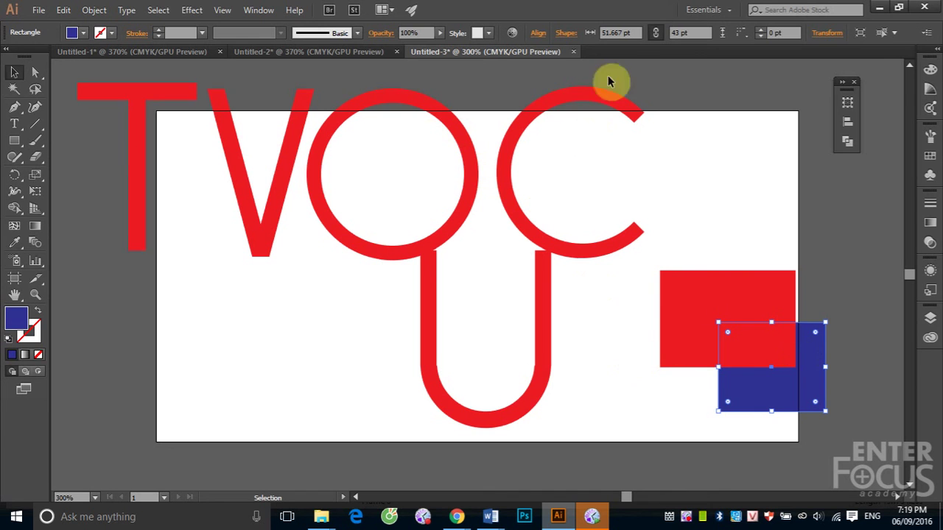
{"action": "mouse_move", "coordinate": [457, 517]}
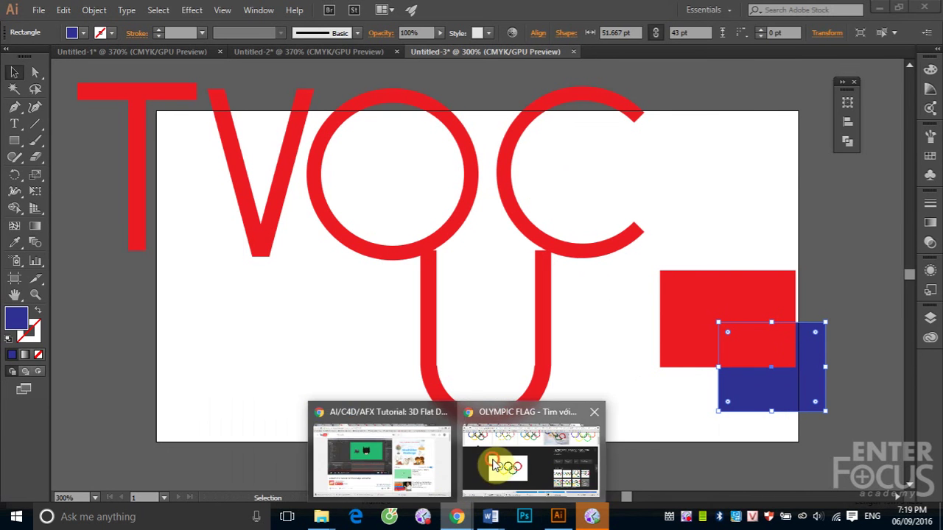
Return to the Olympic flag image results and select the query in the search box.
{"action": "left_click", "coordinate": [492, 458]}
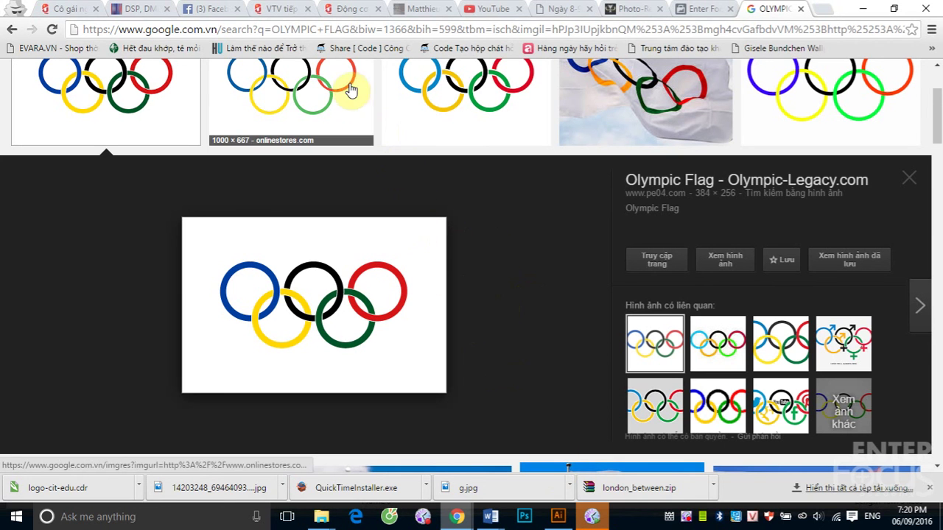
{"action": "scroll", "coordinate": [519, 282], "scroll_direction": "up", "scroll_amount": 3}
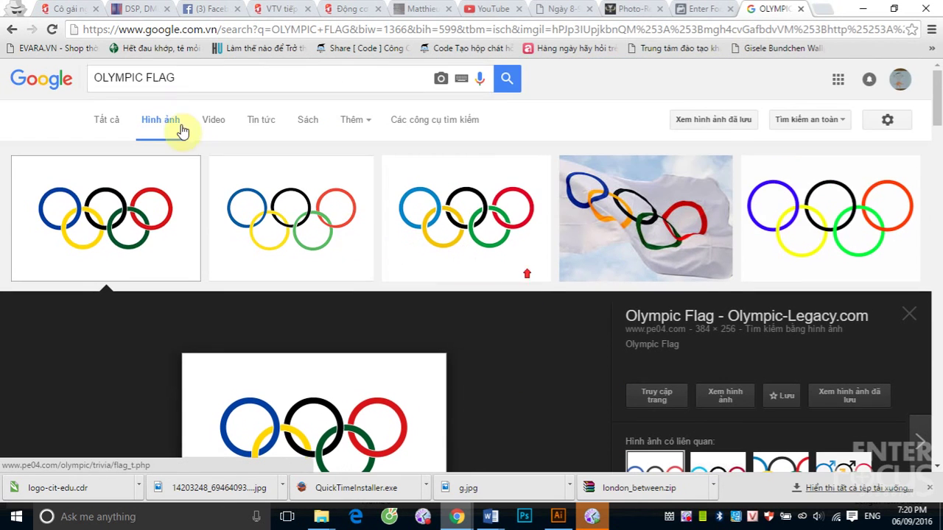
{"action": "left_click_drag", "start_coordinate": [185, 78], "coordinate": [79, 78]}
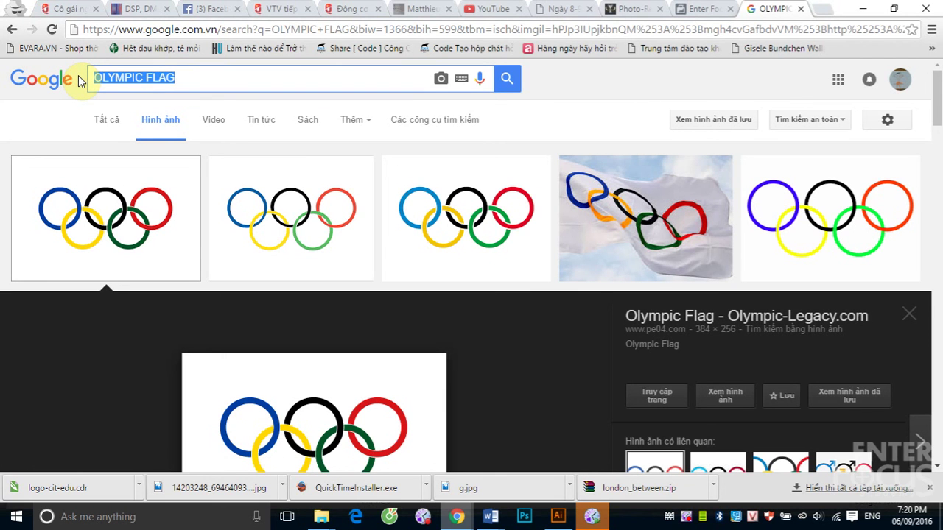
Search images for 'ÂM - DƯƠNG' to show yin-yang symbols.
{"action": "type", "text": "AAM"}
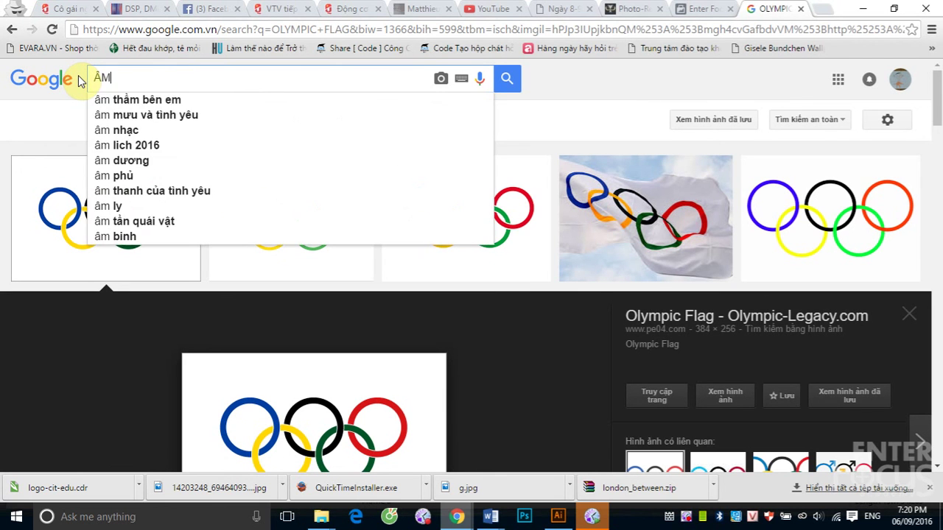
{"action": "type", "text": " - D"}
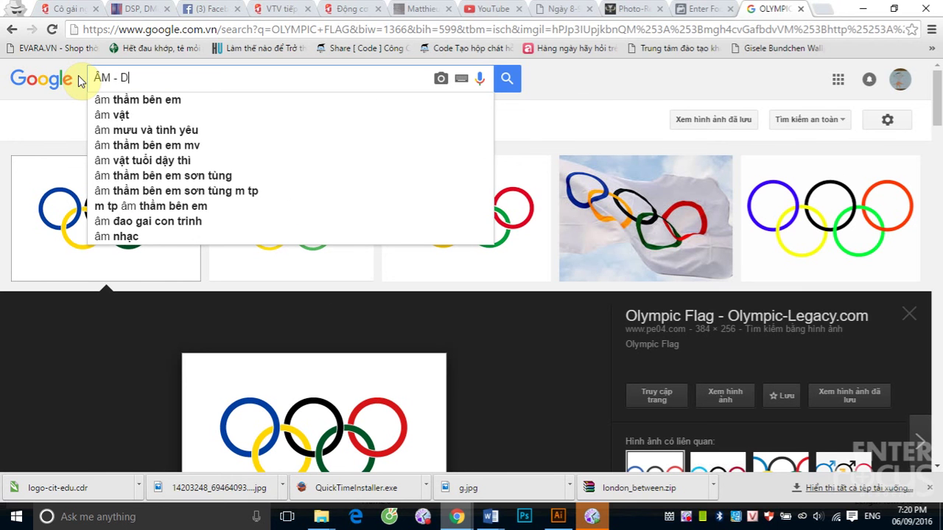
{"action": "type", "text": "ƯƠNG"}
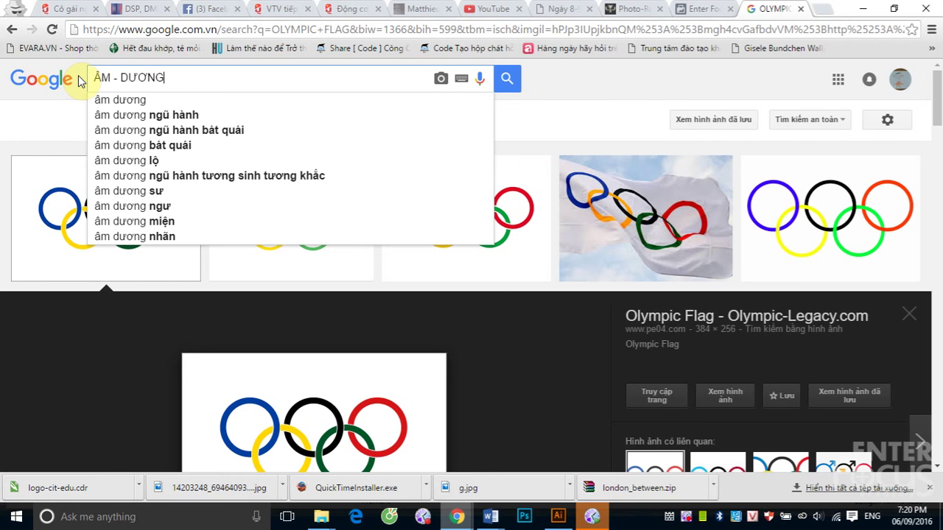
{"action": "key", "text": "Return"}
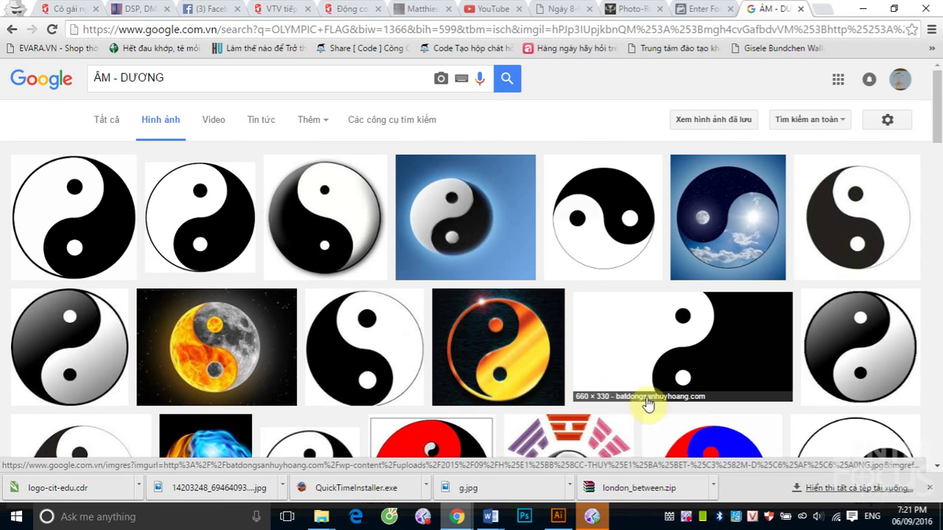
Return to Illustrator and expand the Pathfinder panel from the right dock.
{"action": "left_click", "coordinate": [558, 516]}
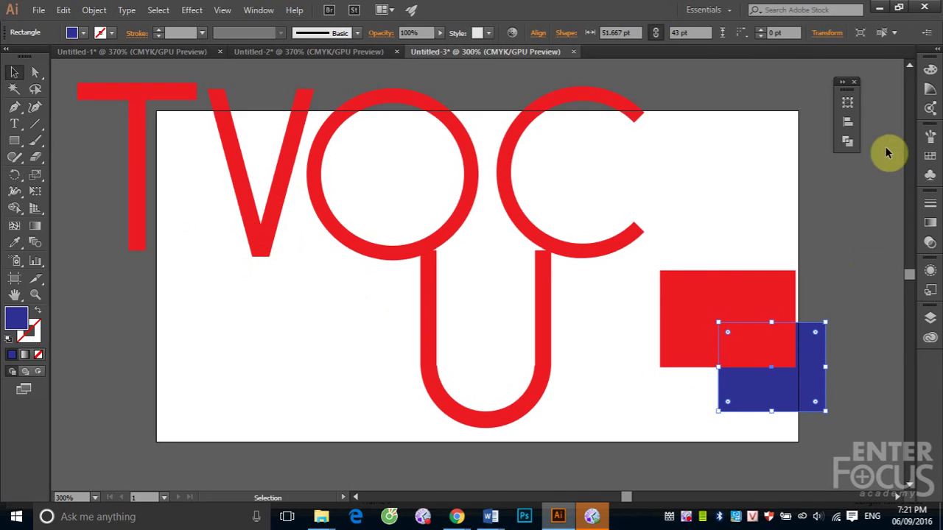
{"action": "left_click", "coordinate": [847, 143]}
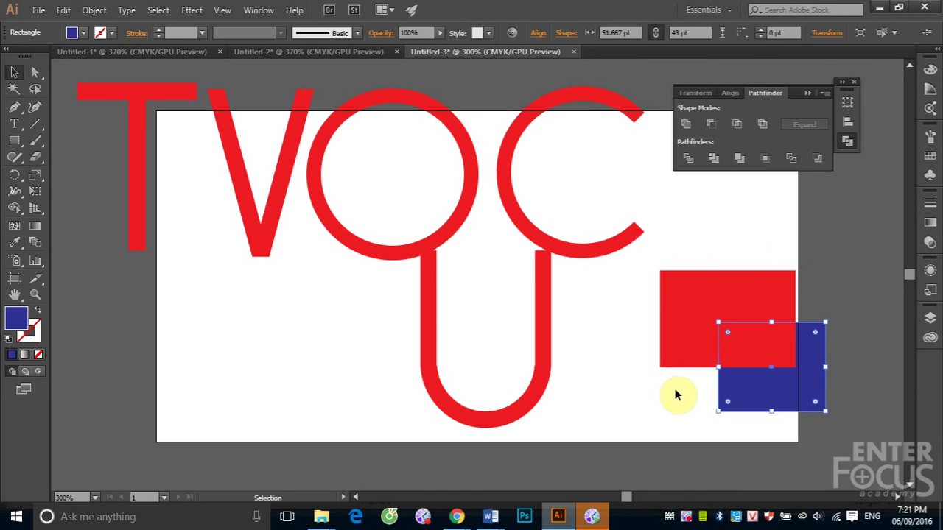
{"action": "left_click", "coordinate": [689, 514]}
{"action": "right_click", "coordinate": [688, 516]}
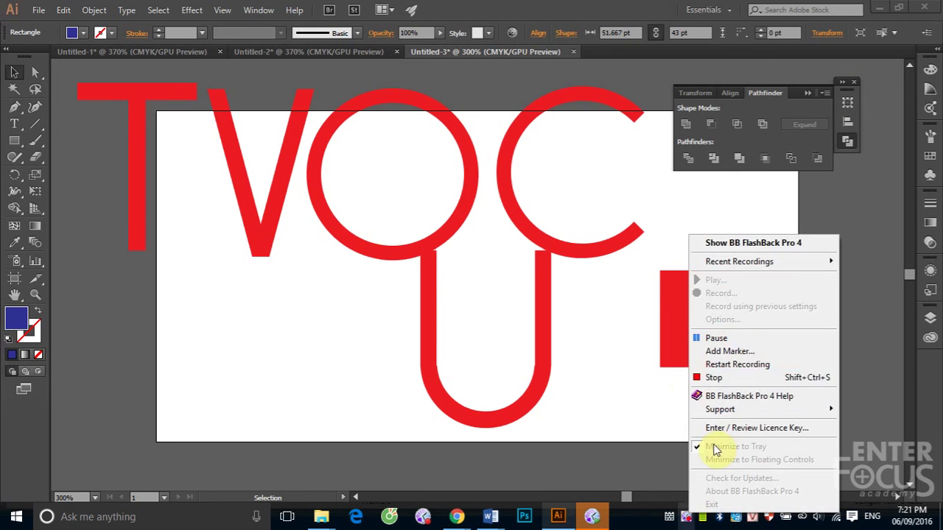